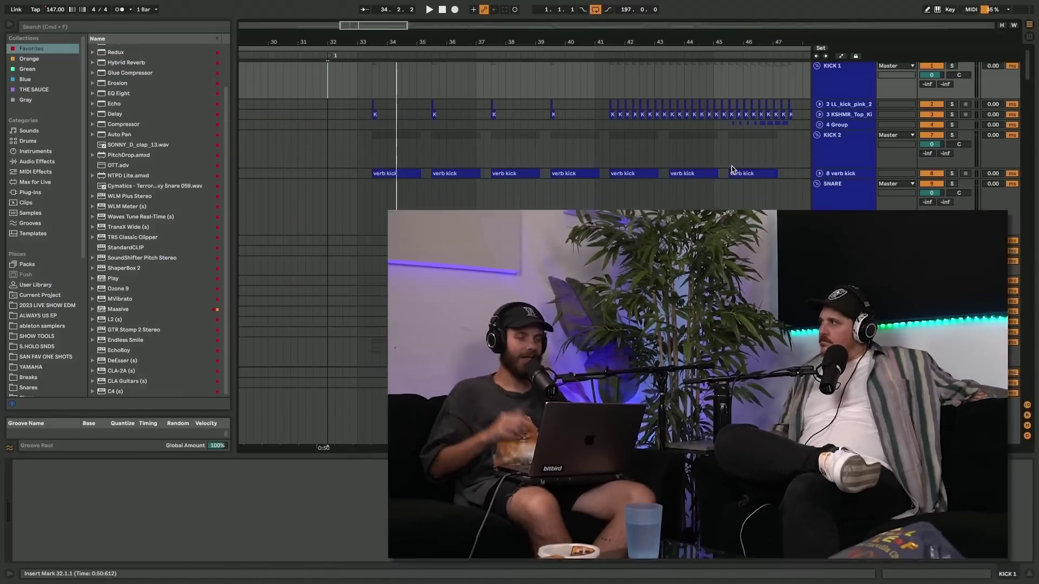
- Play the arrangement from bar 32 at a raised system volume with Follow switched on
key(space)
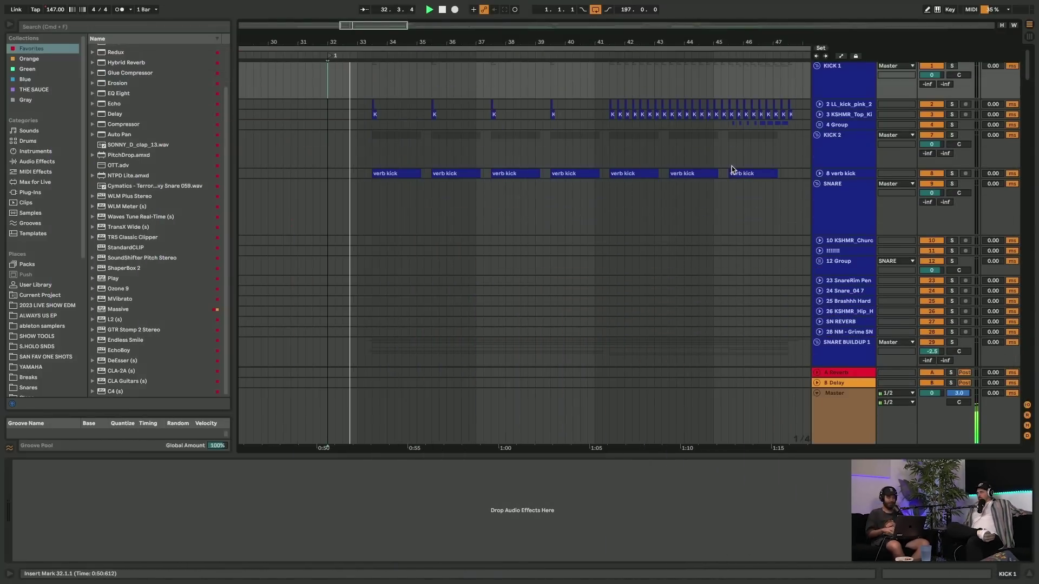
key(XF86AudioRaiseVolume)
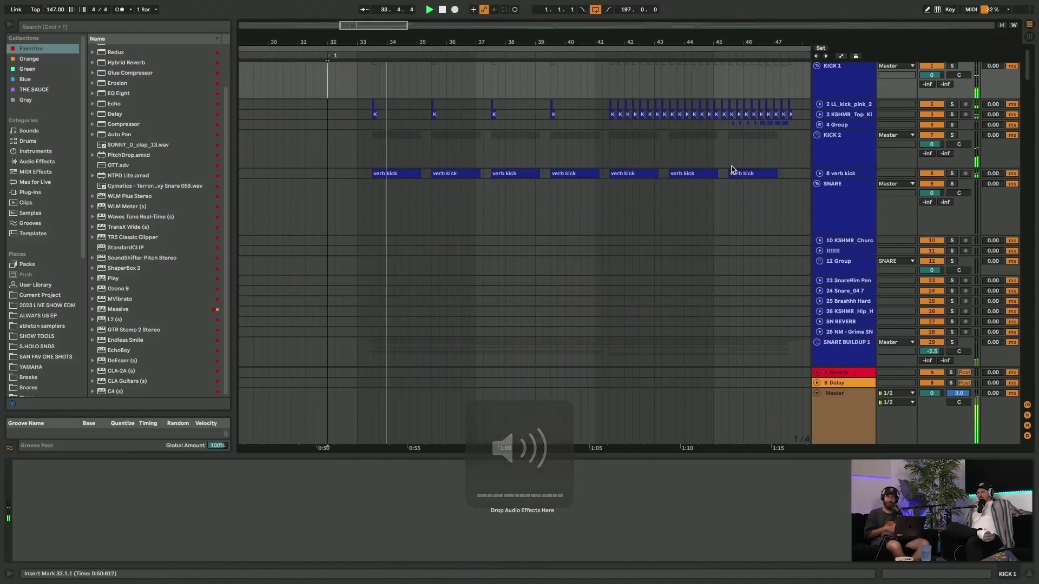
scroll(598, 196, down, 15)
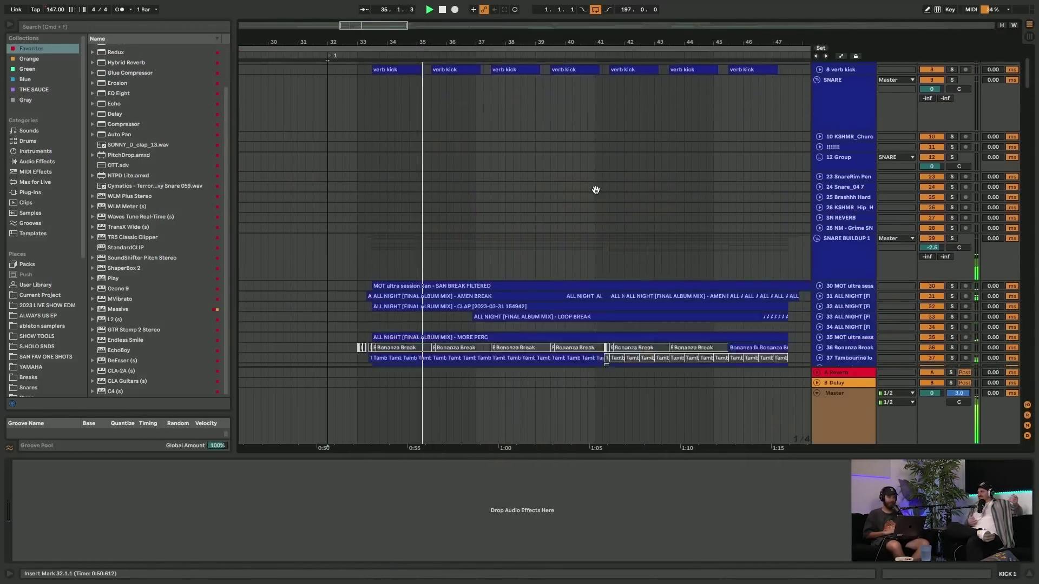
click(364, 10)
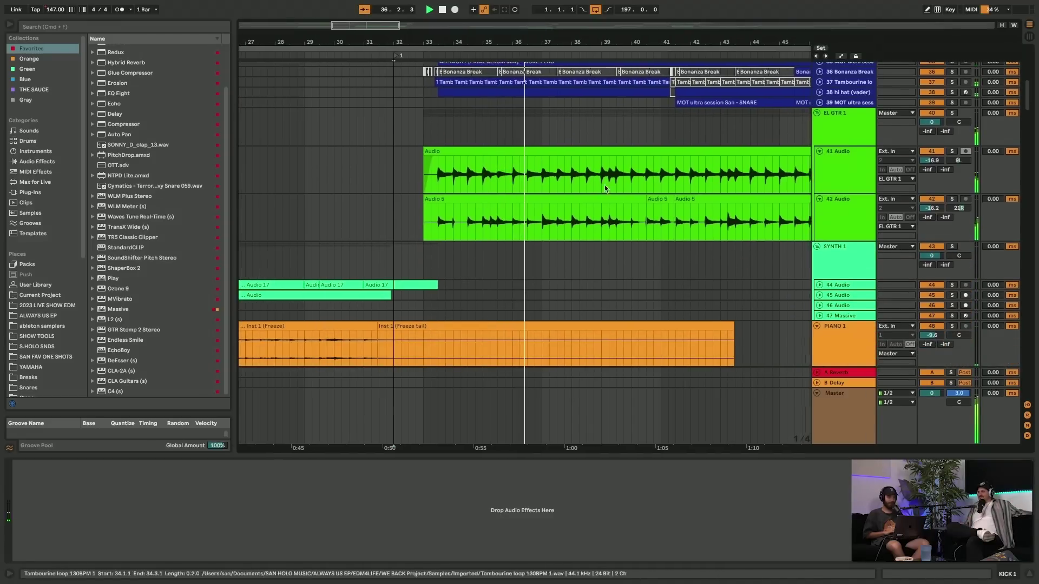
- Examine the playing tracks from the guitar groups down to SYNTH 7 and back up to the SNARE BUILDUP 1 clips
scroll(725, 292, down, 1)
scroll(725, 293, down, 15)
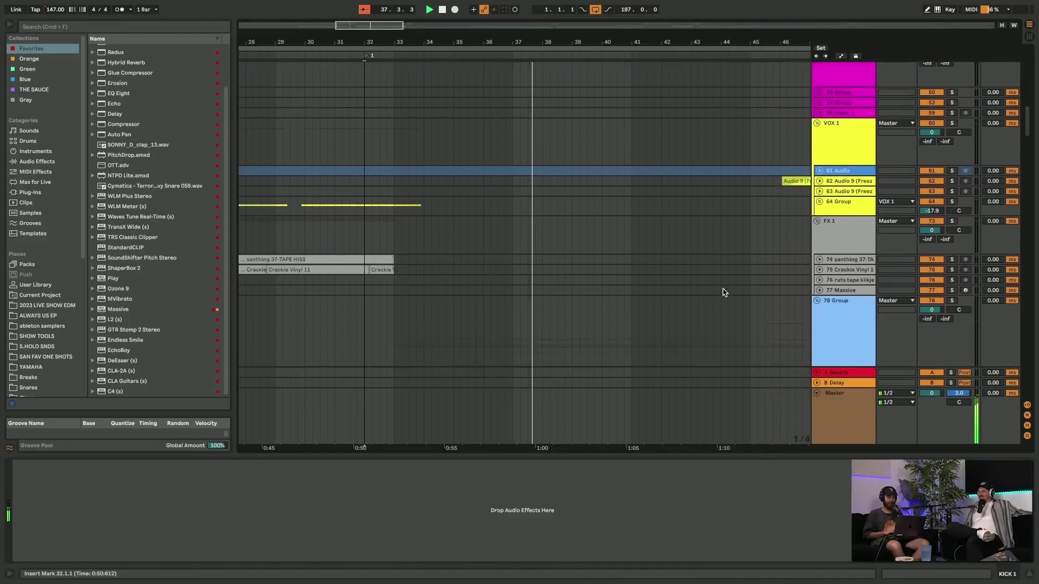
scroll(724, 292, down, 20)
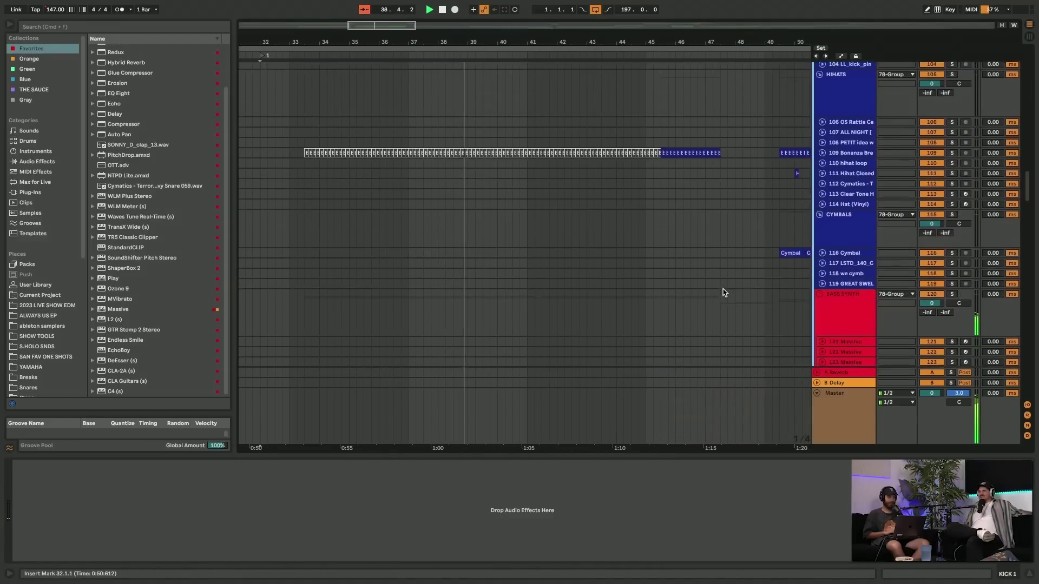
scroll(724, 292, down, 5)
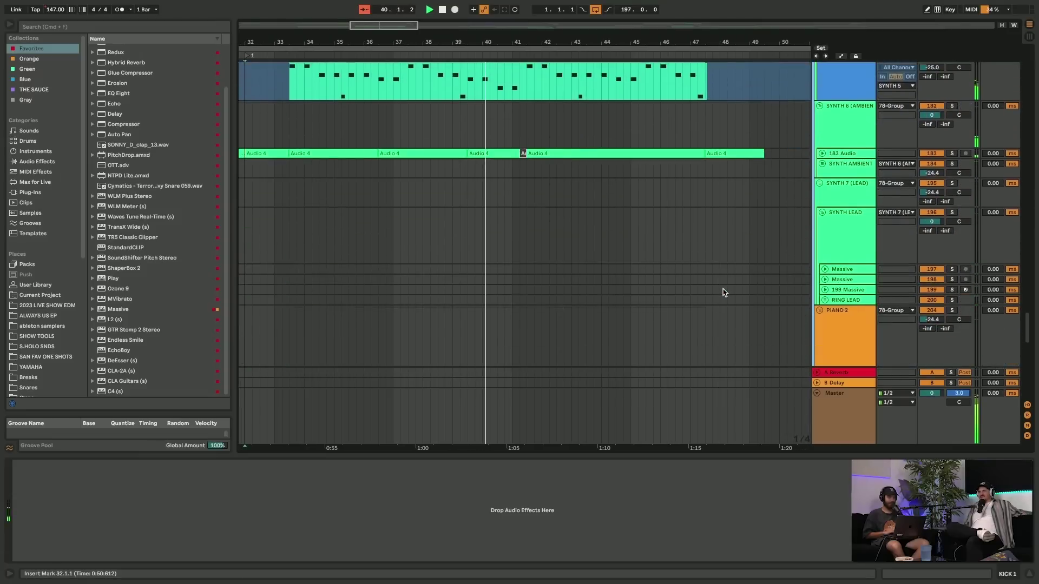
scroll(723, 289, down, 2)
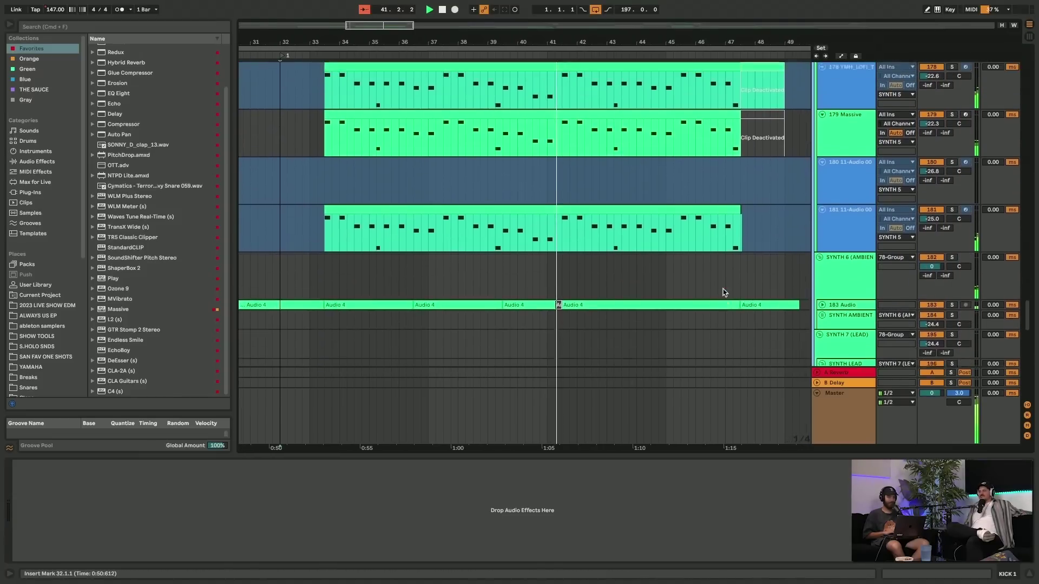
scroll(724, 293, down, 15)
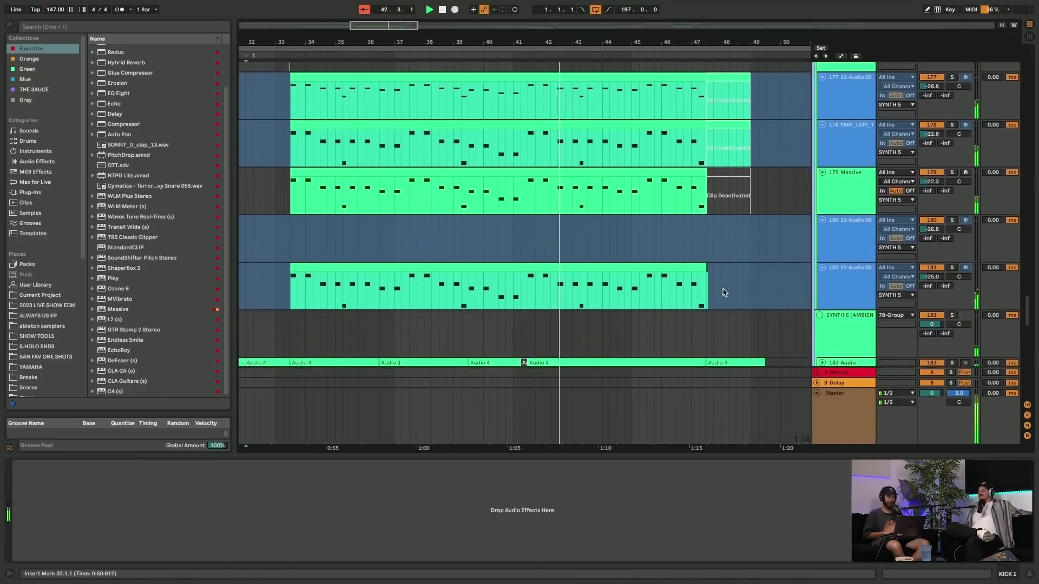
scroll(724, 293, up, 13)
scroll(724, 293, up, 20)
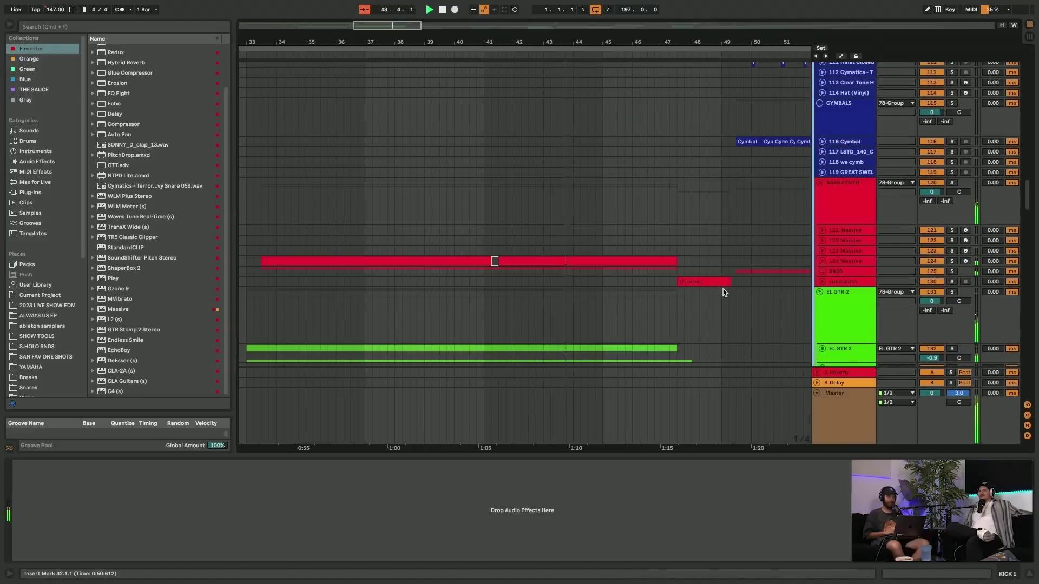
scroll(723, 291, up, 6)
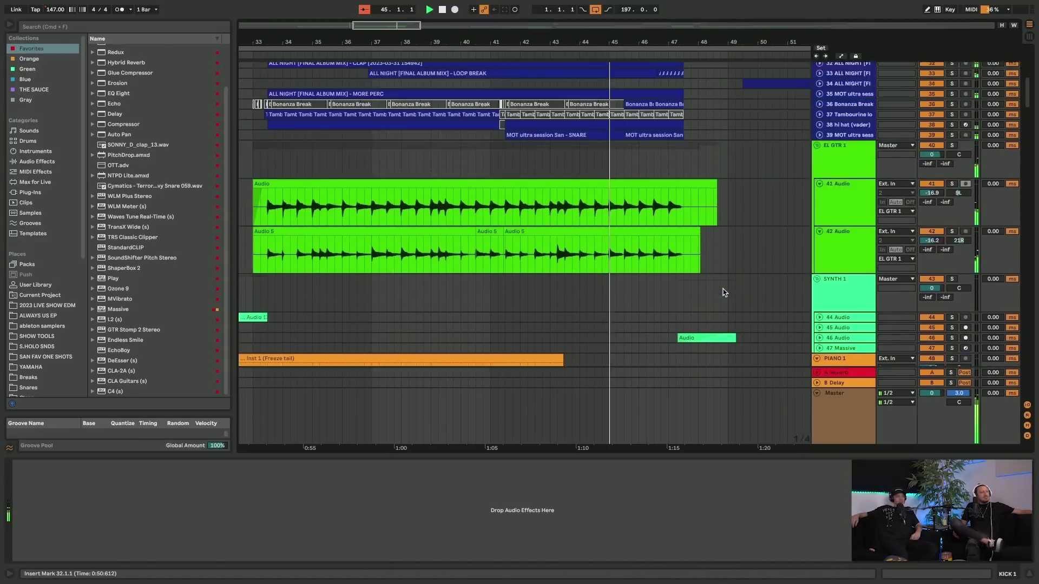
scroll(725, 292, up, 3)
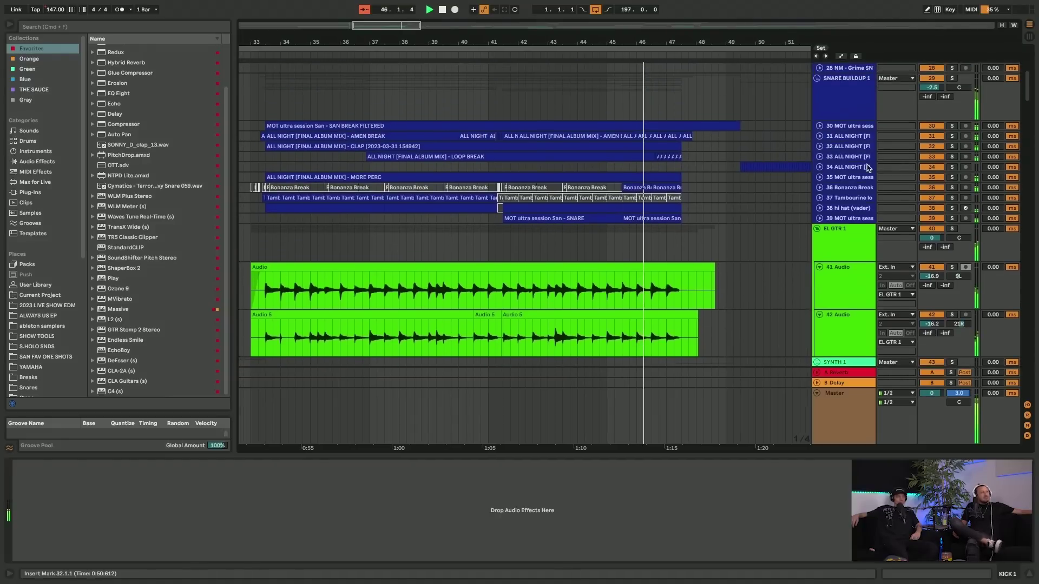
scroll(696, 181, up, 10)
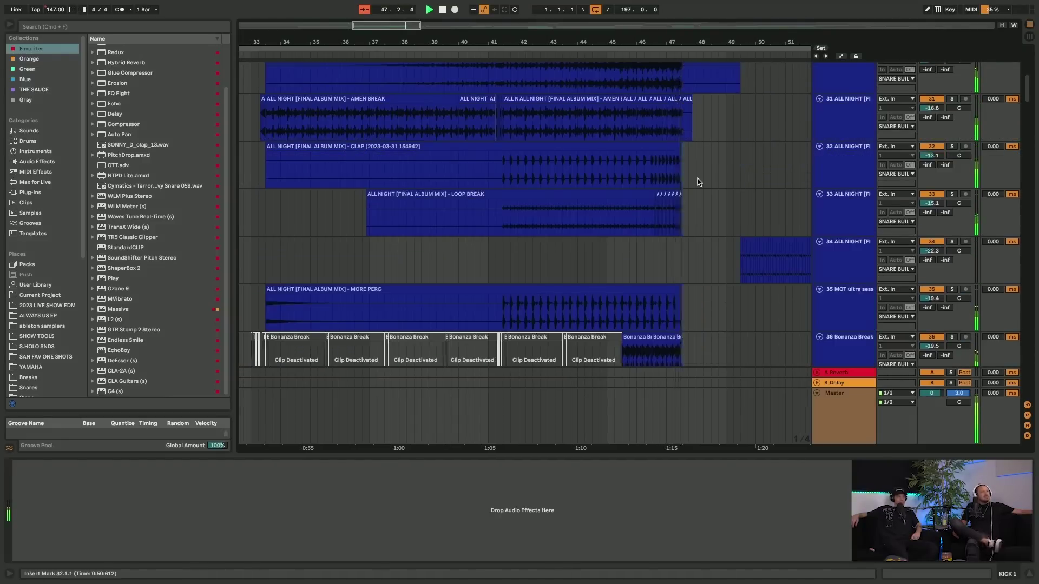
- Unfold the BASS group inside BASS SYNTH and examine its MIDI clips from bar 49 onward
scroll(675, 185, down, 20)
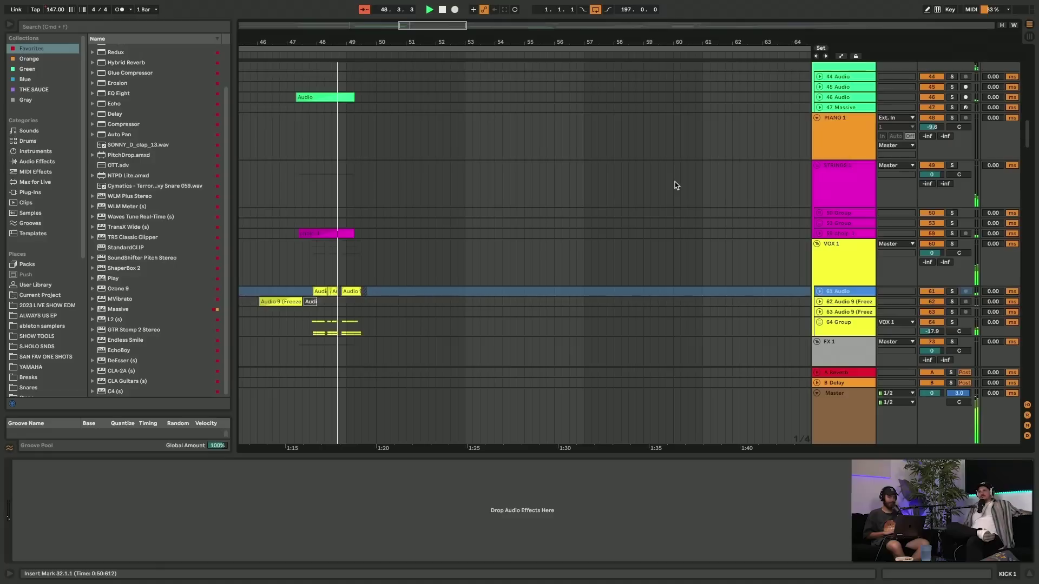
scroll(675, 185, down, 10)
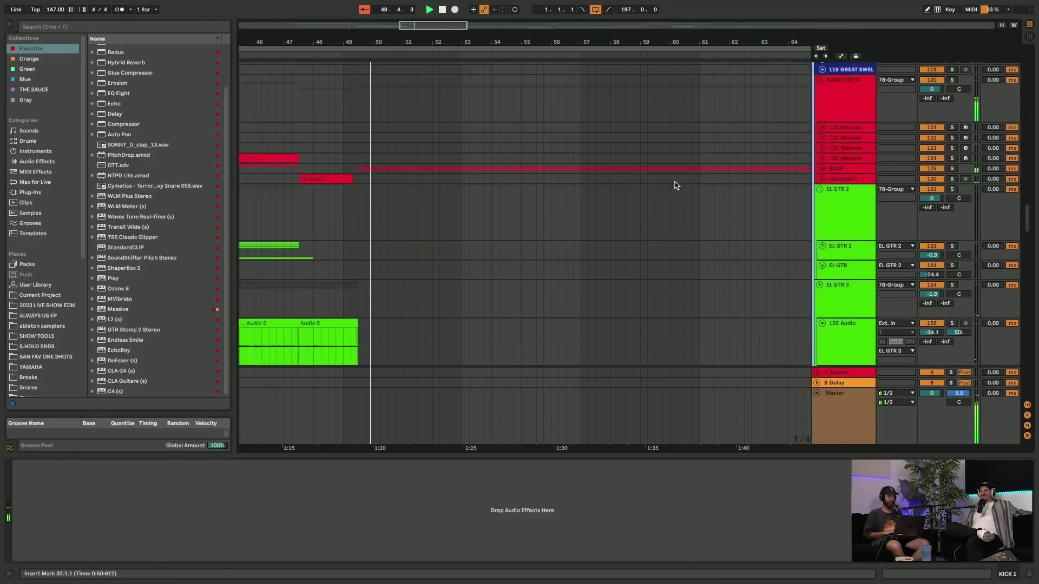
scroll(674, 185, up, 6)
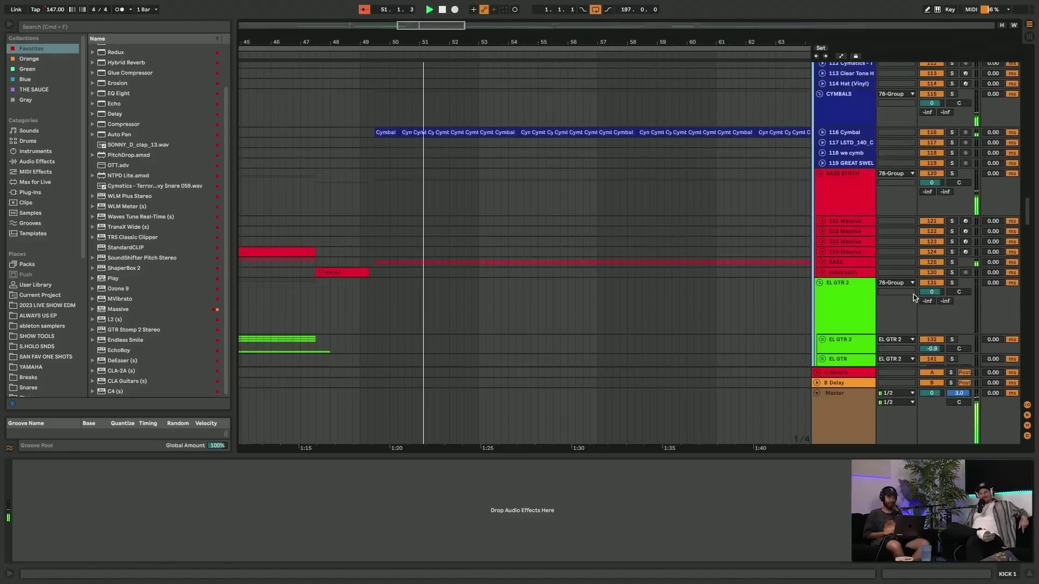
alt+click(822, 262)
scroll(789, 255, down, 1)
scroll(712, 219, down, 8)
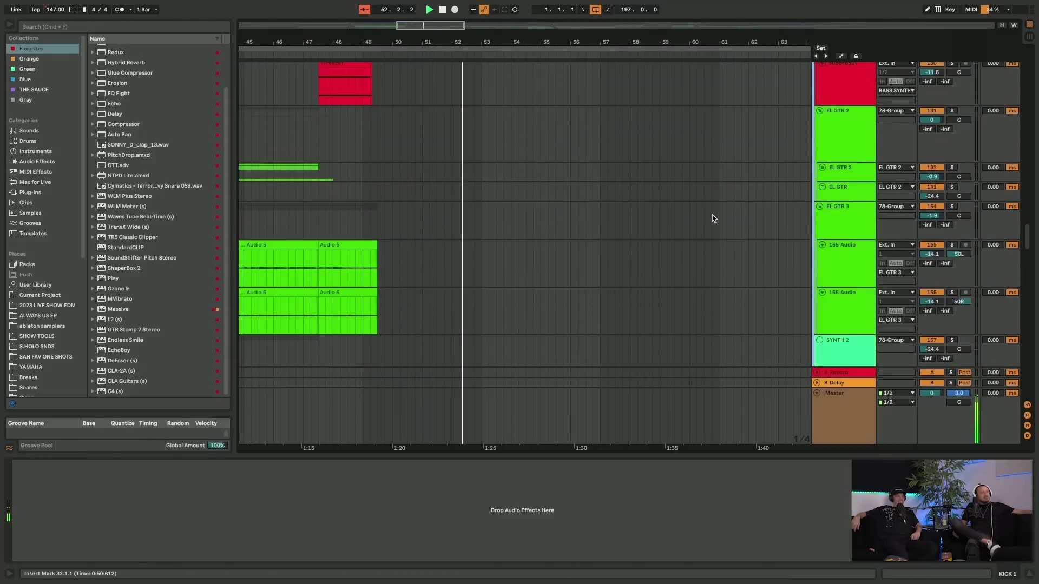
scroll(712, 218, up, 2)
scroll(829, 119, up, 3)
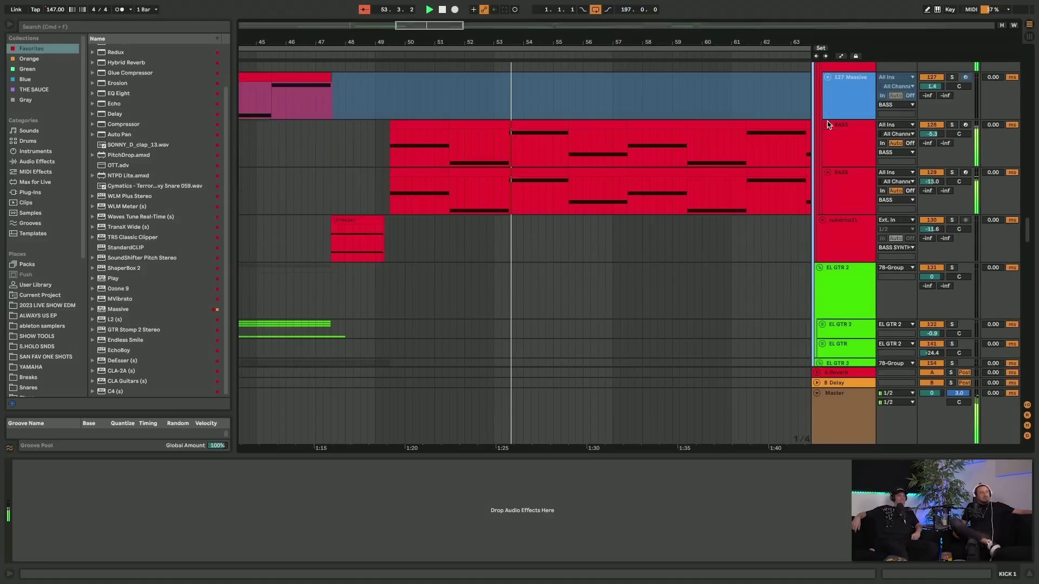
scroll(785, 160, down, 15)
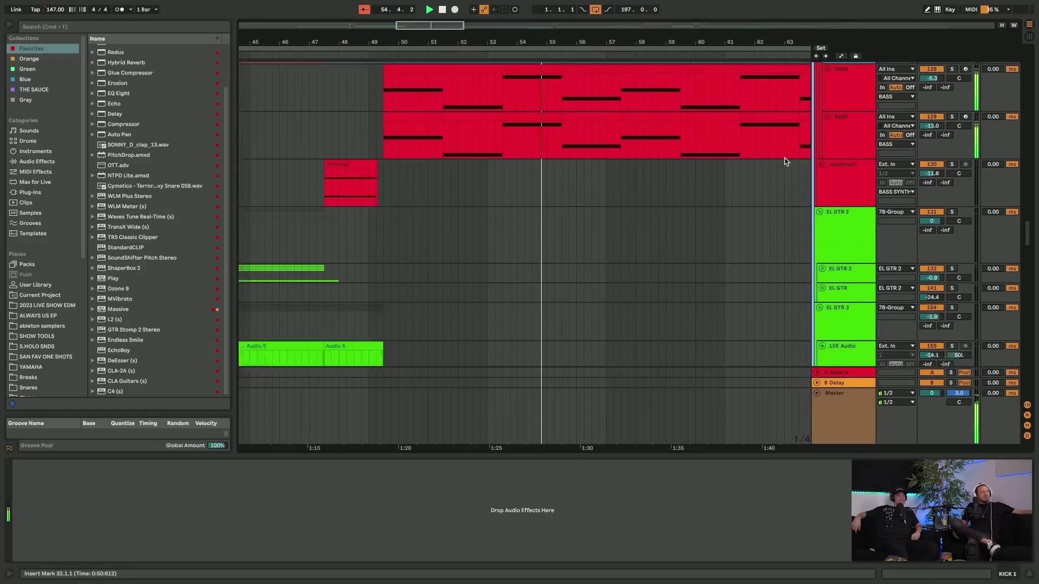
- Audition the 170 Massive track in the 168 Group and examine the surrounding synth clips through bar 81
scroll(786, 162, up, 3)
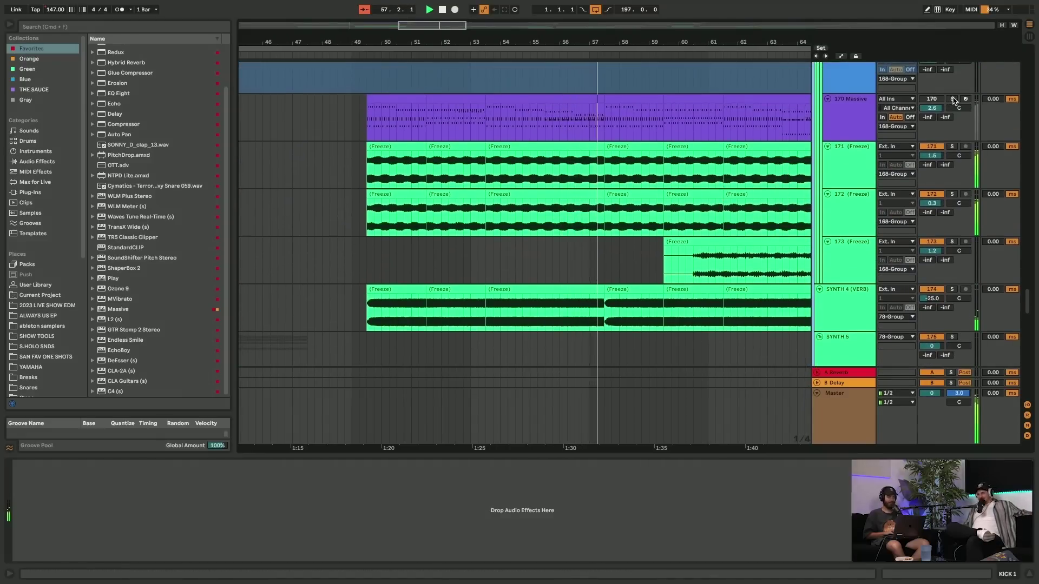
click(954, 100)
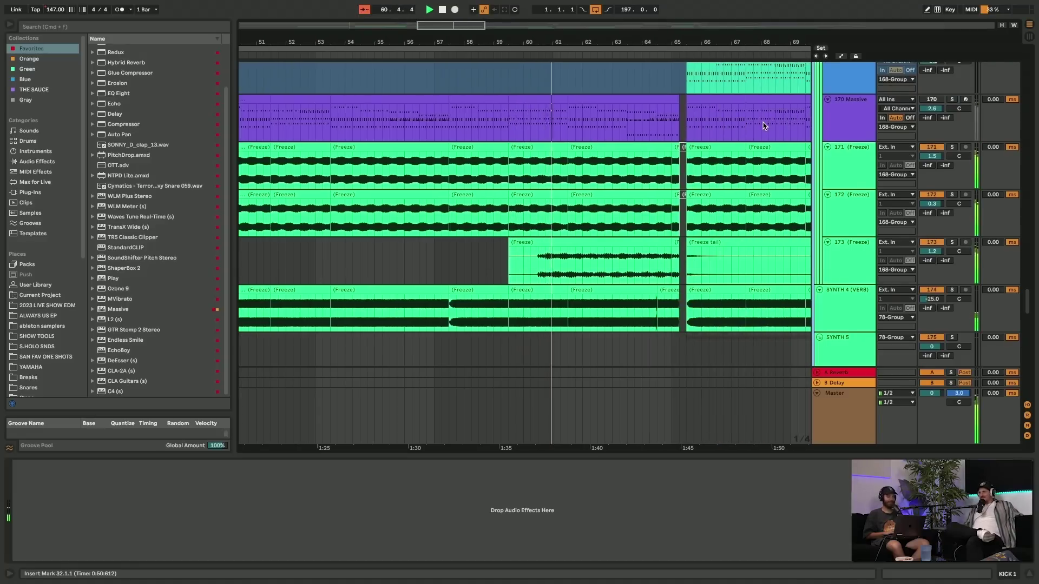
scroll(764, 125, up, 2)
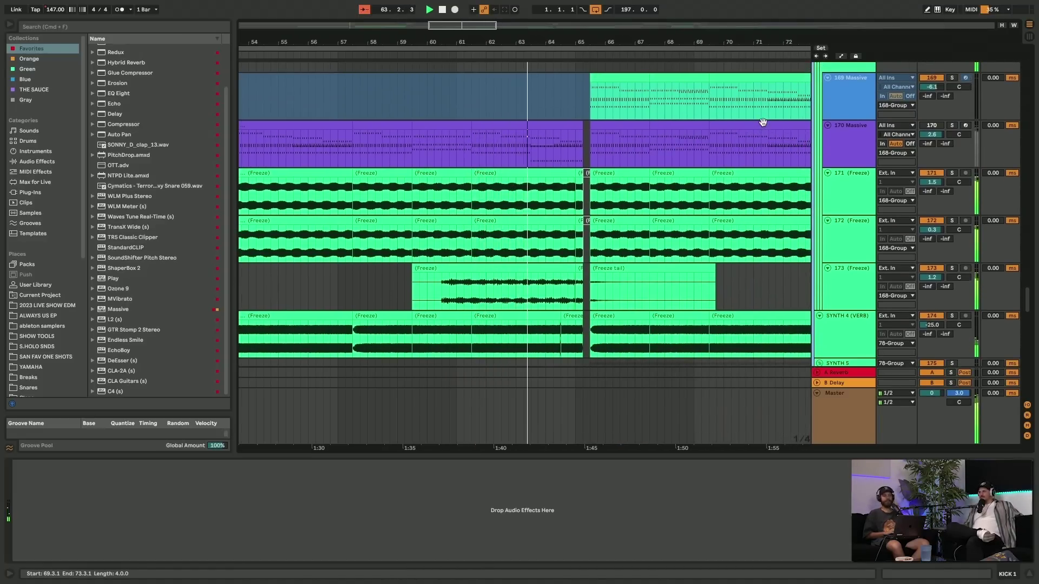
scroll(764, 125, up, 2)
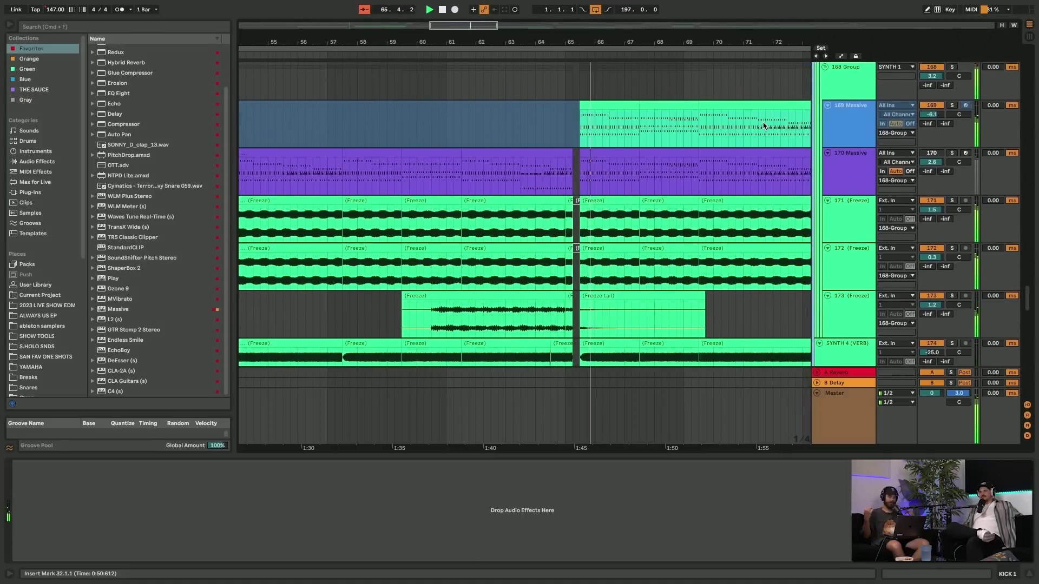
scroll(638, 146, right, 15)
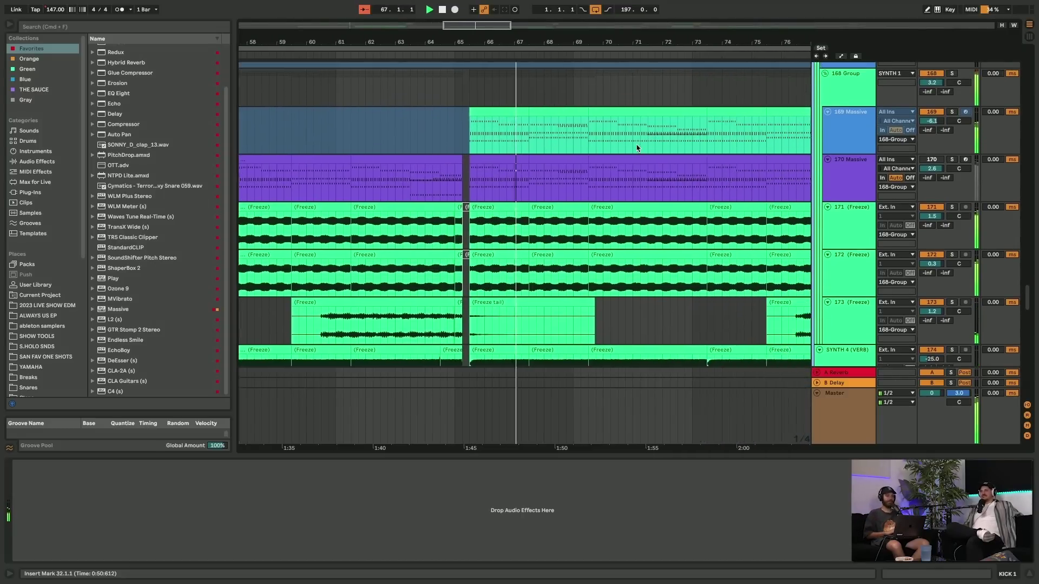
scroll(637, 147, left, 6)
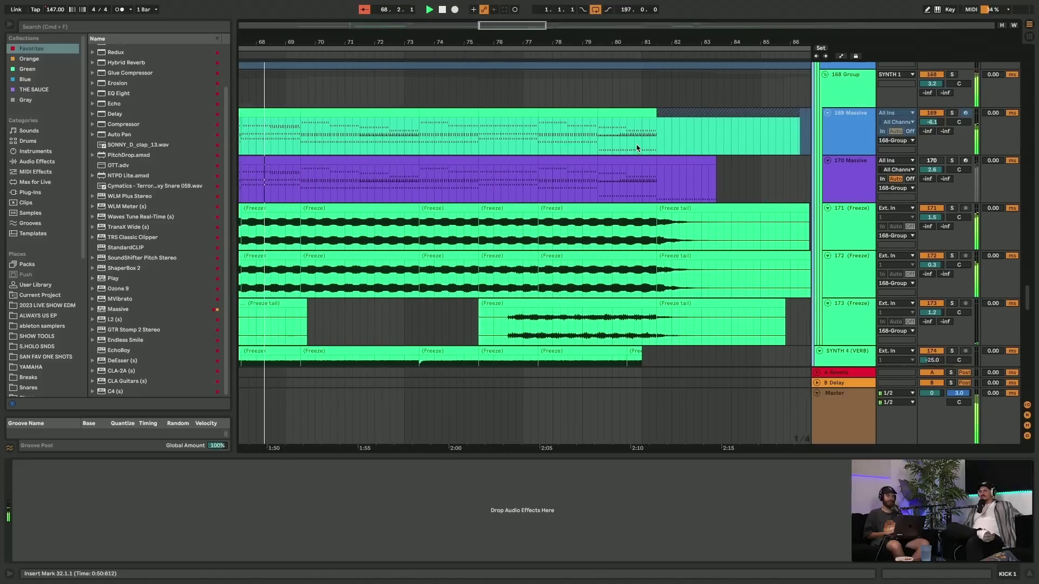
- Play the section from bar 87 just after the 169 Massive clip, at a raised system volume
drag(597, 45, 452, 23)
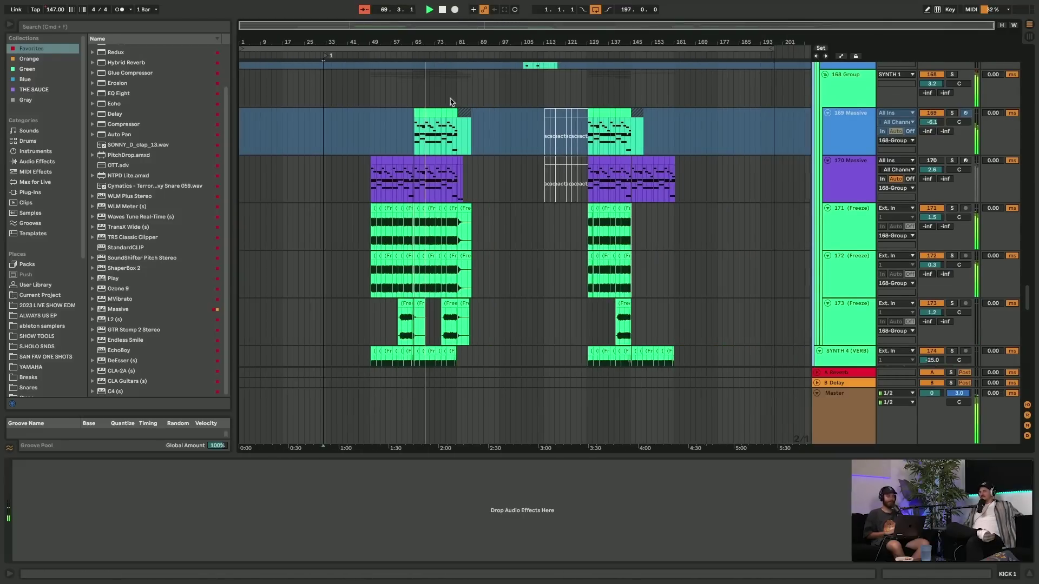
key(space)
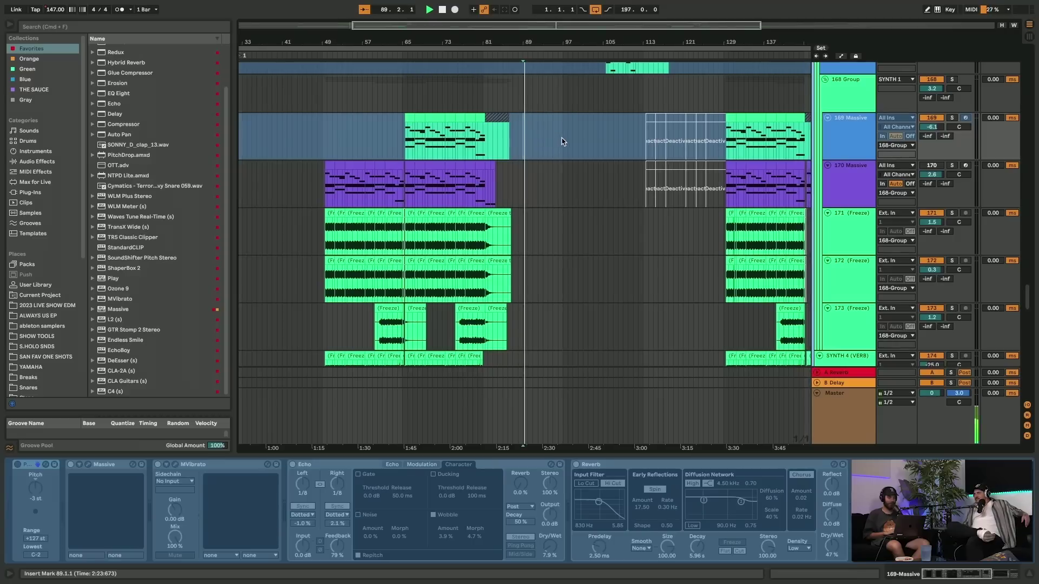
click(514, 140)
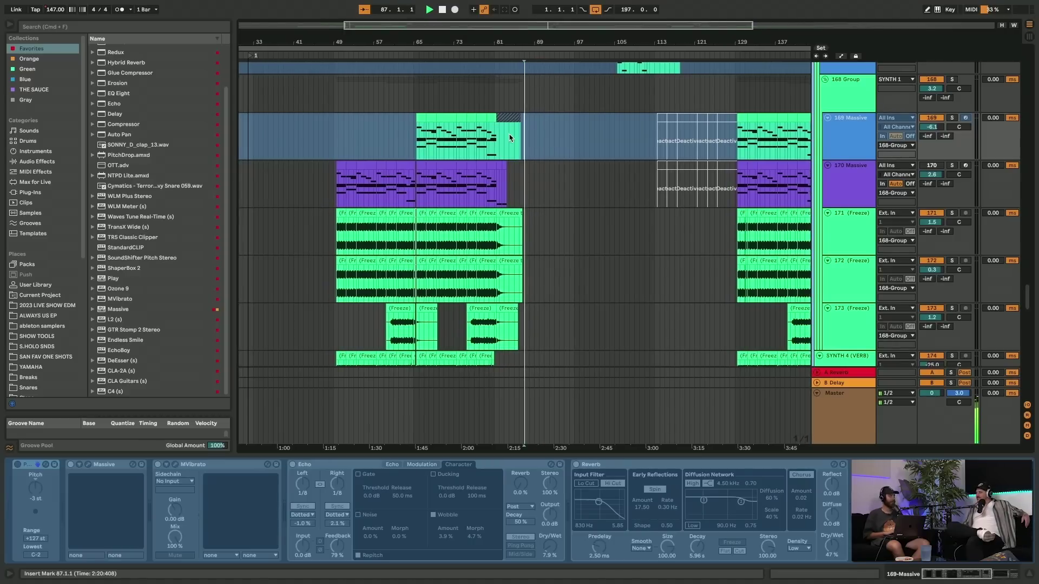
key(XF86AudioRaiseVolume)
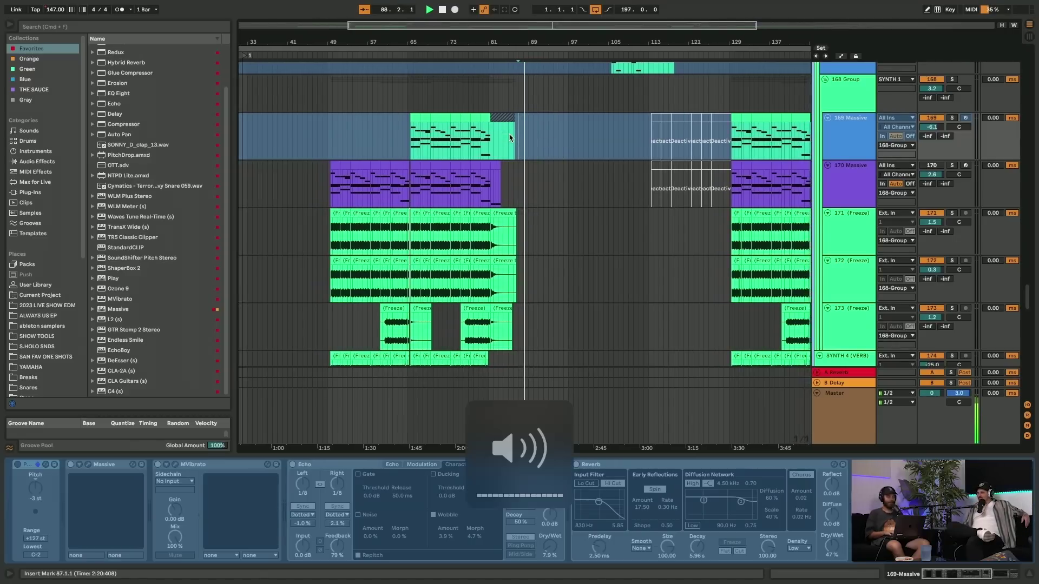
- Show the Master track's effect chain with the L2 limiter and try lowering the Master volume
click(845, 437)
click(622, 534)
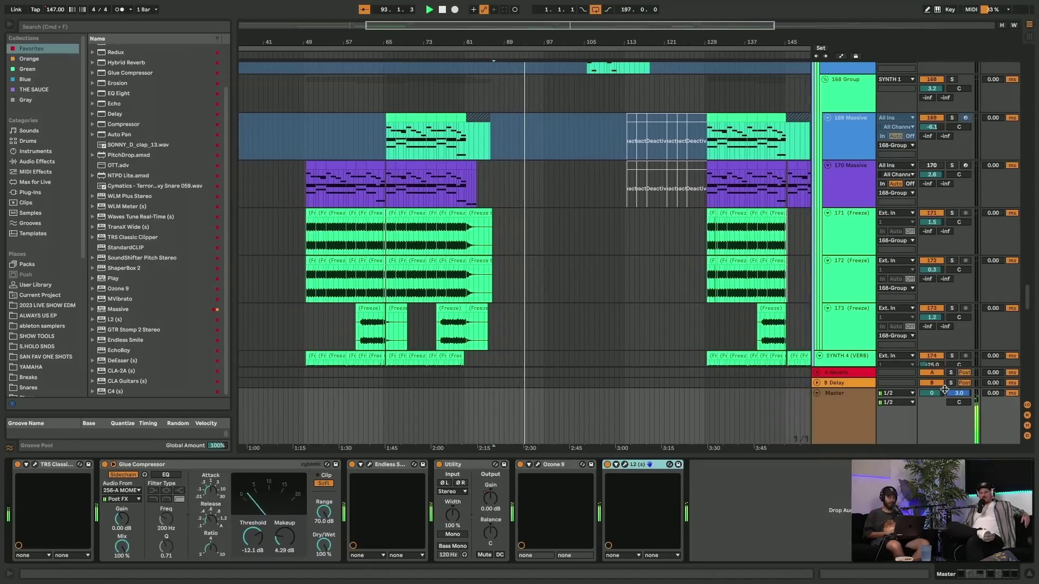
drag(931, 393, 931, 449)
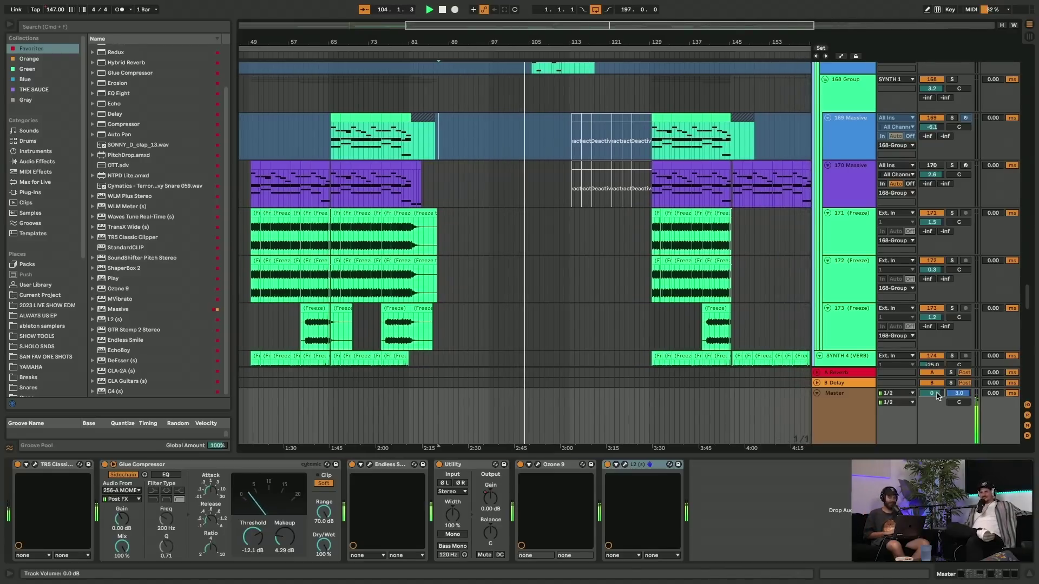
drag(938, 396, 938, 425)
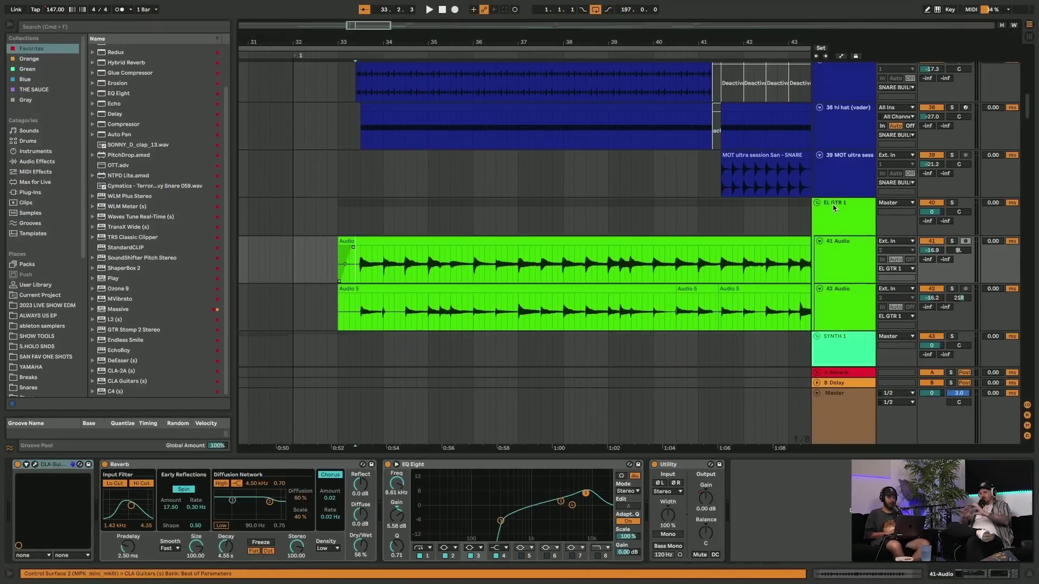
- Play the soloed 41 Audio guitar in EL GTR 1 from bar 33 and add 42 Audio to the solo
key(space)
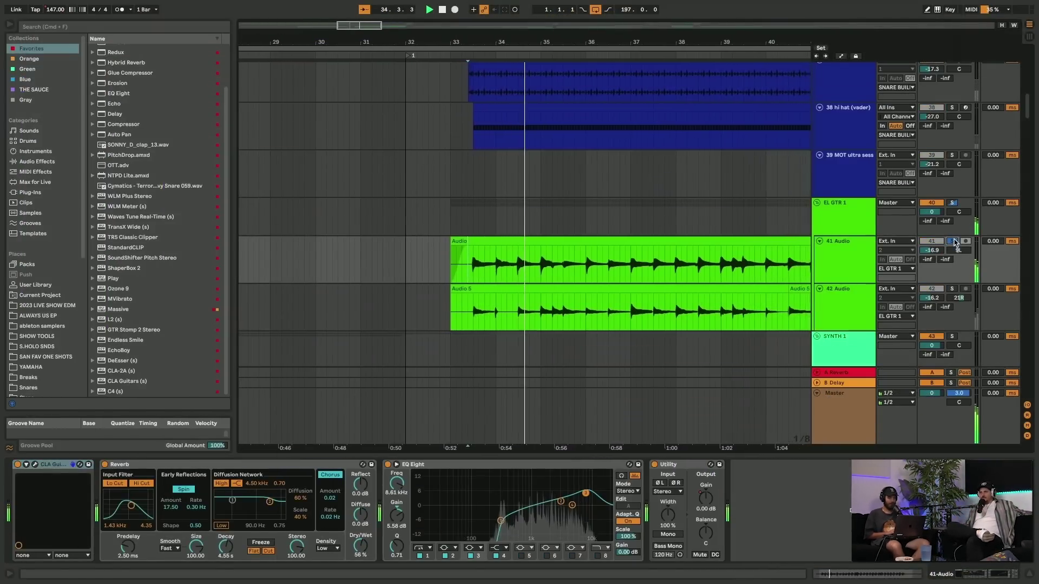
click(859, 257)
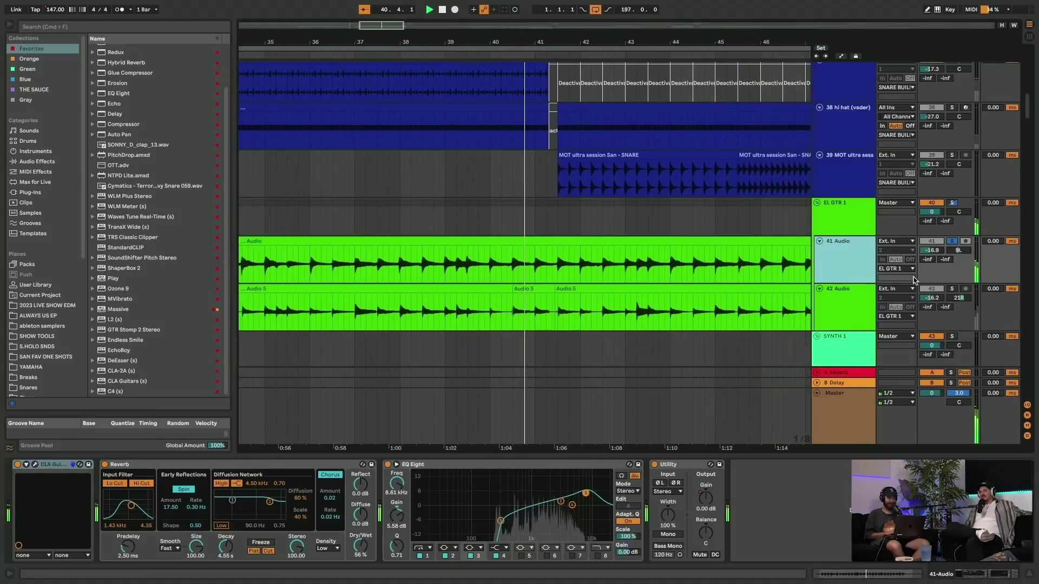
click(953, 289)
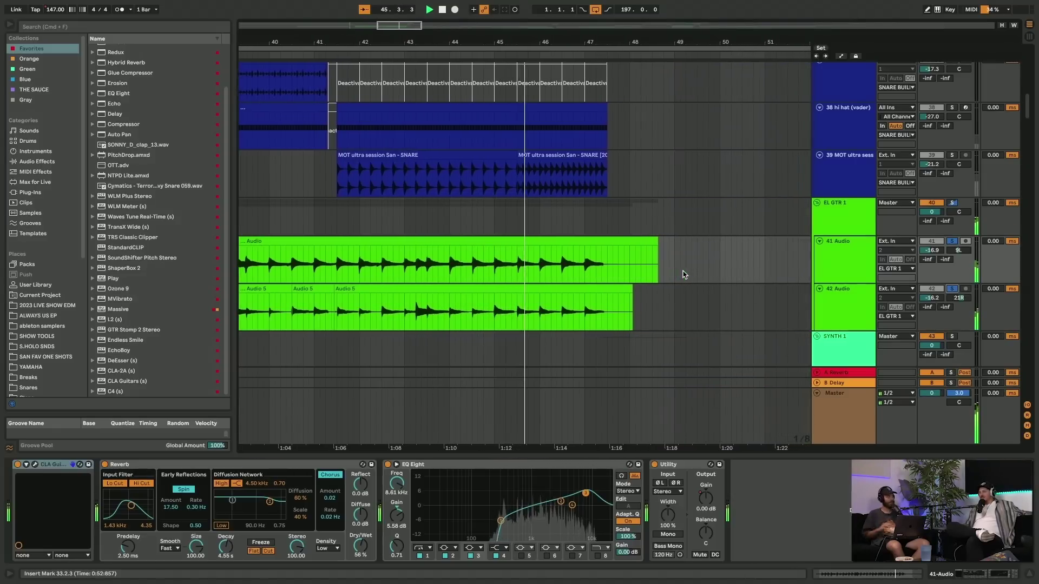
- Unfold the nested EL GTR 2 group and play it soloed from 33.2
scroll(683, 274, left, 10)
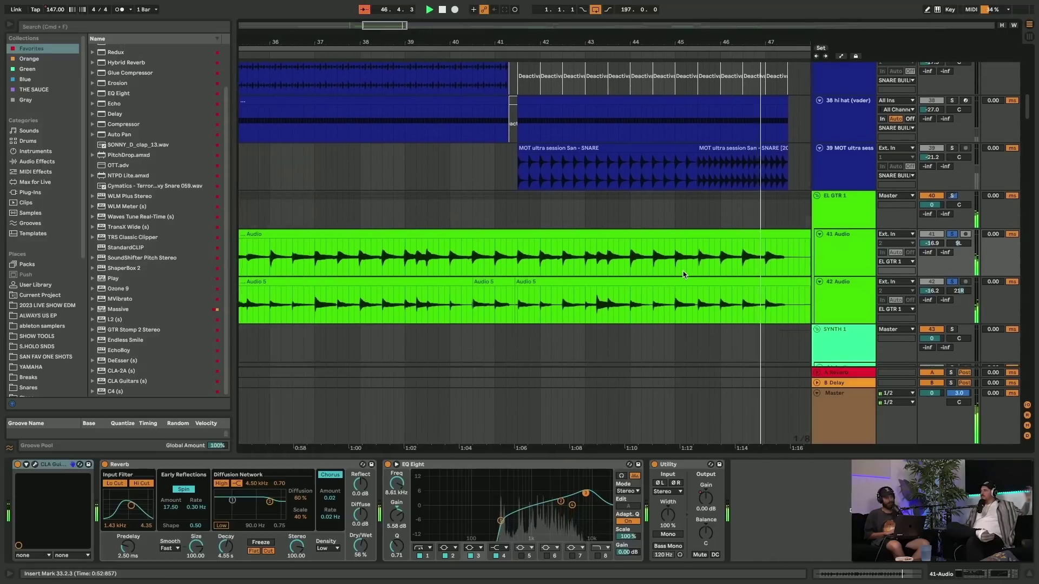
click(533, 199)
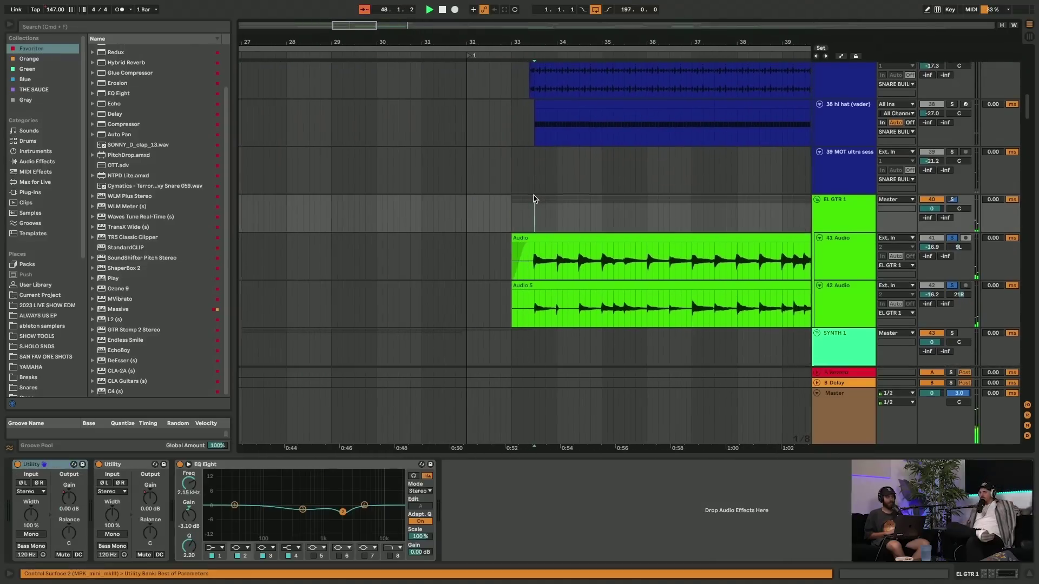
scroll(533, 200, up, 10)
scroll(534, 199, down, 15)
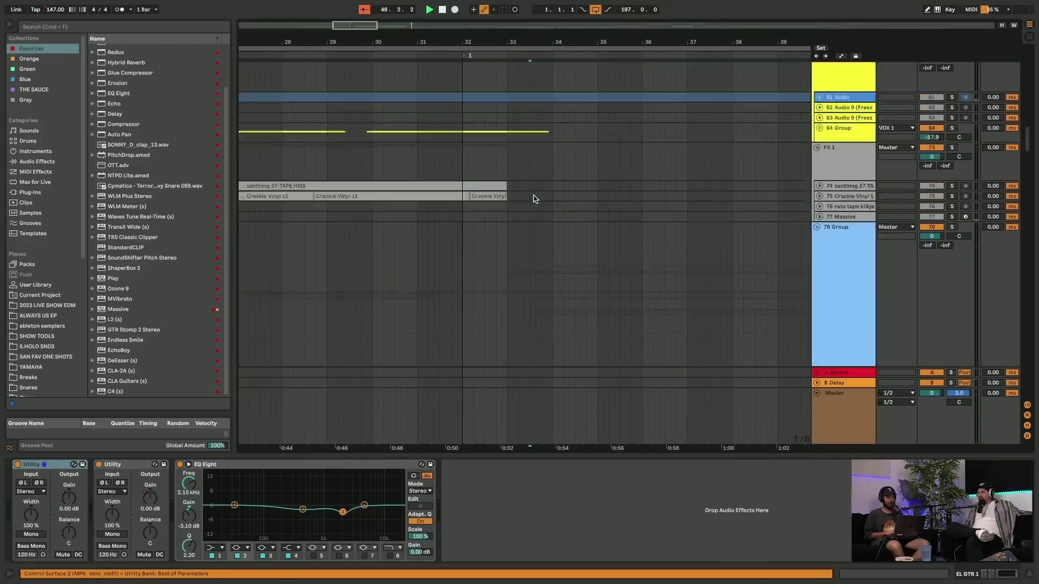
scroll(534, 199, down, 10)
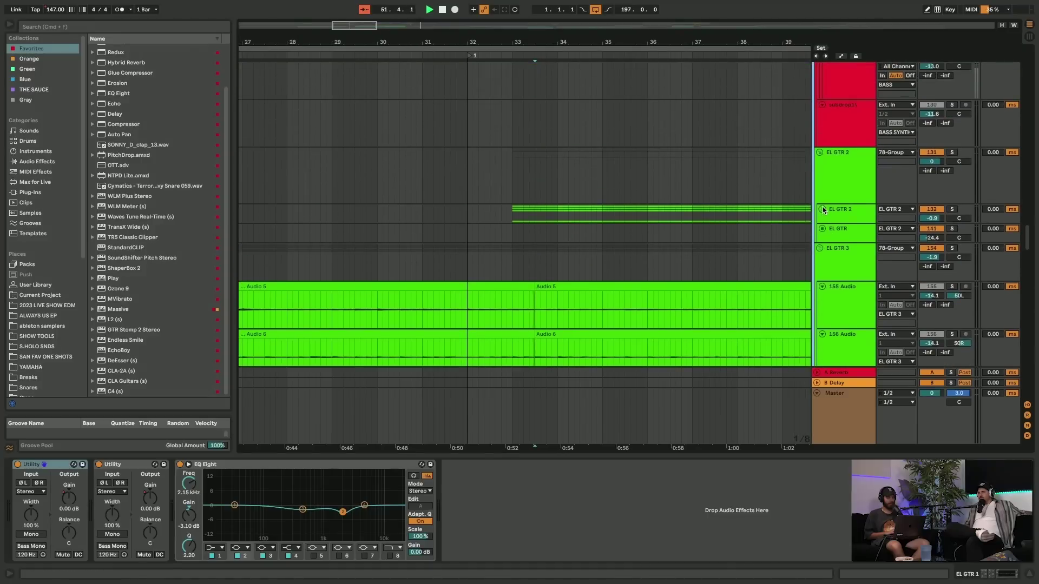
click(822, 210)
scroll(548, 202, down, 2)
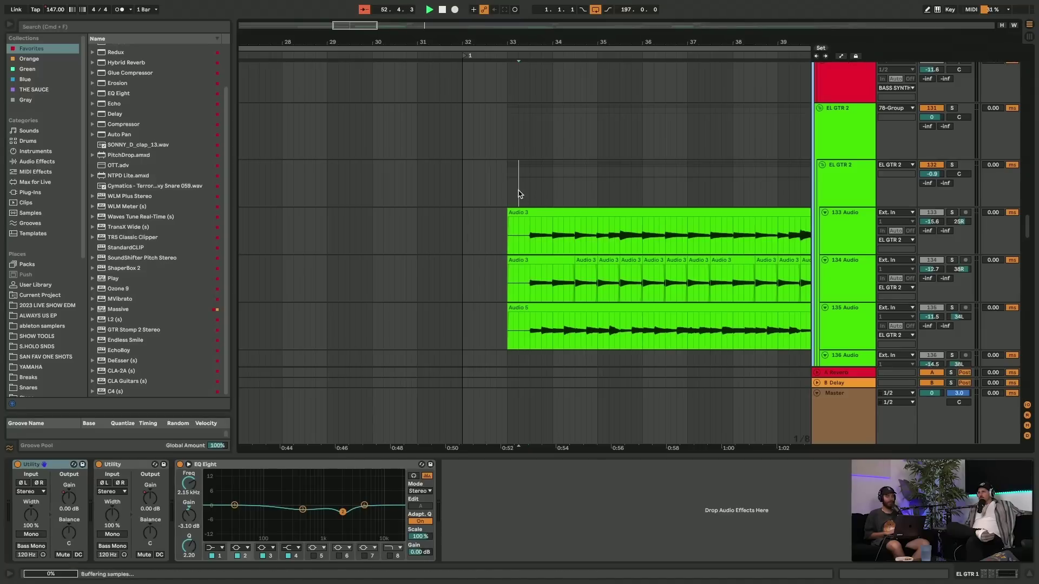
click(519, 194)
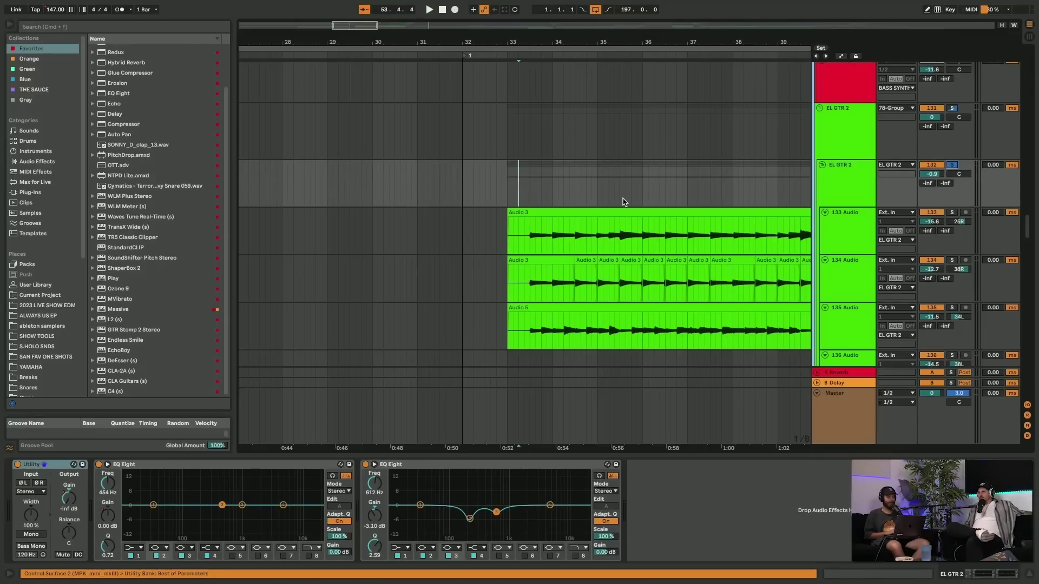
key(space)
- Examine the EL GTR 2 guitar layers from 133 Audio to 140 Audio and replay the group from 33.2
scroll(624, 201, down, 3)
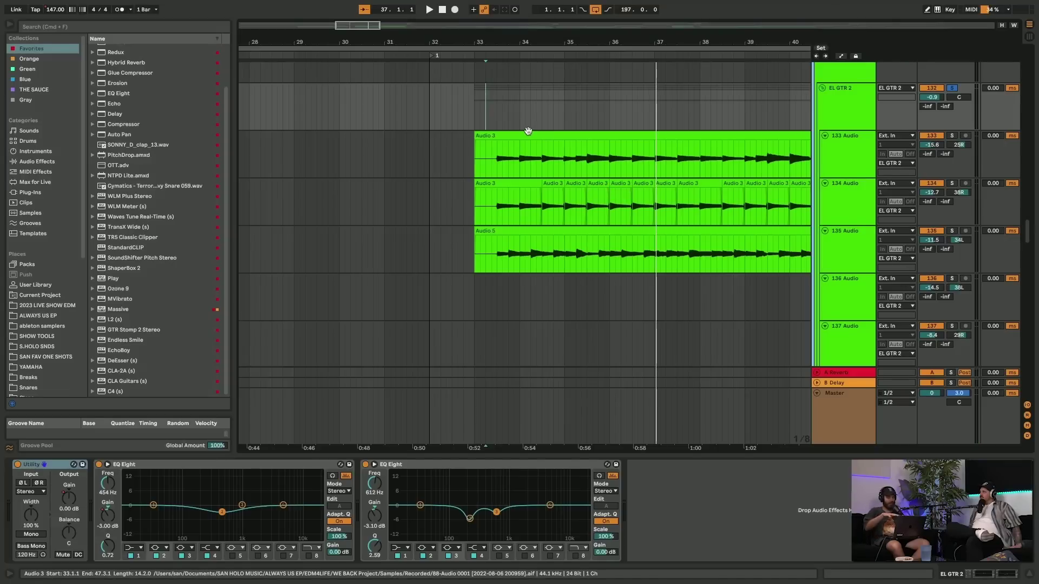
scroll(529, 133, down, 10)
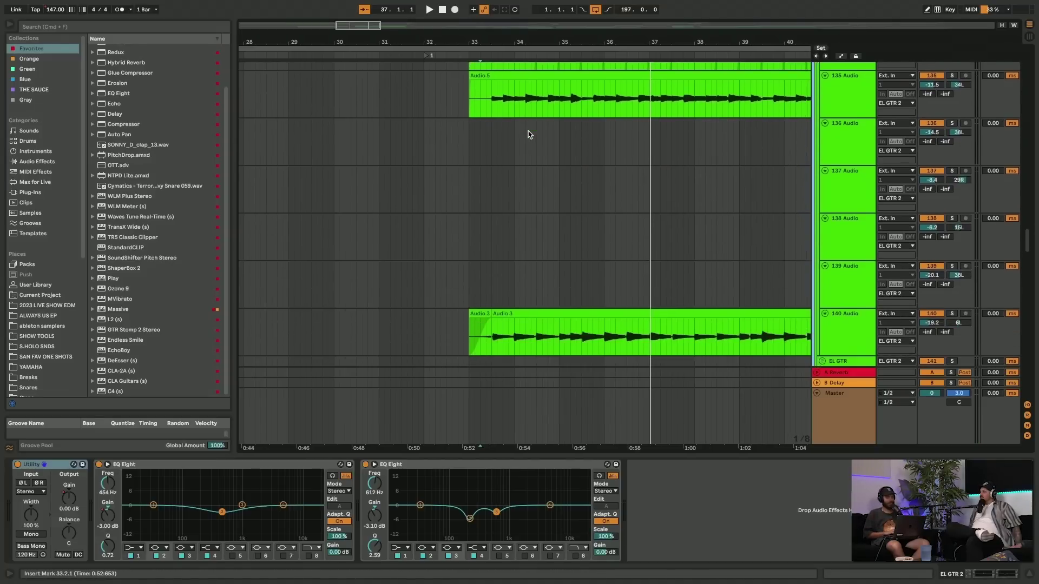
scroll(528, 134, down, 1)
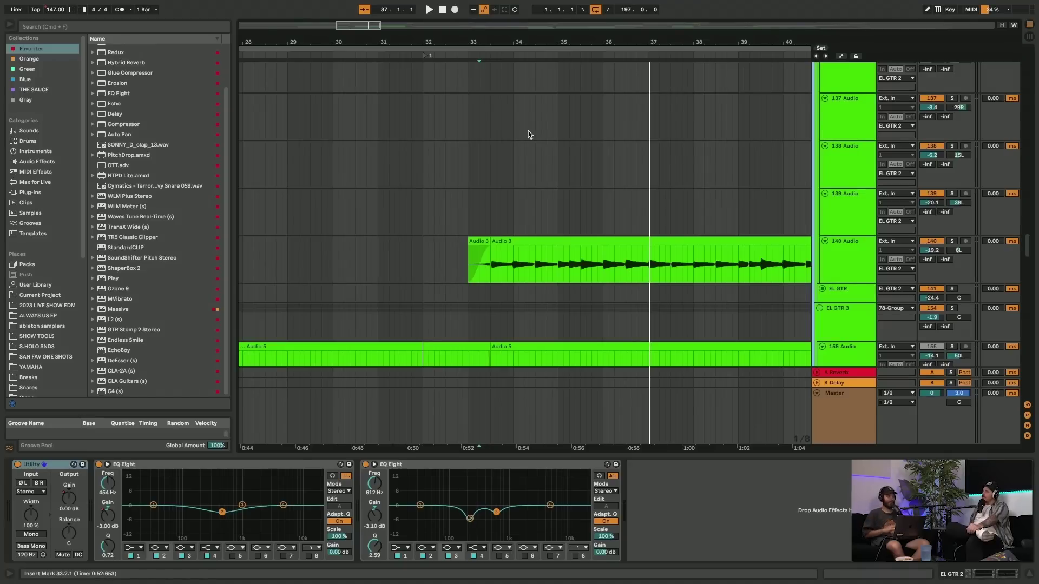
key(space)
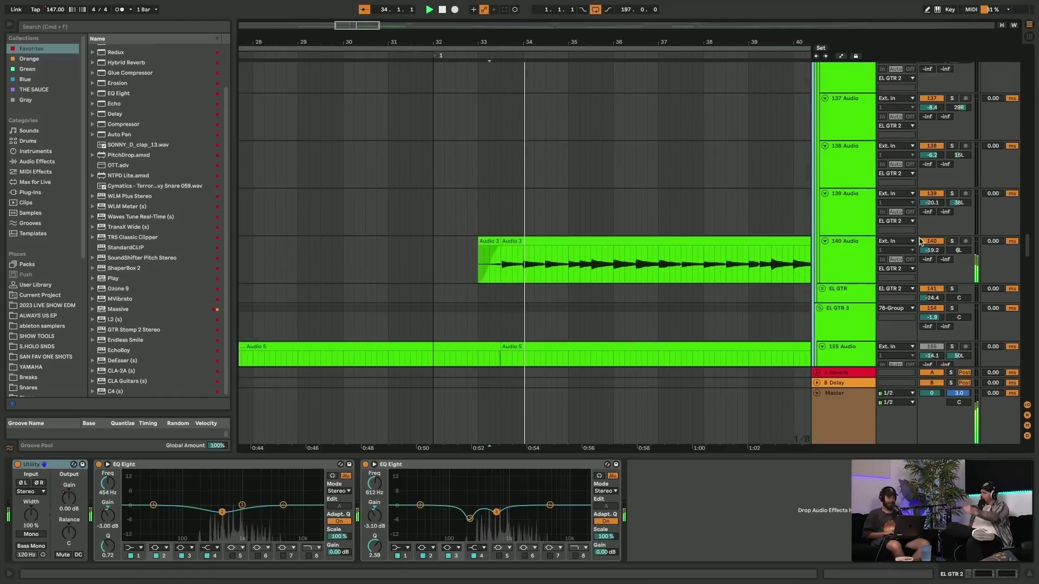
- Compare the EL GTR 2 layers during playback and solo the 140 Audio guitar
scroll(732, 221, up, 10)
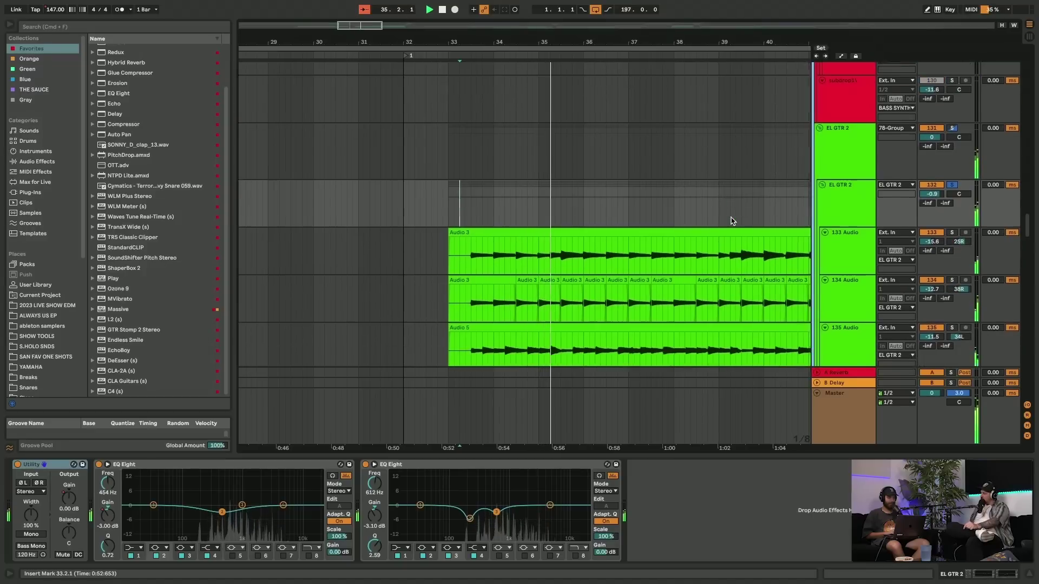
scroll(731, 221, down, 2)
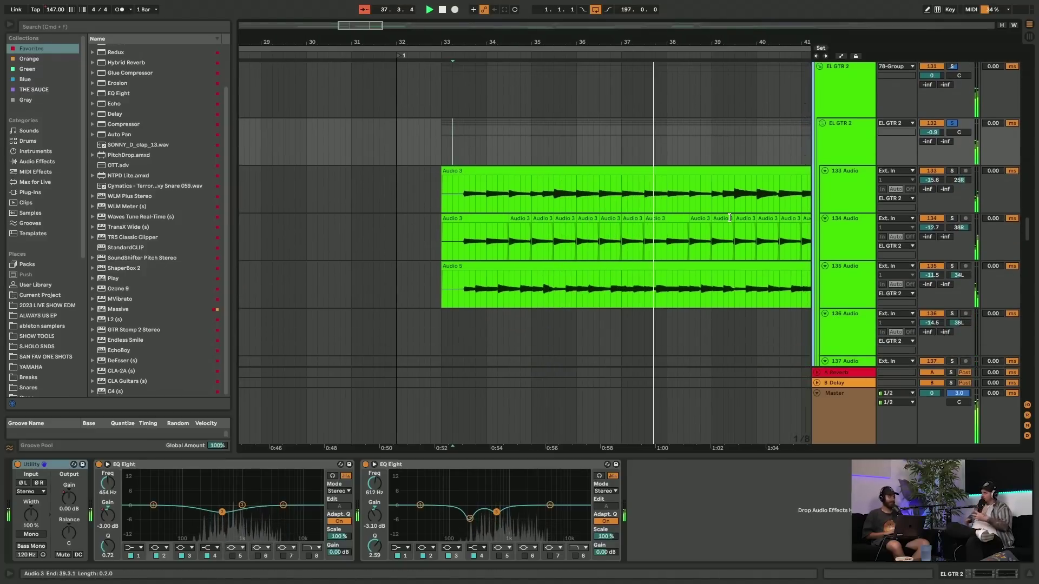
scroll(730, 218, down, 6)
scroll(730, 218, down, 3)
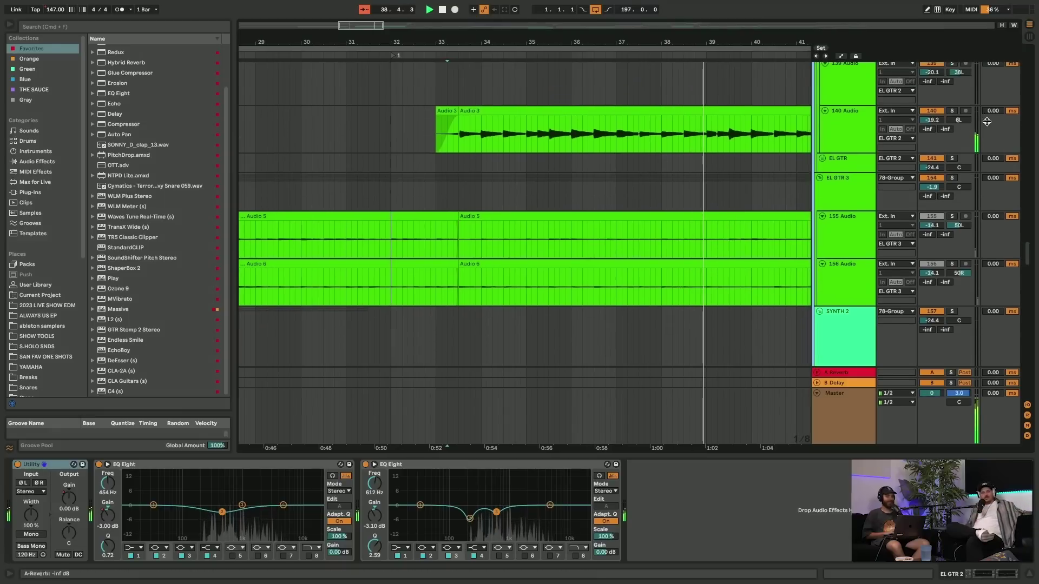
scroll(721, 122, up, 12)
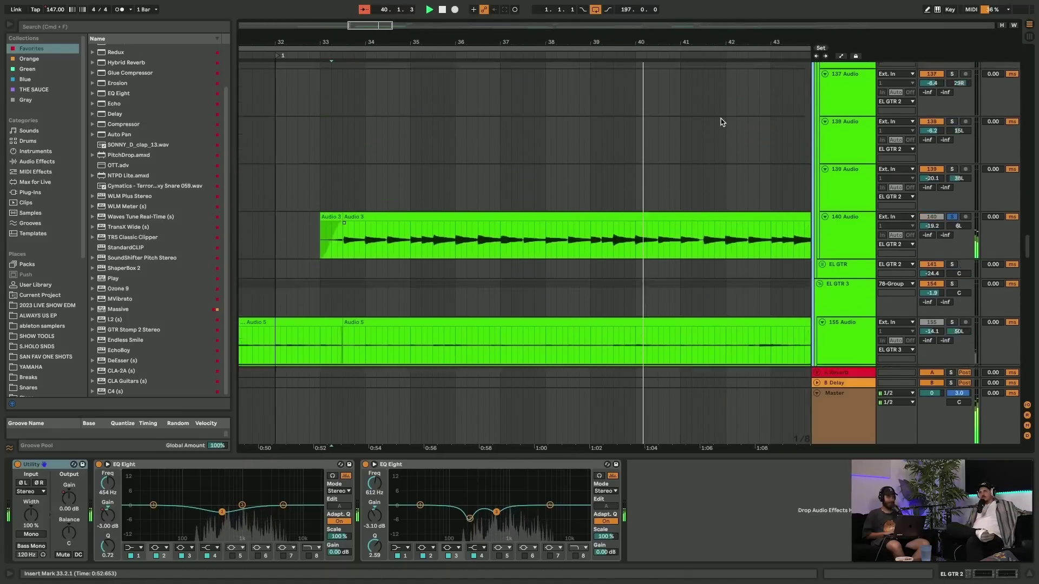
- Solo the 127 Massive bass together with EL GTR 2 and play them from 33.2
scroll(721, 121, down, 3)
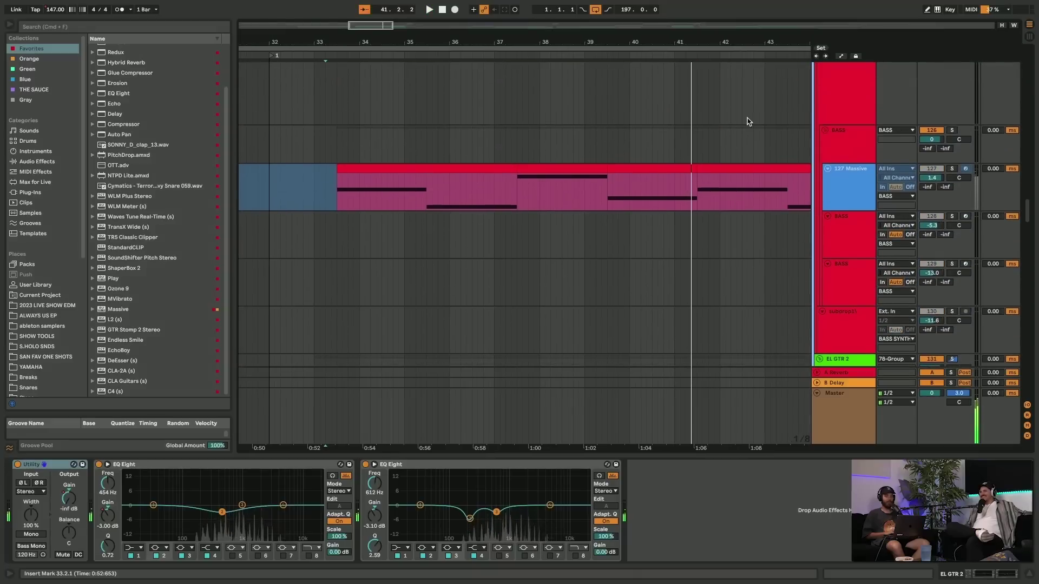
click(954, 170)
key(space)
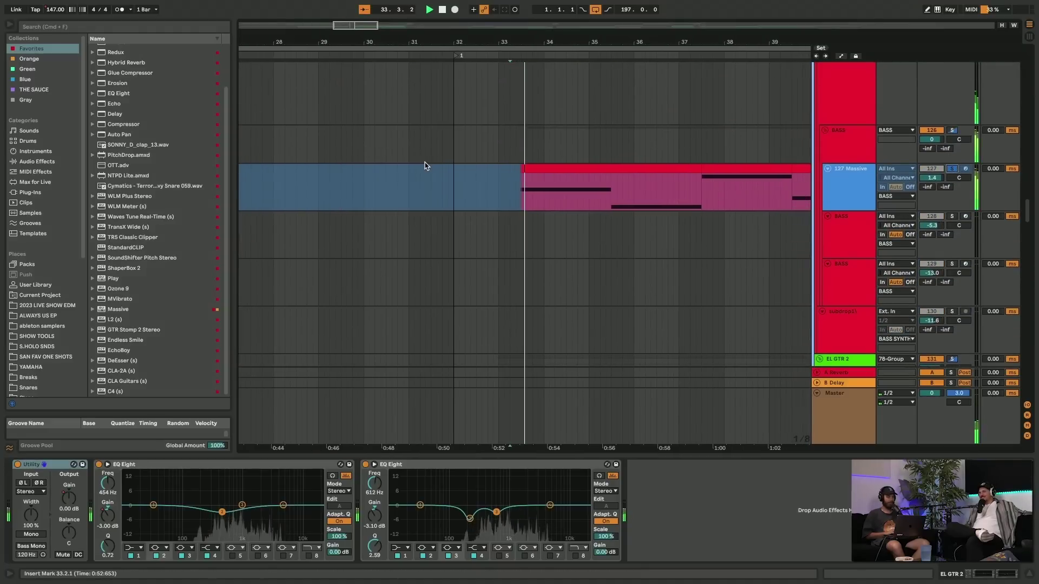
scroll(425, 165, up, 3)
scroll(424, 165, down, 1)
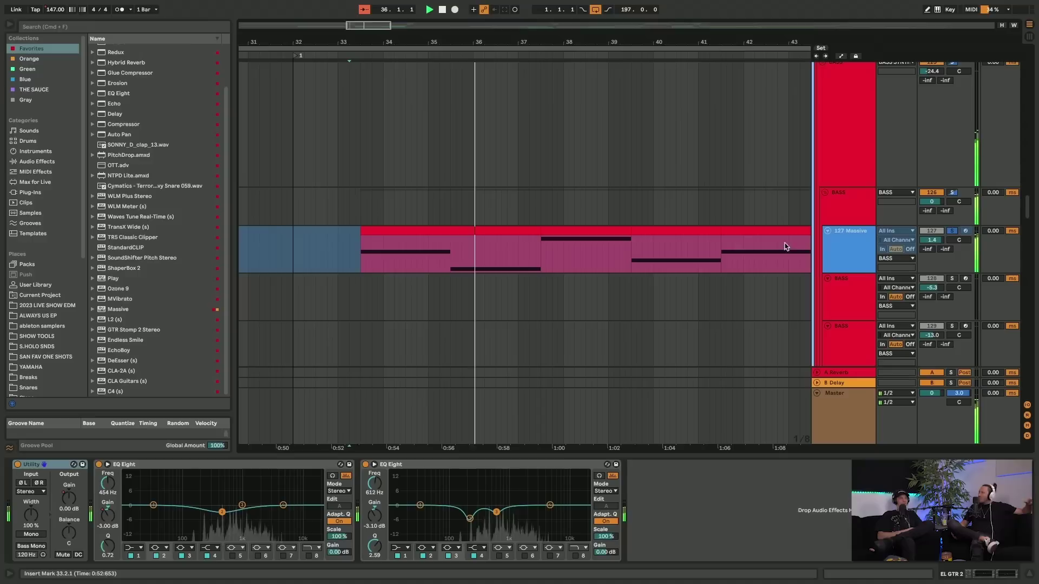
- Show the 127 Massive track's frozen device chain and look through the surrounding bass, guitar and synth tracks
click(847, 243)
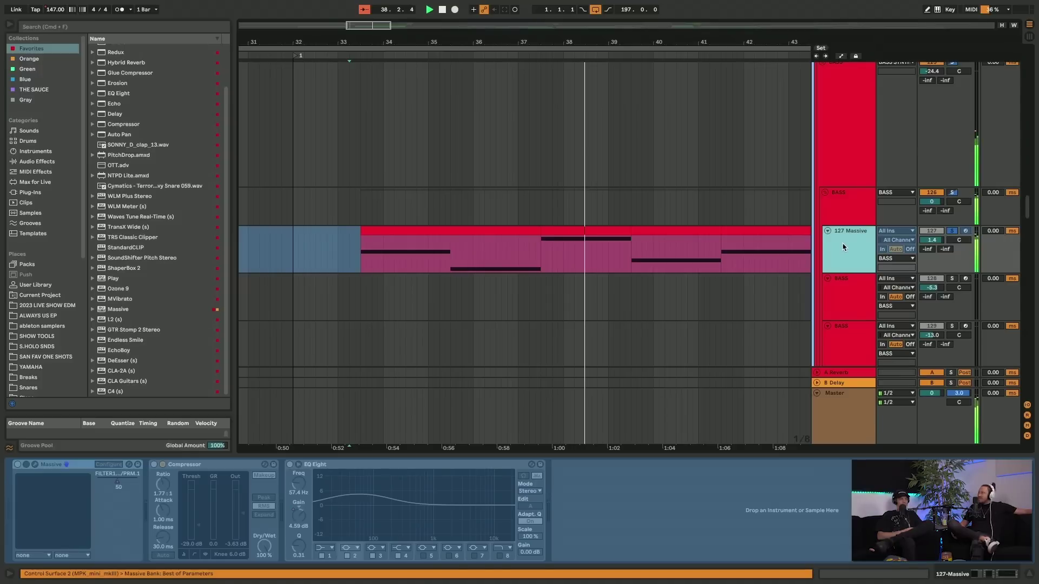
scroll(684, 168, up, 15)
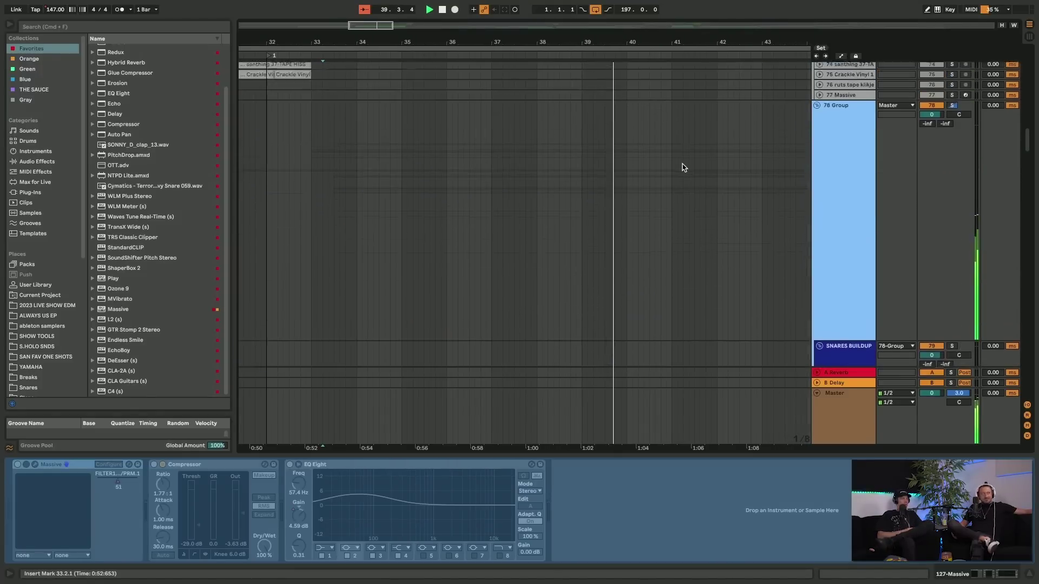
scroll(684, 167, down, 20)
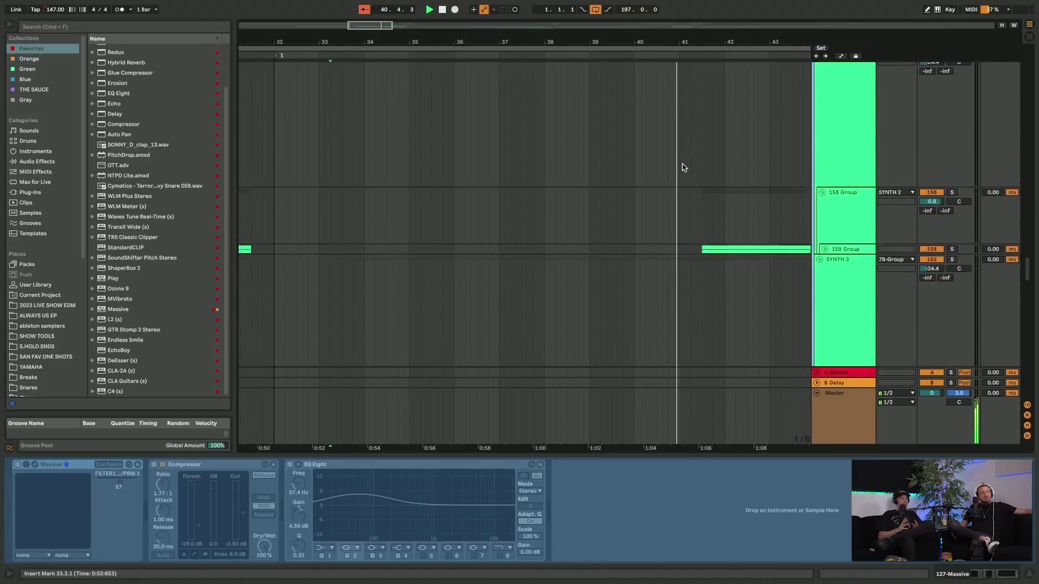
scroll(683, 168, down, 6)
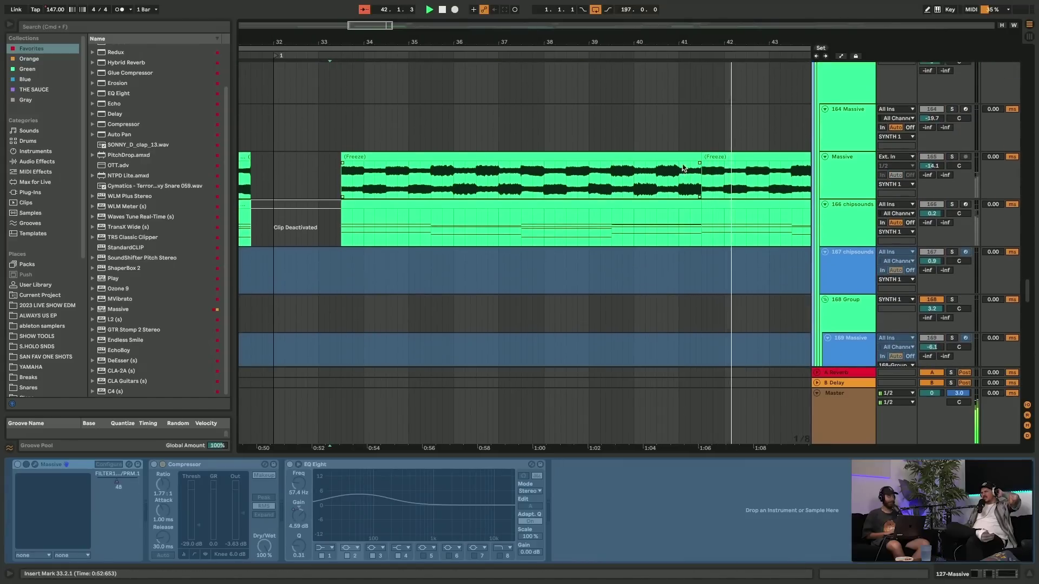
scroll(684, 167, up, 12)
scroll(684, 168, up, 5)
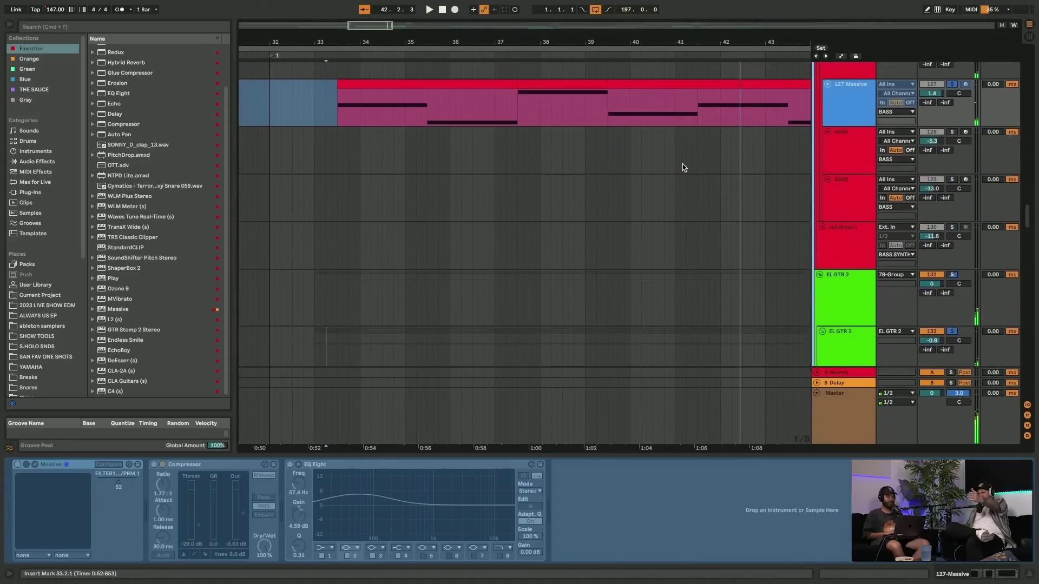
scroll(684, 167, down, 7)
scroll(683, 168, up, 5)
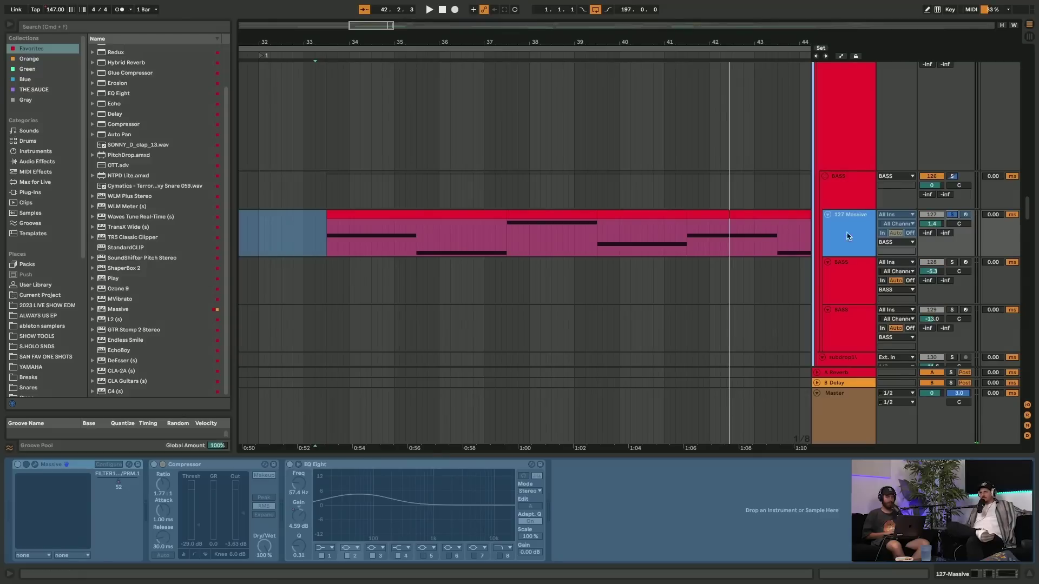
- Unfreeze the 127 Massive track, set playback to start at 33.3, and open its Massive synth window
right_click(848, 236)
click(731, 298)
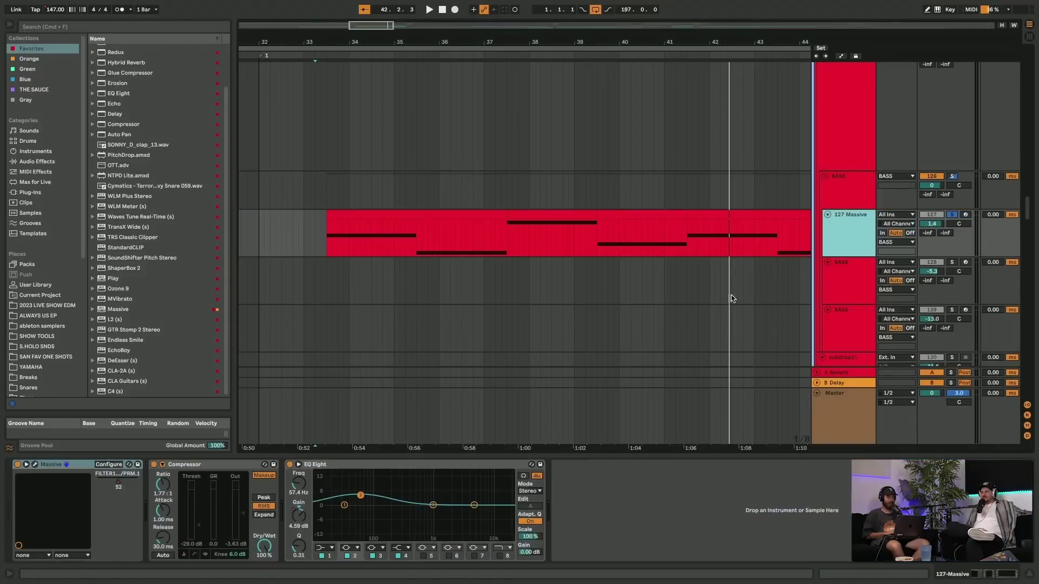
click(329, 239)
click(829, 212)
click(50, 479)
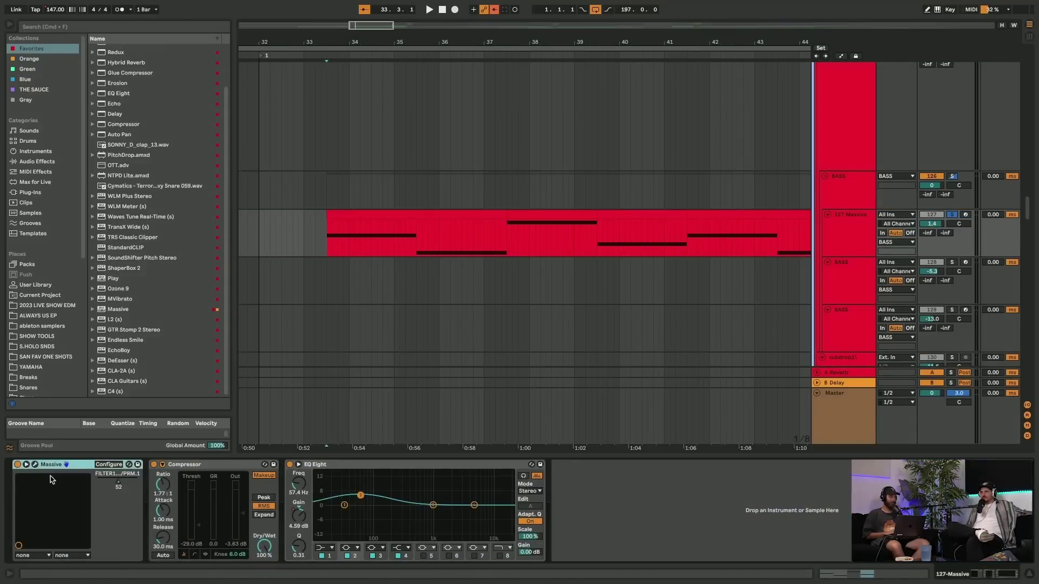
click(35, 465)
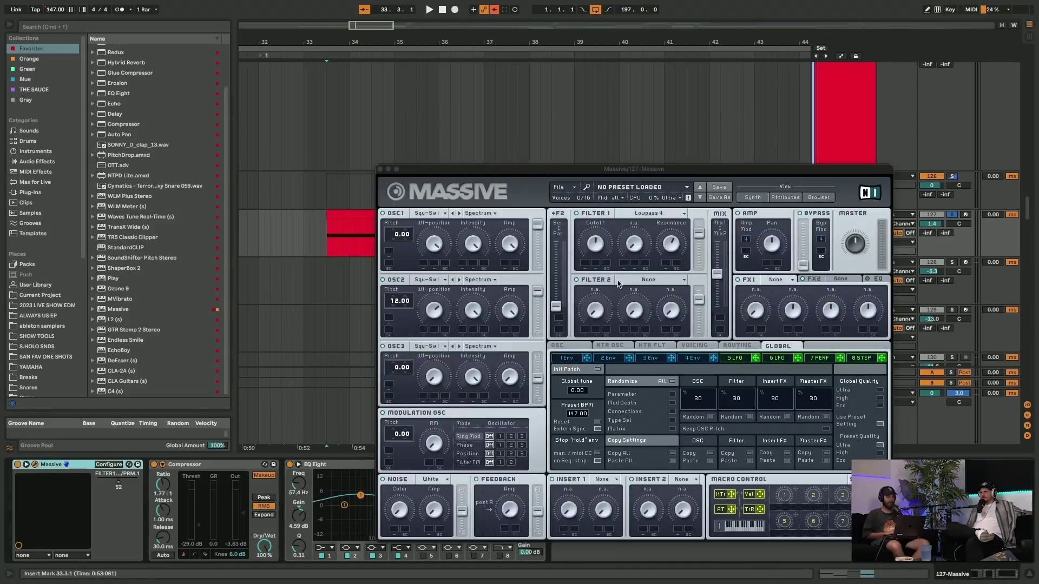
- Play the 127 Massive bass from 33.3 and examine the Filter 1 cutoff and resonance in the synth
scroll(411, 127, down, 5)
key(space)
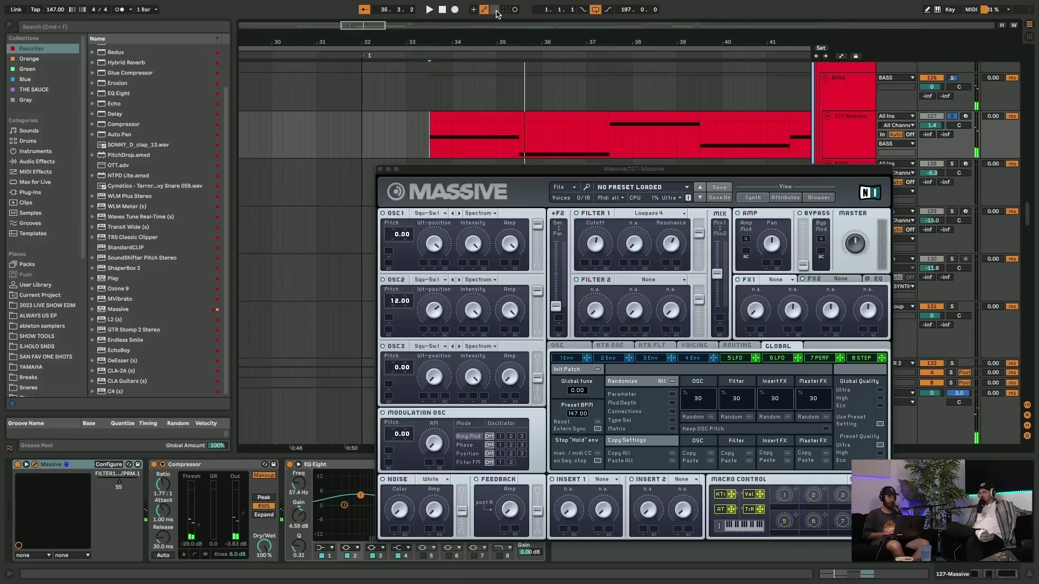
key(space)
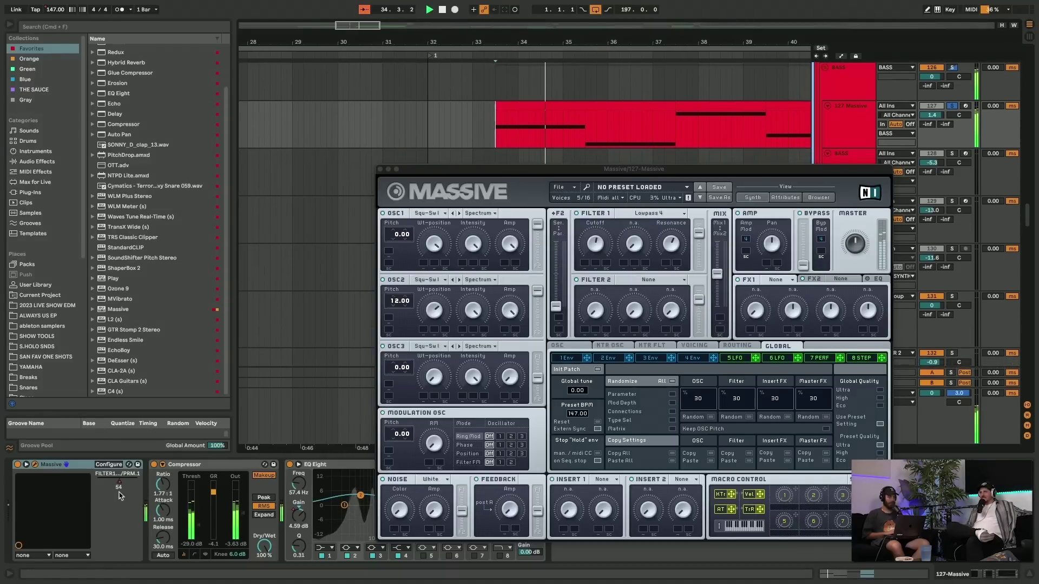
drag(120, 495, 126, 484)
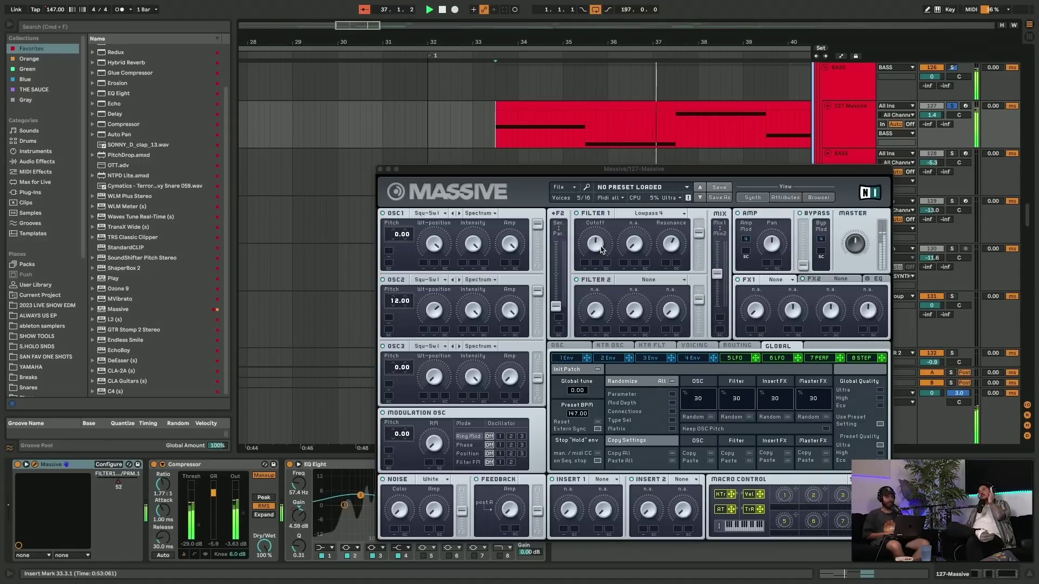
drag(673, 243, 637, 431)
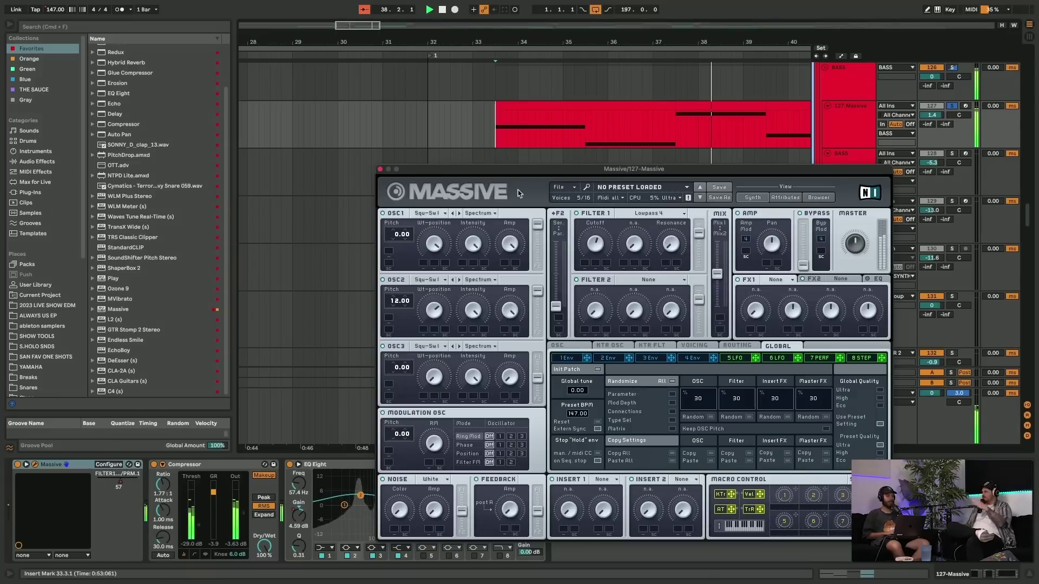
click(430, 9)
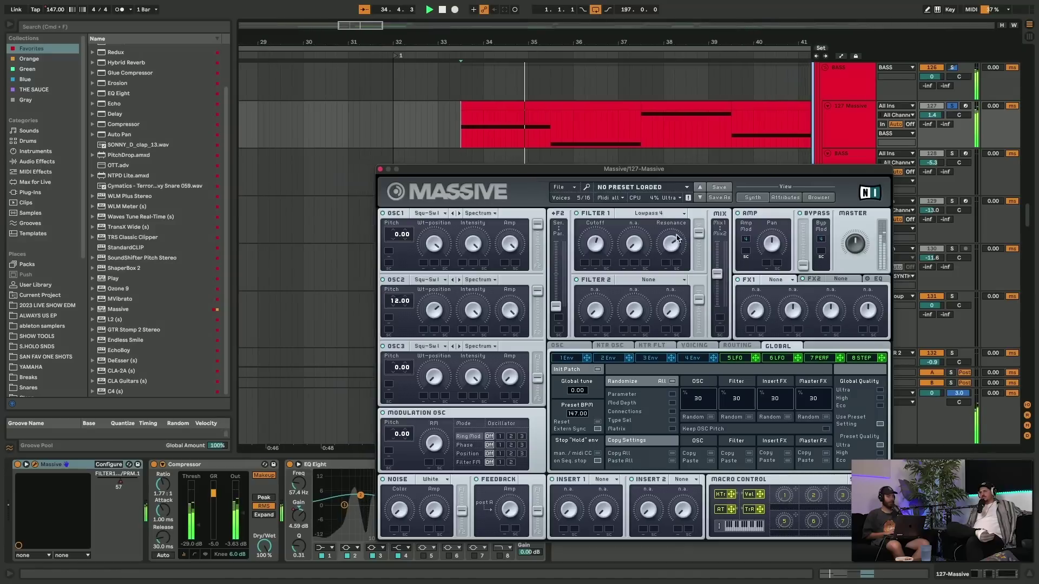
- Show the Filter 1 cutoff automation on 127 Massive and examine it from the start of the bass clip
click(865, 128)
key(a)
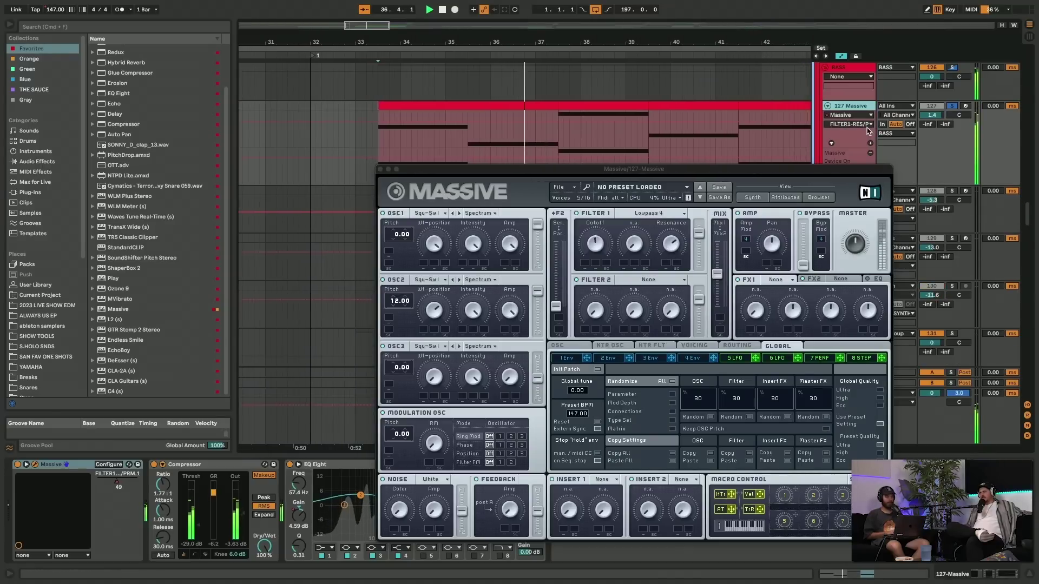
click(595, 243)
click(494, 9)
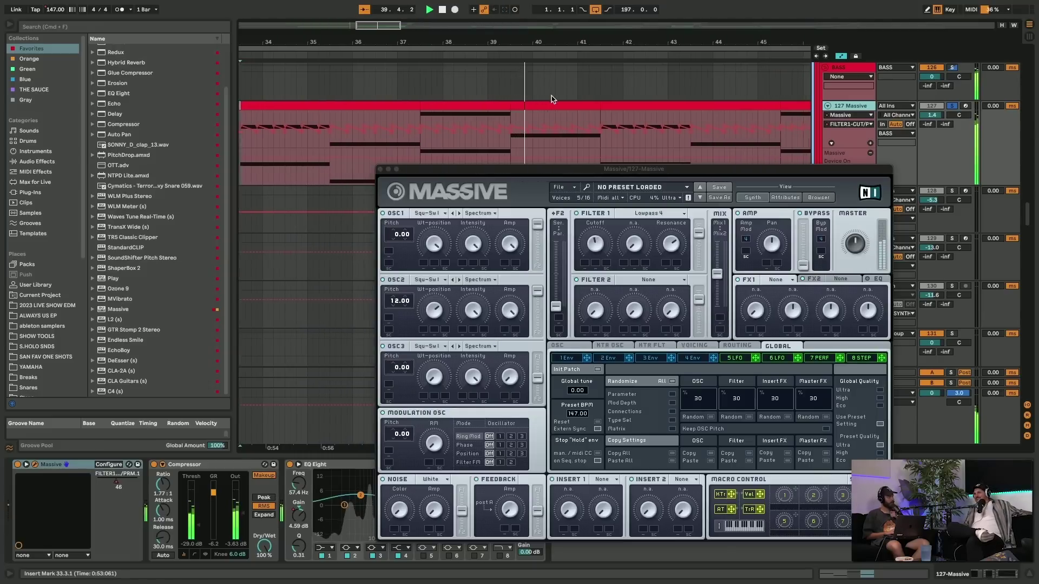
scroll(523, 119, left, 5)
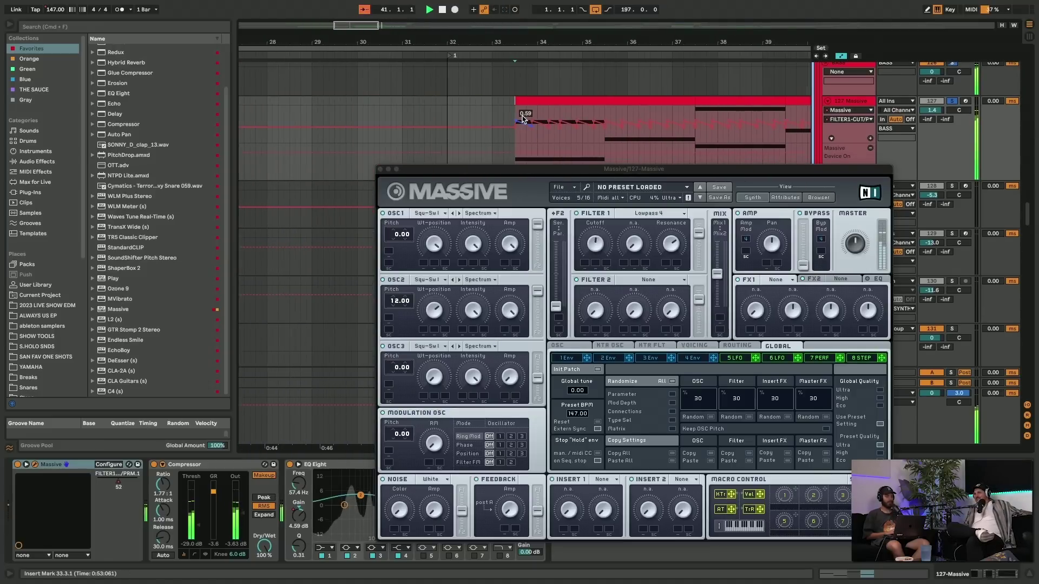
scroll(523, 119, right, 2)
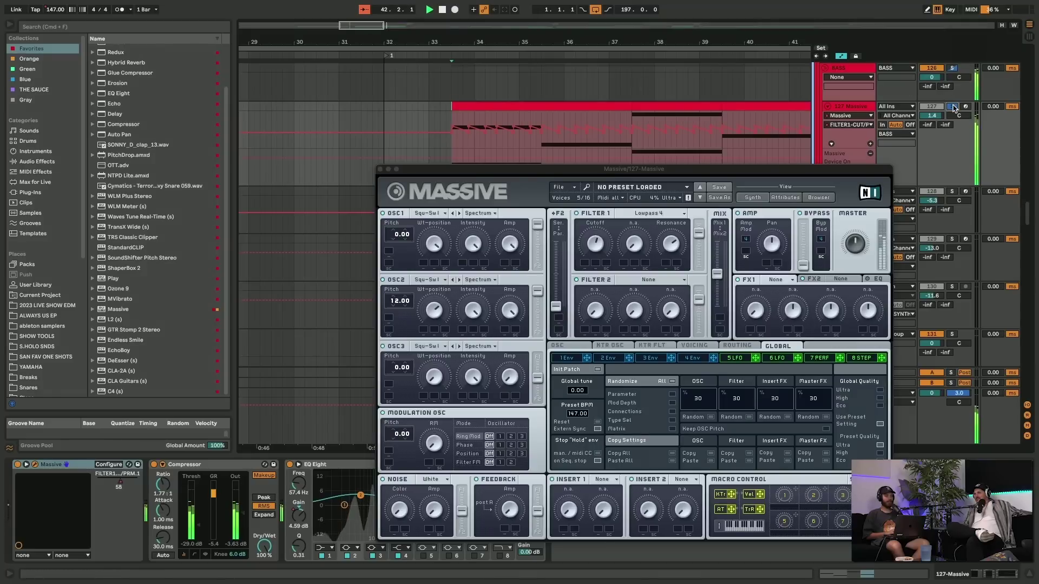
- Close the Massive synth window and play the 127 Massive bass soloed from 33.3
scroll(680, 89, up, 5)
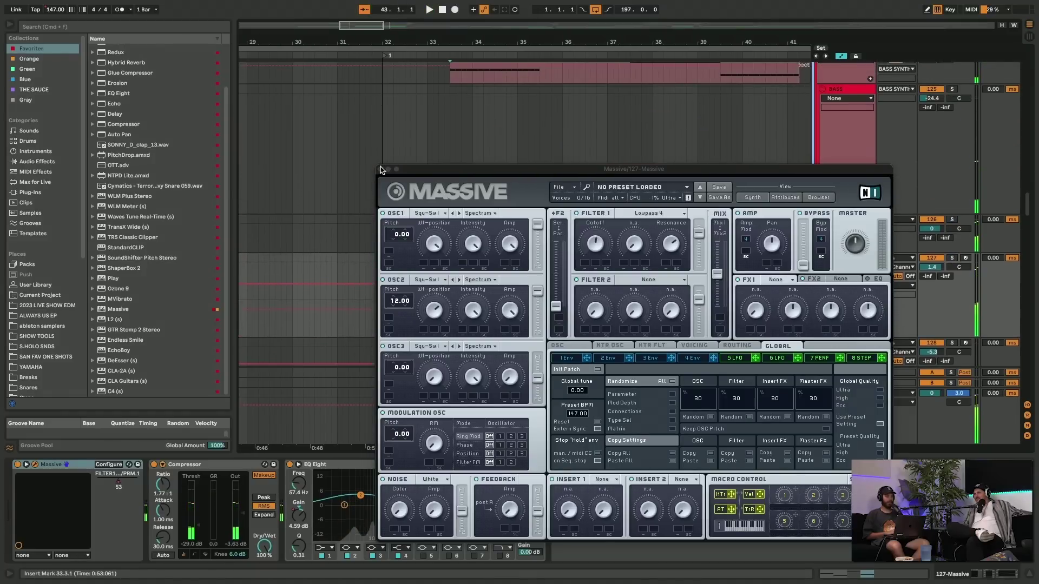
scroll(406, 163, up, 2)
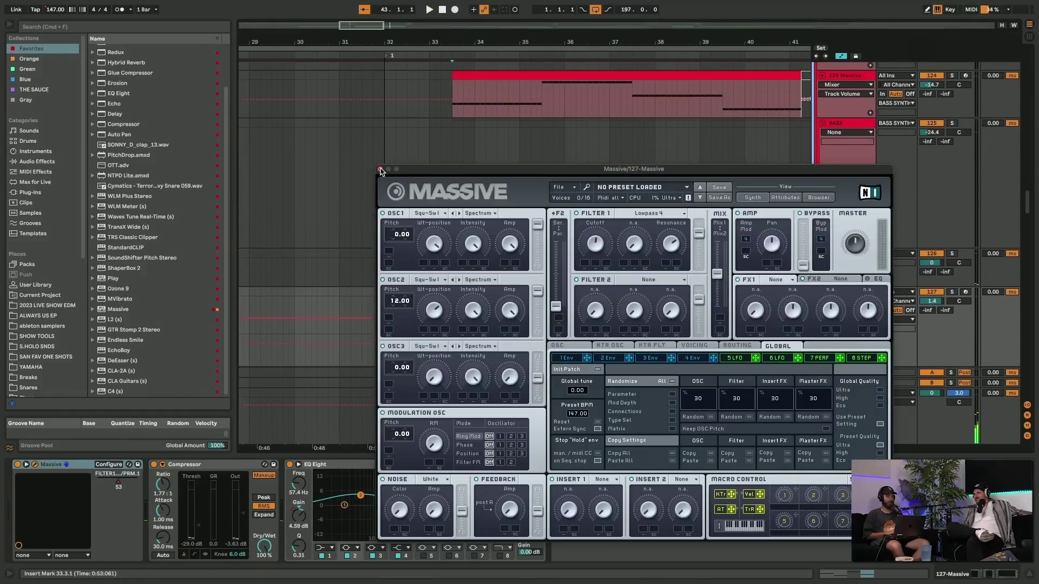
click(381, 171)
scroll(436, 134, up, 3)
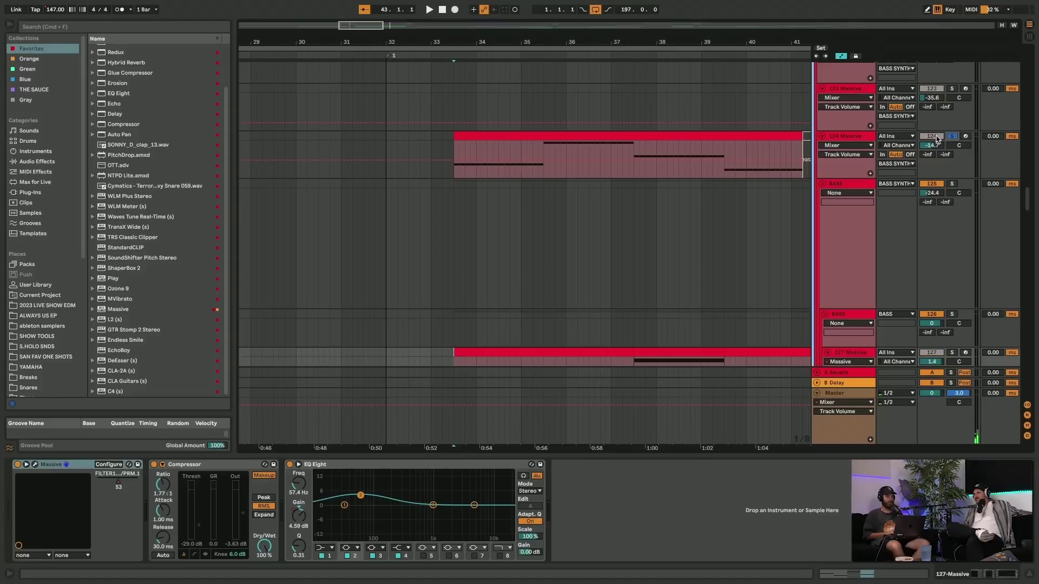
scroll(938, 139, down, 6)
click(953, 226)
key(space)
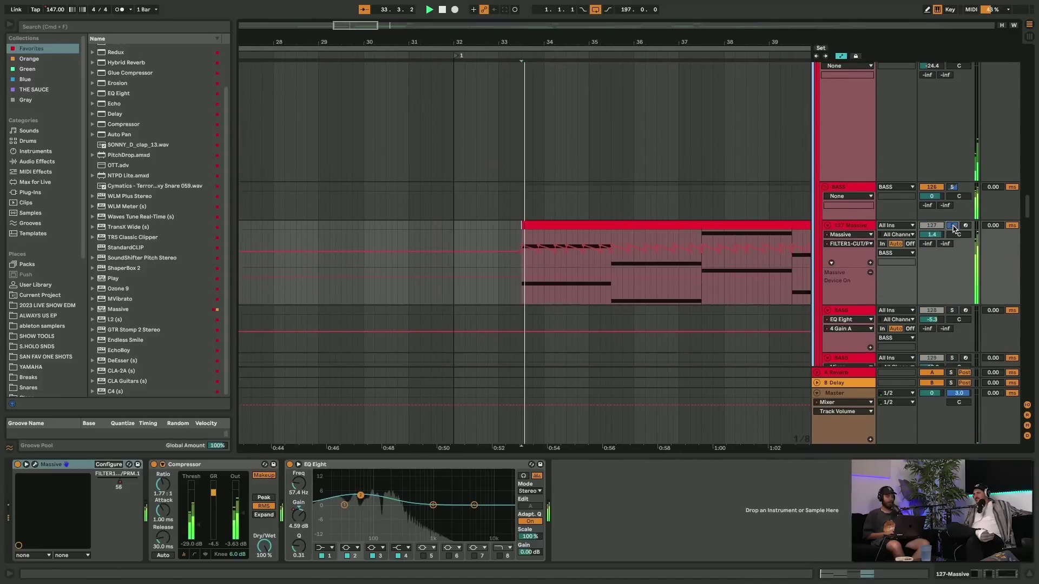
- Audition the 124 Massive bass clip during playback, first within the full mix and then soloed
scroll(680, 219, up, 7)
scroll(679, 219, up, 2)
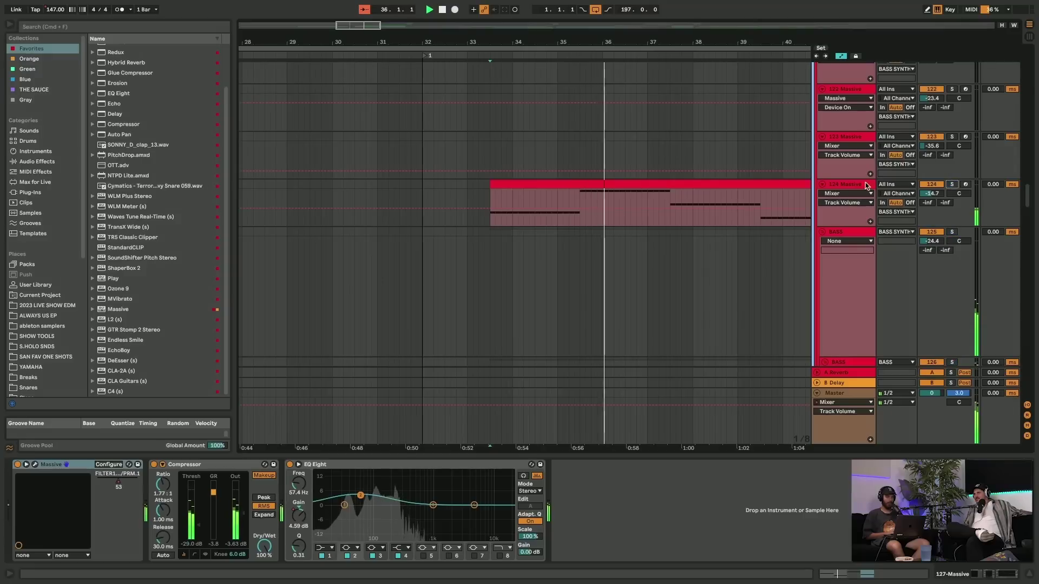
scroll(703, 197, down, 3)
scroll(703, 197, up, 6)
scroll(705, 198, down, 3)
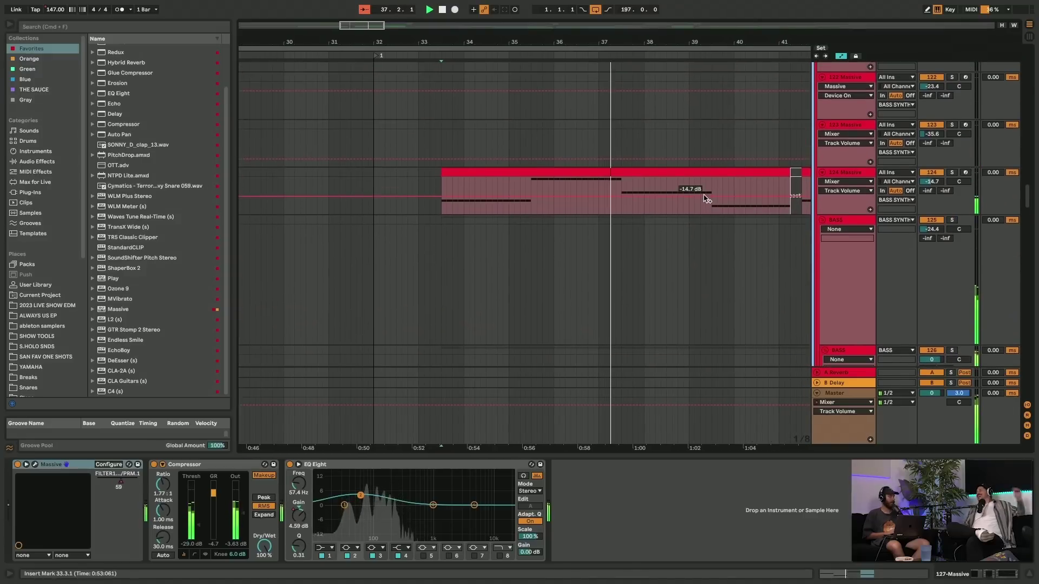
scroll(705, 198, up, 1)
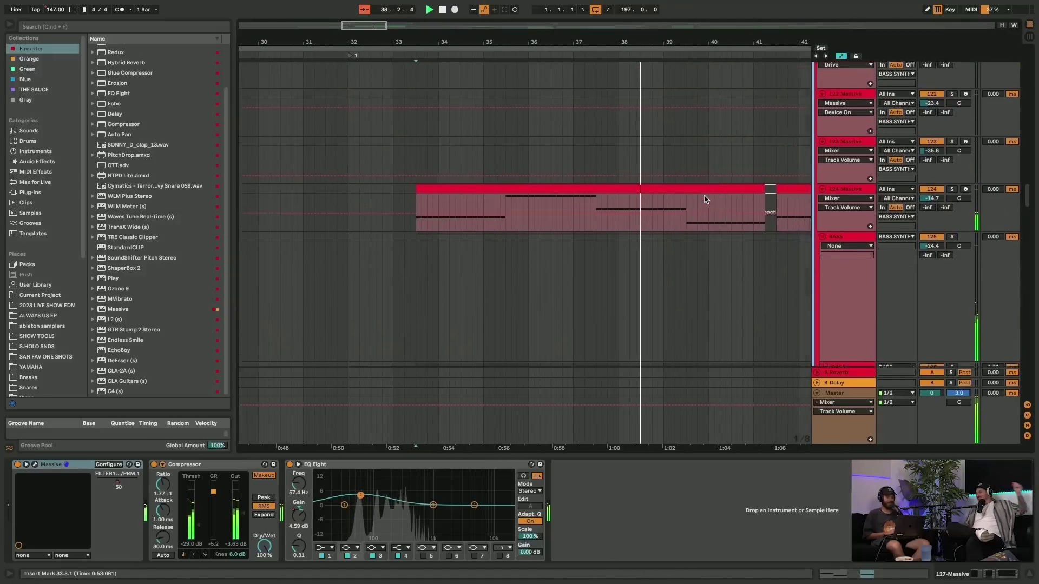
scroll(705, 199, up, 1)
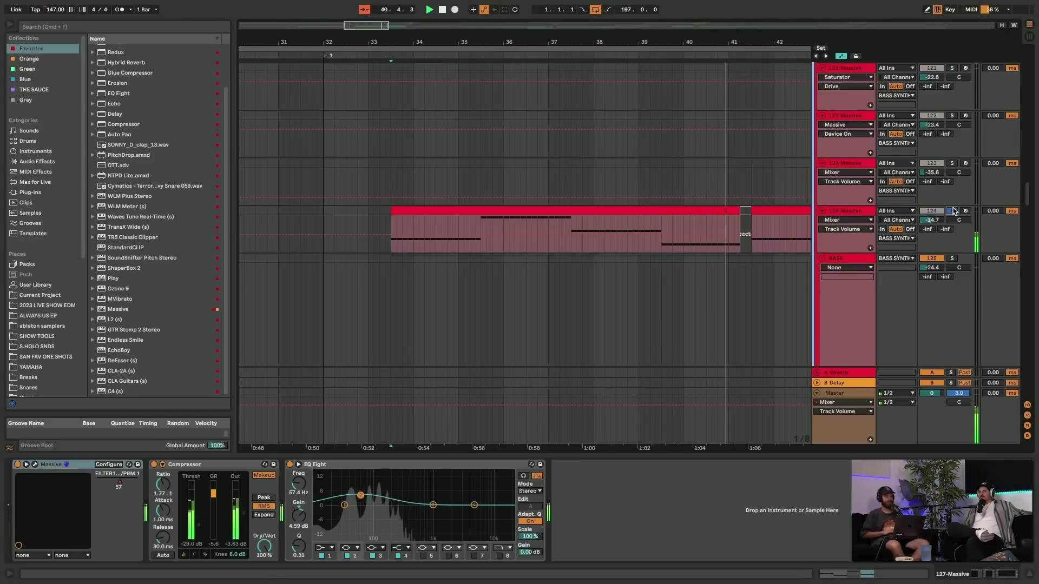
- Show the electric guitar tracks below the bass and play the full mix from 40.4.1
scroll(610, 200, up, 6)
scroll(609, 199, down, 10)
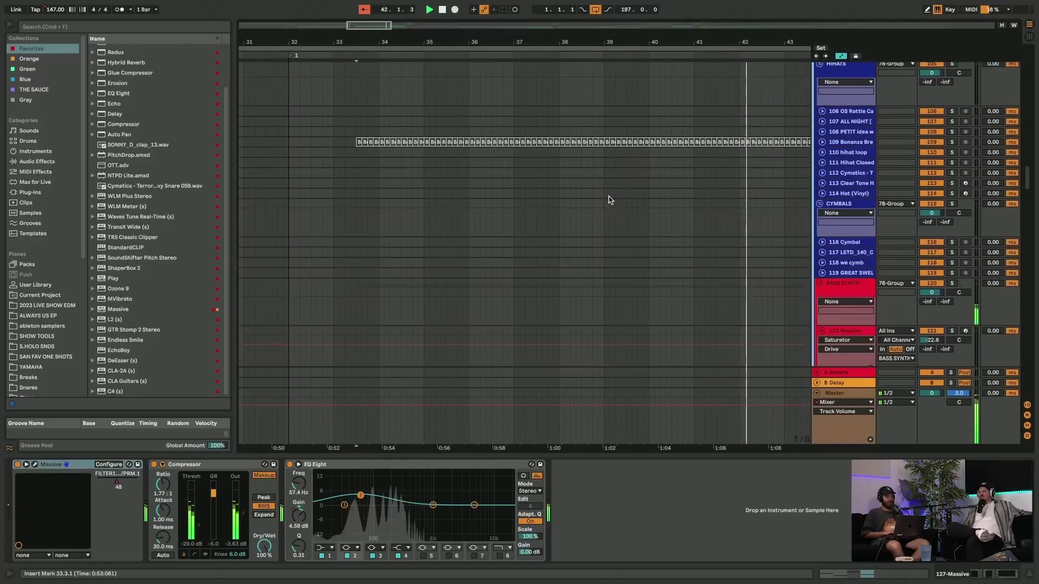
scroll(609, 200, down, 15)
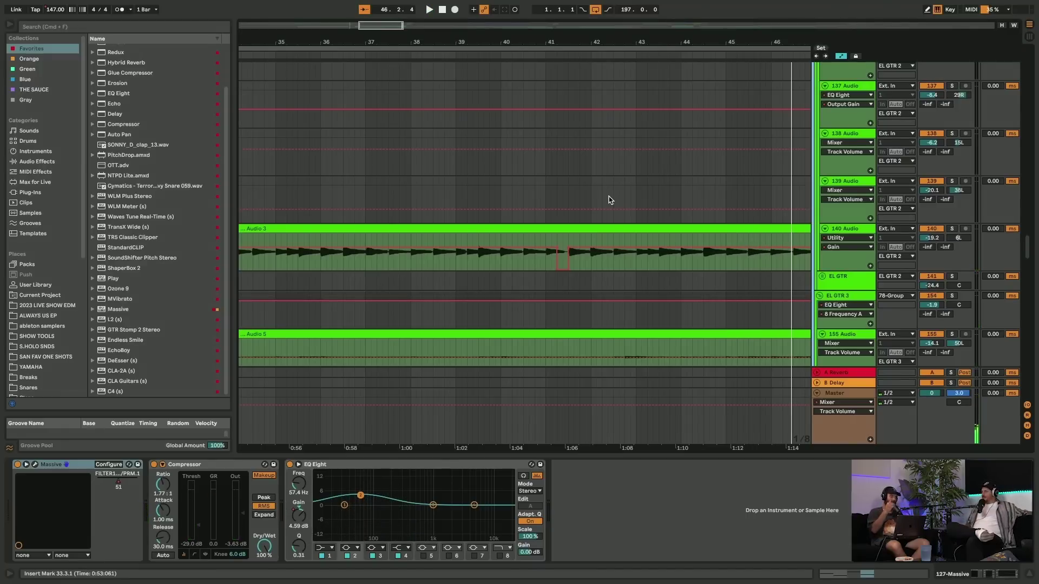
scroll(609, 200, right, 2)
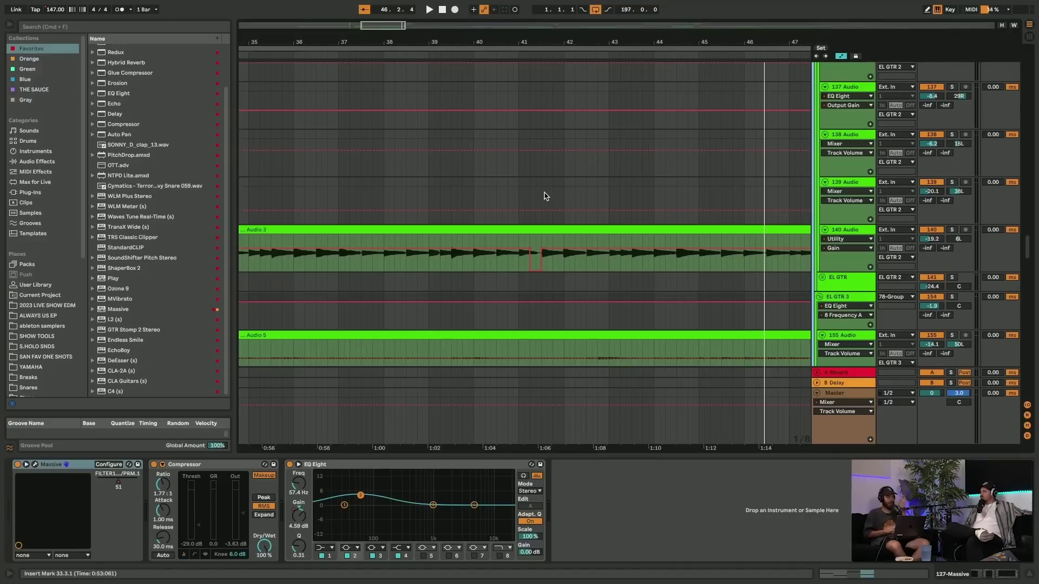
click(505, 198)
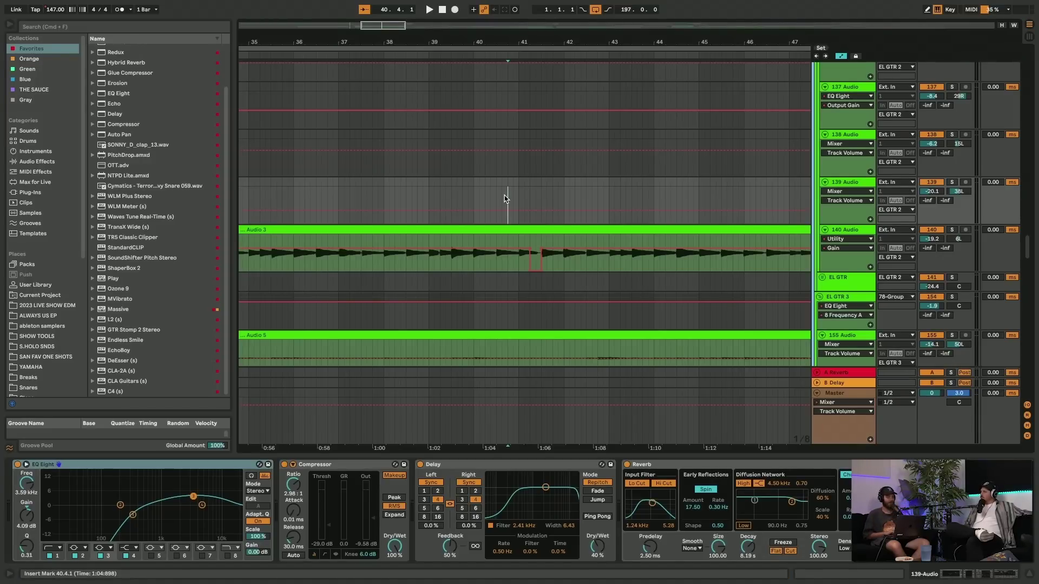
key(space)
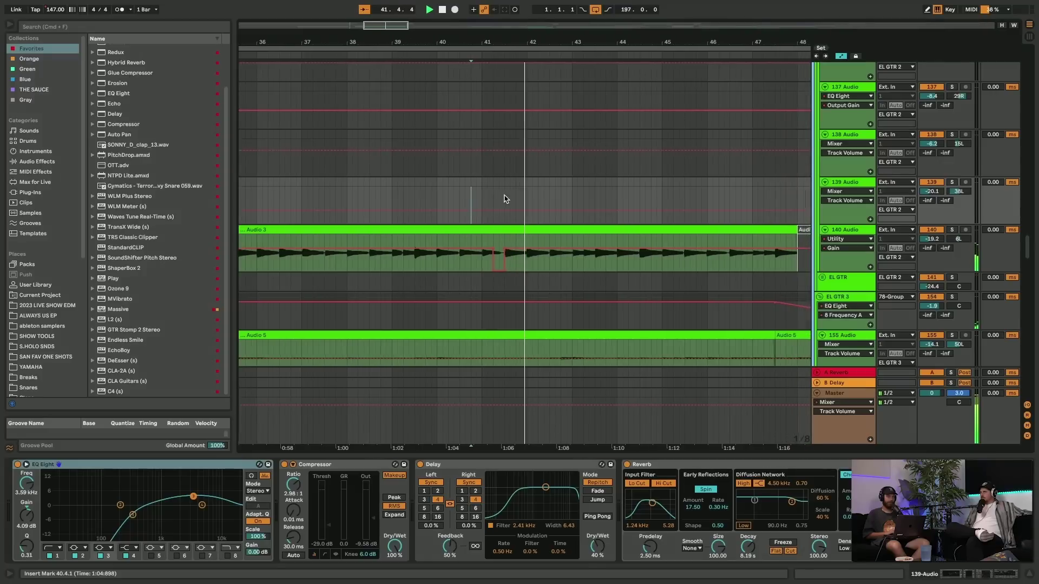
- Examine the layered guitar tracks of the EL GTR 2 group back to where their clips start at bar 33
scroll(504, 199, down, 10)
scroll(505, 199, up, 10)
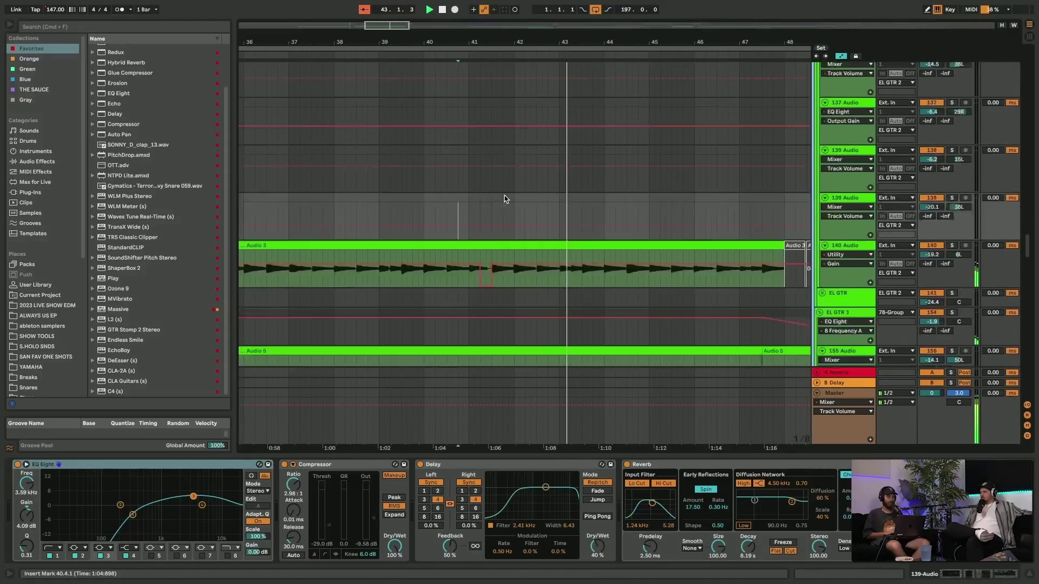
scroll(504, 199, up, 15)
scroll(505, 200, down, 10)
scroll(504, 200, left, 5)
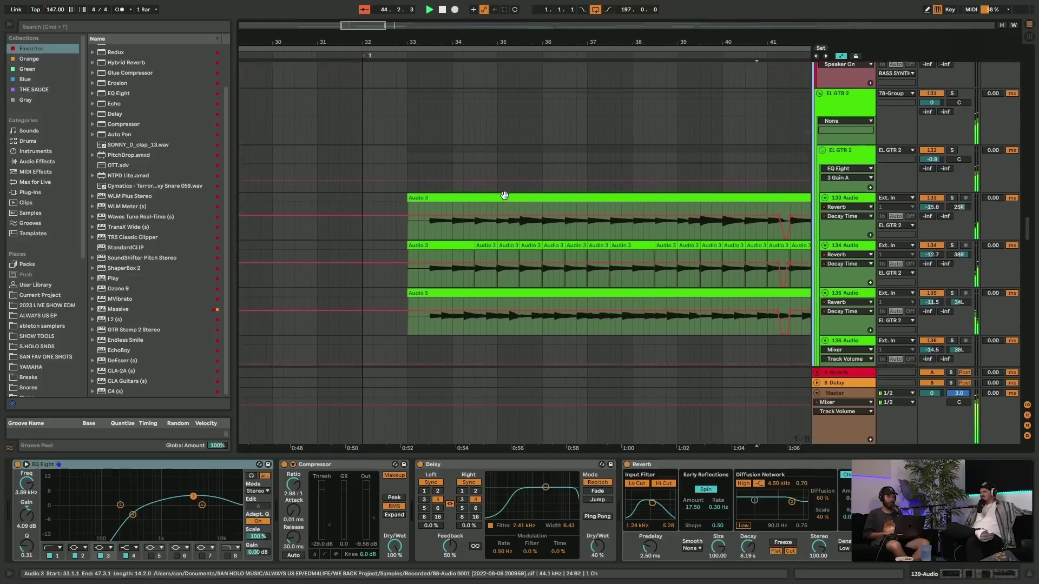
scroll(504, 196, down, 3)
scroll(505, 196, left, 2)
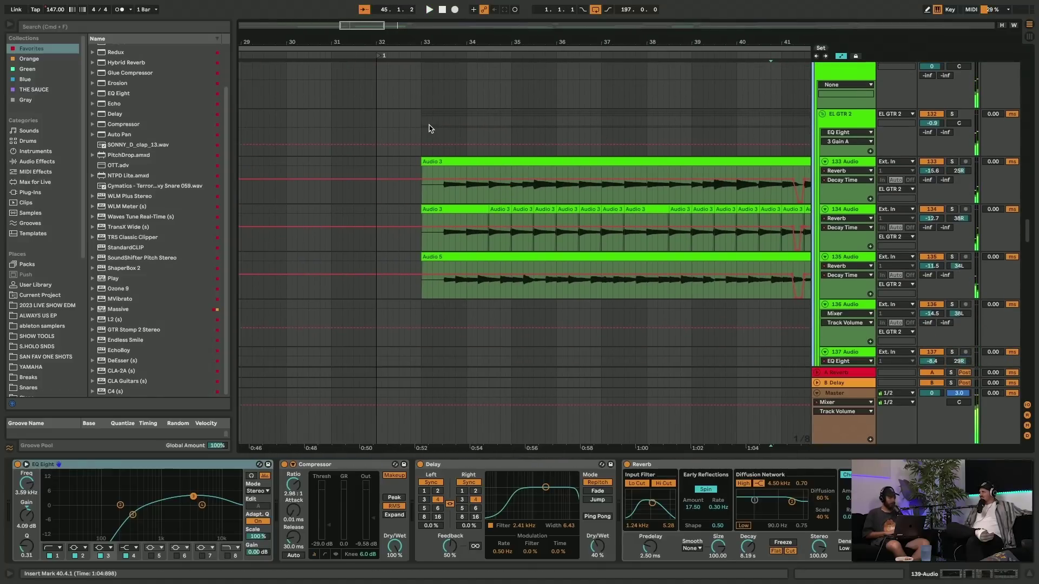
- Play from 33.2.1 with the inner EL GTR 2 group switched on and raise its track volume to 3.1 dB
click(432, 126)
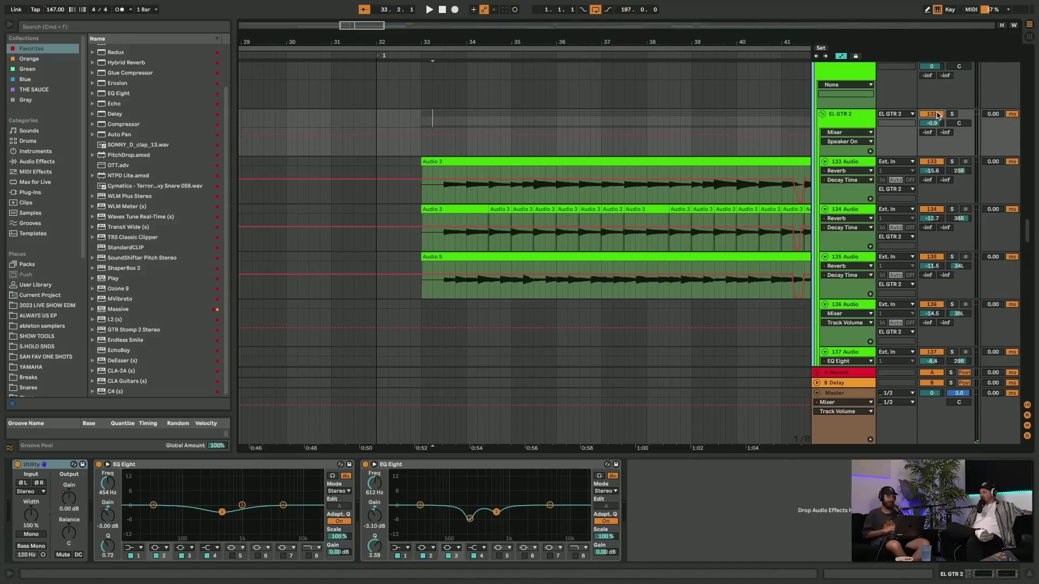
key(space)
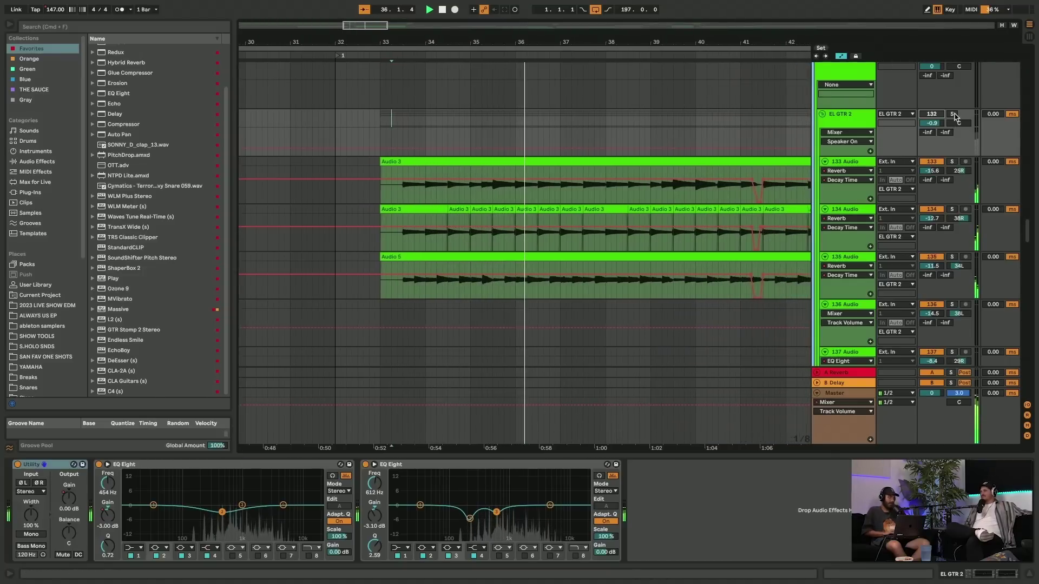
click(931, 115)
drag(931, 124, 930, 110)
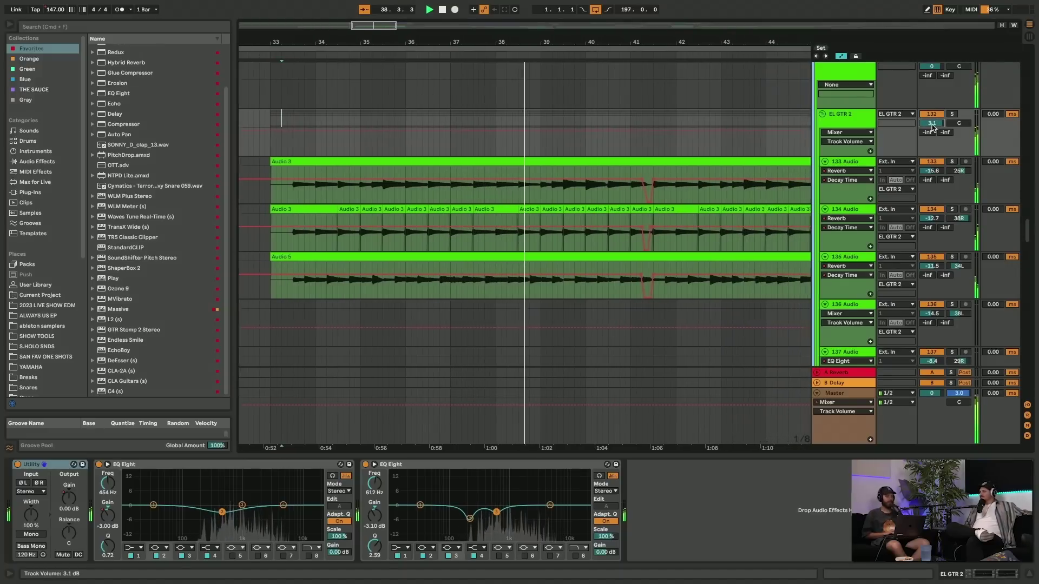
- Look through the guitar, bass, snare build-up and kick tracks while the build-up plays into the drop
scroll(688, 178, down, 2)
scroll(688, 177, down, 4)
scroll(688, 177, up, 10)
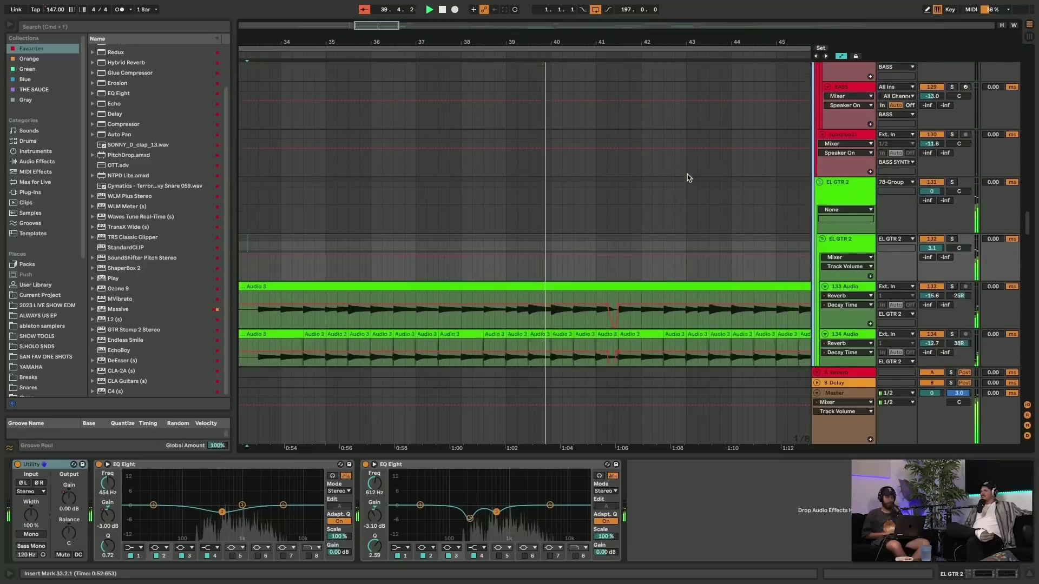
scroll(689, 177, down, 3)
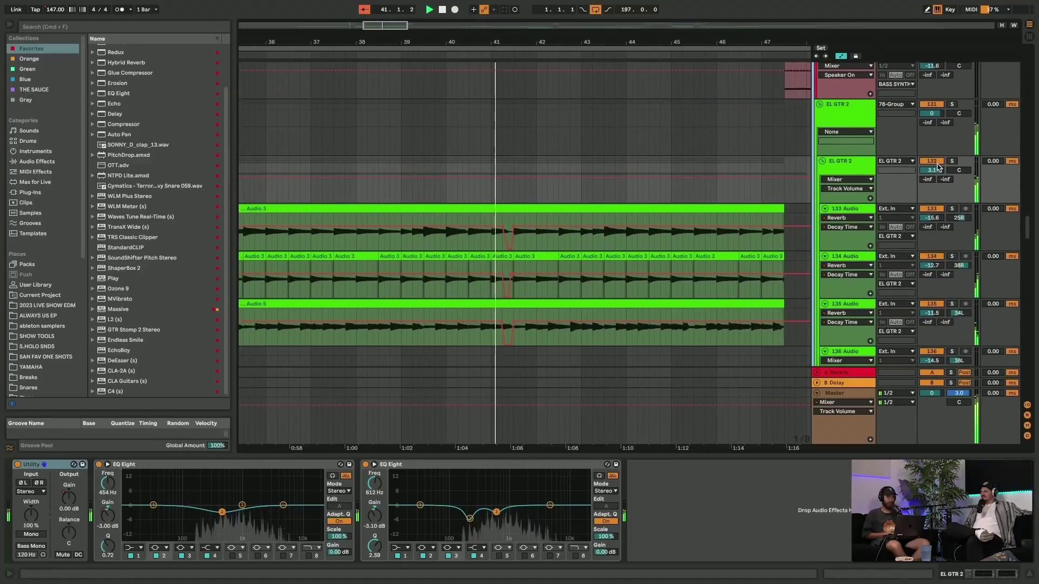
scroll(747, 170, up, 20)
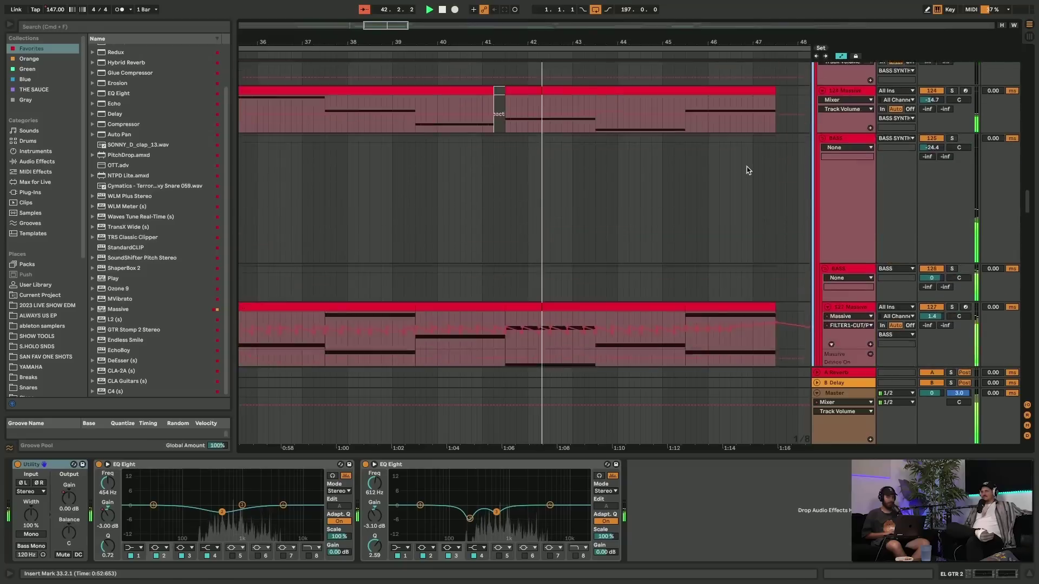
scroll(747, 170, up, 8)
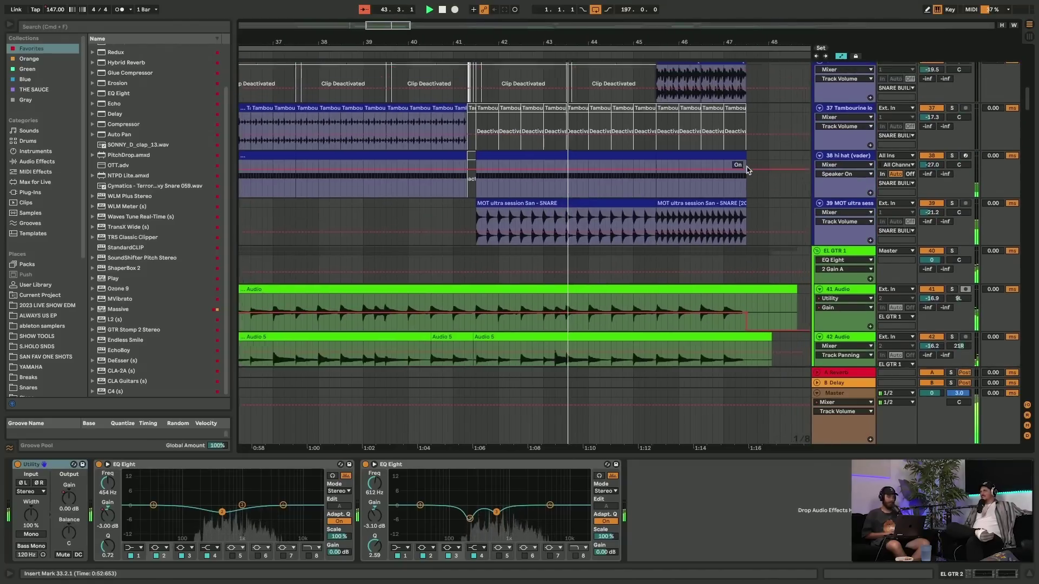
scroll(747, 170, up, 15)
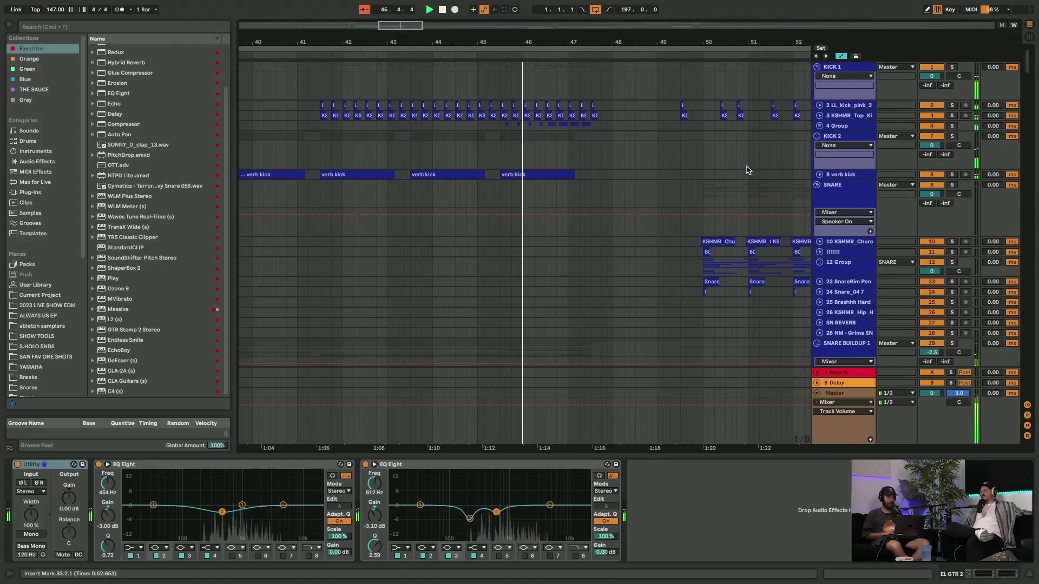
scroll(713, 167, down, 12)
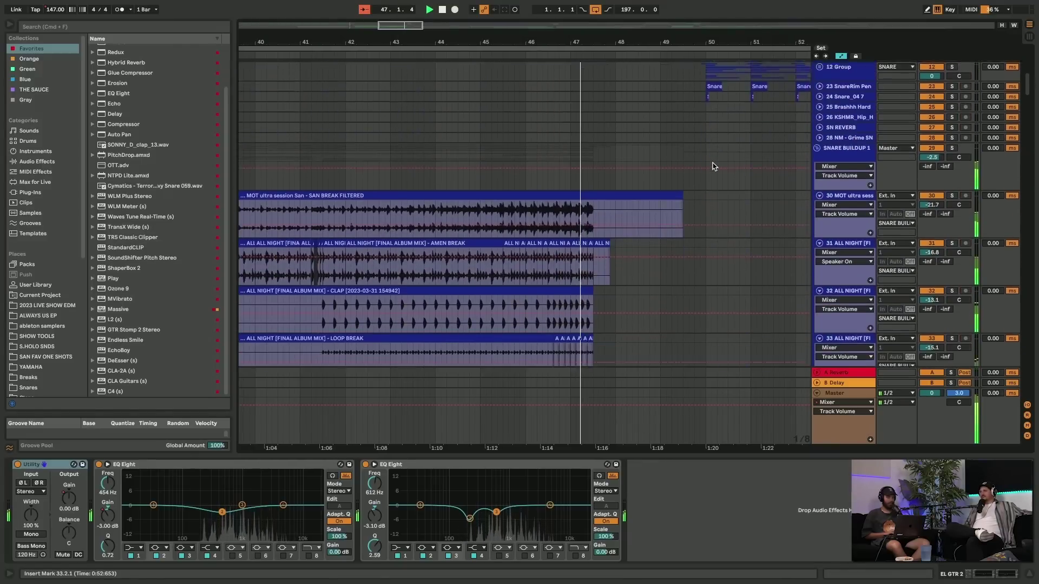
scroll(713, 166, down, 10)
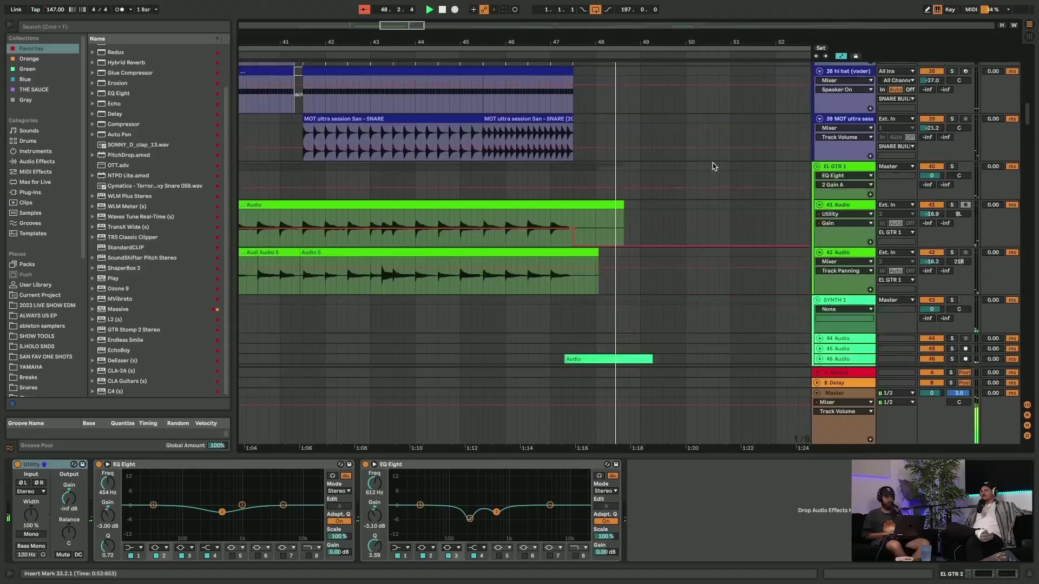
scroll(713, 166, down, 15)
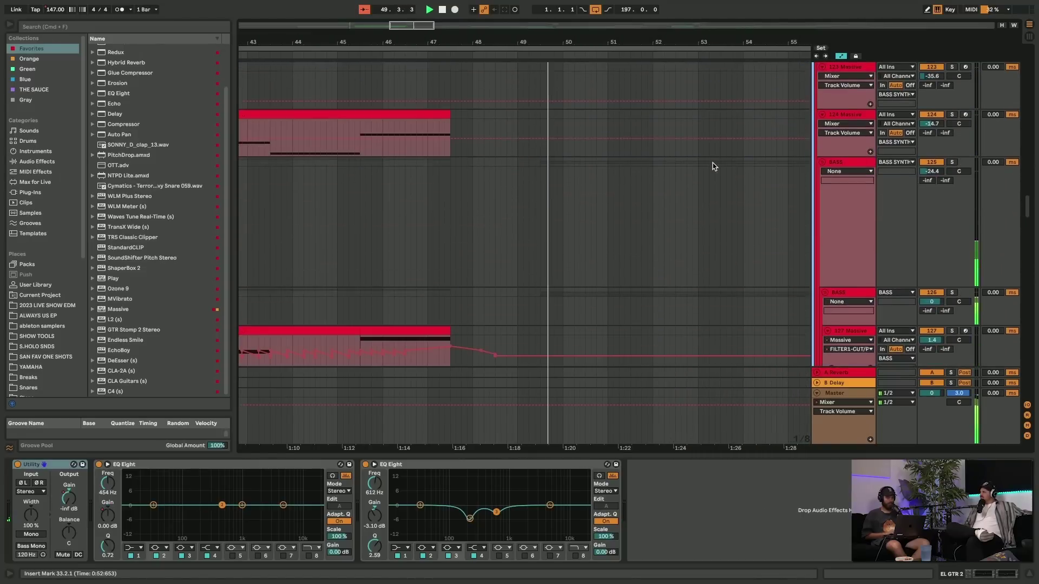
- Show the device chain of BASS track 128 in the drop and hide the automation lanes
scroll(713, 166, down, 6)
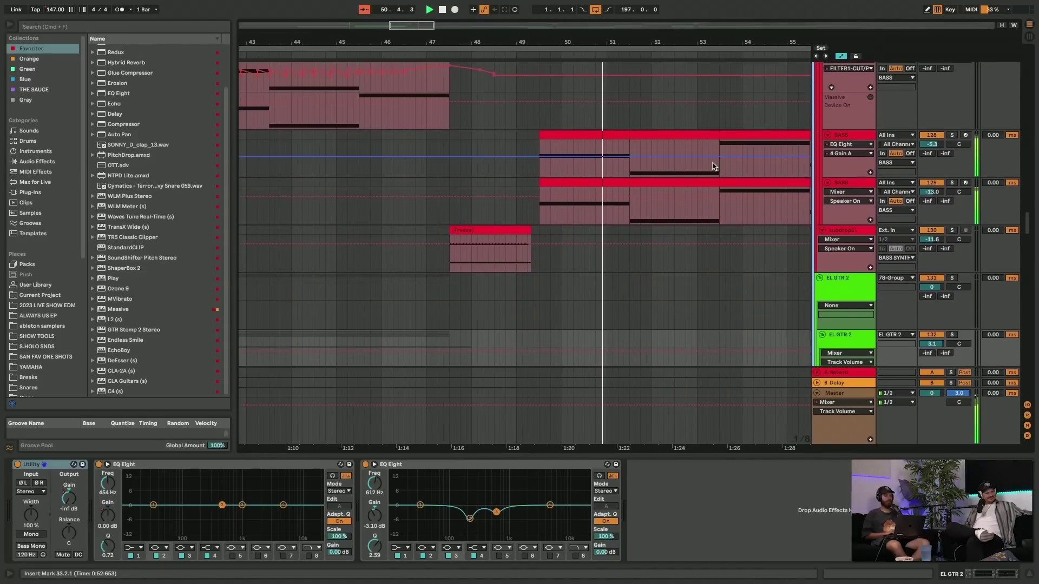
click(850, 138)
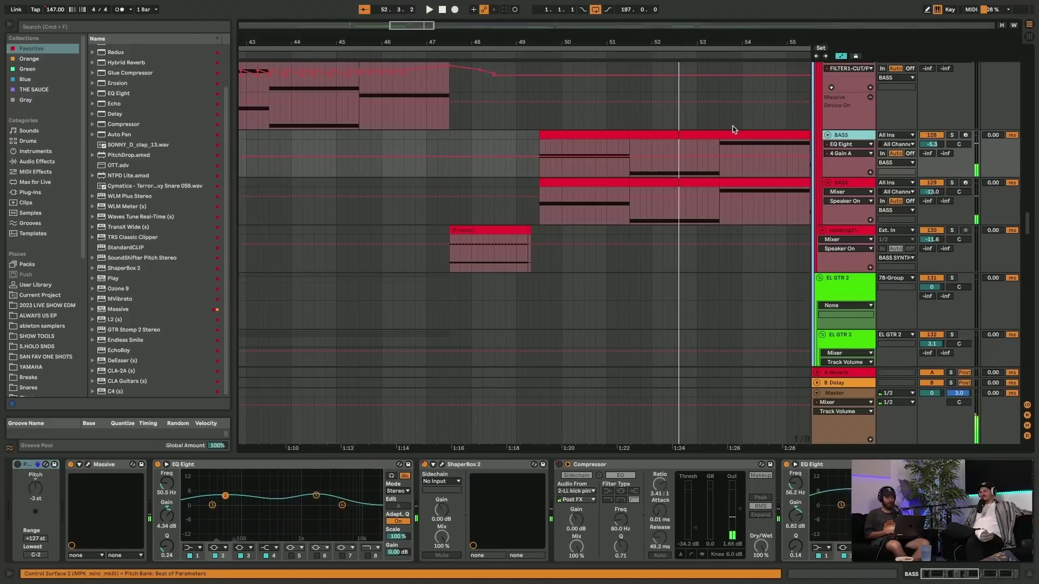
key(a)
- Unfold the snare tracks' 12 Group and play the drop from 49.4.1
scroll(704, 130, up, 20)
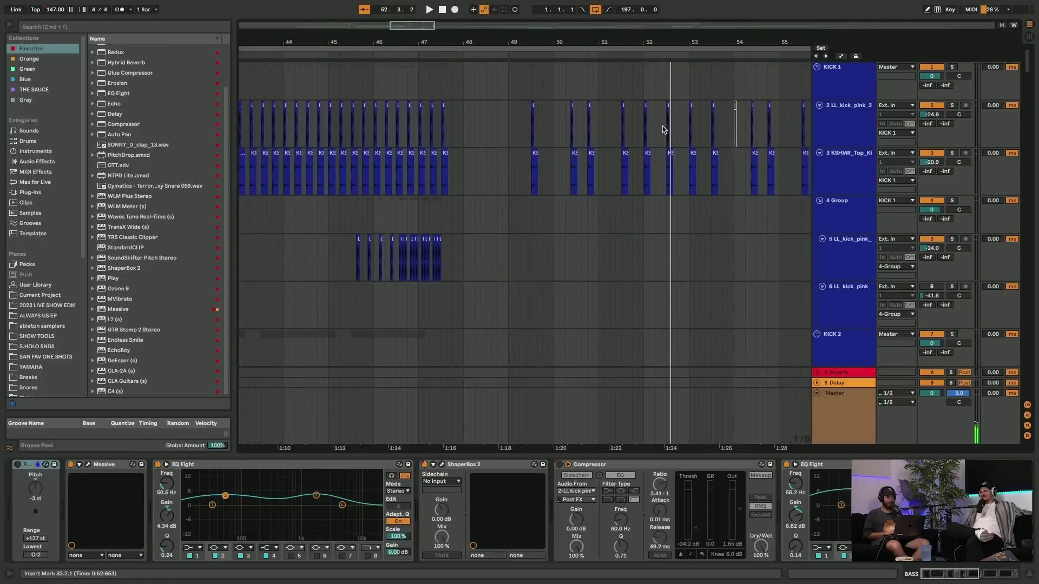
scroll(665, 130, down, 5)
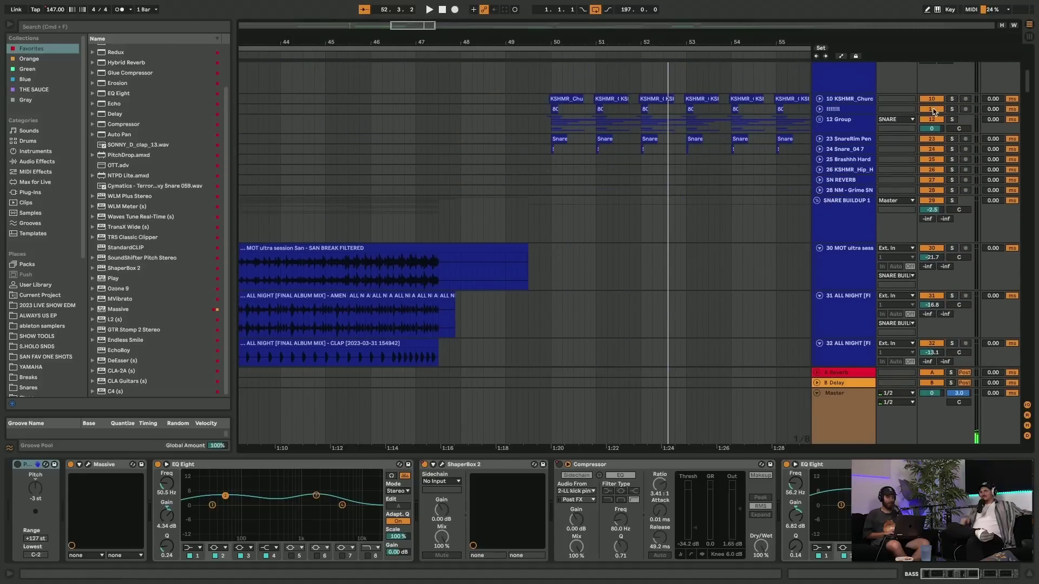
click(826, 121)
click(544, 193)
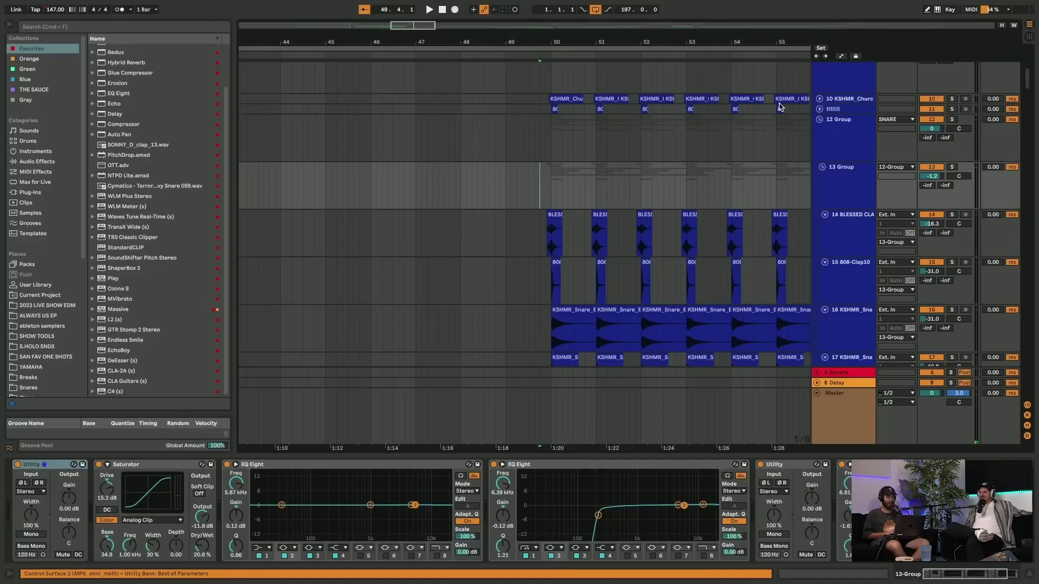
key(space)
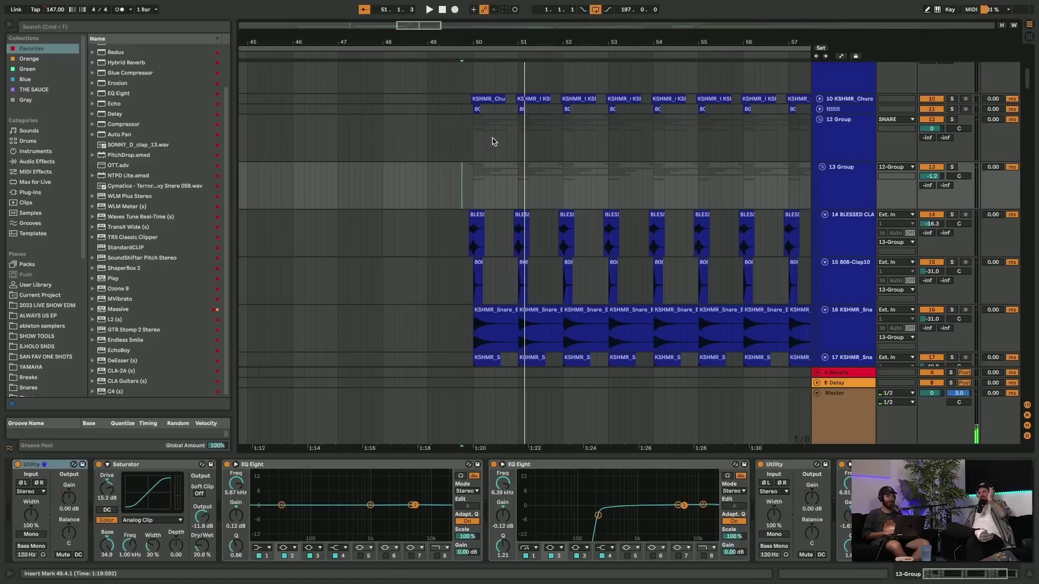
- Replay the drop from just before bar 50 and view the clap and snare layers inside 12 Group
click(463, 146)
key(space)
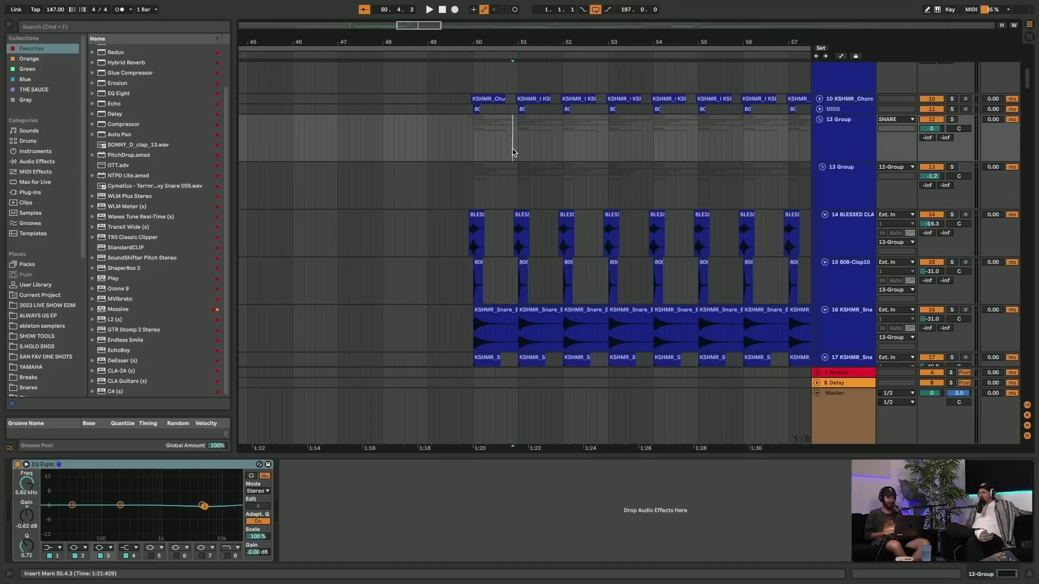
scroll(780, 181, down, 1)
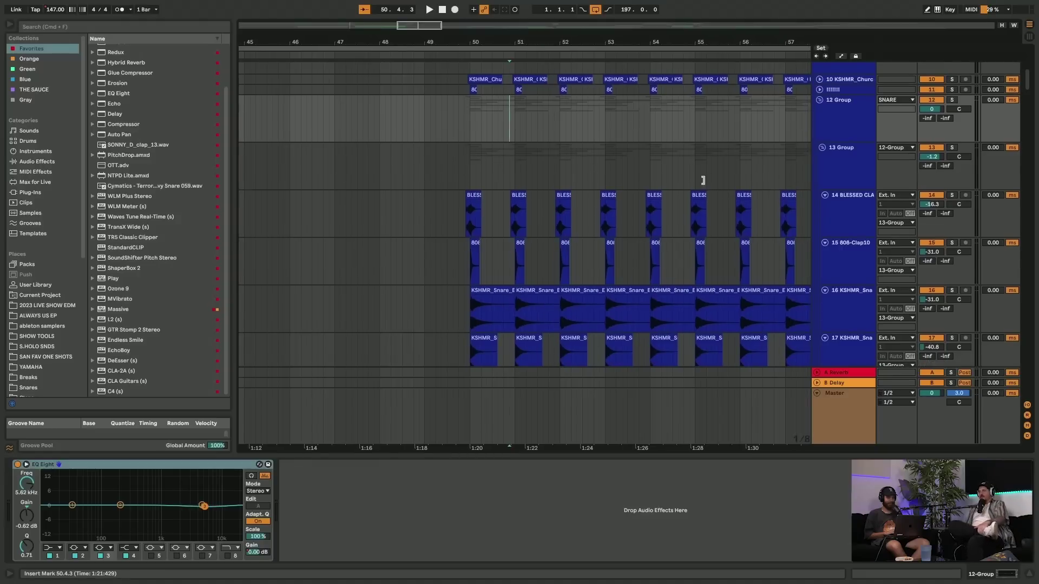
- Solo the BLESSED clap layer on track 14 and replay the drop from 50.4.3
scroll(703, 180, down, 10)
key(space)
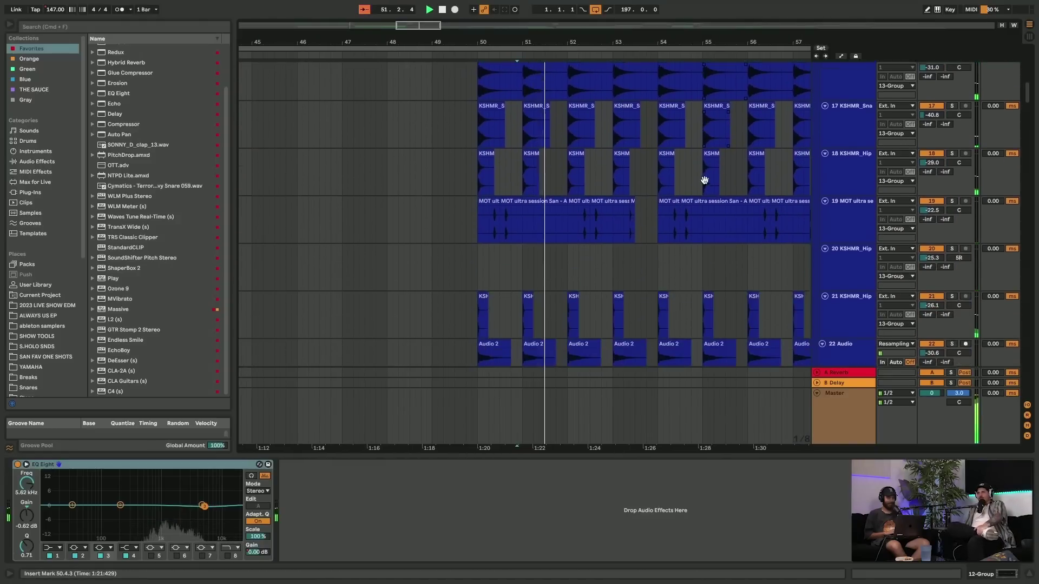
scroll(704, 180, up, 10)
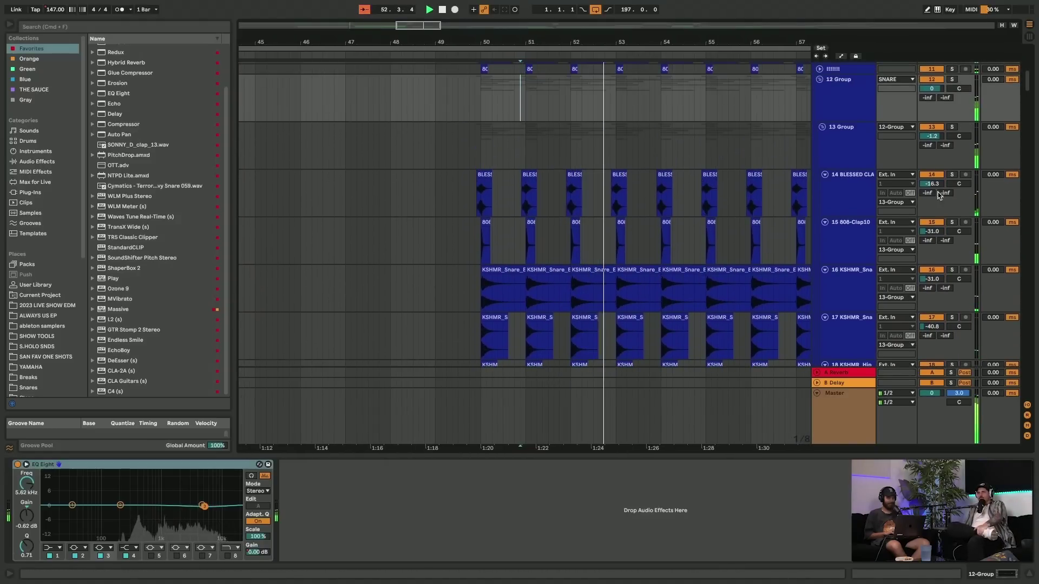
click(952, 174)
key(space)
key(space)
scroll(679, 199, right, 1)
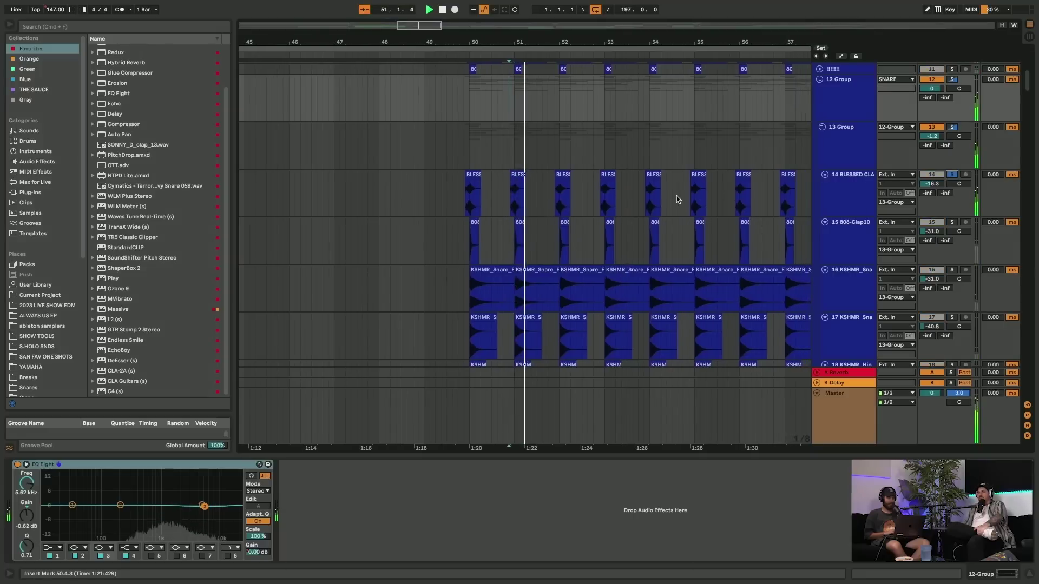
- Add the 808-Clap10 layer on track 15 to the solo and show its device chain
click(953, 223)
scroll(959, 225, down, 1)
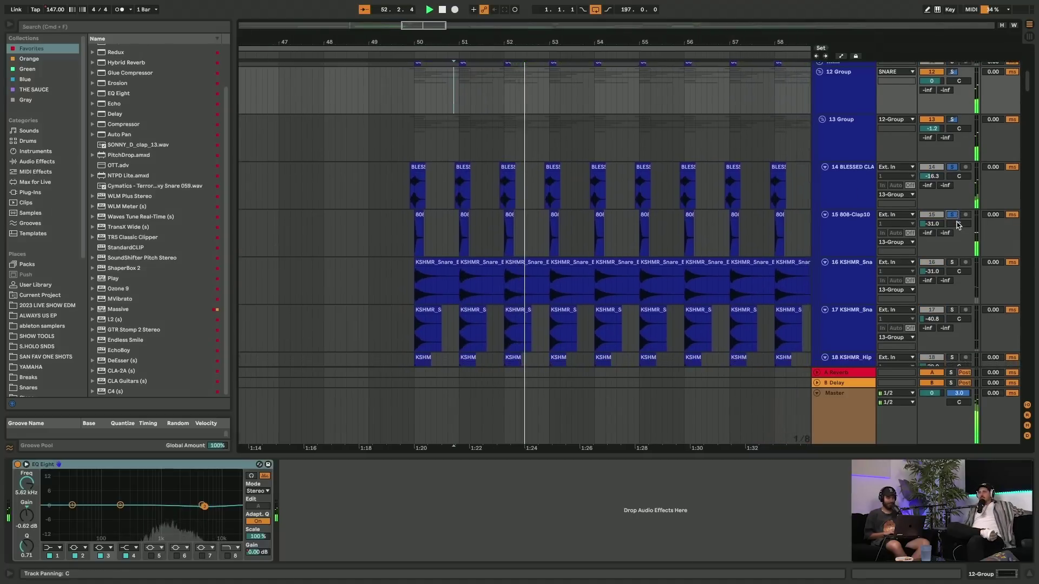
scroll(956, 225, down, 1)
click(849, 227)
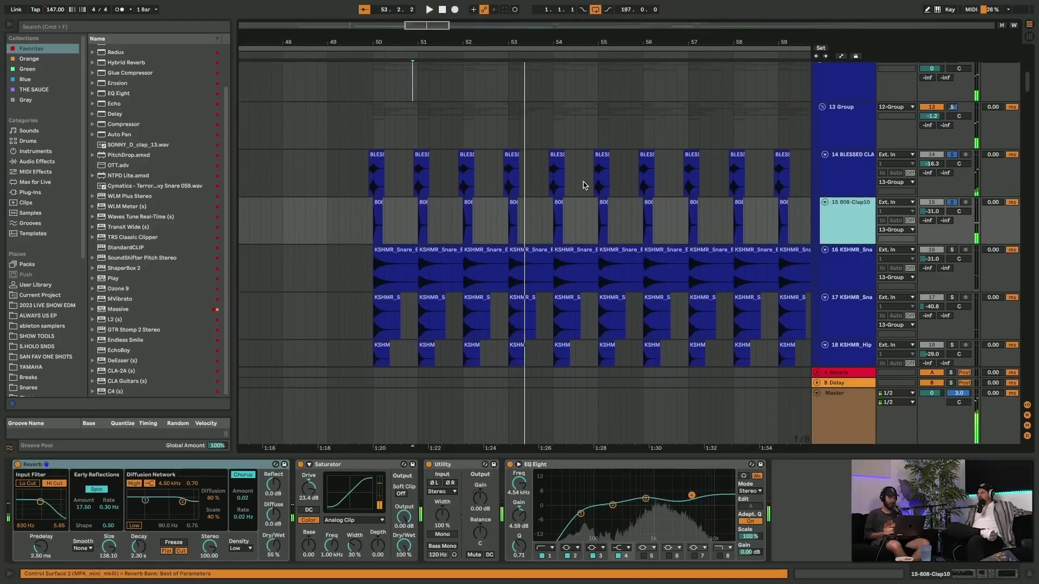
- Play the drop from 49.4.3 while adding the KSHMR layers on tracks 16, 17, 18 and 21 and 22 Audio to the solo
scroll(585, 184, left, 2)
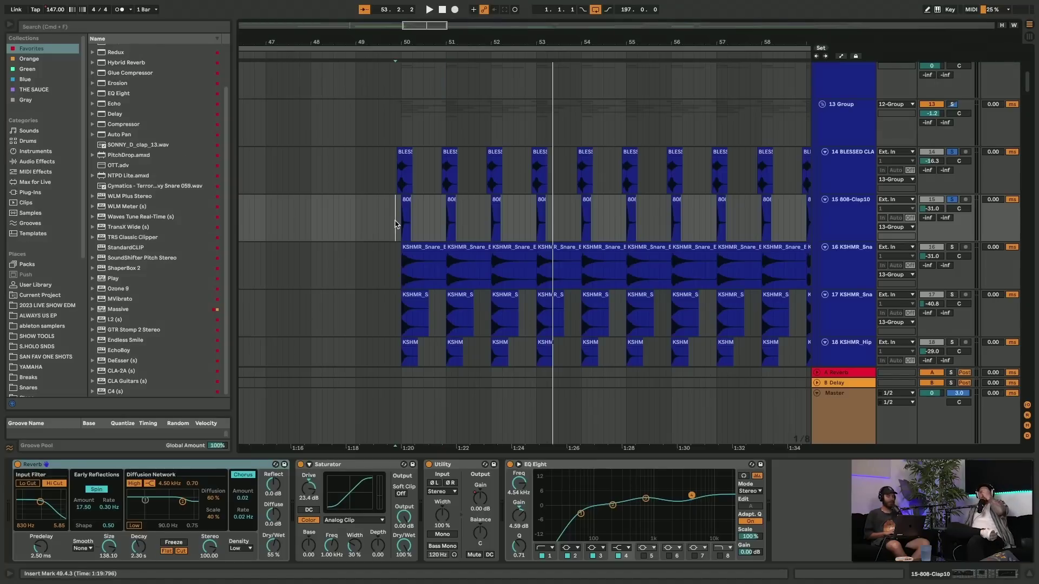
key(space)
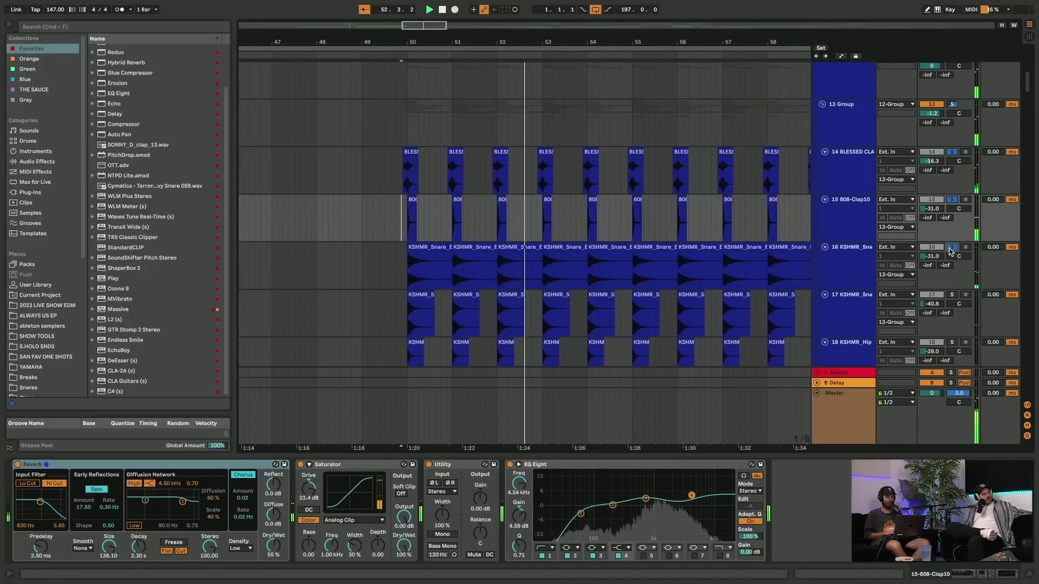
scroll(951, 250, down, 2)
scroll(951, 260, down, 2)
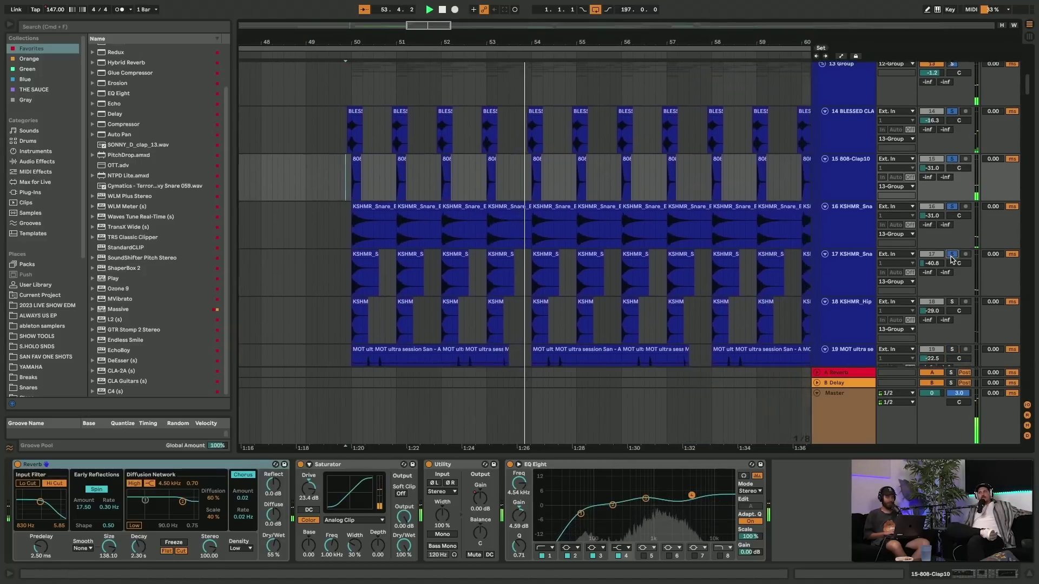
scroll(951, 269, down, 4)
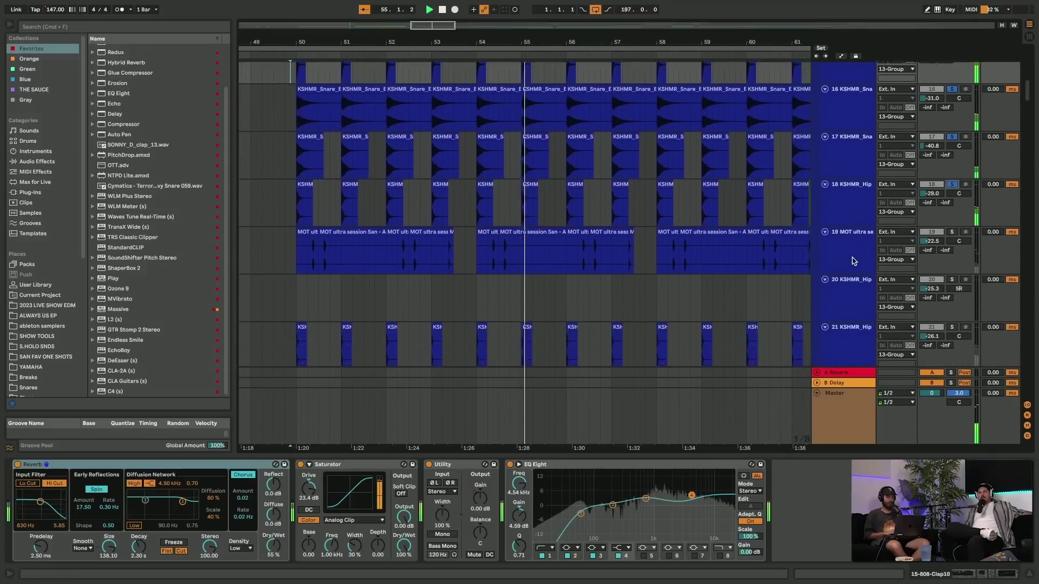
scroll(953, 218, down, 4)
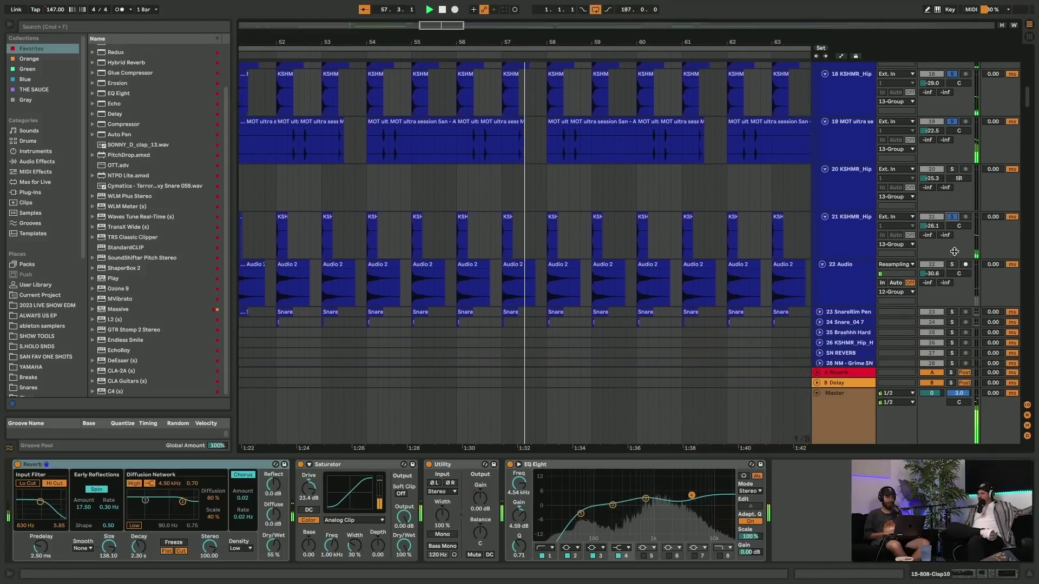
scroll(765, 266, down, 4)
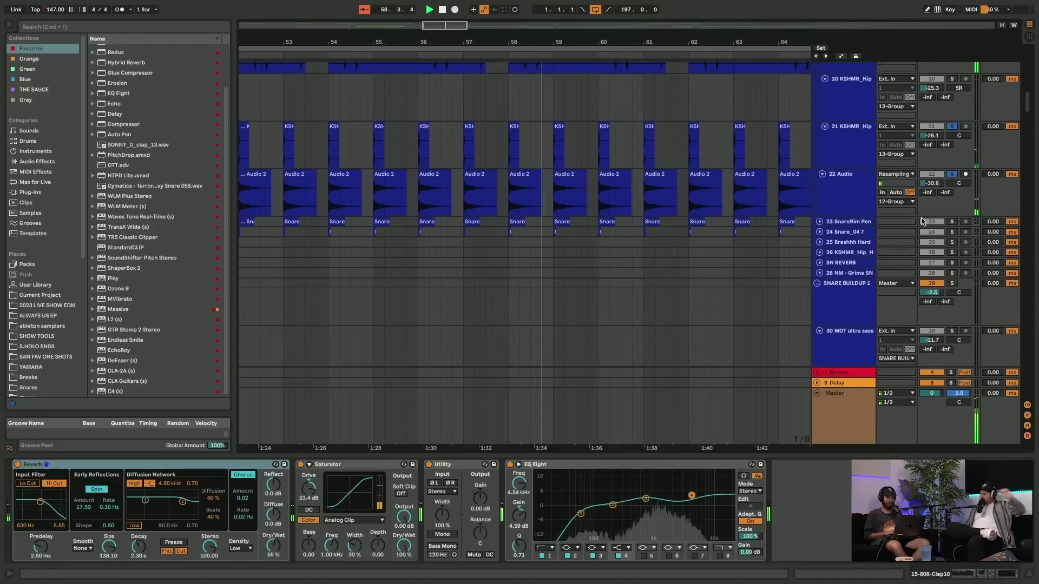
- Replay the stacked snare layers from 49.4.3 with tracks 10 and 11 added to the solo, and unfold the collapsed snare tracks
scroll(697, 160, up, 10)
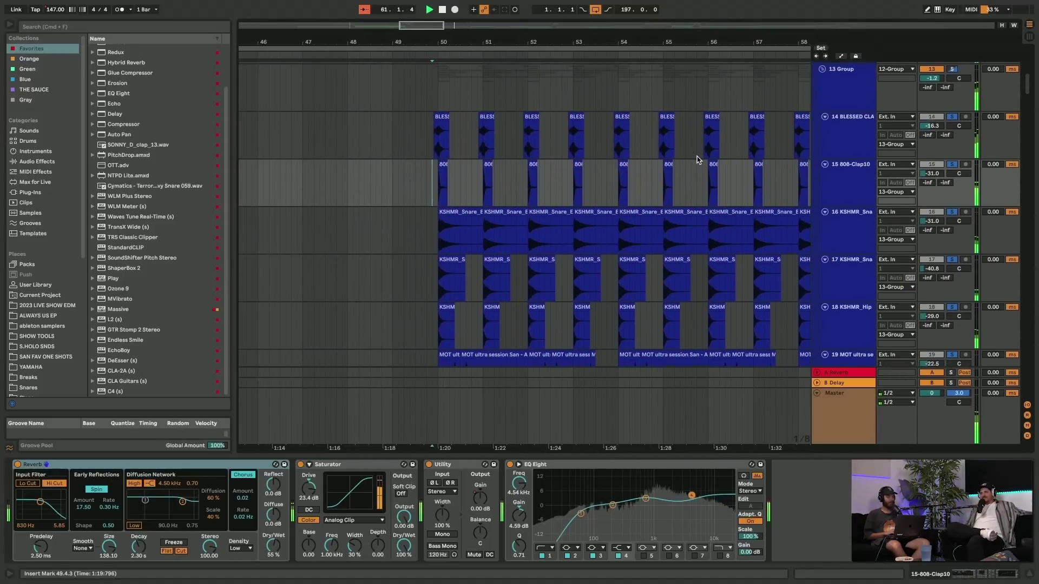
scroll(697, 160, up, 3)
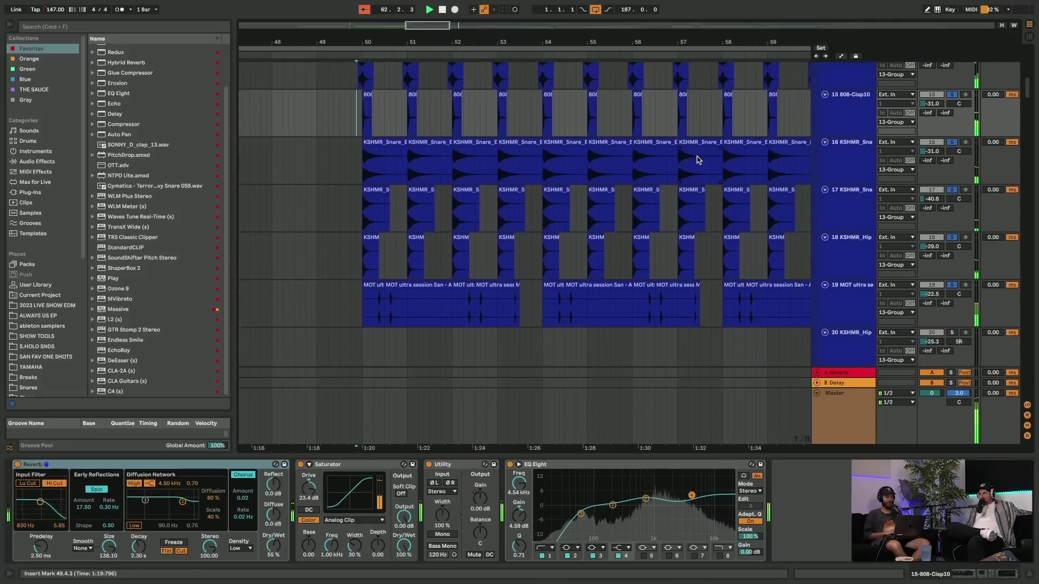
scroll(697, 159, up, 2)
key(space)
key(space)
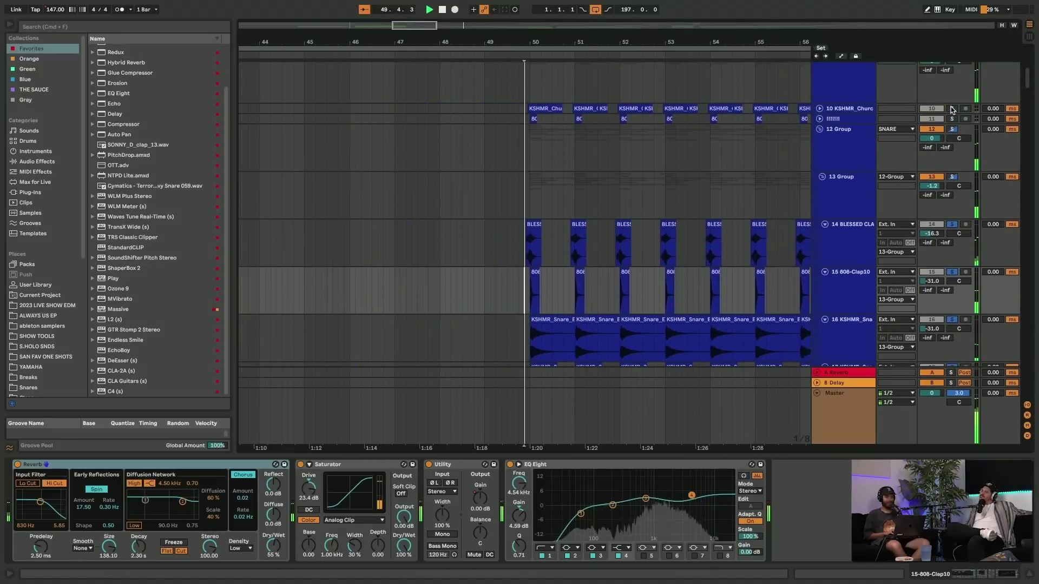
super+click(952, 109)
super+click(952, 119)
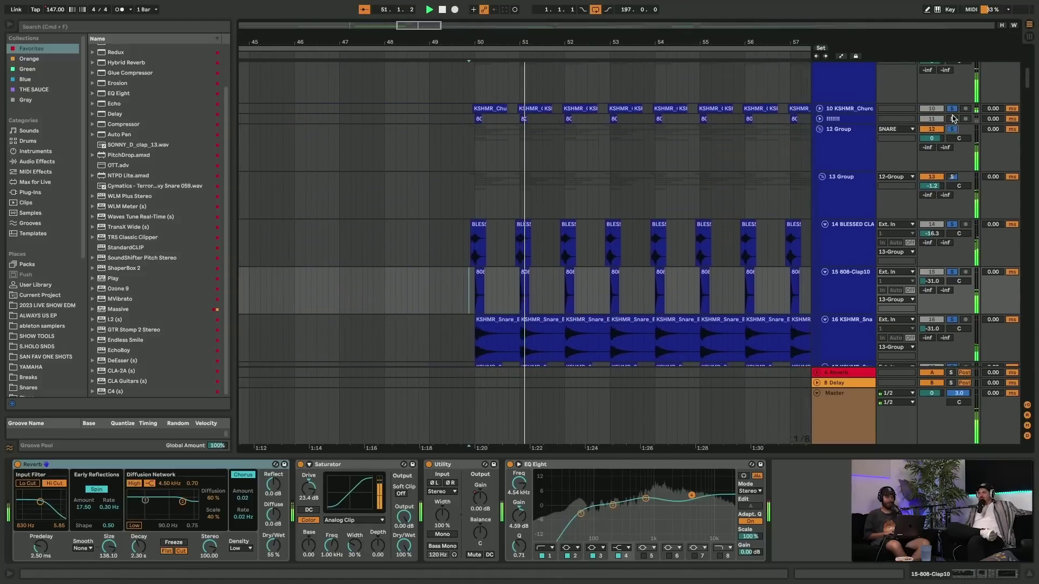
alt+click(819, 109)
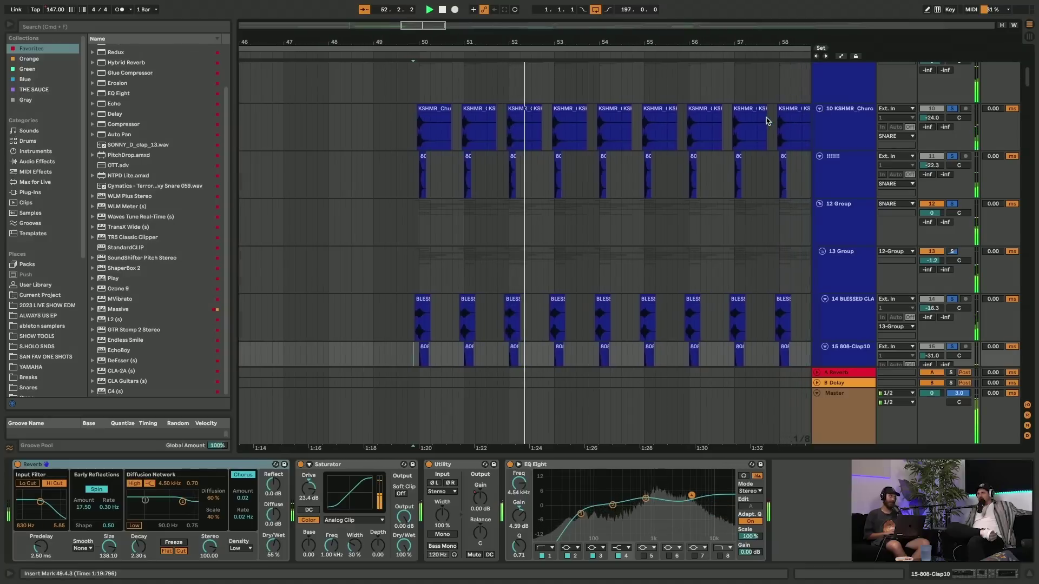
- Audition kick tracks 2 and 3 with the soloed snares and view the remaining snare tracks below 22 Audio
scroll(768, 120, up, 8)
scroll(768, 121, up, 4)
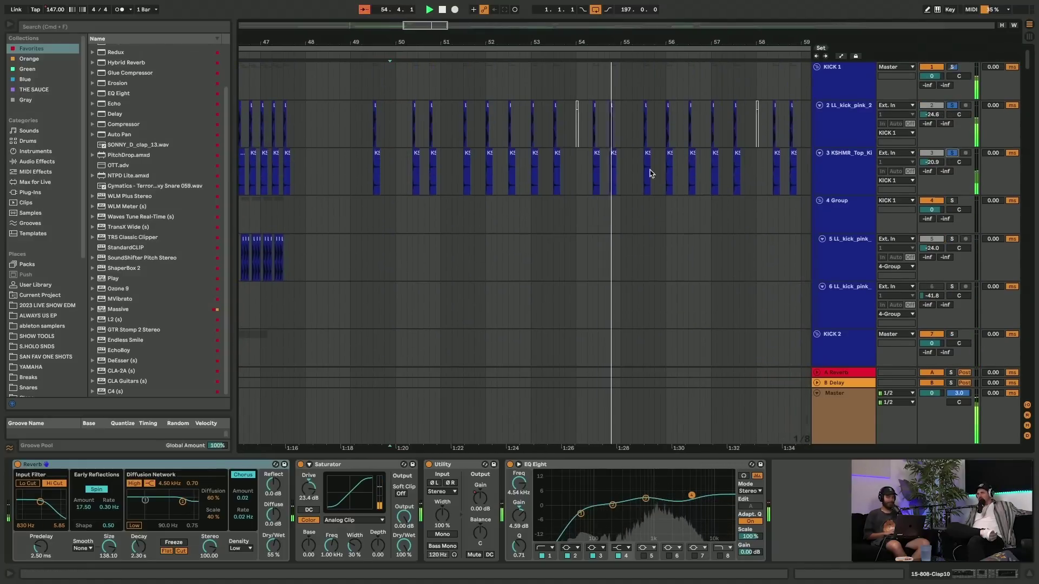
scroll(650, 173, down, 20)
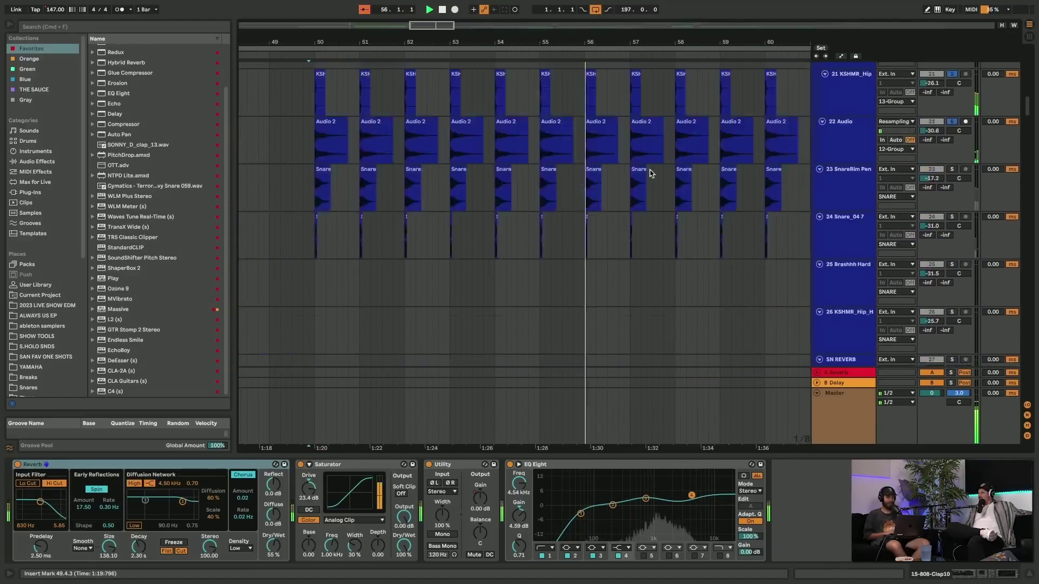
- Audition the KSHMR_Hip layers on tracks 18 and 21 individually from 49.4.3, then clear the solo
scroll(650, 173, up, 8)
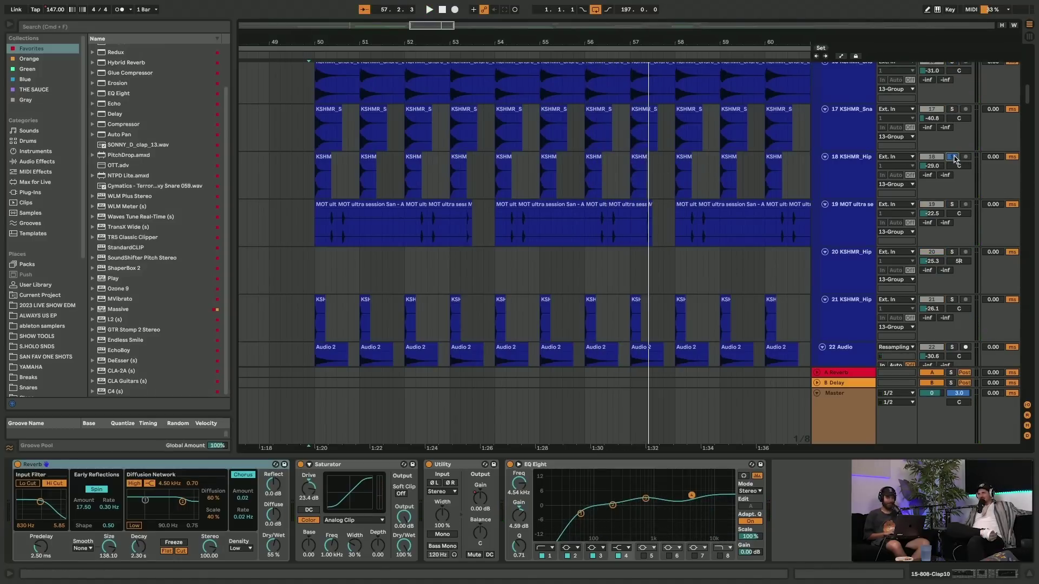
key(space)
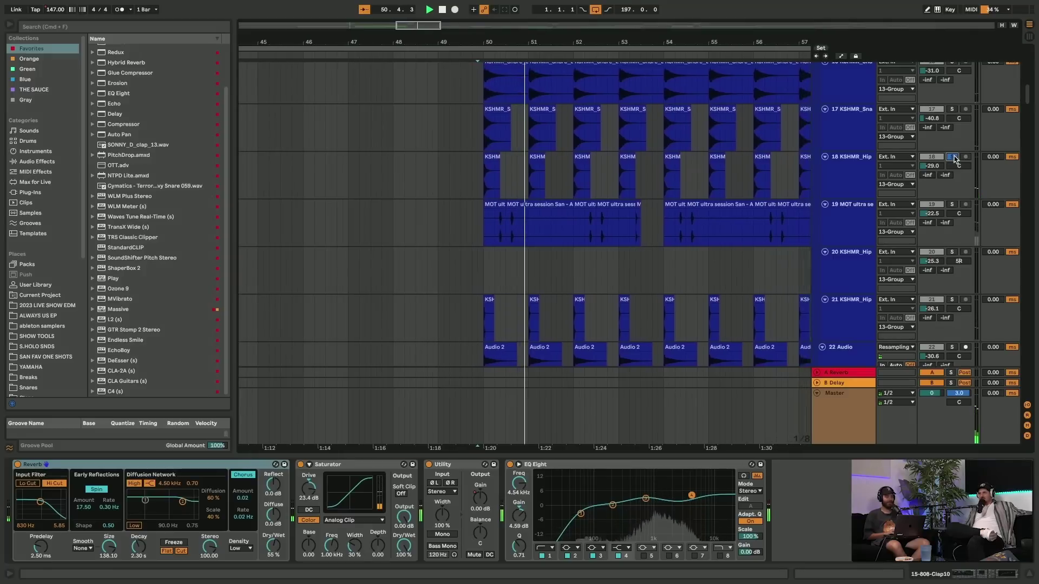
click(953, 157)
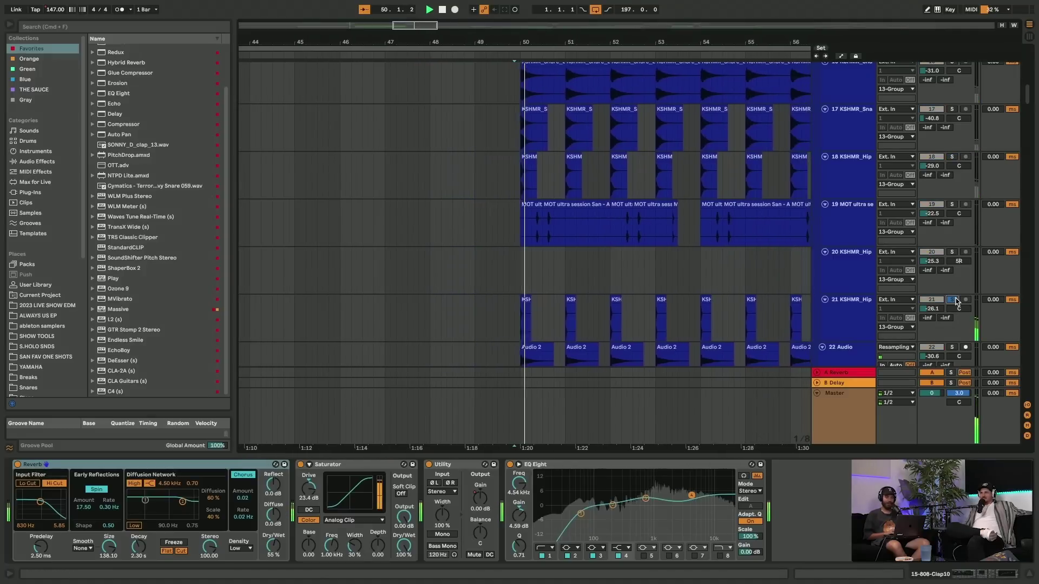
scroll(957, 302, down, 3)
scroll(876, 278, down, 2)
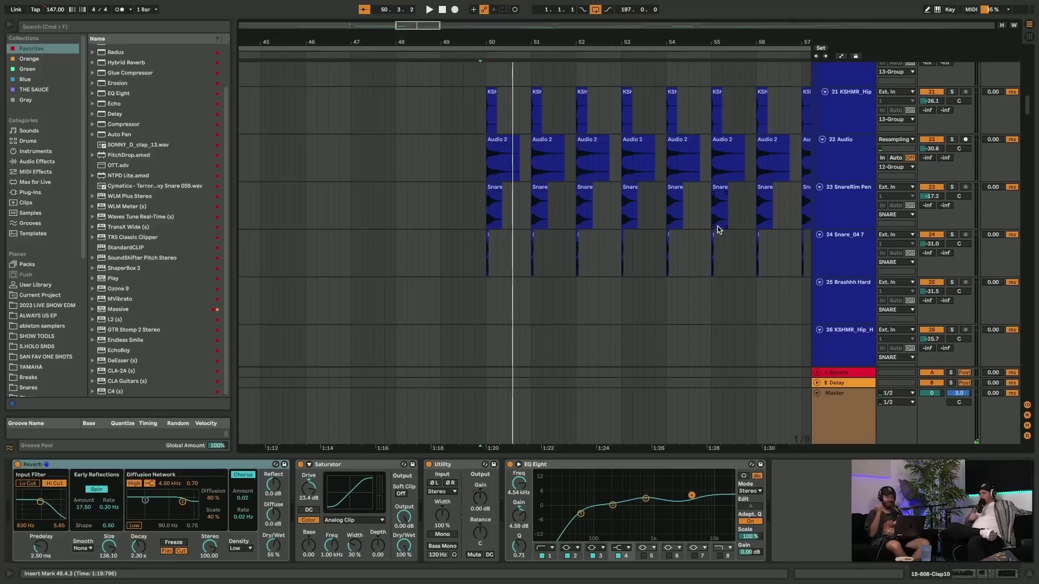
- Solo BASS track 129, play the drop from 49.4.3 and open the track's Massive synth
scroll(718, 230, down, 15)
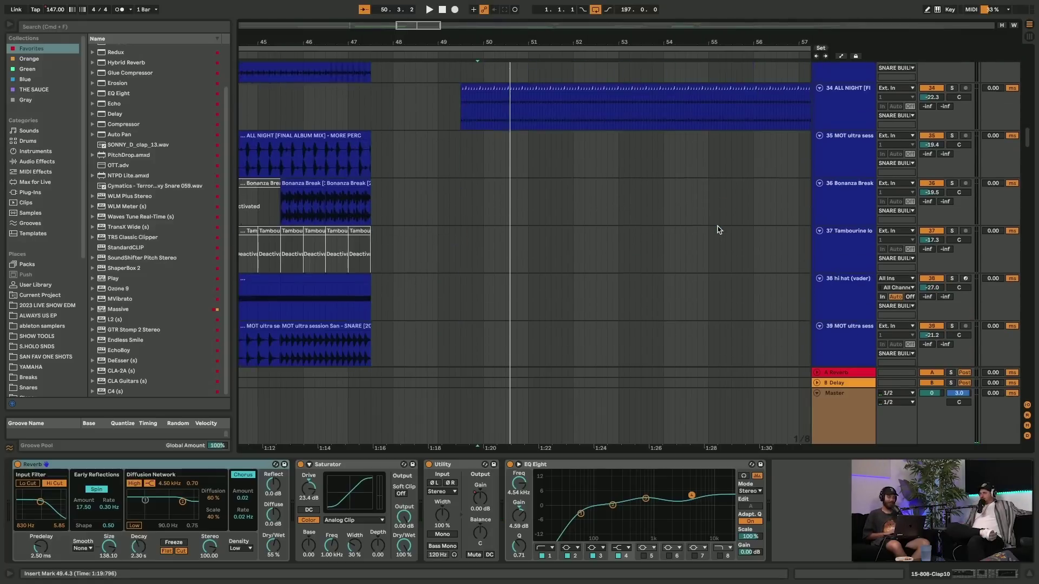
scroll(718, 230, down, 5)
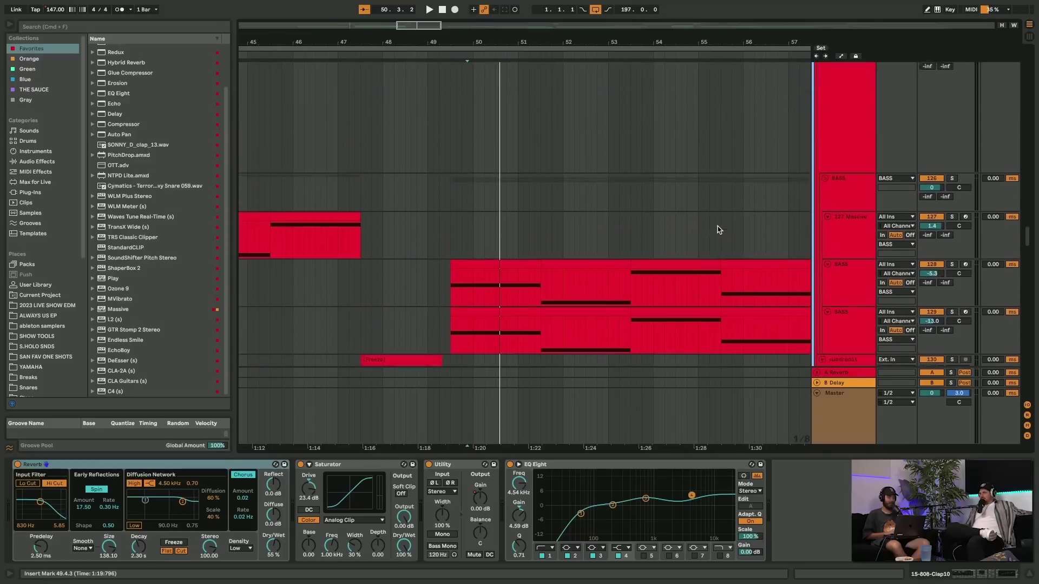
click(953, 148)
key(space)
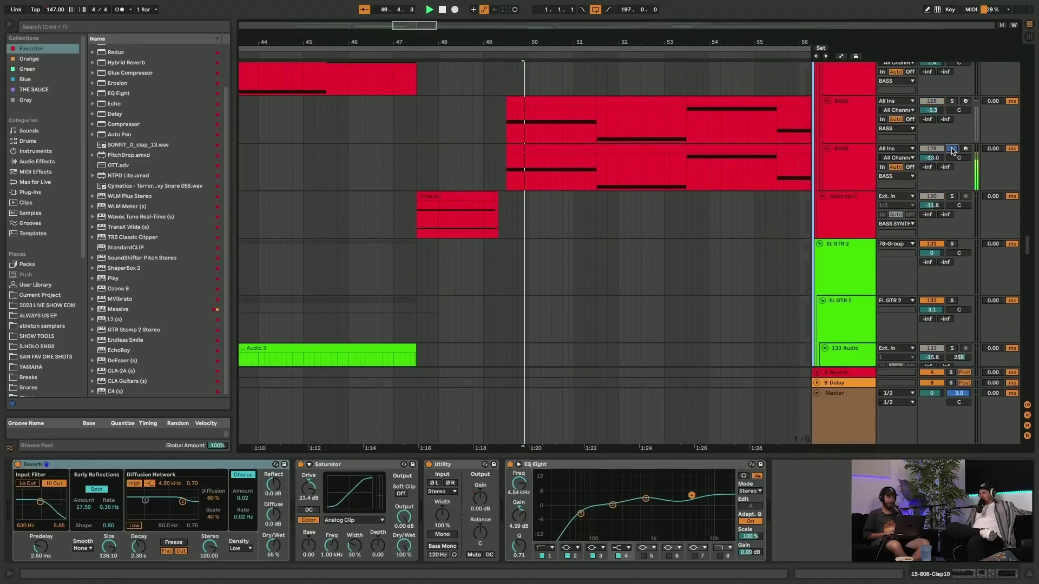
click(847, 161)
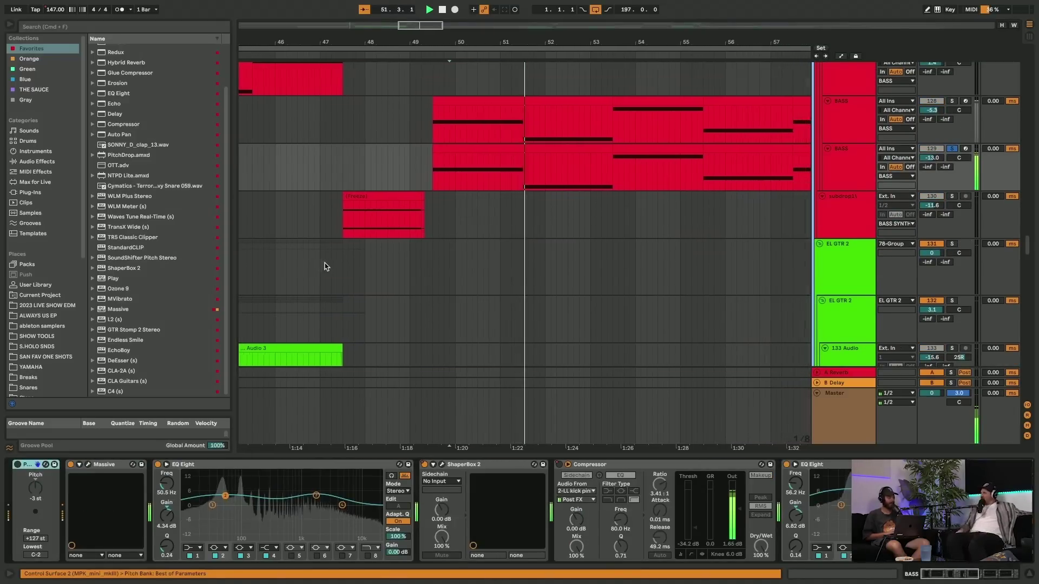
click(88, 466)
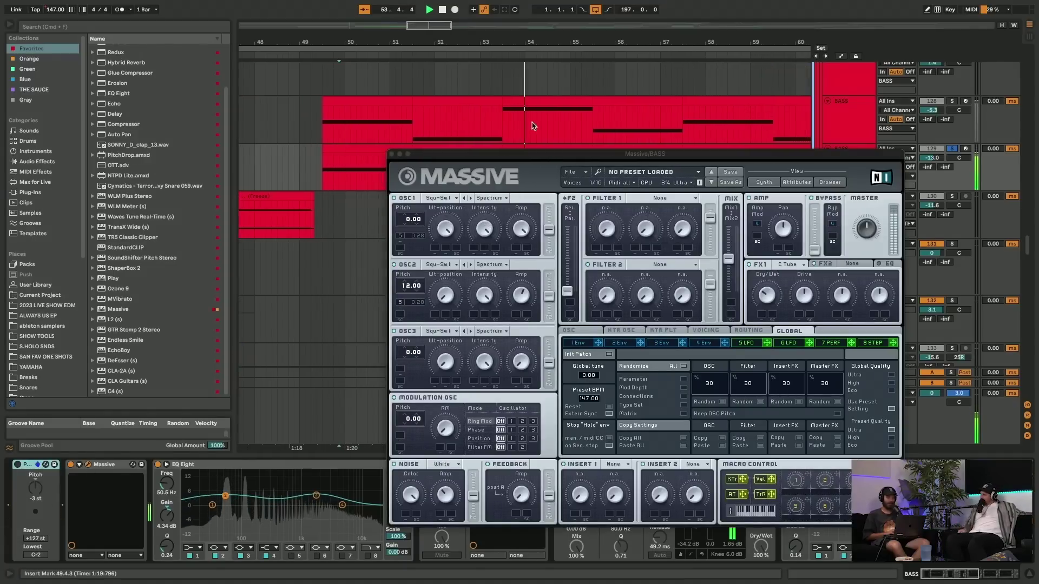
- Switch the solo to BASS track 128 and open its Massive synth while the drop plays
click(953, 101)
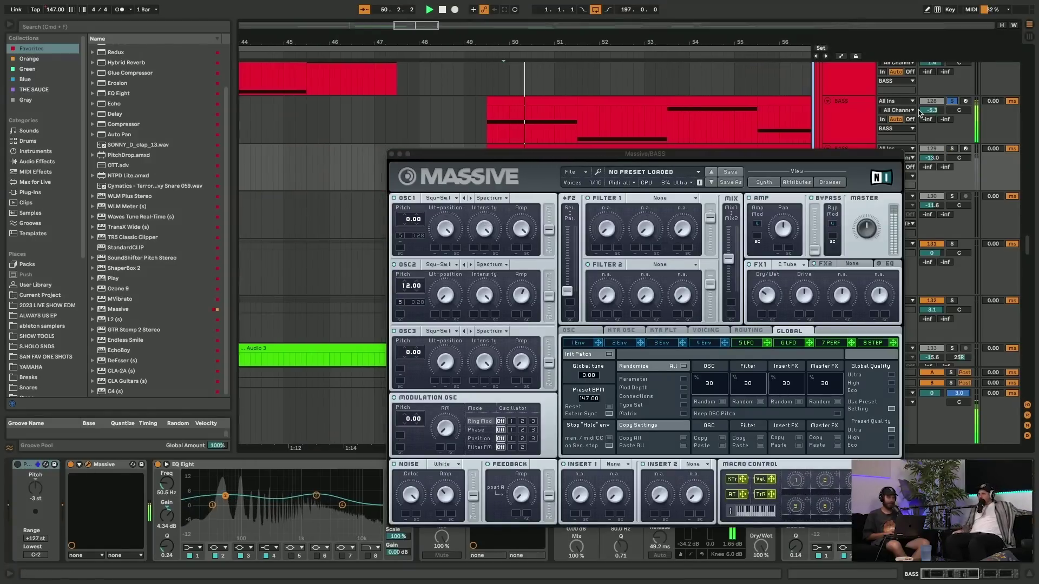
click(855, 115)
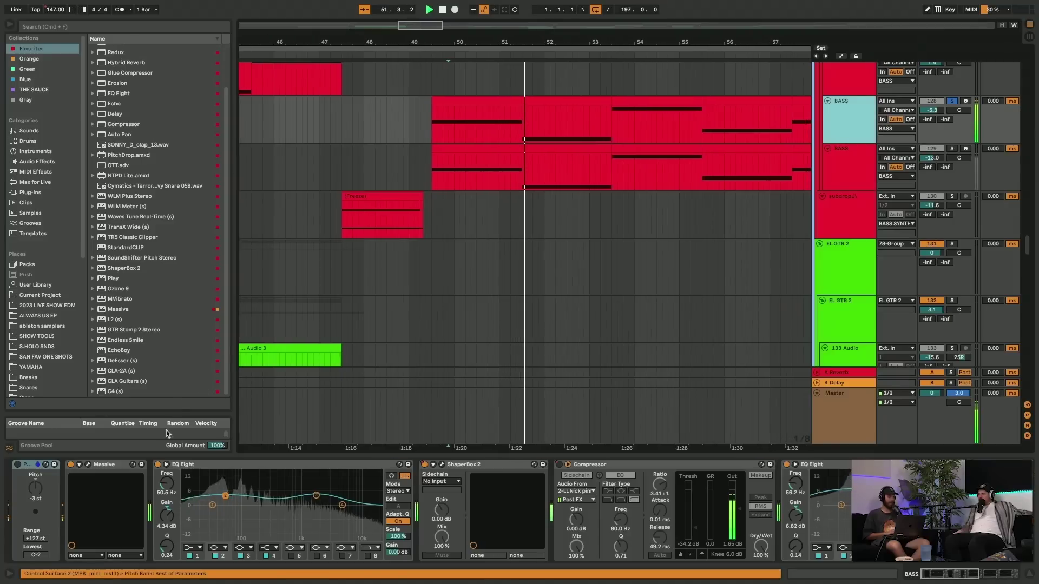
click(89, 465)
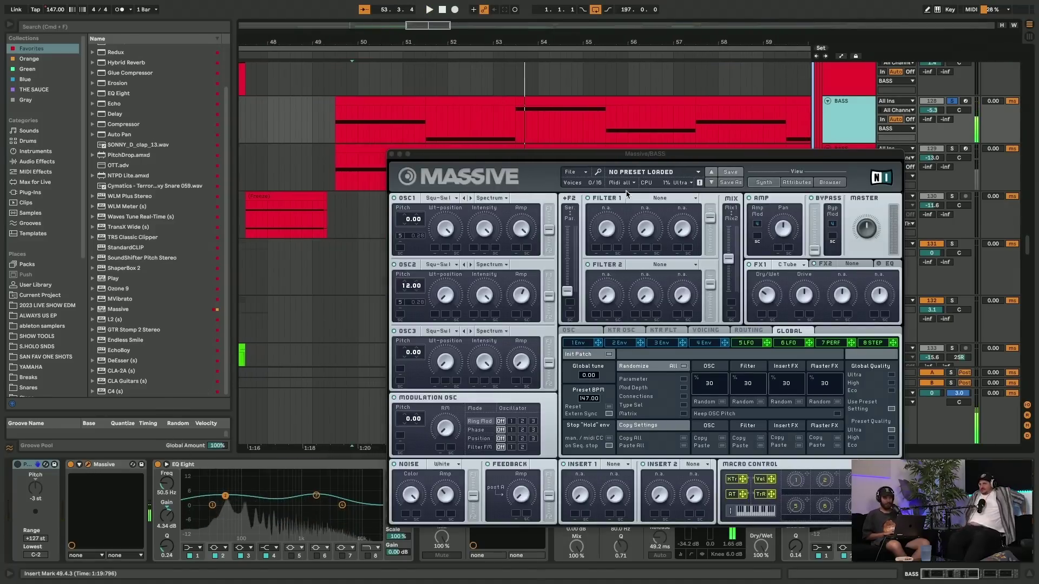
- Examine the oscillator settings in BASS track 128's Massive, then close the synth and unsolo the track
key(space)
drag(445, 229, 444, 360)
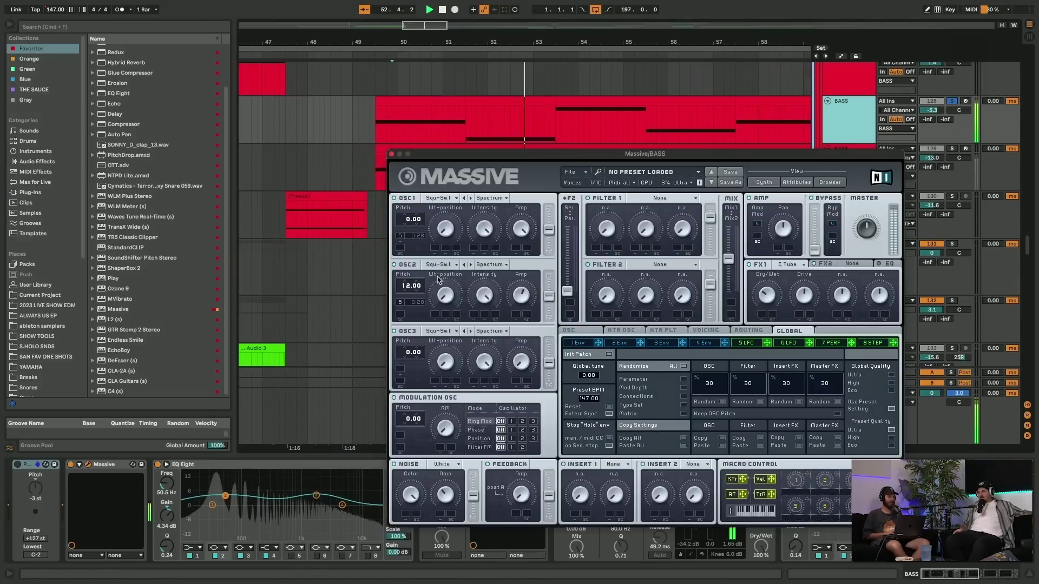
click(392, 153)
click(952, 102)
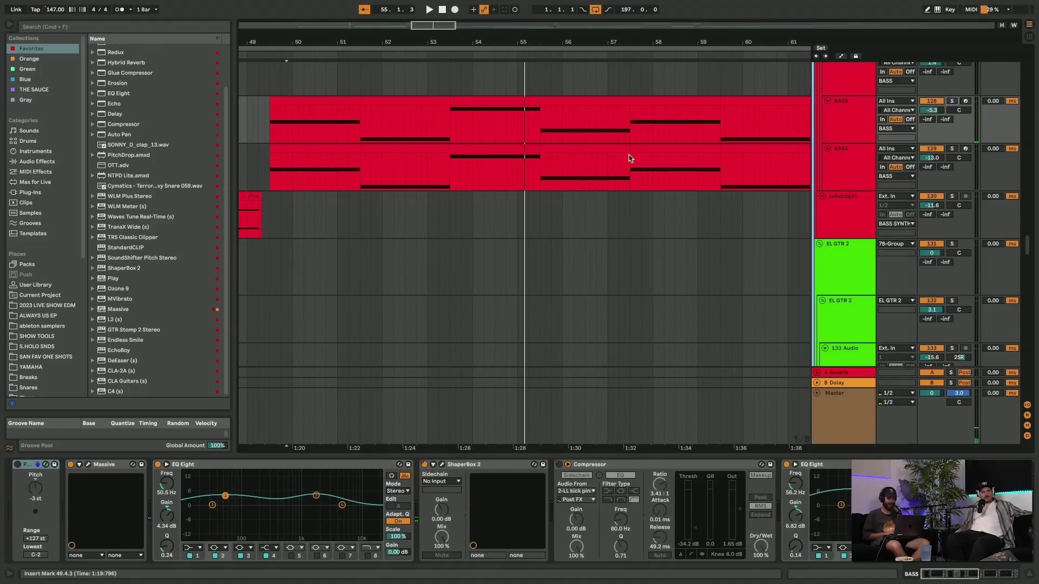
- Solo the 170 Massive synth track in 168-Group and look through its device chain from MVibrato to EQ Eight
scroll(629, 158, down, 10)
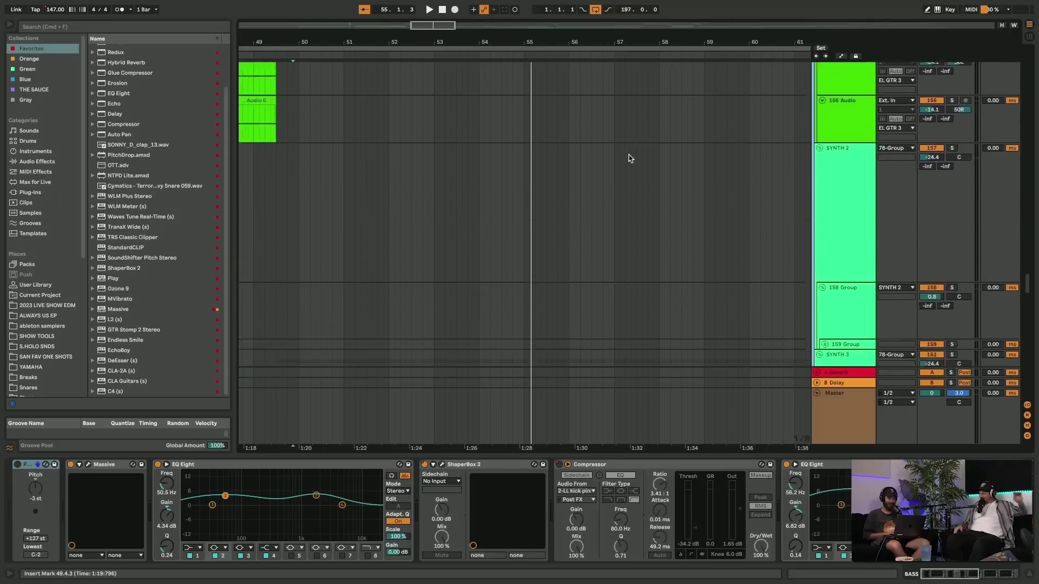
scroll(629, 158, down, 15)
click(951, 167)
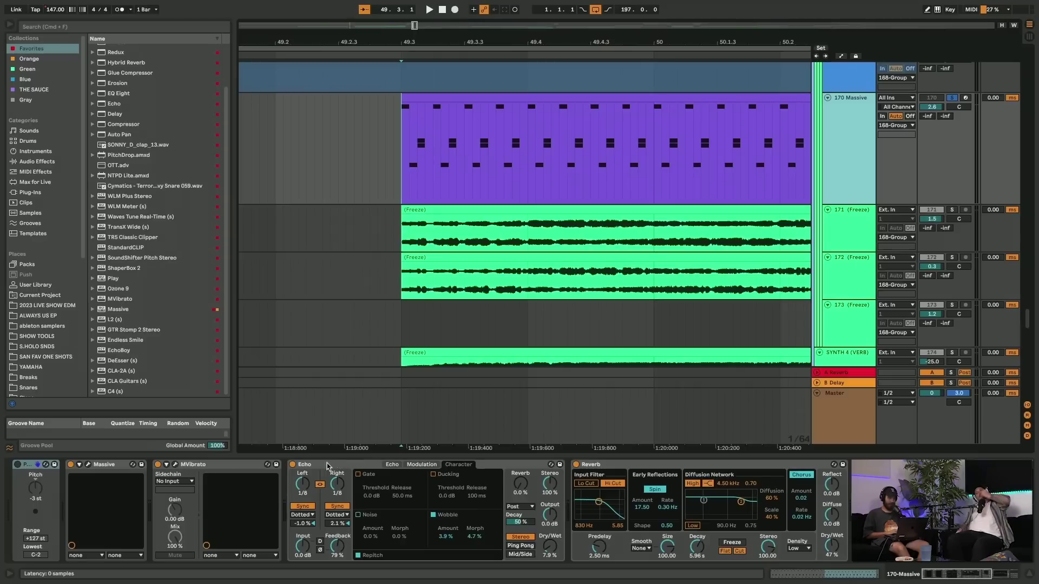
click(262, 467)
scroll(262, 468, right, 8)
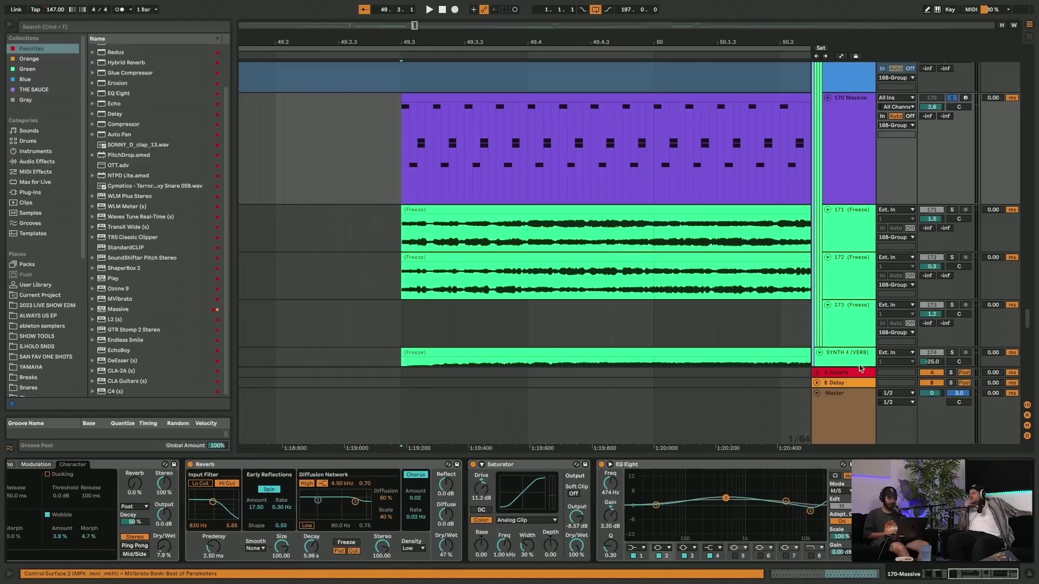
- Play the soloed 170 Massive track from 49.3.1 to hear it through its device chain
scroll(155, 477, left, 5)
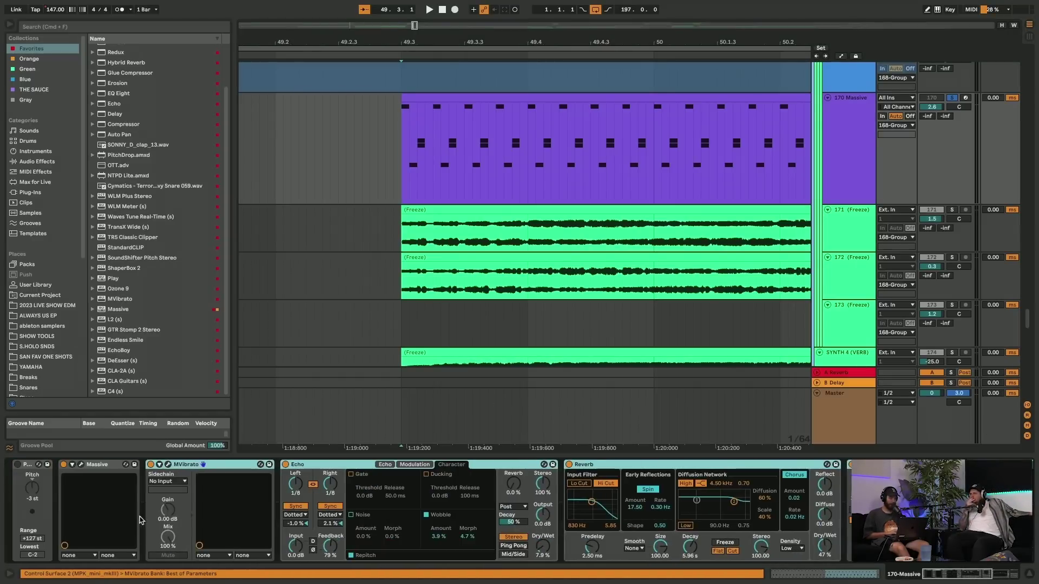
key(space)
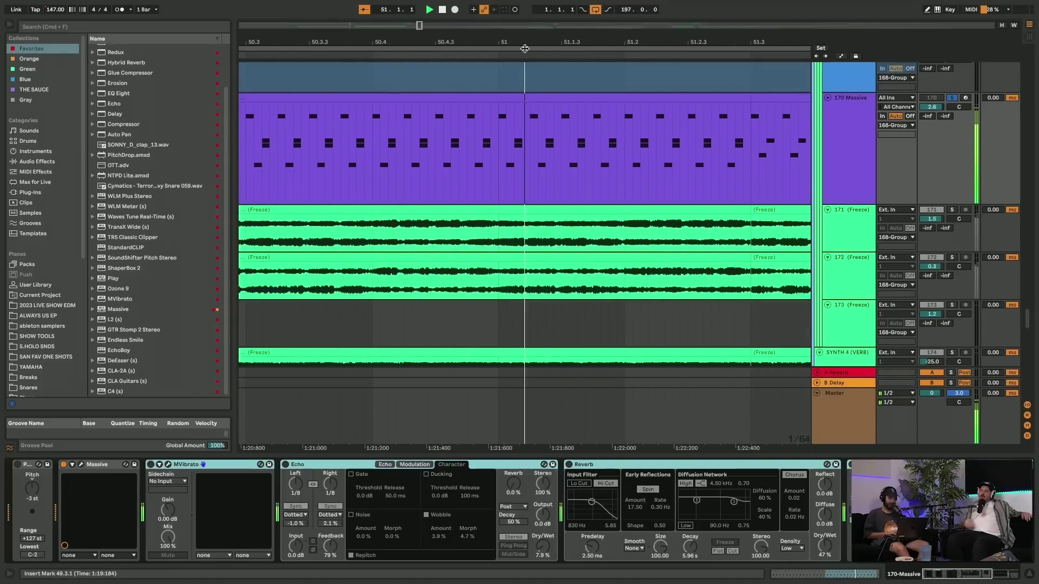
key(space)
mouse_move(521, 43)
mouse_down()
mouse_move(519, 76)
mouse_move(519, 43)
mouse_up()
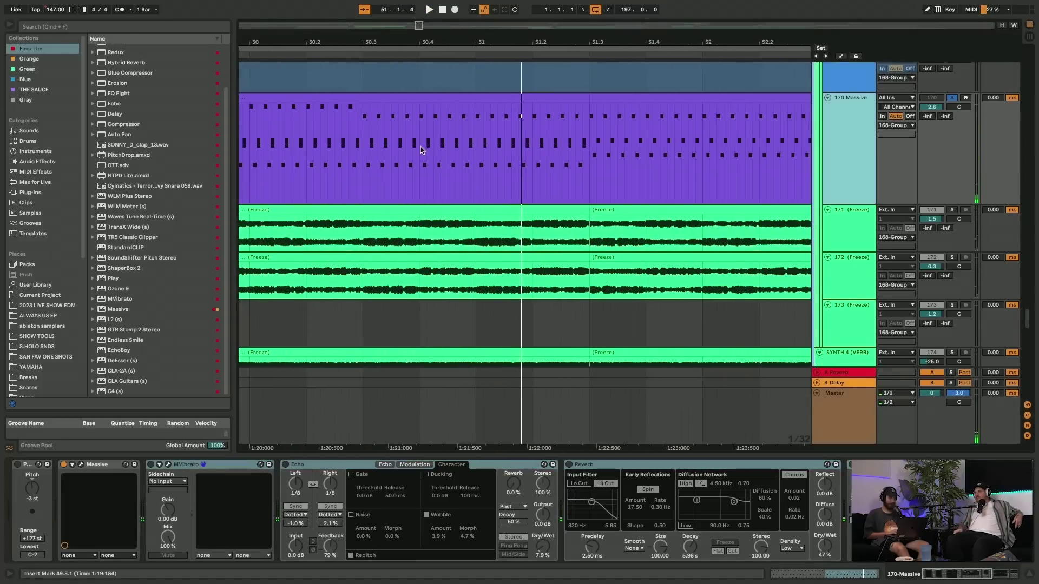
- Open the first 170 Massive clip and audition its D#5, A4-A#4 and F4 notes at the start of clip bar 2
scroll(449, 129, left, 6)
double_click(473, 99)
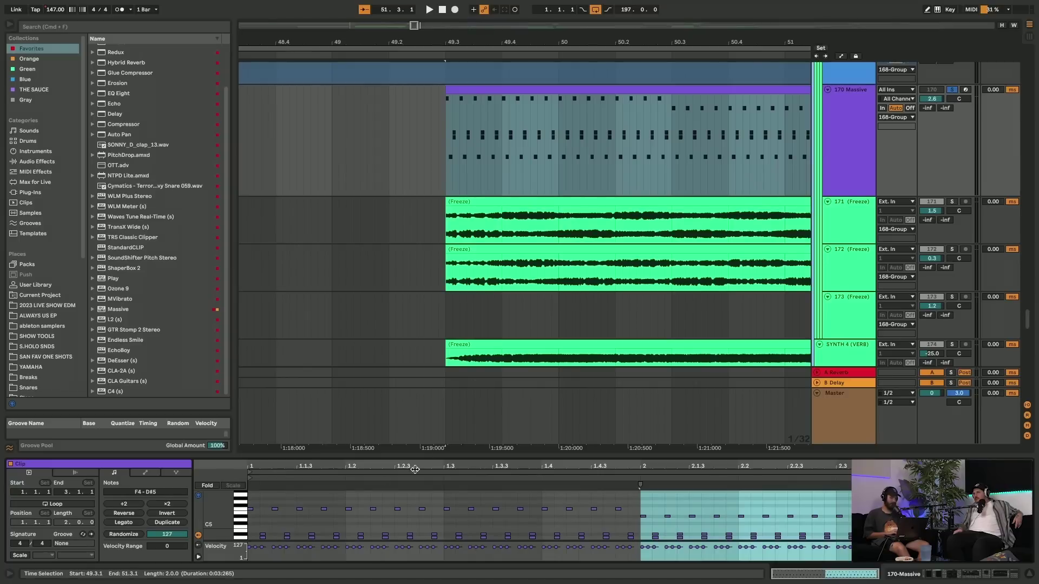
click(643, 516)
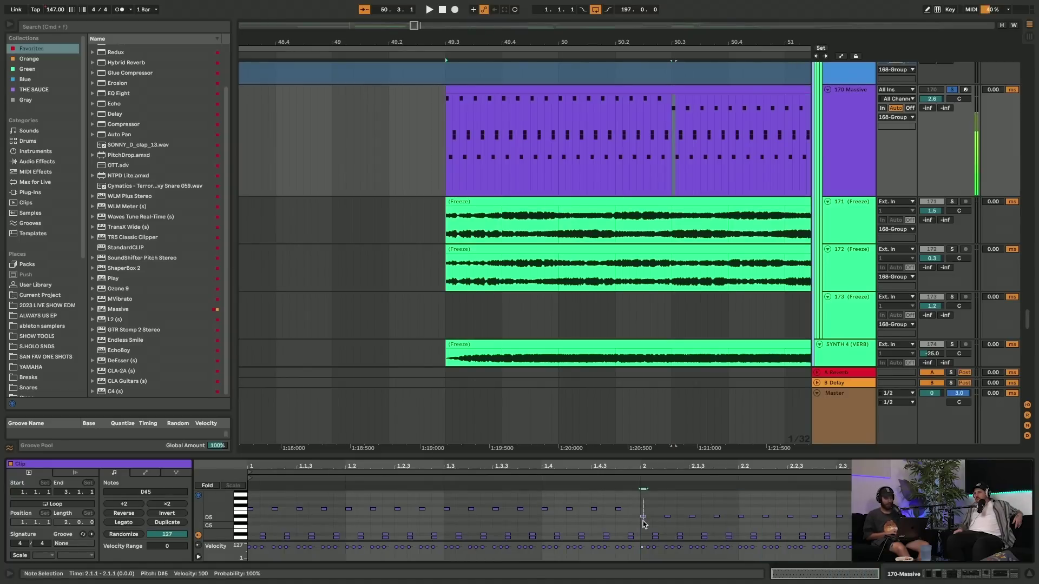
scroll(657, 517, down, 3)
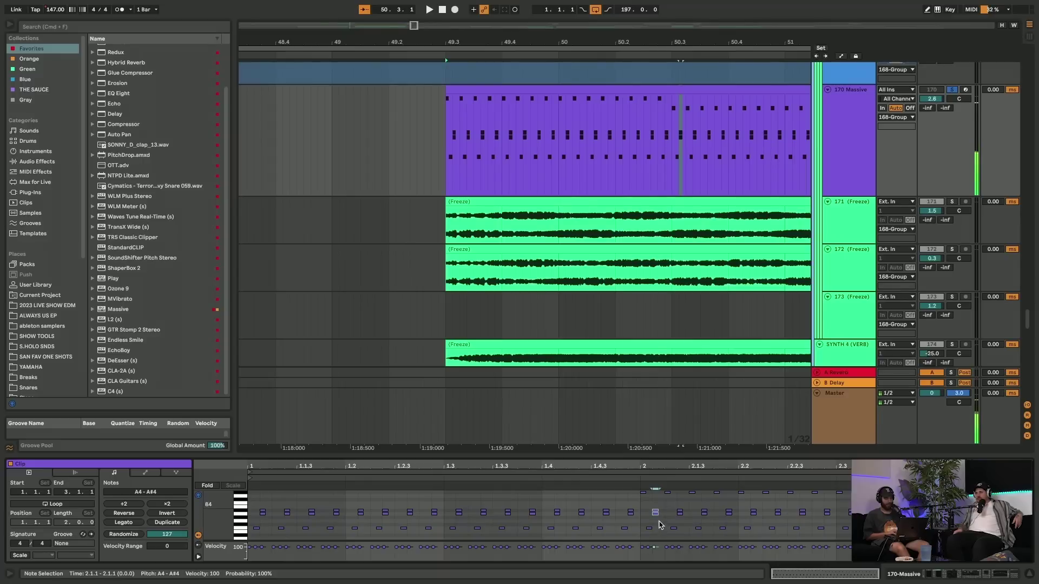
double_click(649, 527)
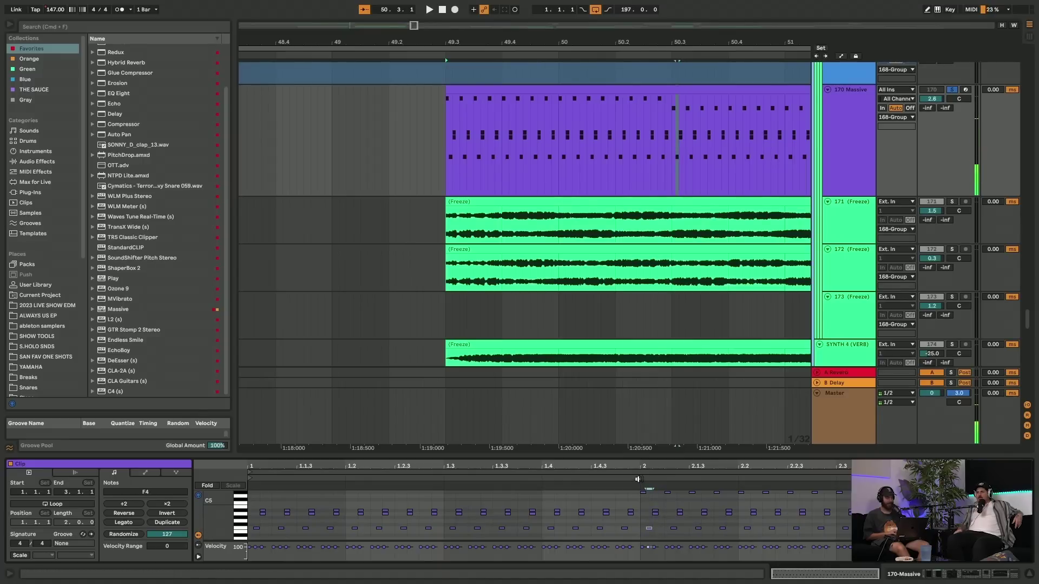
- Play the soloed 170 Massive track from 50.3.1 with its device chain shown again
key(space)
key(shift+Tab)
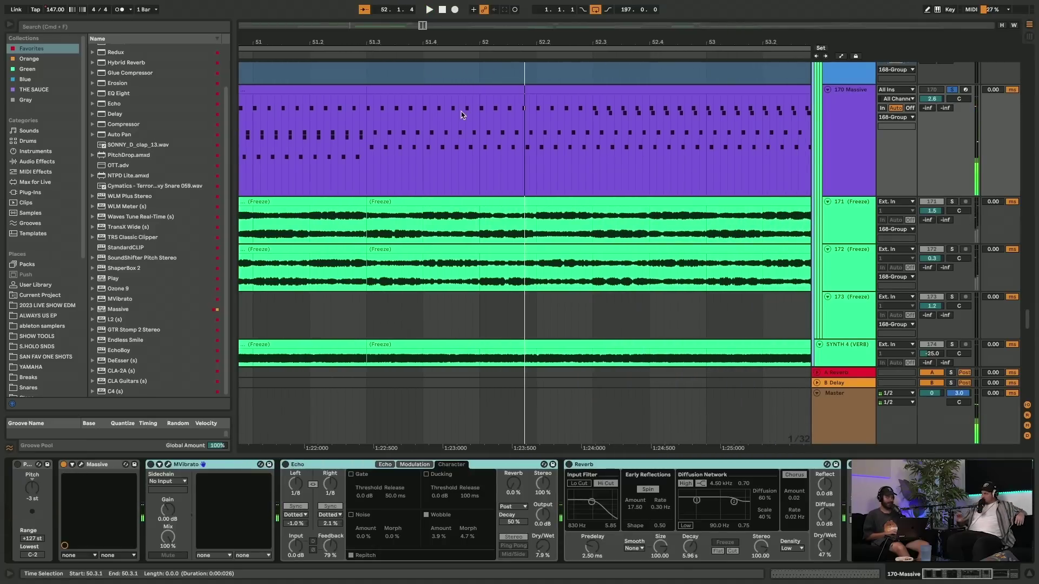
key(space)
scroll(461, 112, left, 10)
- Open the 170 track's Massive synth, play from 49.2.4 and examine its oscillator, filter and FX settings
click(483, 121)
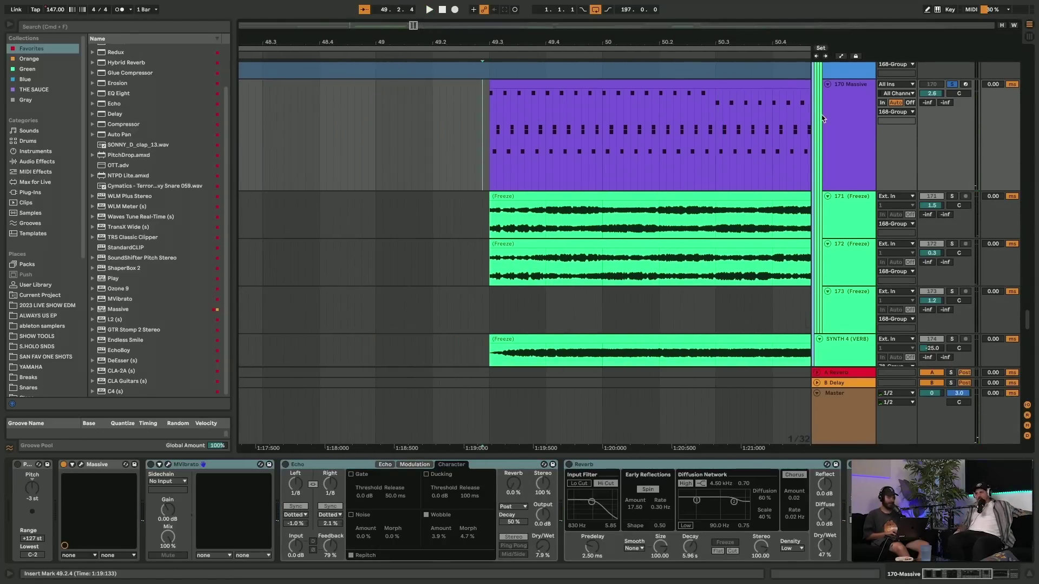
click(845, 120)
click(81, 465)
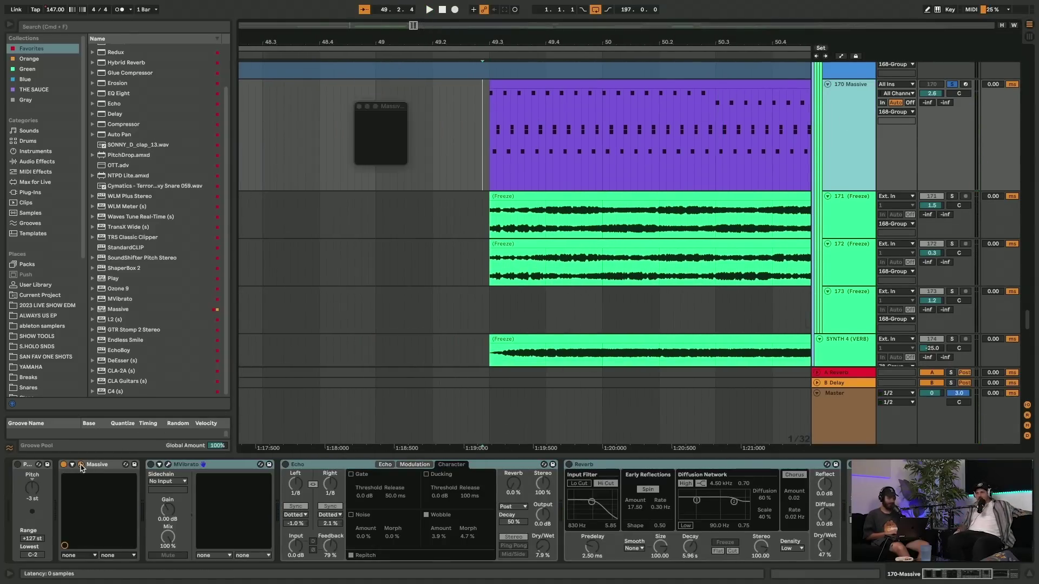
key(space)
click(414, 178)
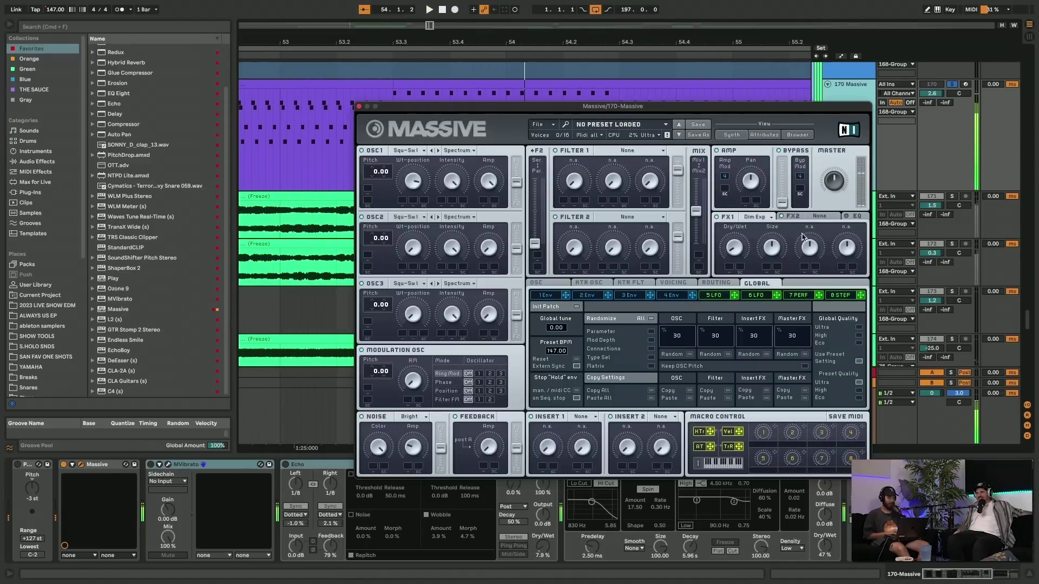
key(space)
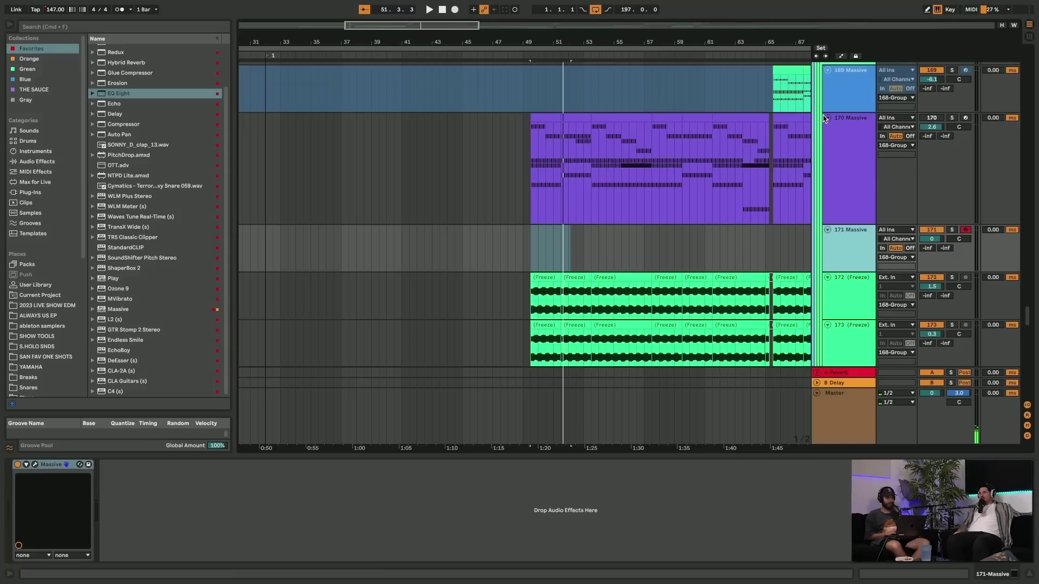
- Unfold the Massive and frozen tracks in 168-Group and toggle the solo of track 172 (Freeze)
alt+click(825, 118)
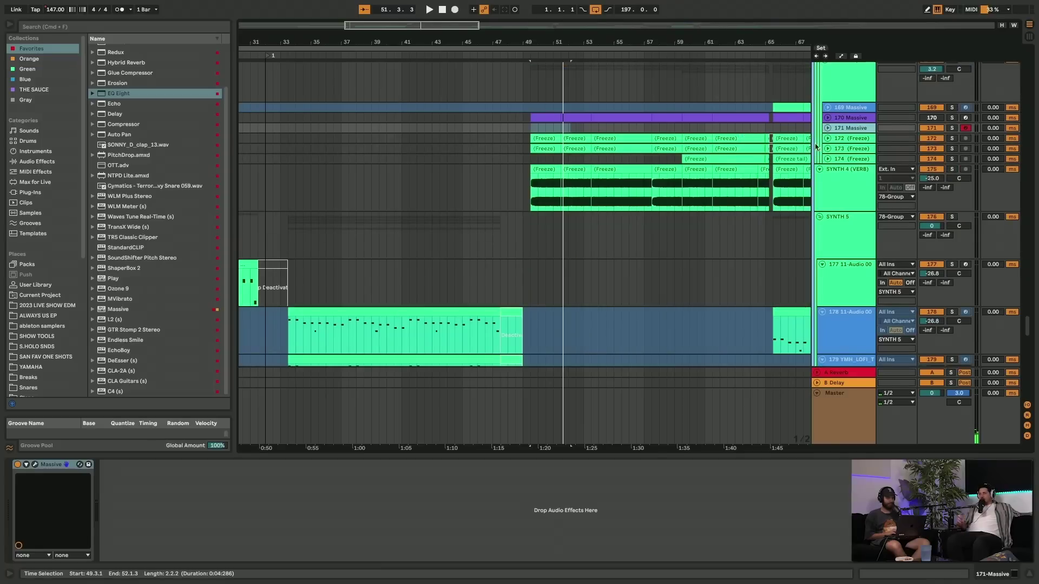
scroll(702, 133, right, 3)
scroll(703, 133, up, 1)
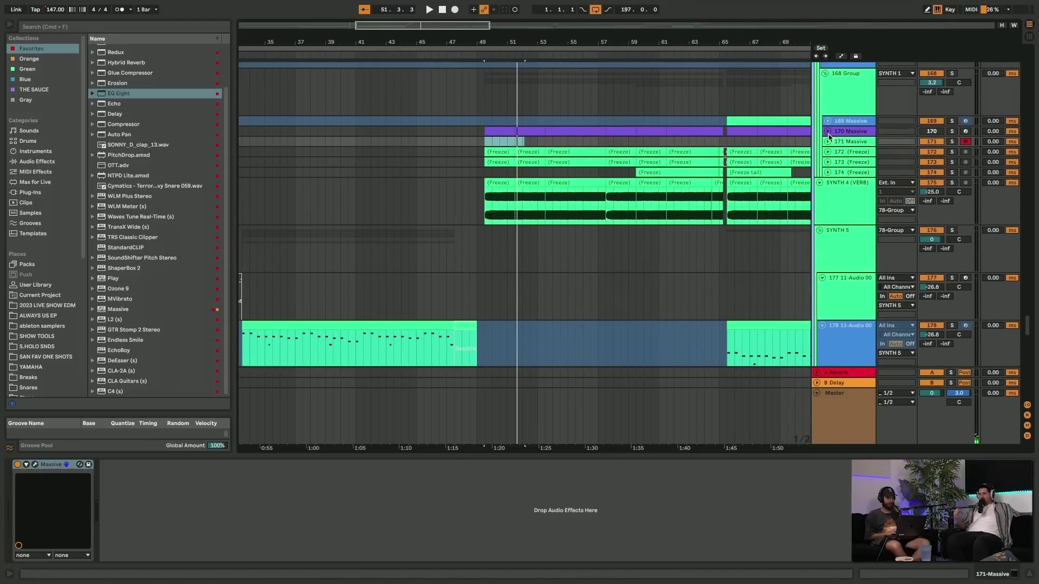
alt+click(828, 134)
scroll(723, 171, down, 3)
scroll(723, 171, up, 1)
scroll(723, 172, down, 2)
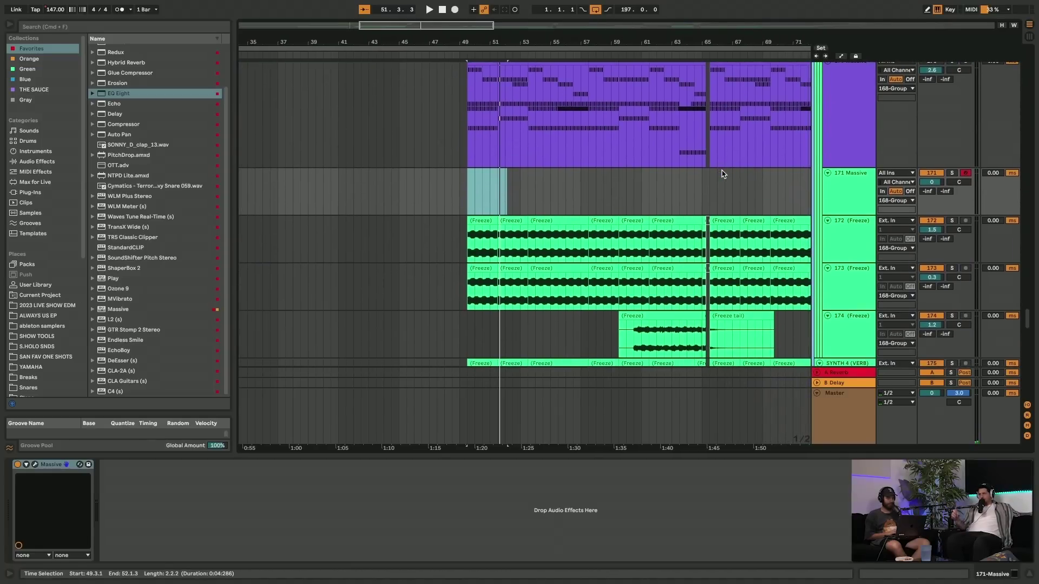
click(952, 221)
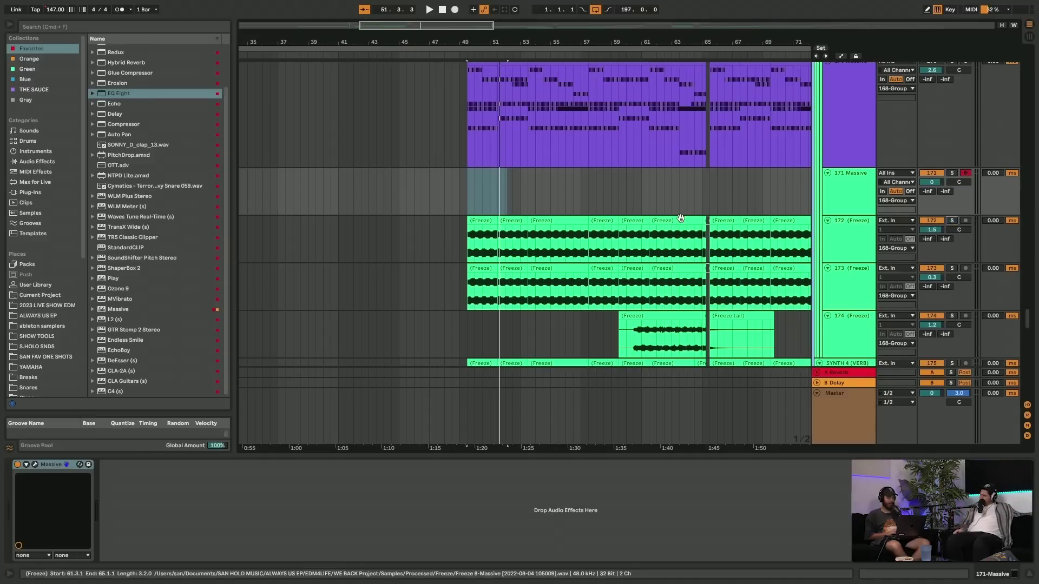
- Solo frozen audio track 227, play it from bar 49 and set the VOCALS CHOIR group volume to 3.3 dB
scroll(681, 220, down, 10)
scroll(682, 221, down, 10)
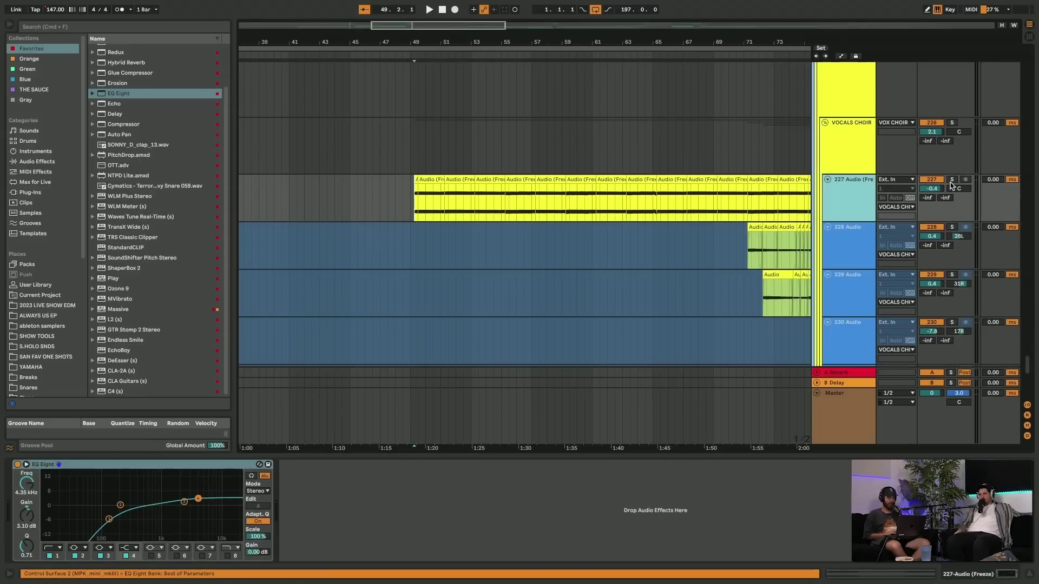
click(953, 181)
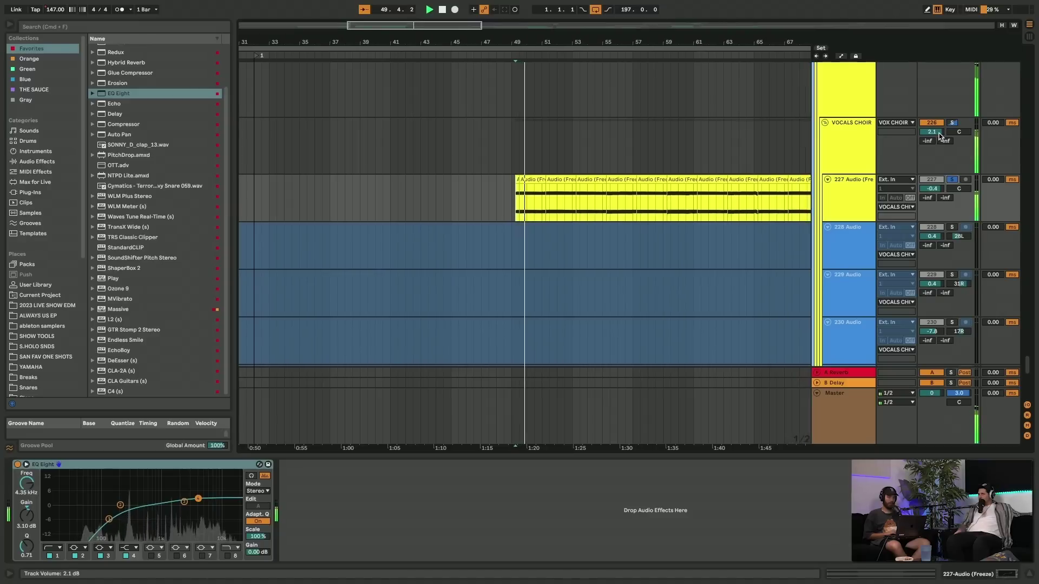
drag(928, 133, 928, 126)
key(space)
key(space)
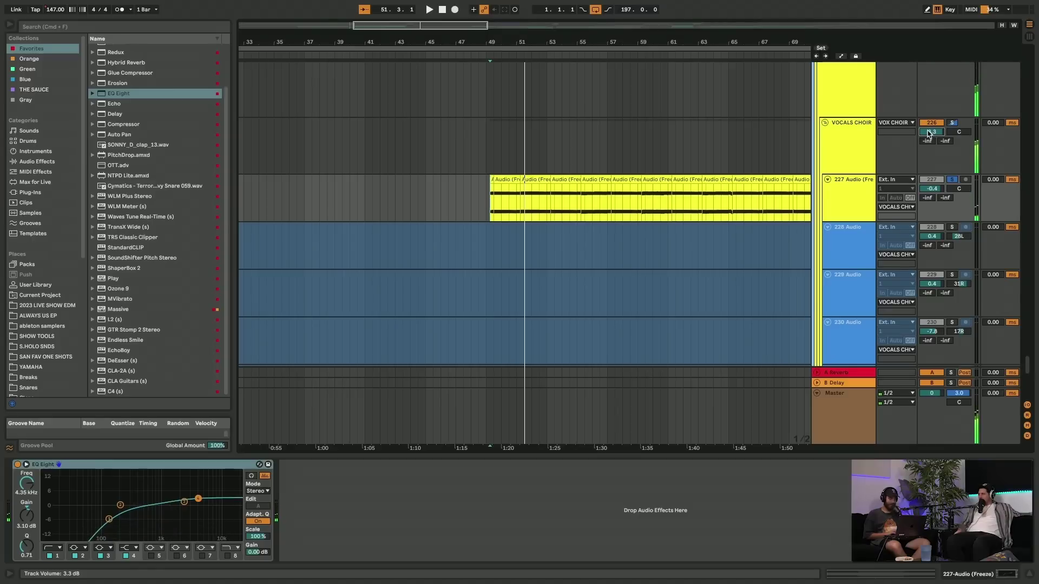
key(space)
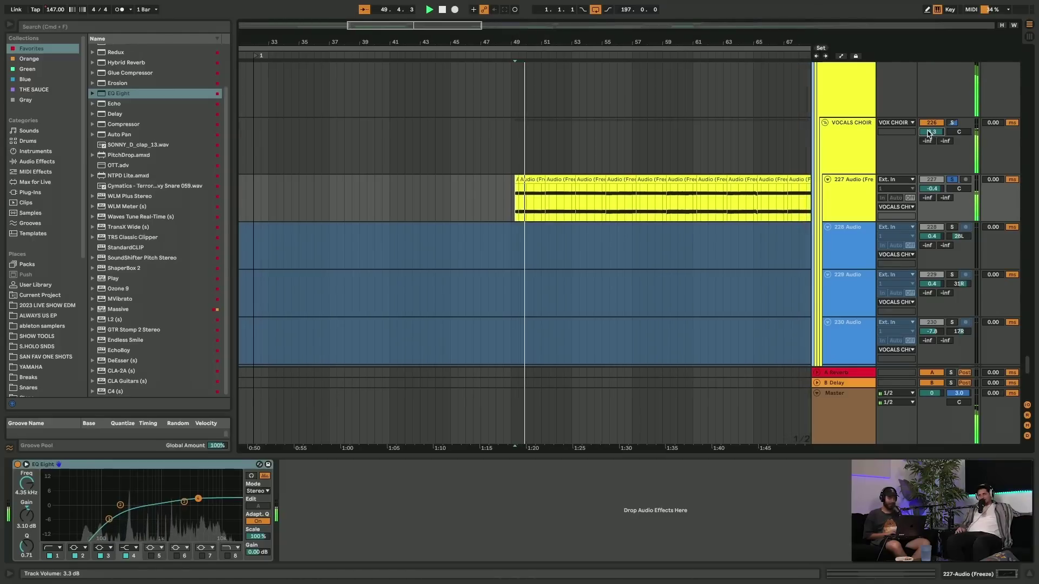
- Look through the effect chains of the VOCALS CHOIR and VOX CHOIR groups while the choir plays
click(828, 133)
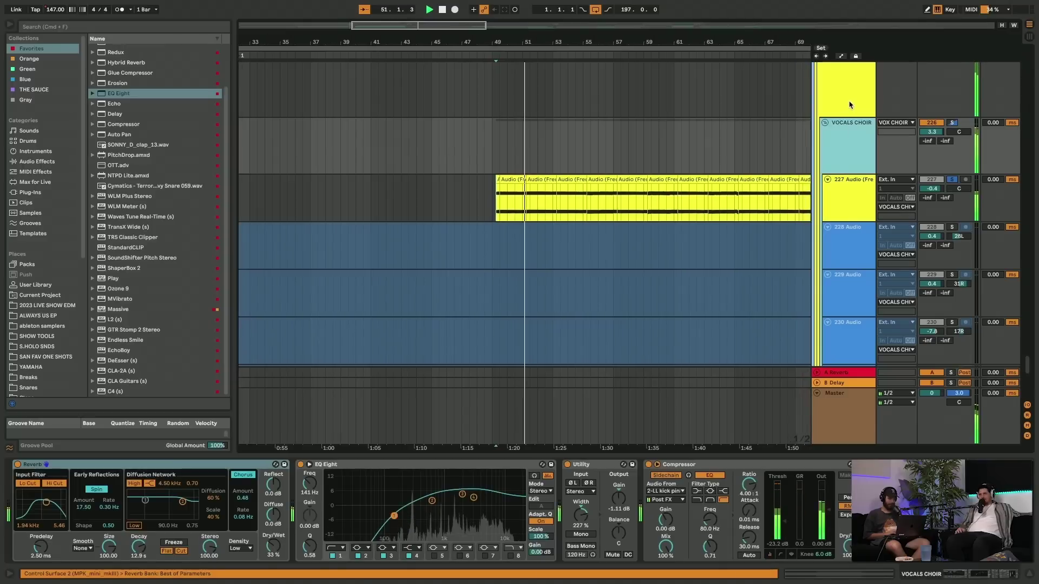
click(852, 101)
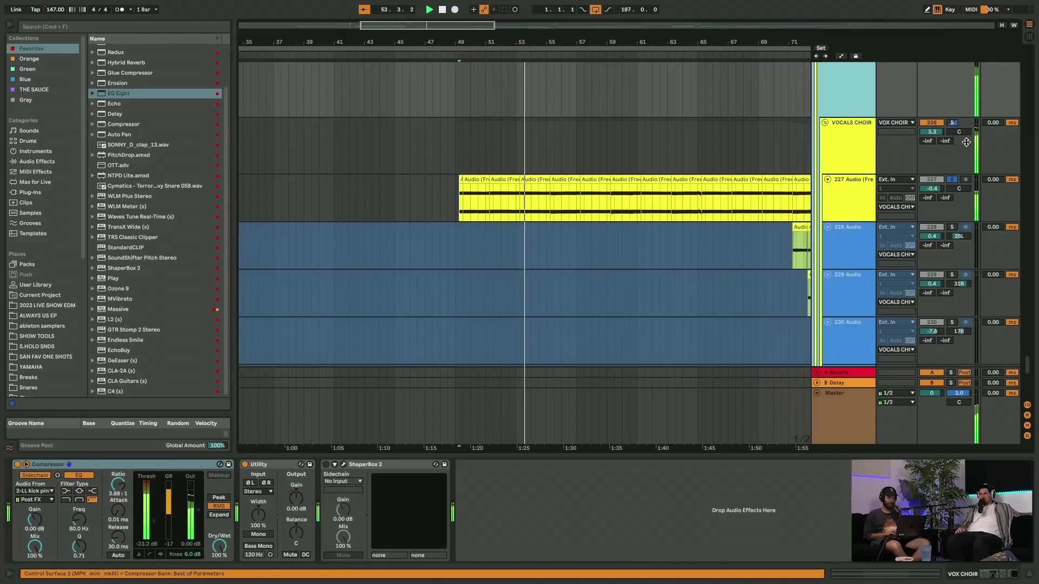
scroll(741, 192, right, 5)
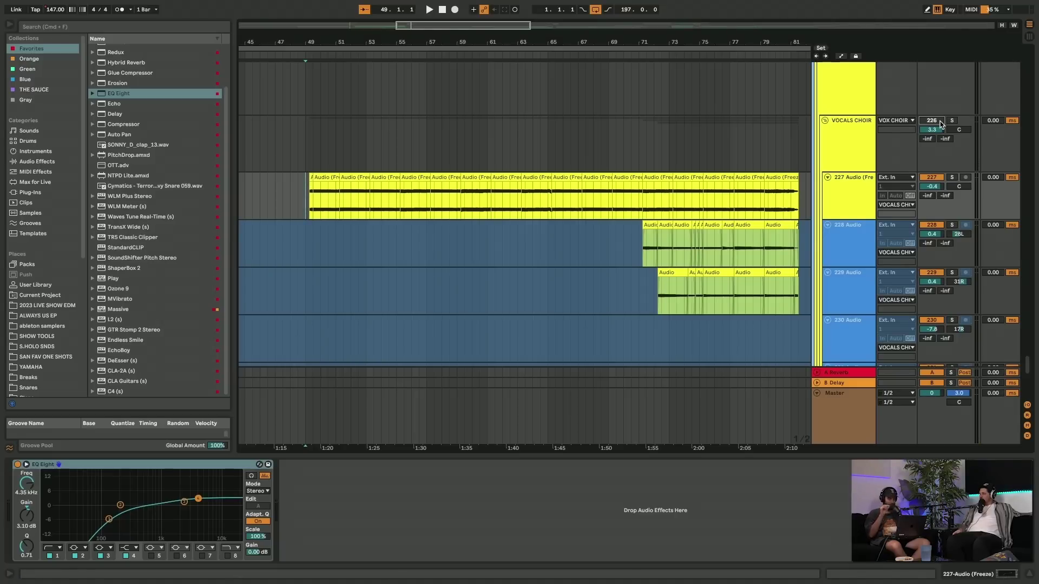
- Play the drop from 49.1.1 with the VOCALS CHOIR group muted
key(space)
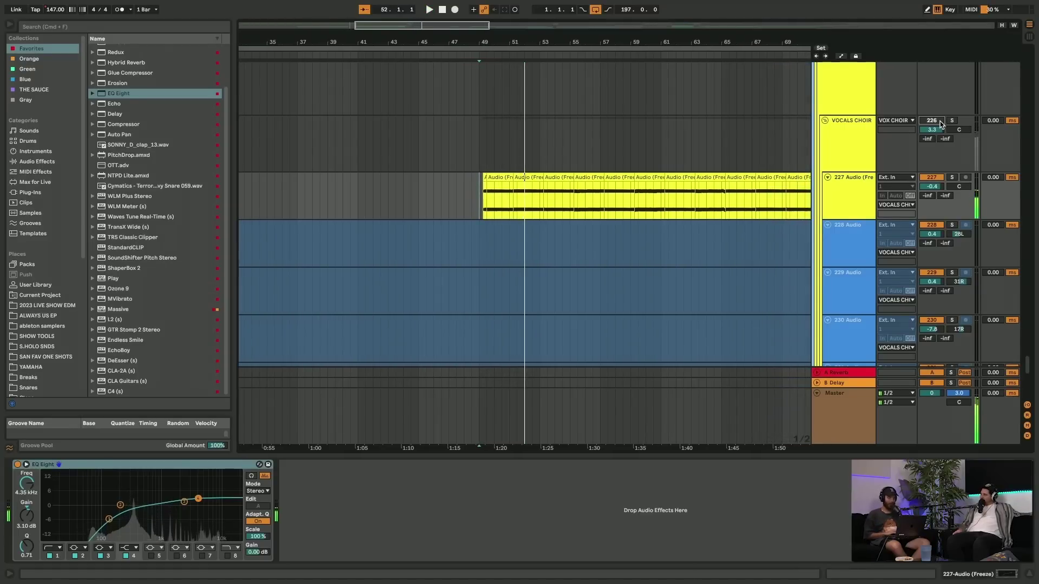
key(space)
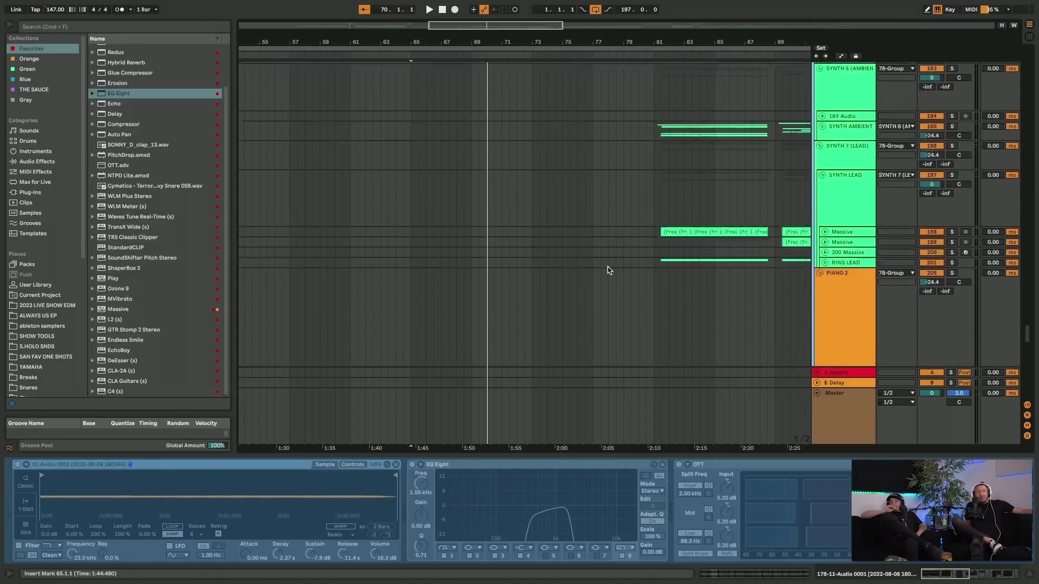
scroll(608, 267, up, 5)
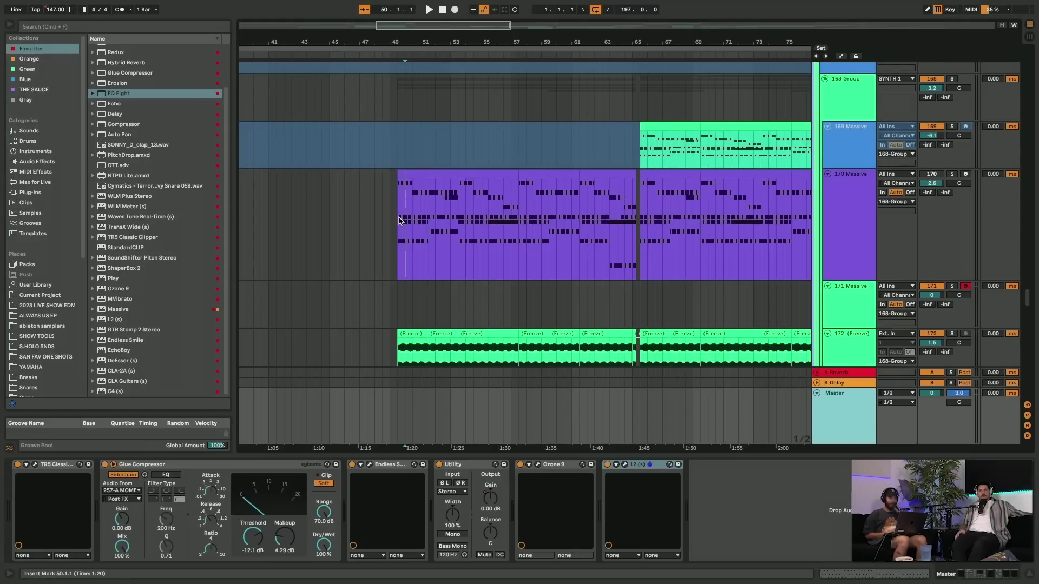
- Select the Endless Smile device on the Master track and look along the 168-Group synth clips in the drop
click(394, 469)
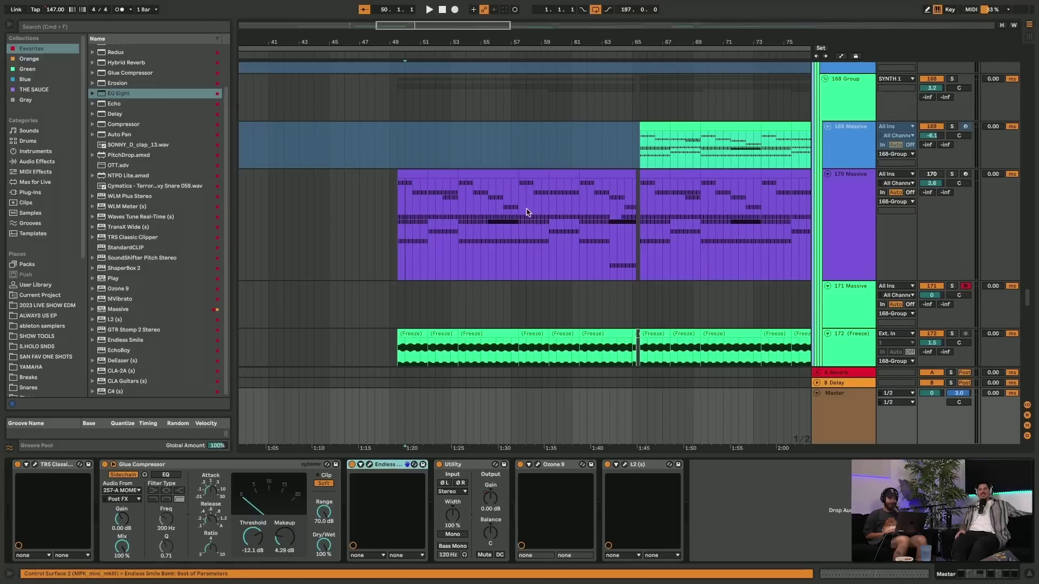
scroll(528, 212, right, 3)
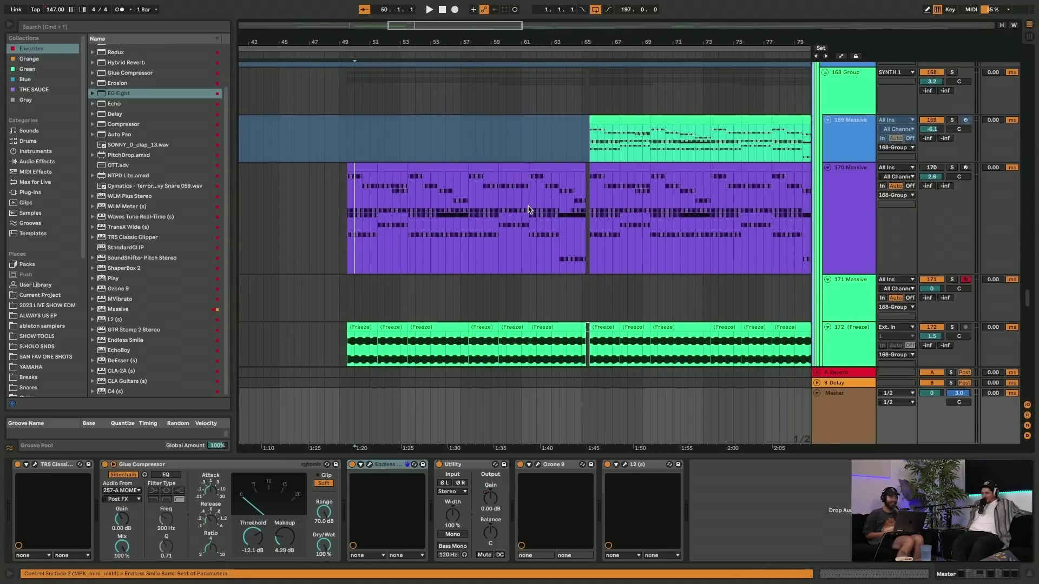
scroll(529, 210, right, 2)
scroll(529, 210, down, 1)
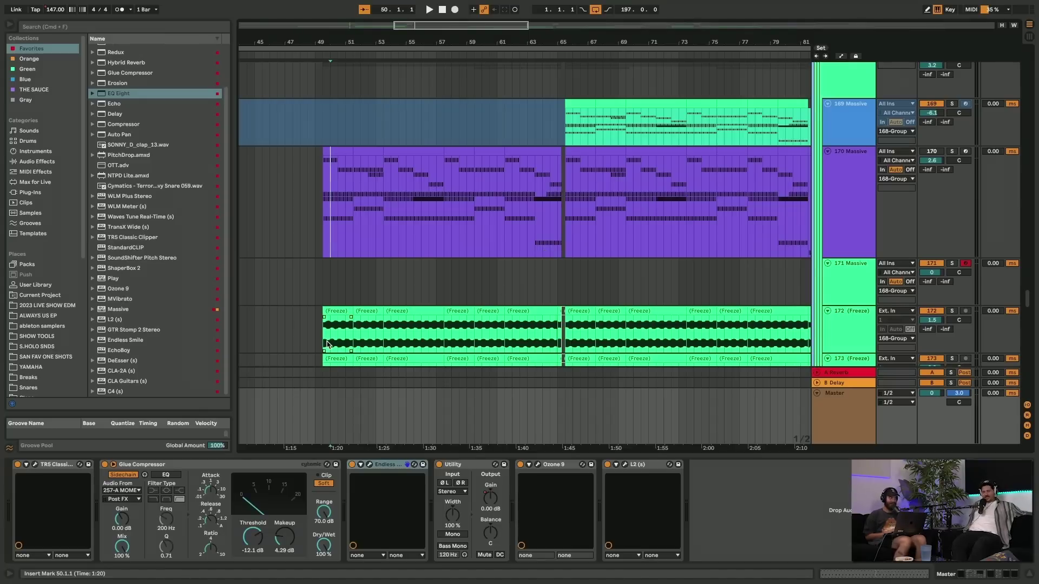
- Open the Master's TR5 Classic Clipper, play the drop from 50.1.1 and set the clipper's Gain to 11.9 dB
key(space)
click(35, 465)
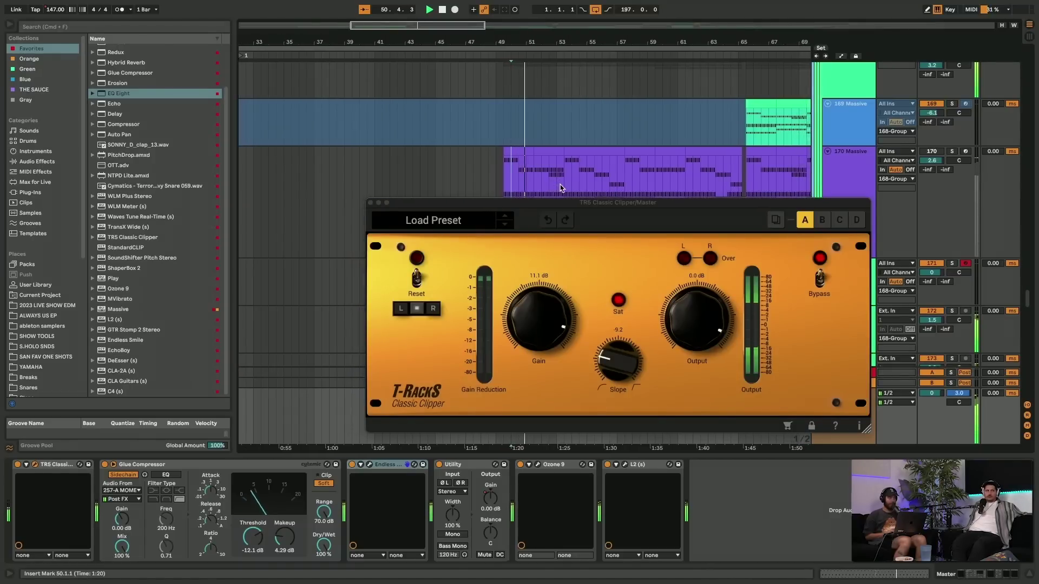
click(524, 149)
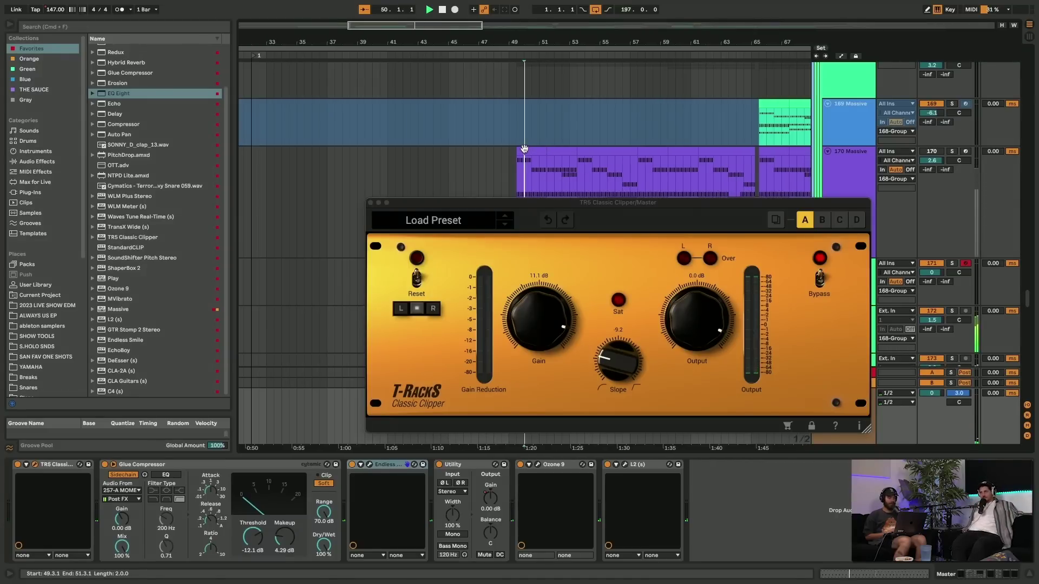
key(space)
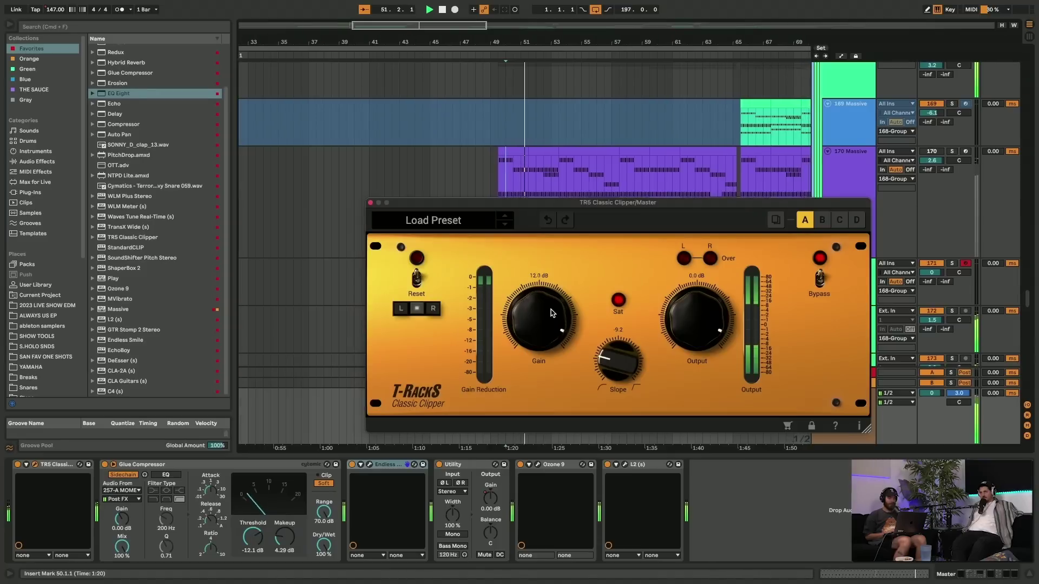
mouse_move(551, 321)
mouse_down()
mouse_move(555, 285)
mouse_move(545, 310)
mouse_up()
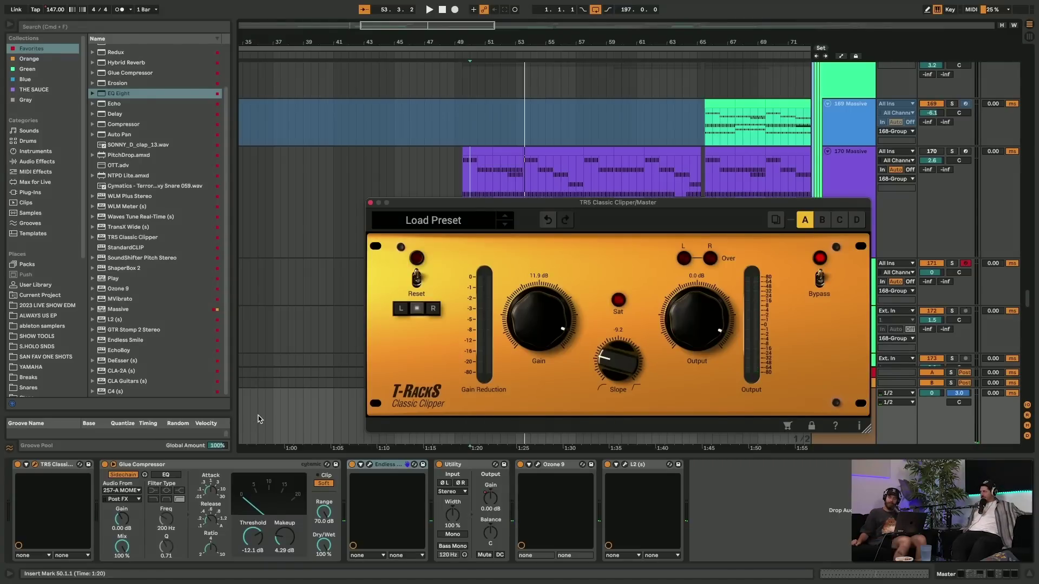
- Search the browser for "wlm", add WLM Meter (s) to the end of the Master chain and open its window
key(super+f)
text(wlm)
click(124, 58)
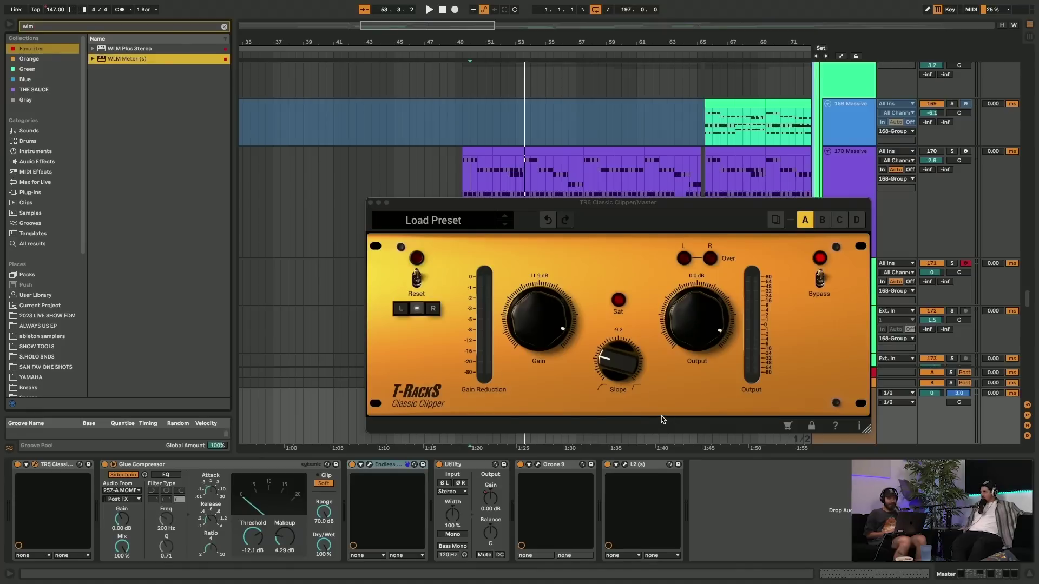
key(Return)
click(712, 465)
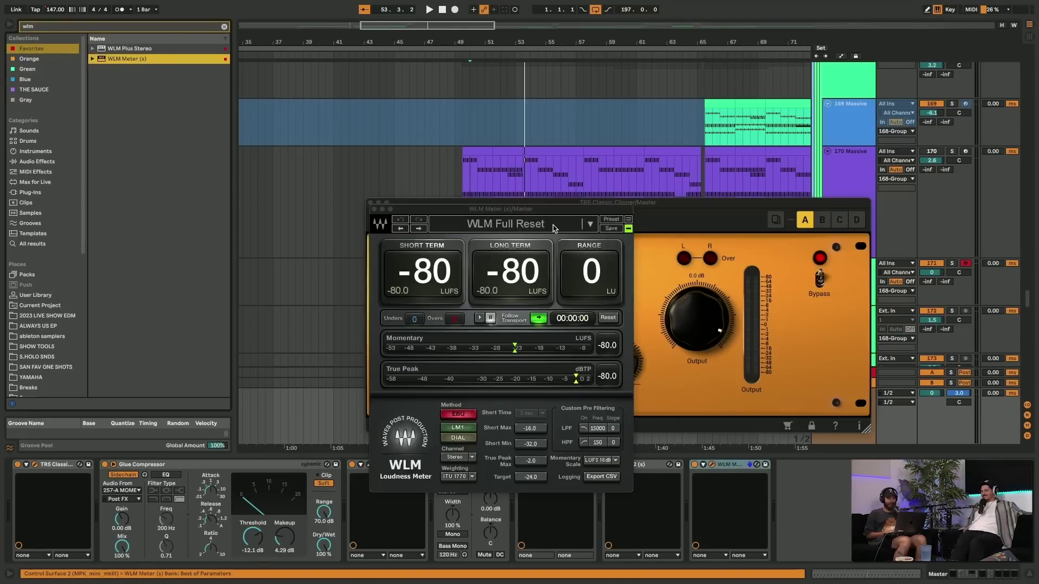
- Move the WLM Meter window aside and play the drop from 50.1.1 to measure its loudness
drag(519, 211, 641, 211)
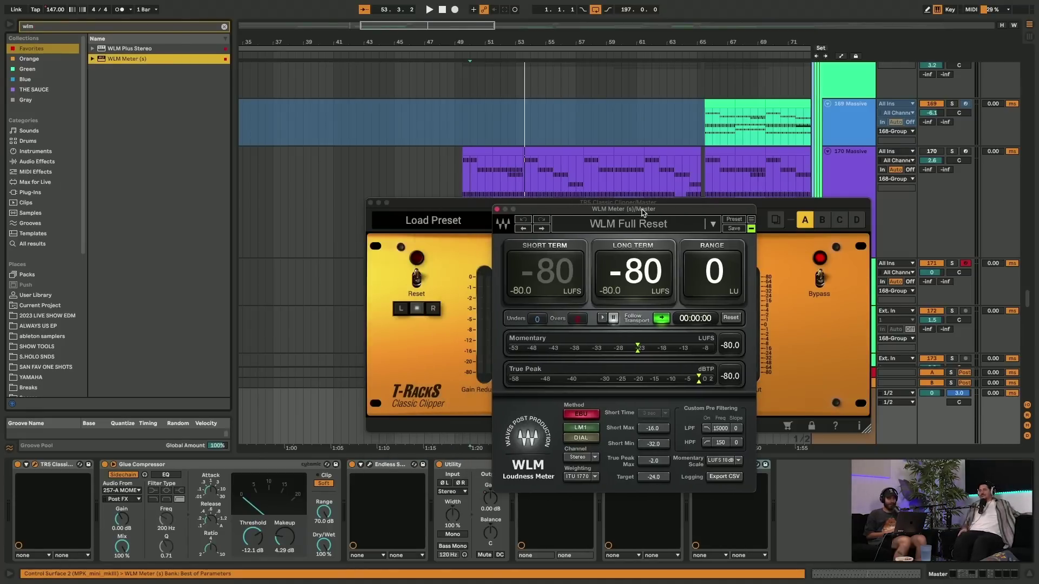
key(space)
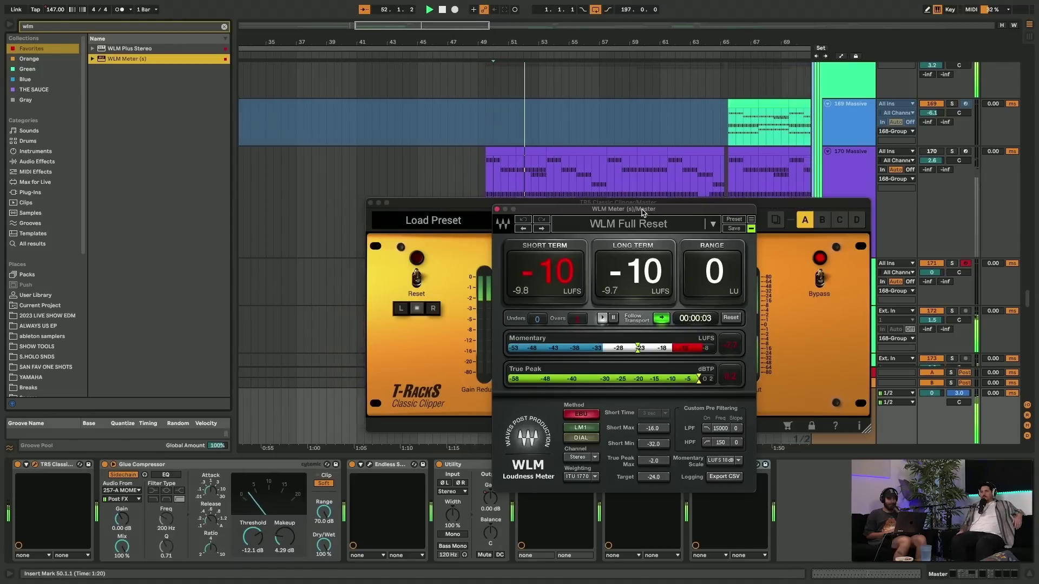
key(space)
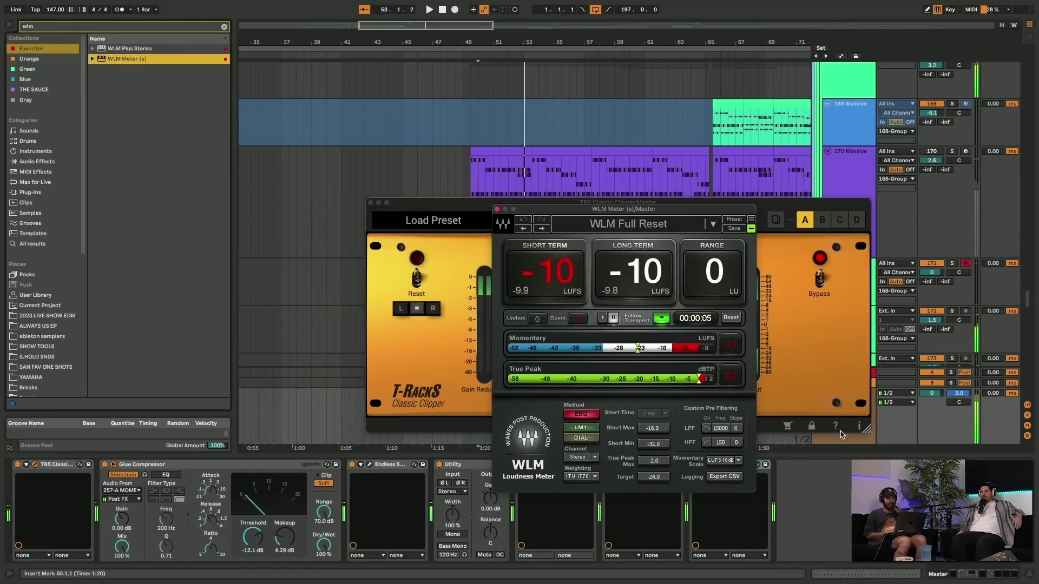
- Open the Master's L2 limiter and lower its Threshold to -8.9 while playing the drop from 50.1.1 against the loudness meter
drag(635, 210, 537, 107)
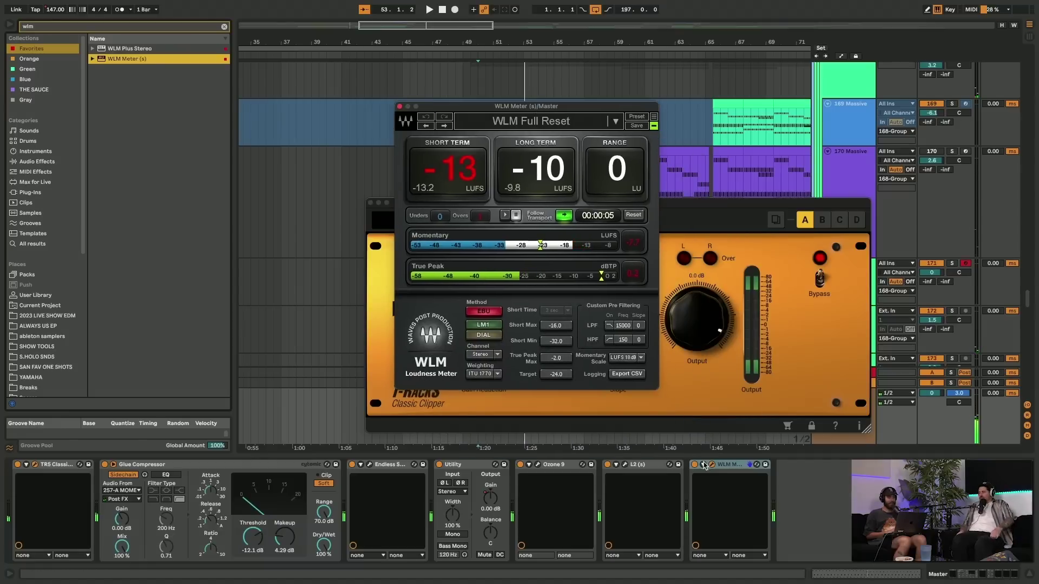
click(625, 466)
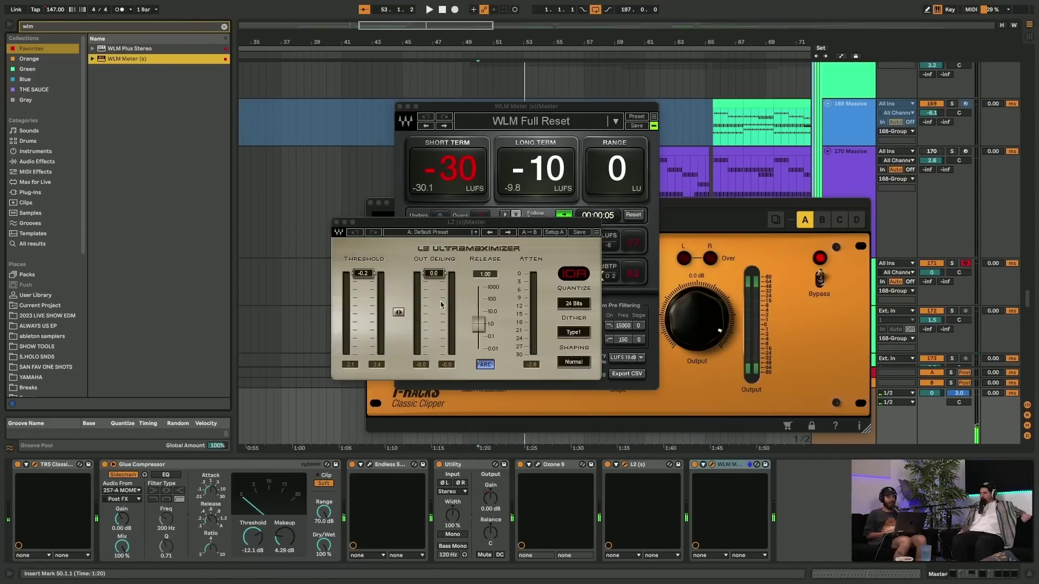
drag(365, 276, 364, 292)
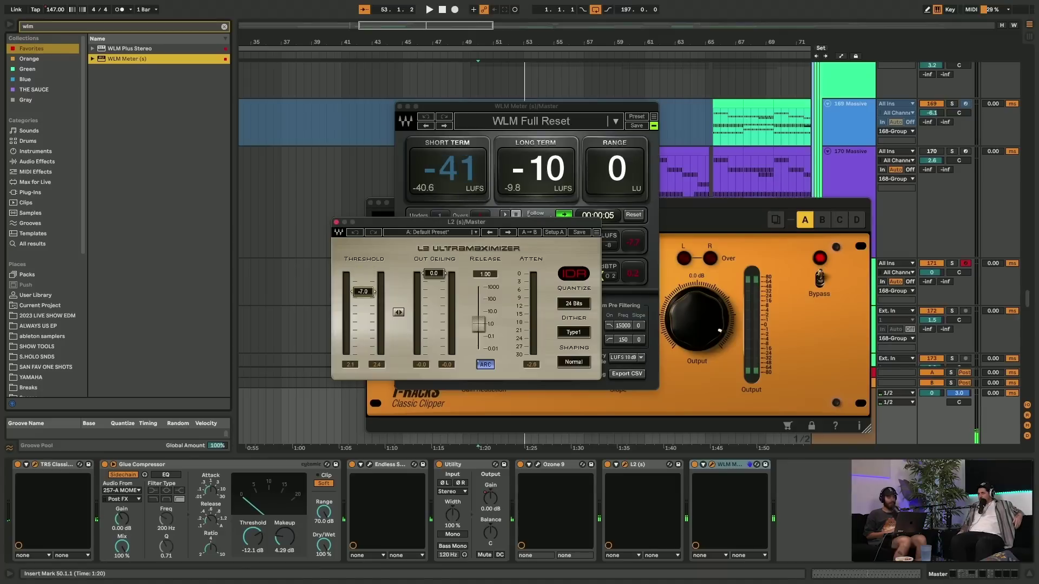
key(space)
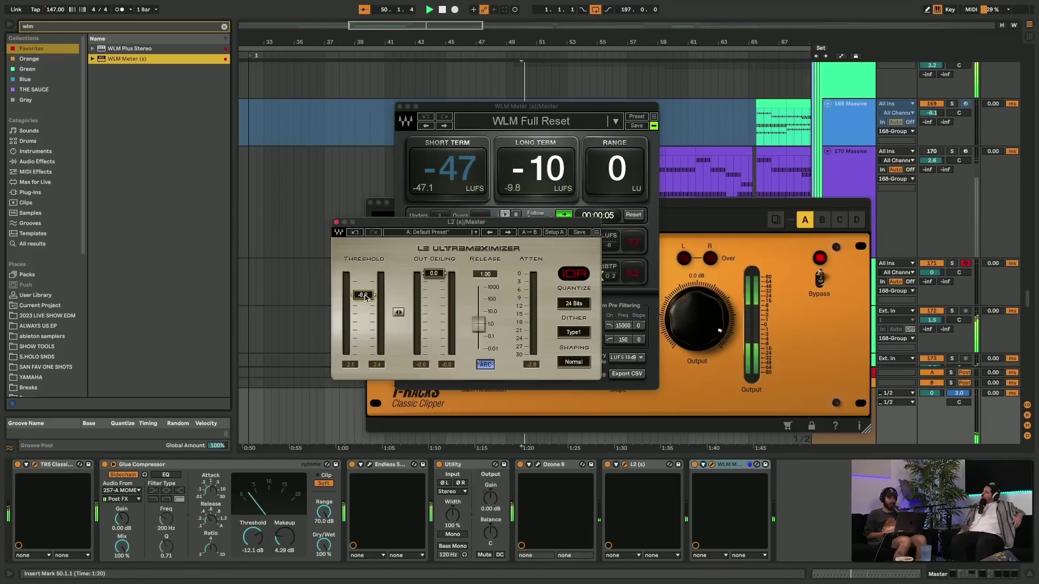
drag(364, 295, 363, 294)
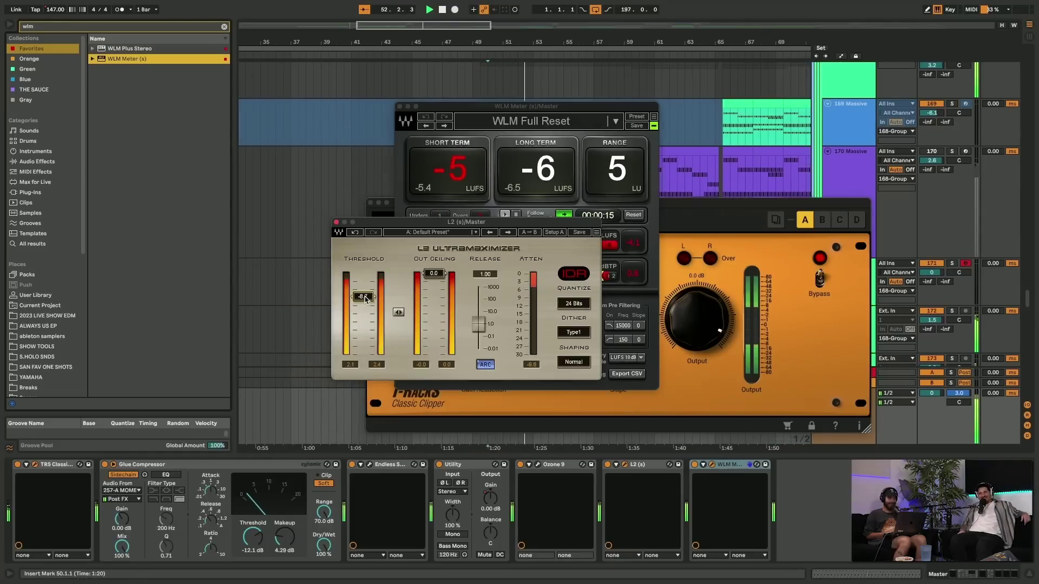
drag(366, 300, 363, 297)
key(space)
key(space)
key(space)
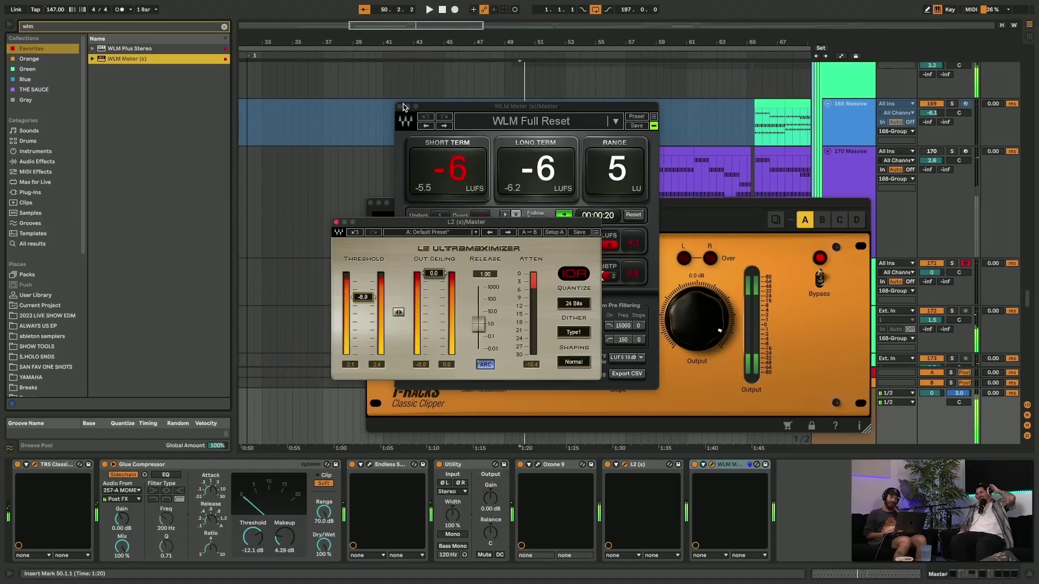
- Close the WLM Meter, L2 and TR5 Classic Clipper windows
click(404, 106)
click(400, 106)
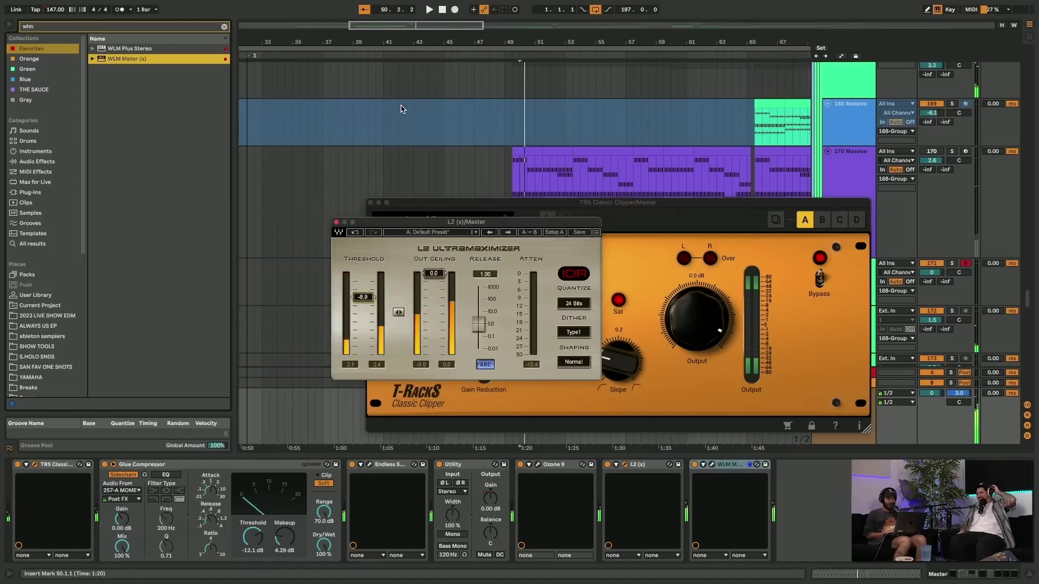
click(336, 222)
click(370, 204)
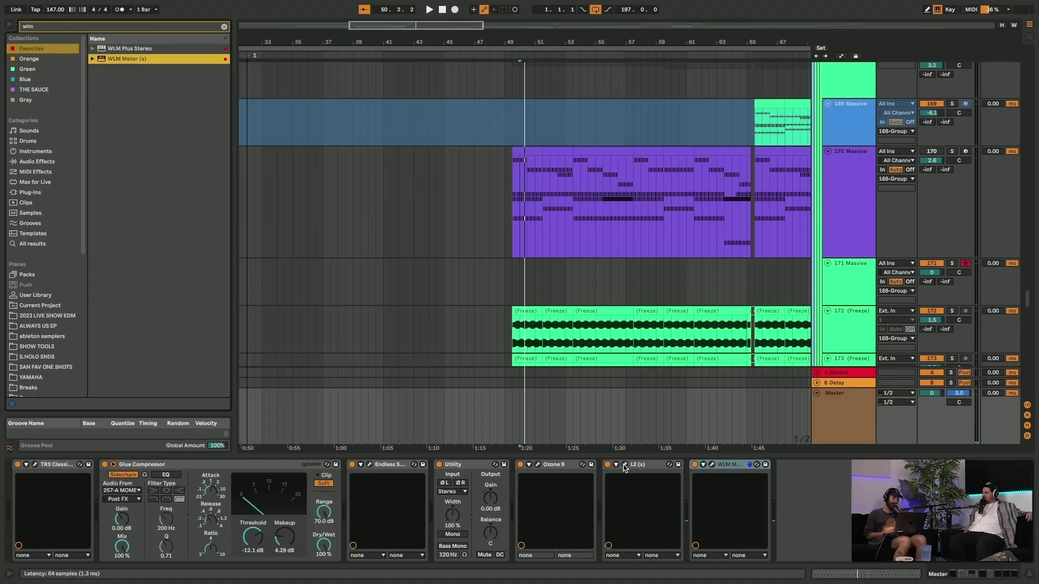
- Open Ozone 9 on the Master and examine its Equalizer 1 and Imager modules, playing a moment of the drop
click(538, 465)
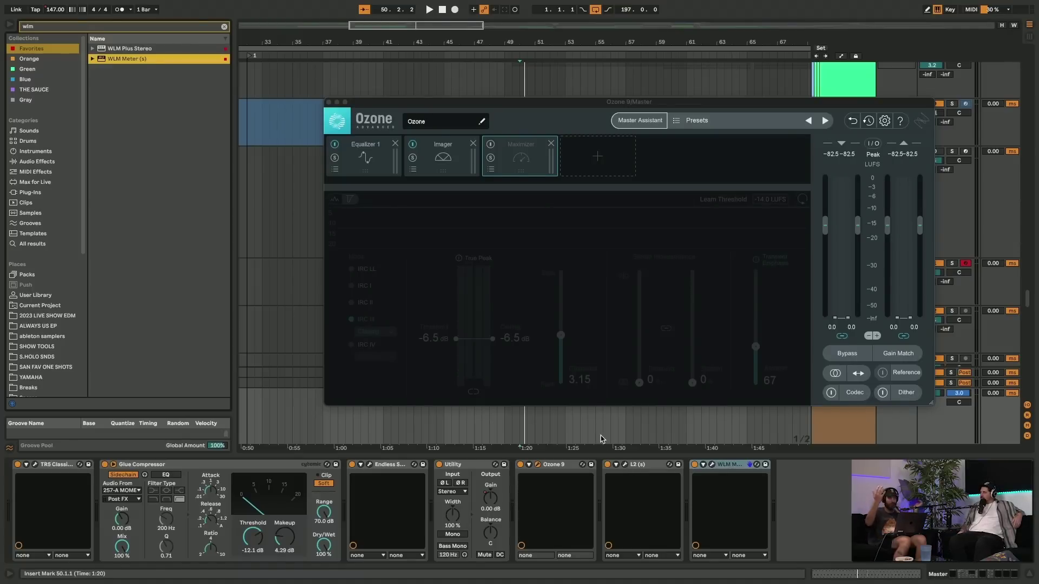
click(347, 146)
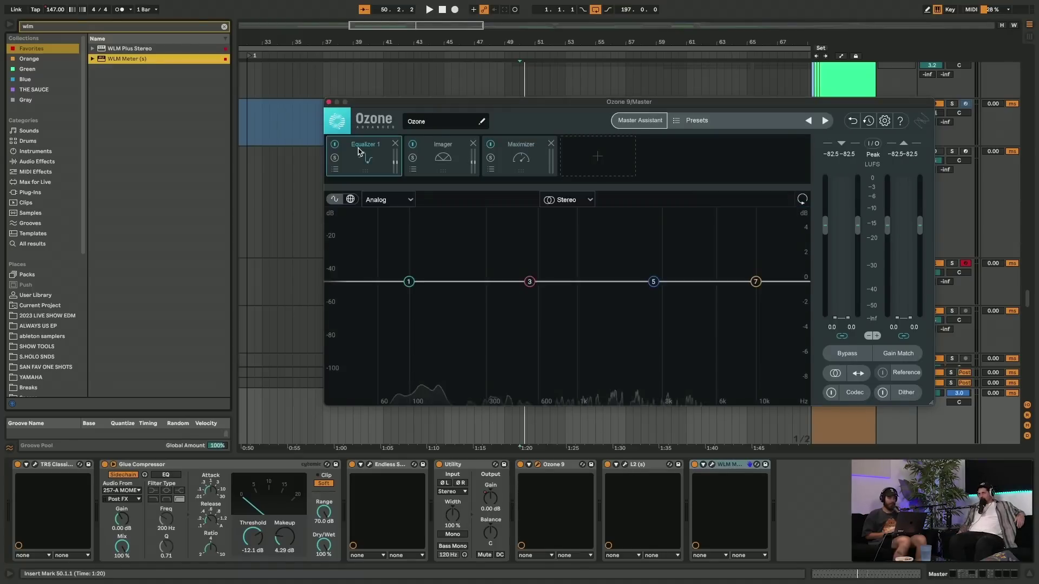
key(space)
click(449, 170)
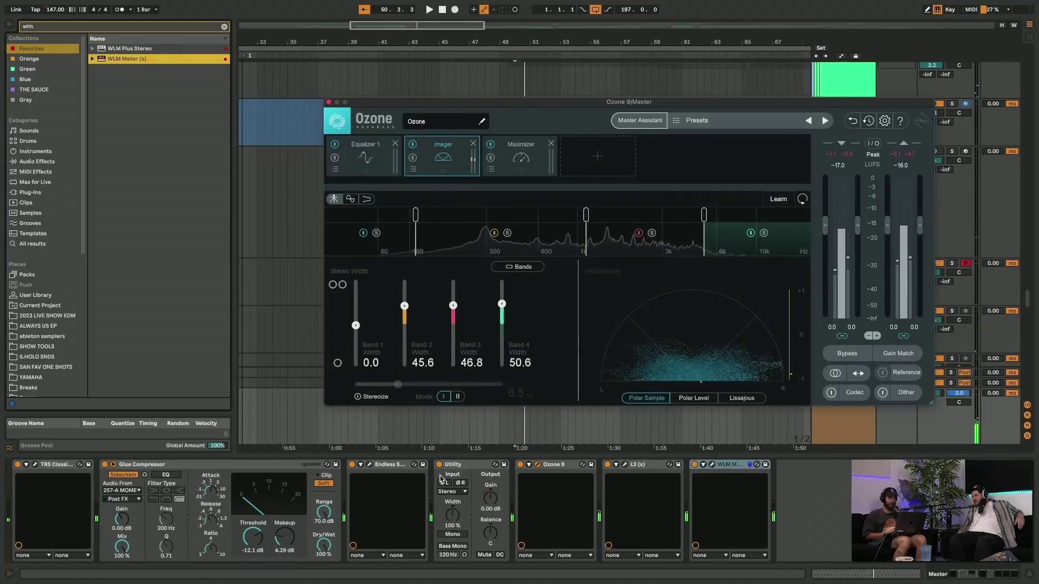
- Examine the Ozone 9 Maximizer settings and bring up the L2 limiter window beside them
click(371, 466)
click(371, 467)
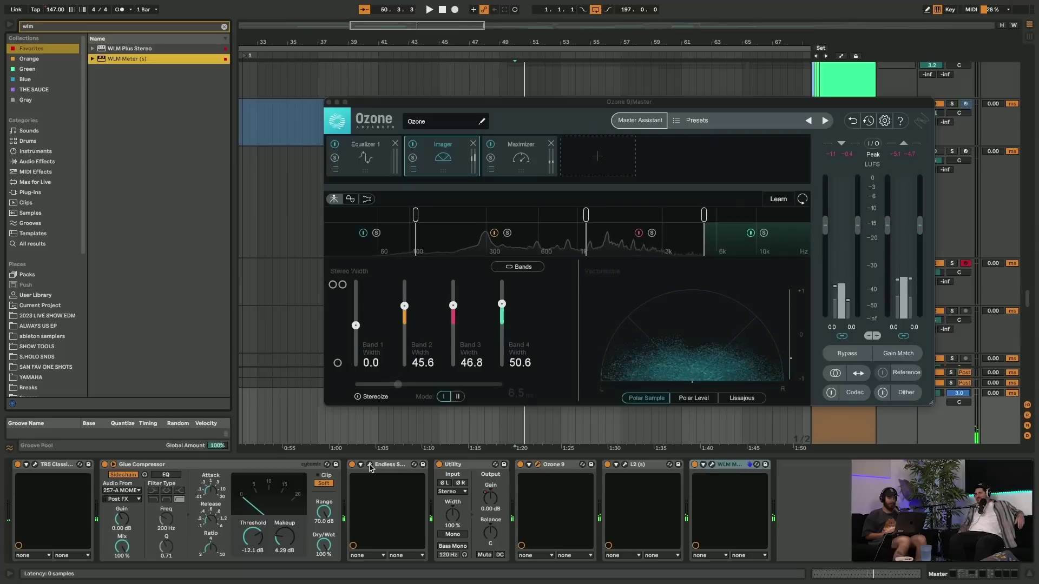
click(539, 466)
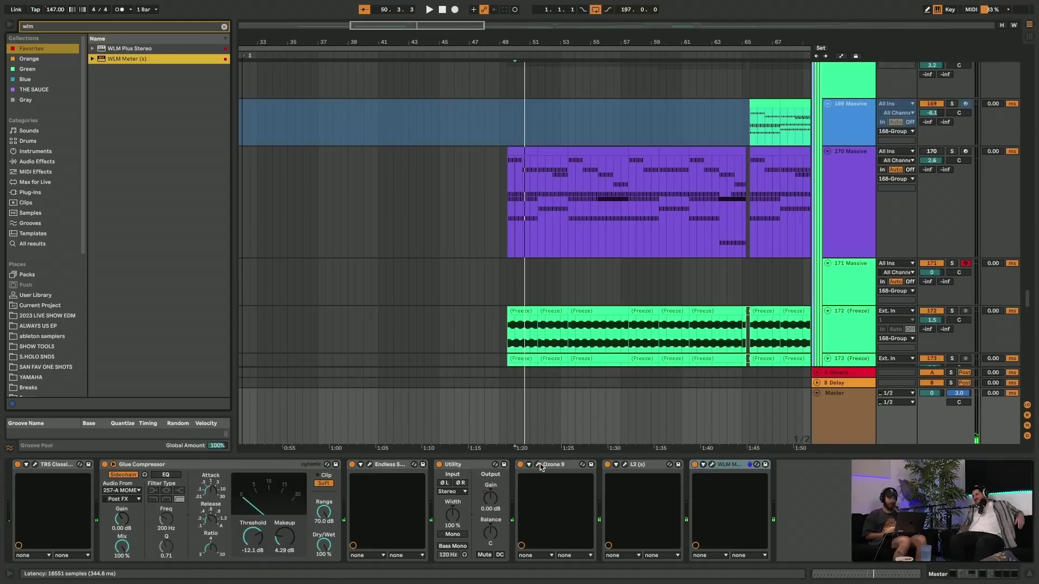
click(539, 466)
click(522, 172)
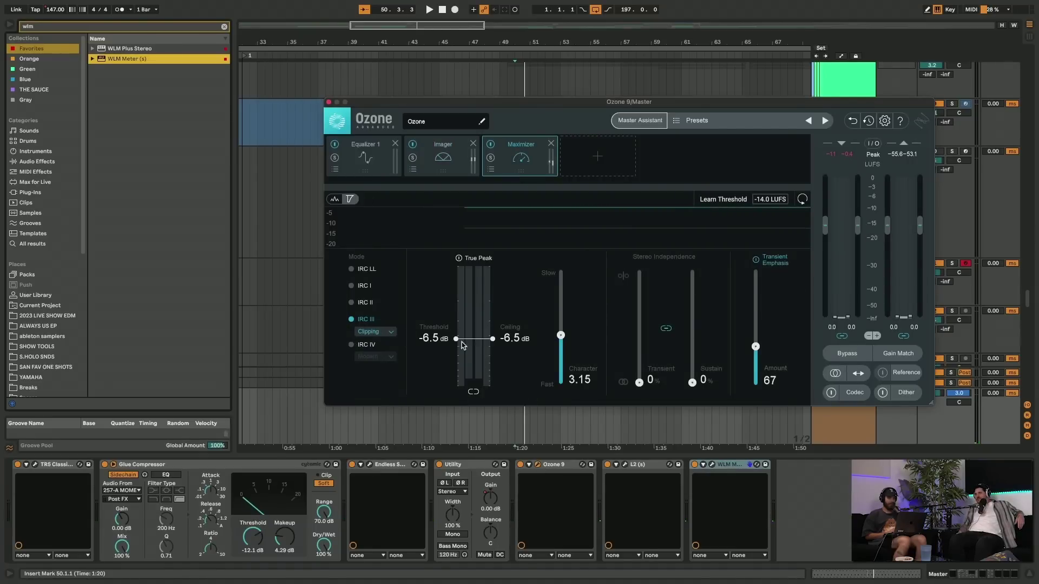
click(626, 466)
drag(490, 219, 715, 223)
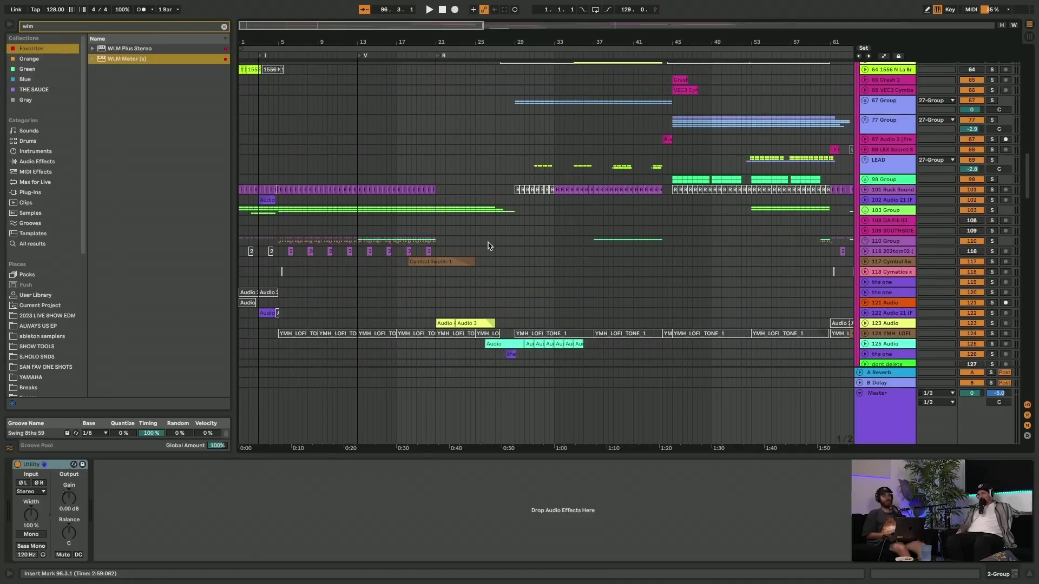
- Unfold the arrangement's tracks in the 128 BPM project and play the song from 3.3.1 with the system volume raised
scroll(487, 246, down, 20)
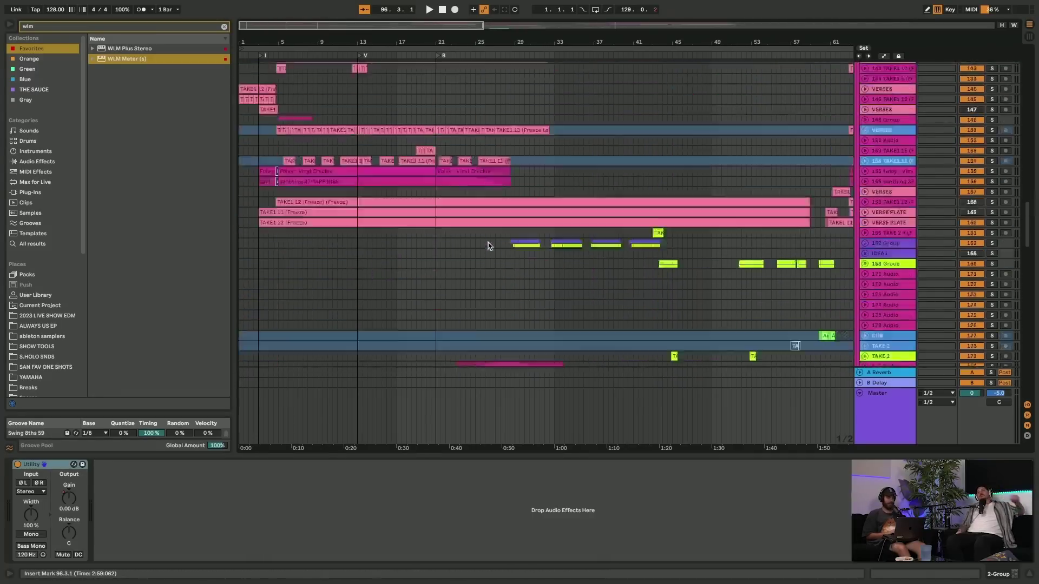
alt+click(865, 131)
scroll(626, 163, up, 15)
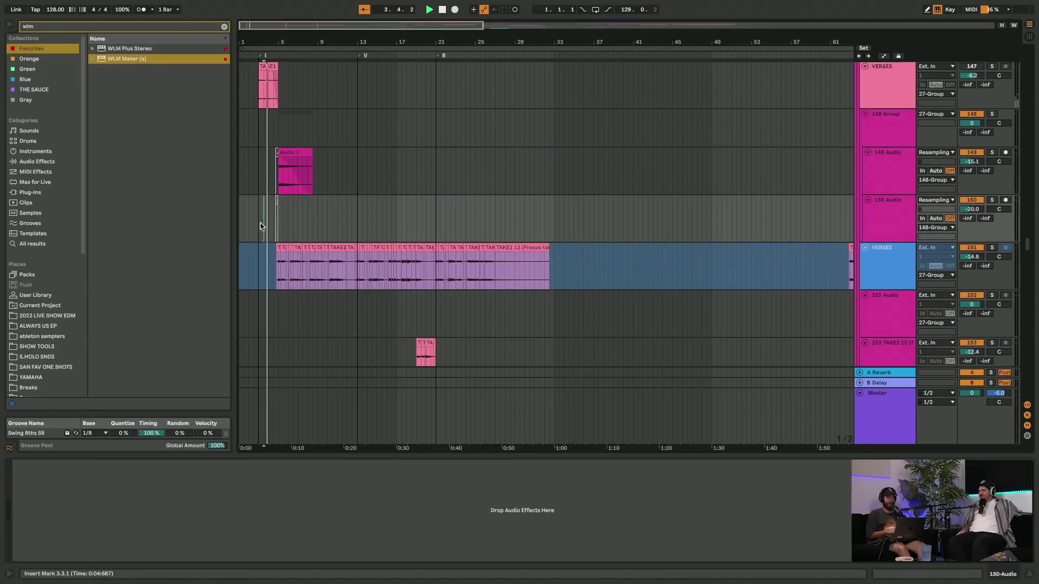
key(XF86AudioRaiseVolume)
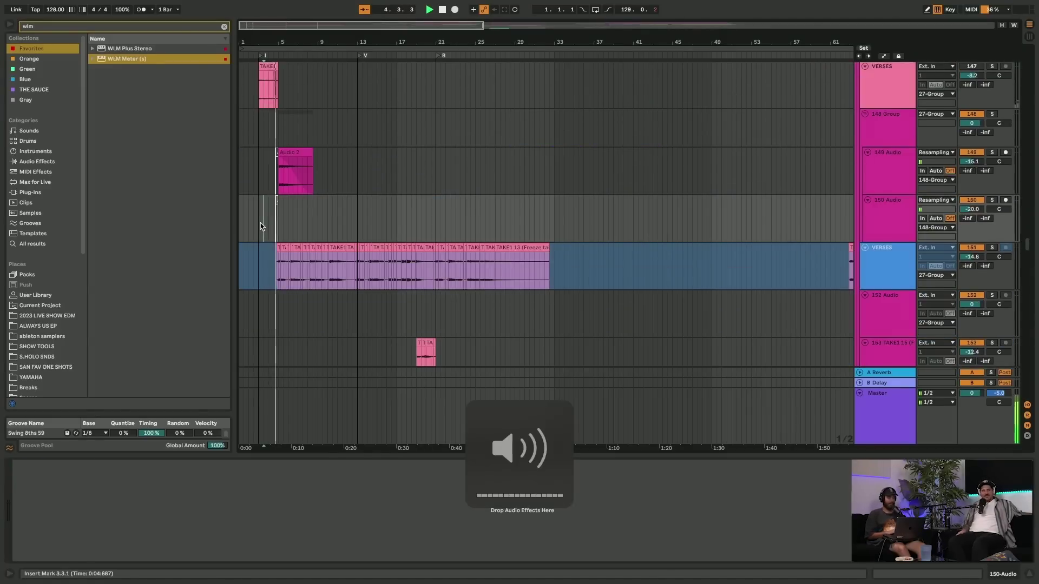
- Look through the vocal, guitar, percussion and synth tracks while the intro and verse play
scroll(260, 226, down, 15)
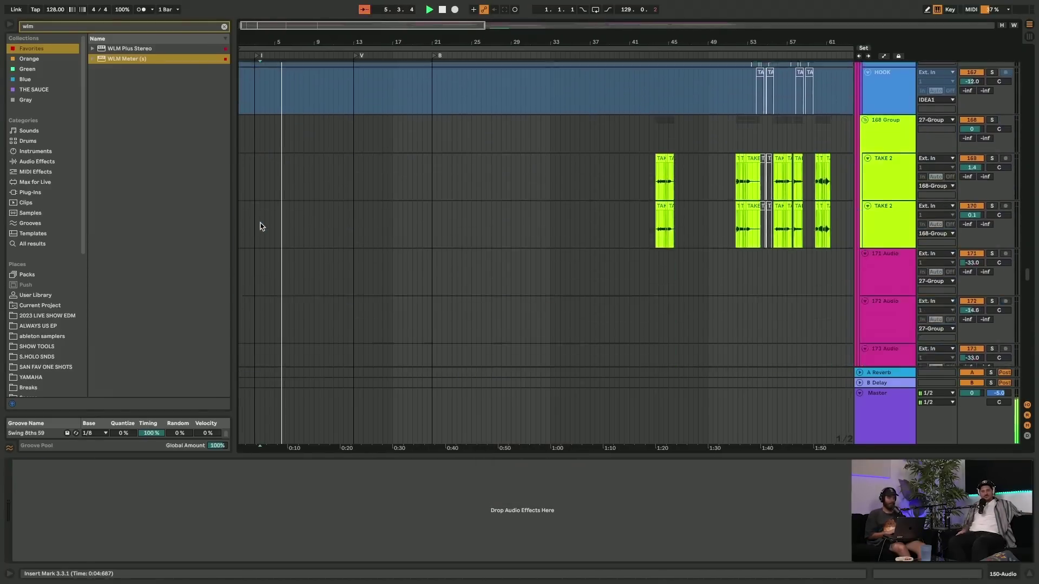
scroll(261, 226, down, 20)
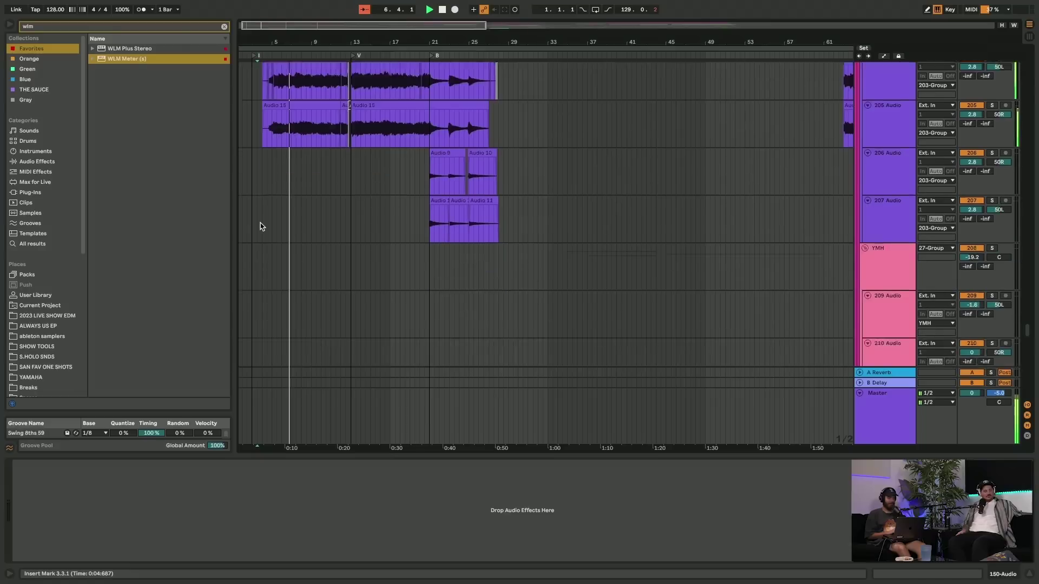
scroll(261, 226, down, 20)
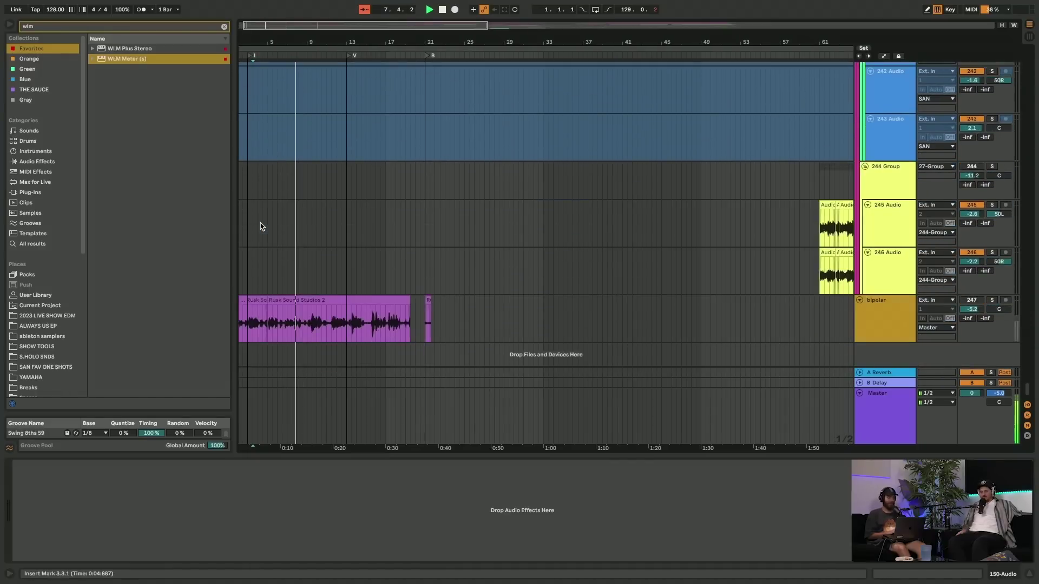
scroll(260, 226, up, 20)
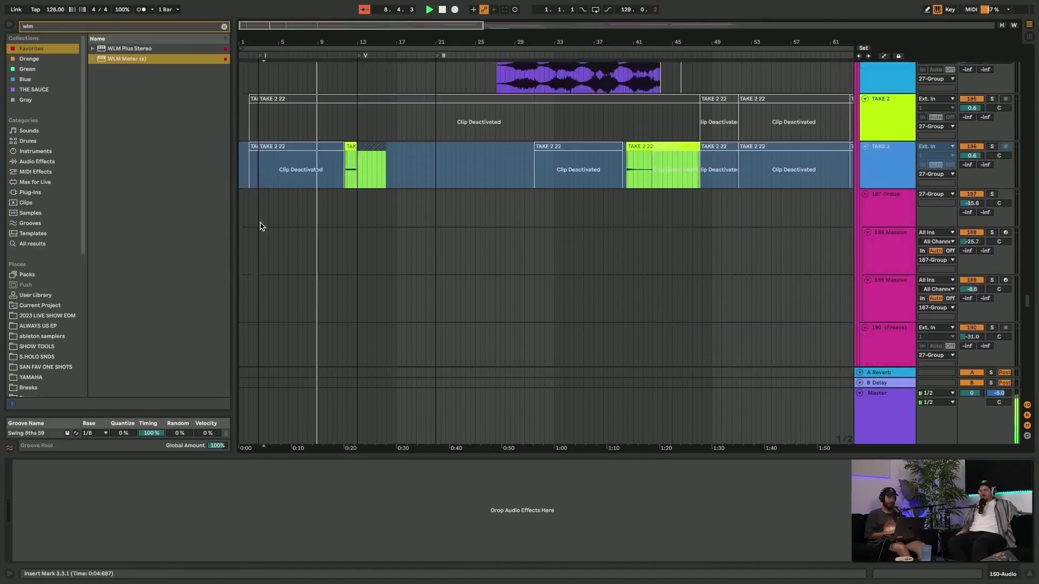
scroll(261, 226, up, 20)
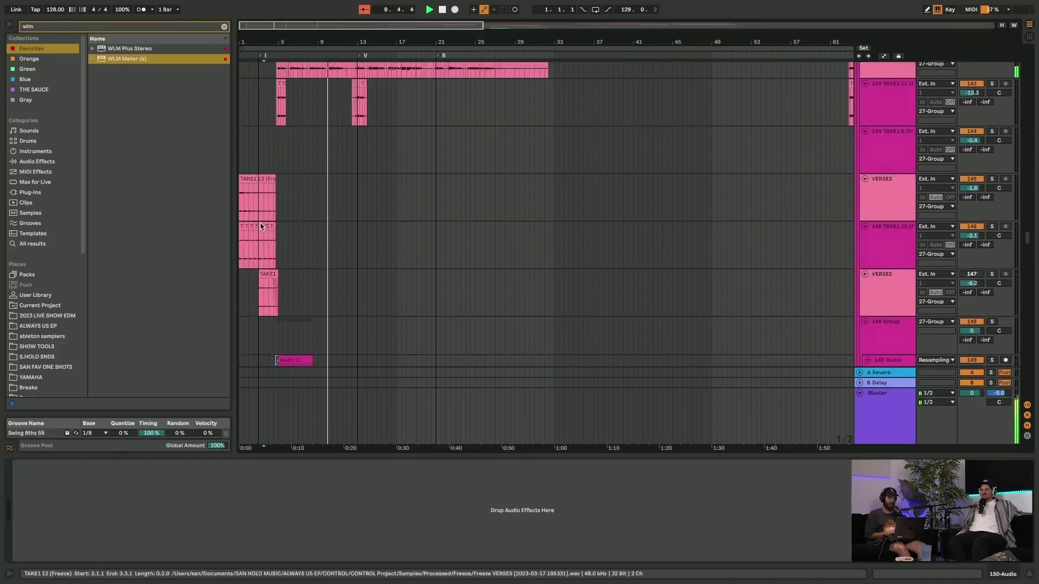
scroll(260, 226, up, 17)
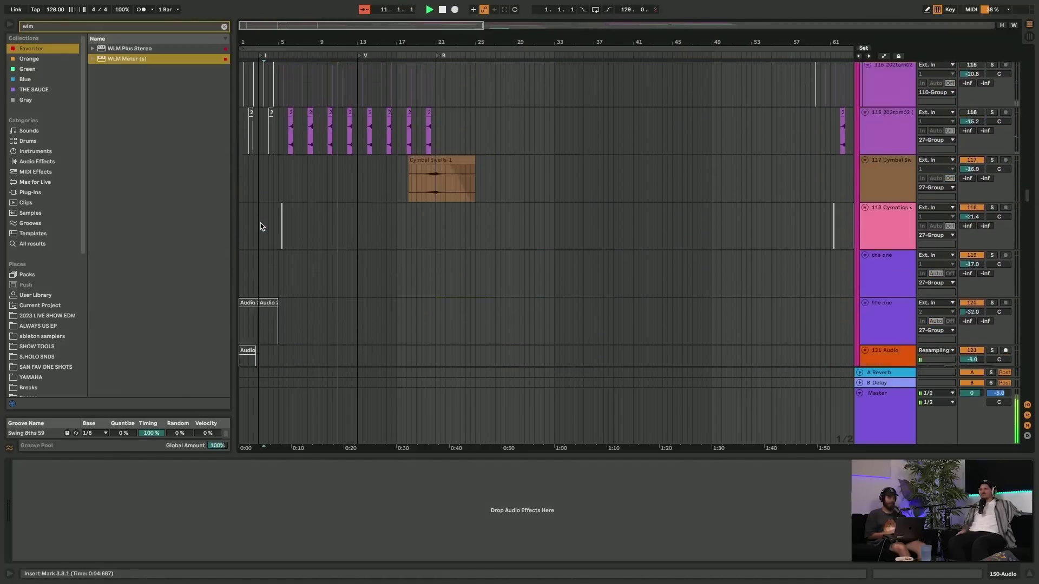
scroll(261, 226, up, 8)
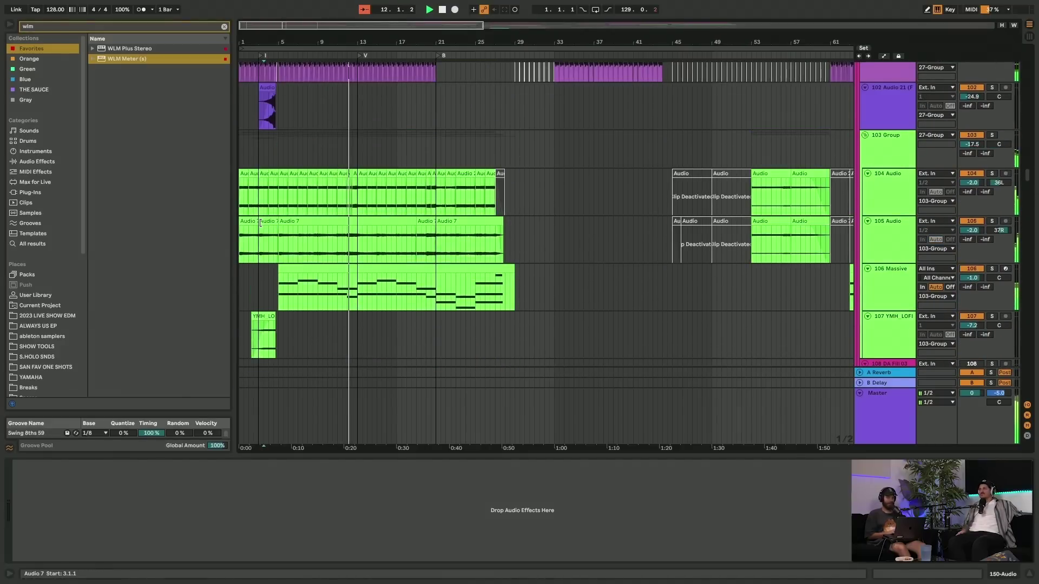
scroll(582, 191, up, 4)
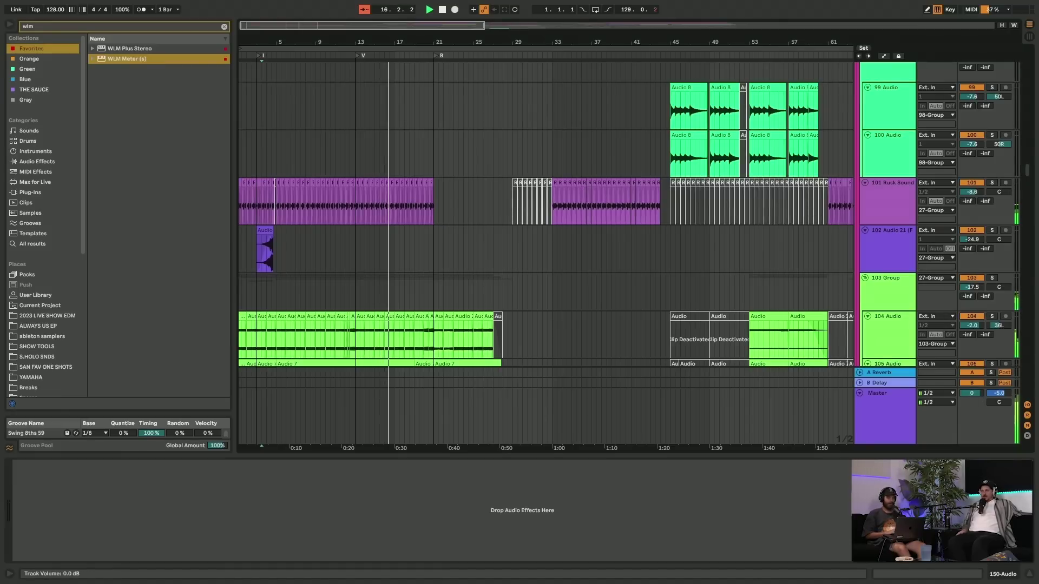
- Lower the Master volume to -16.4 dB during playback, and reset it to 0 dB
drag(972, 394, 972, 436)
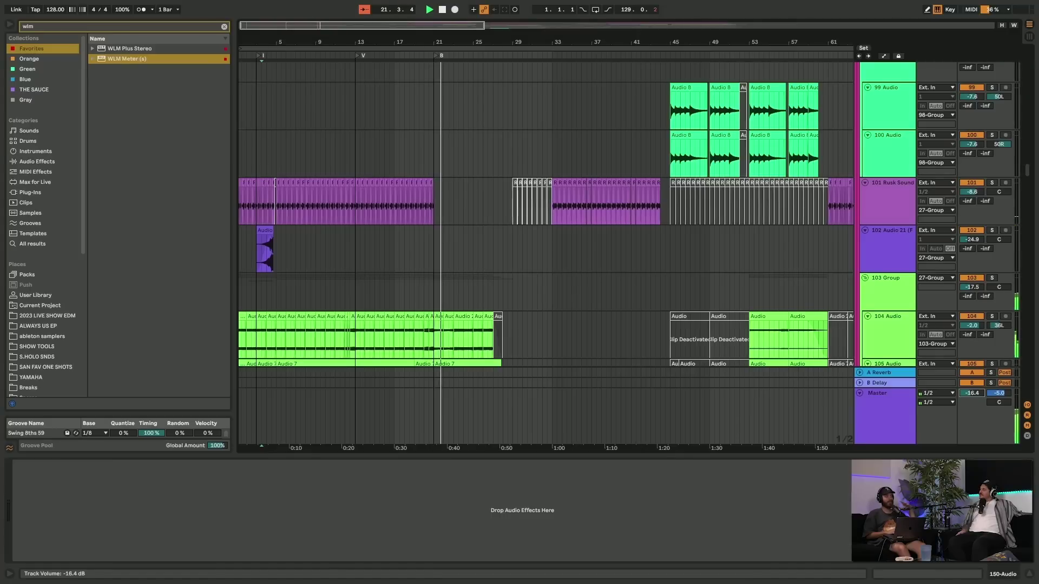
drag(972, 393, 972, 367)
double_click(971, 395)
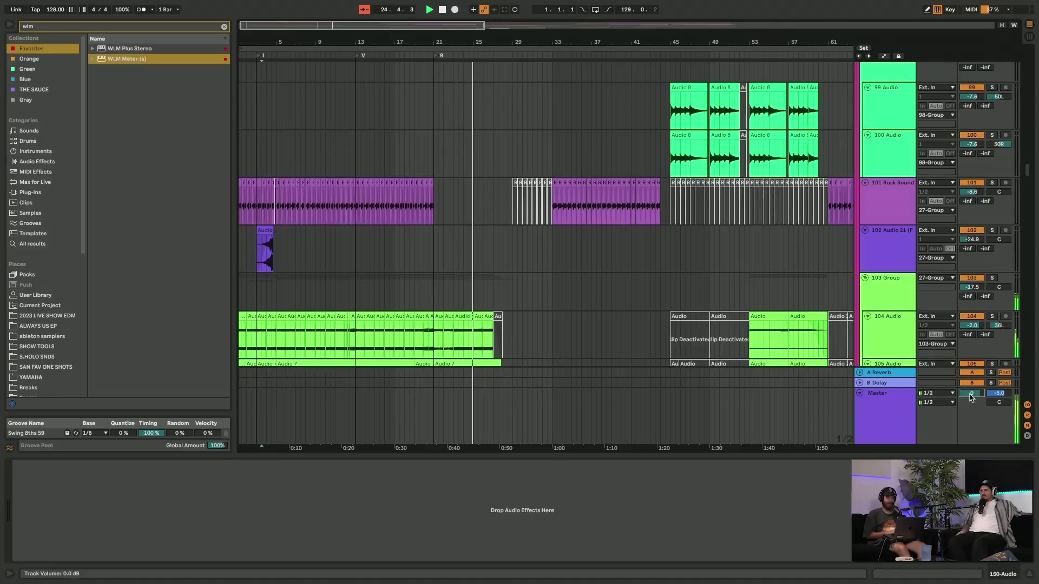
- Look down the arrangement from the percussion tracks to the HOOK and HOOK DUB vocals as the section at bar 29 plays
scroll(678, 235, down, 3)
scroll(678, 234, down, 10)
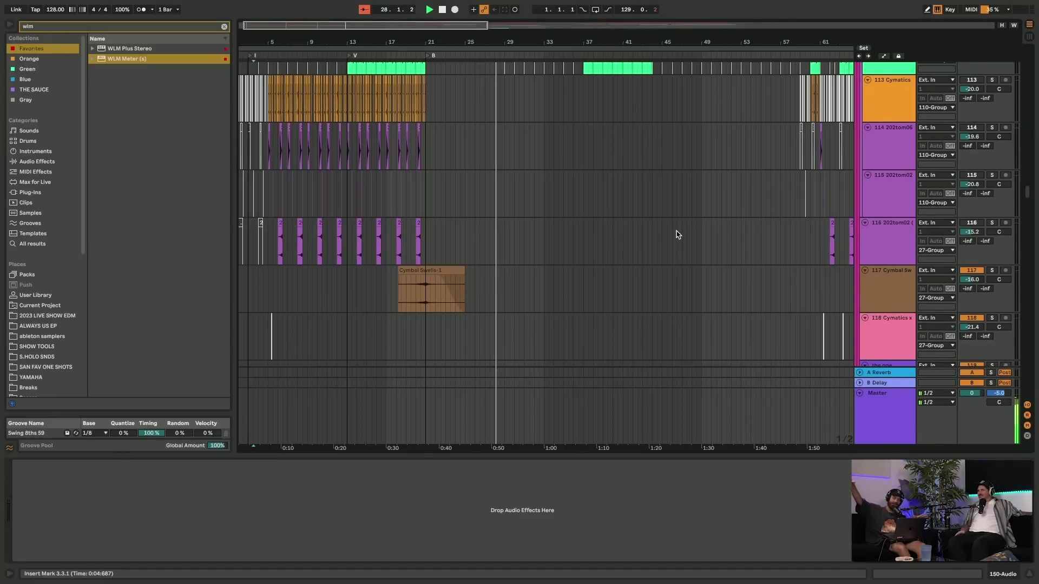
scroll(678, 235, down, 15)
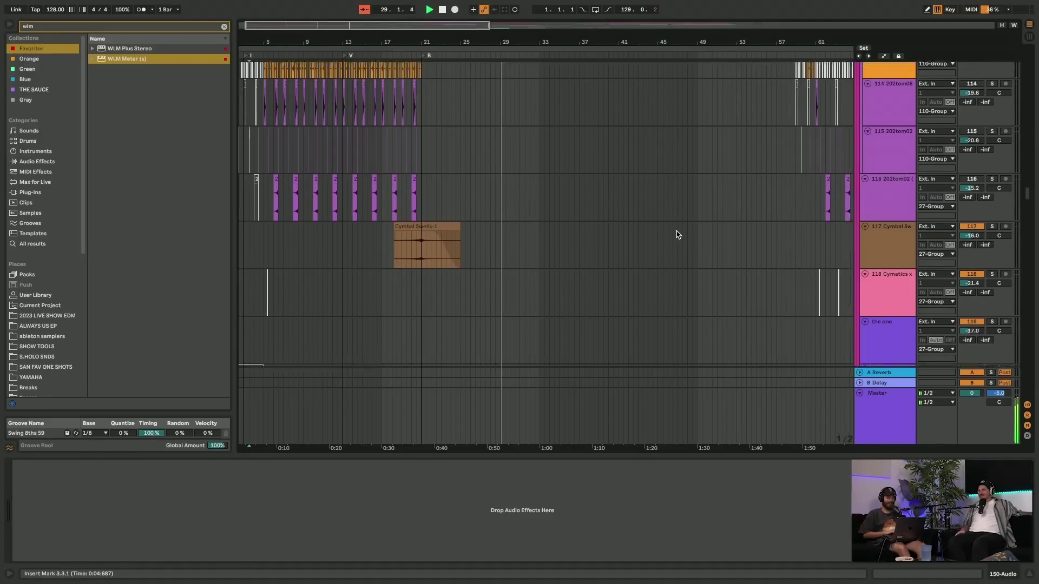
scroll(678, 235, down, 20)
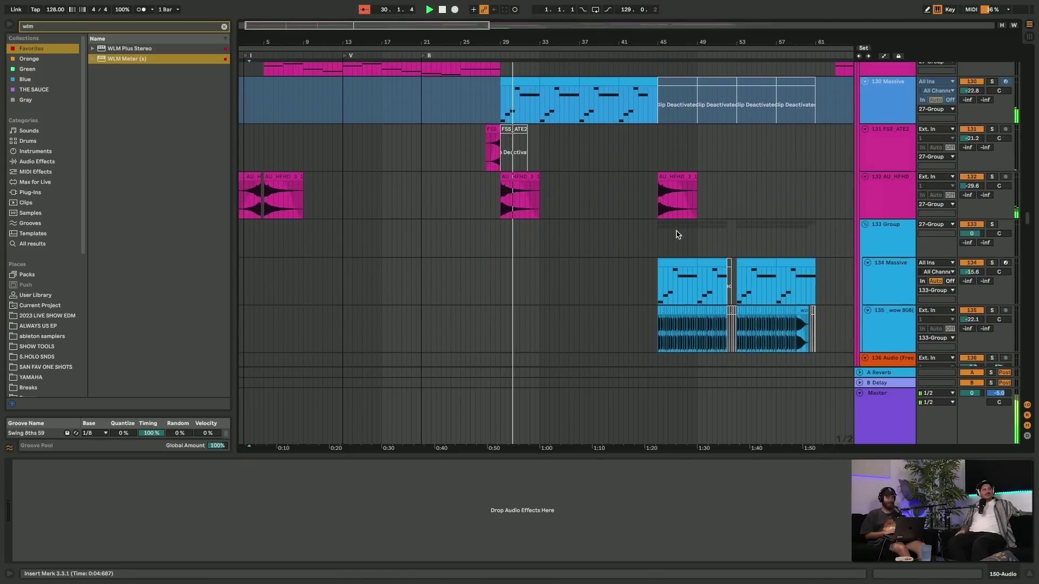
scroll(676, 233, down, 12)
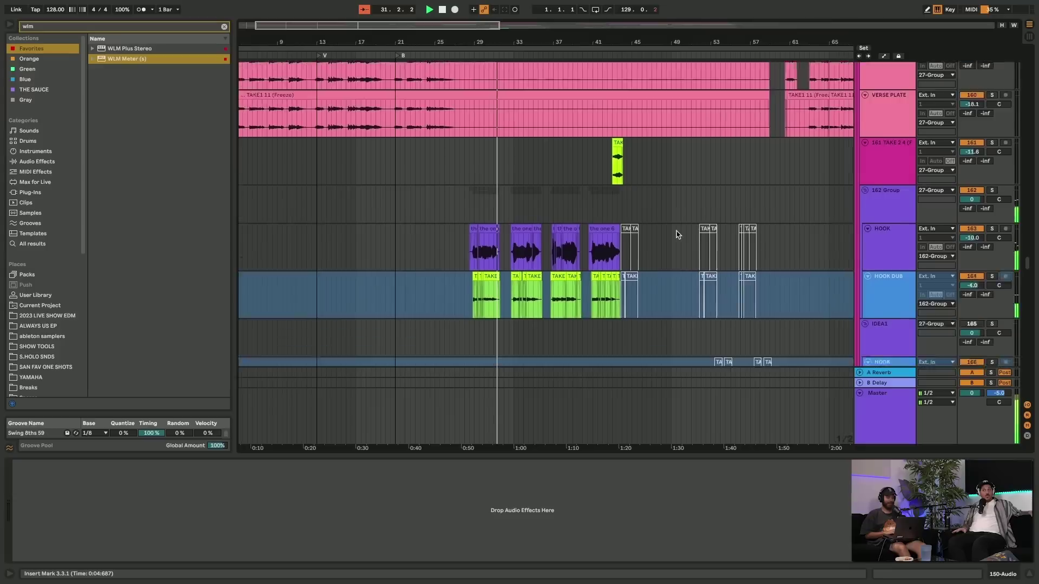
- Look through the HOOK, TAKE 2, DROP SAMPLE, extra gtr and 98 Group tracks as the section from bar 31 plays
scroll(676, 235, down, 15)
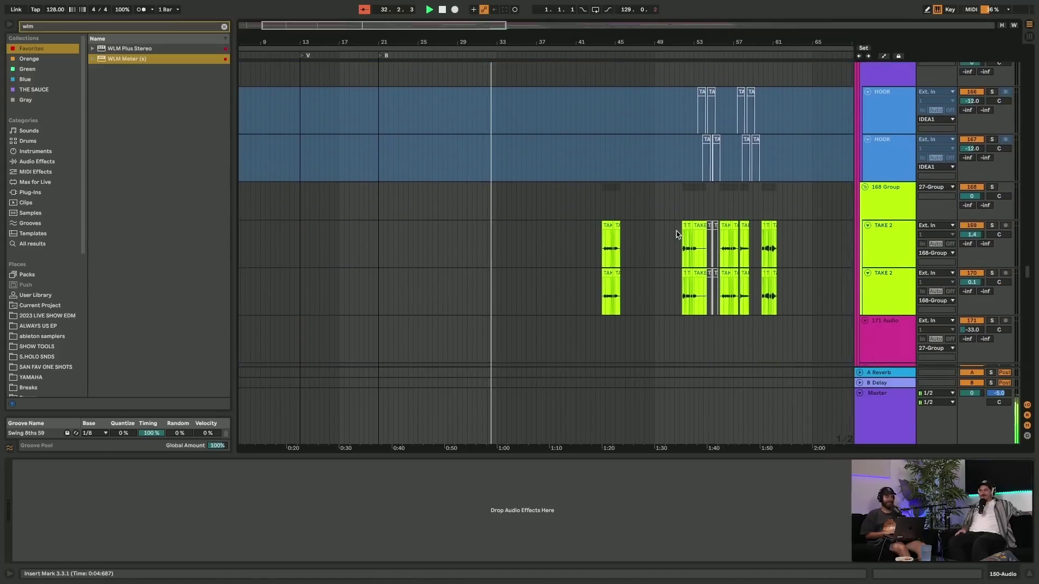
scroll(679, 234, down, 20)
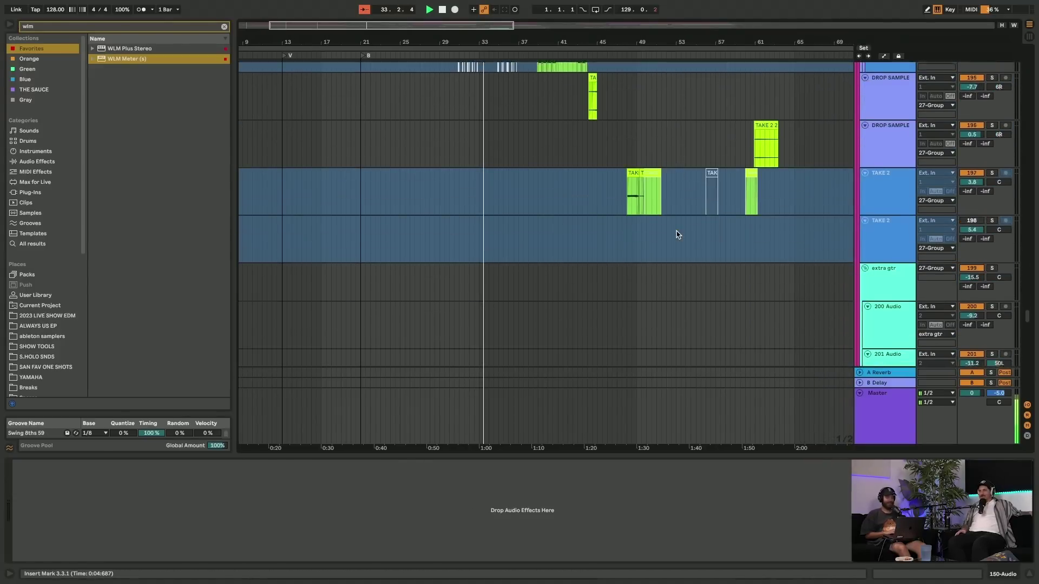
scroll(678, 235, down, 8)
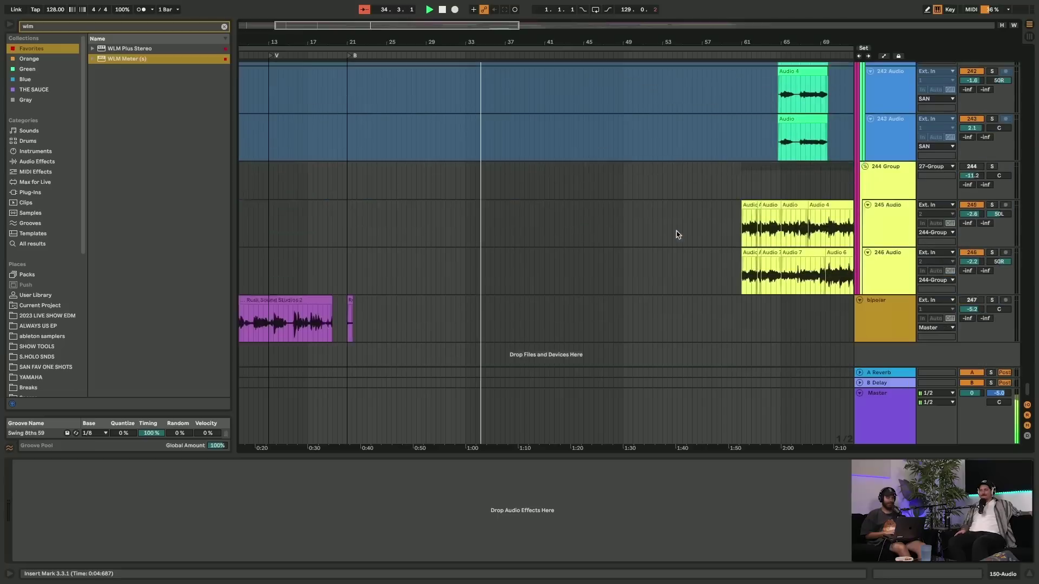
scroll(678, 234, up, 20)
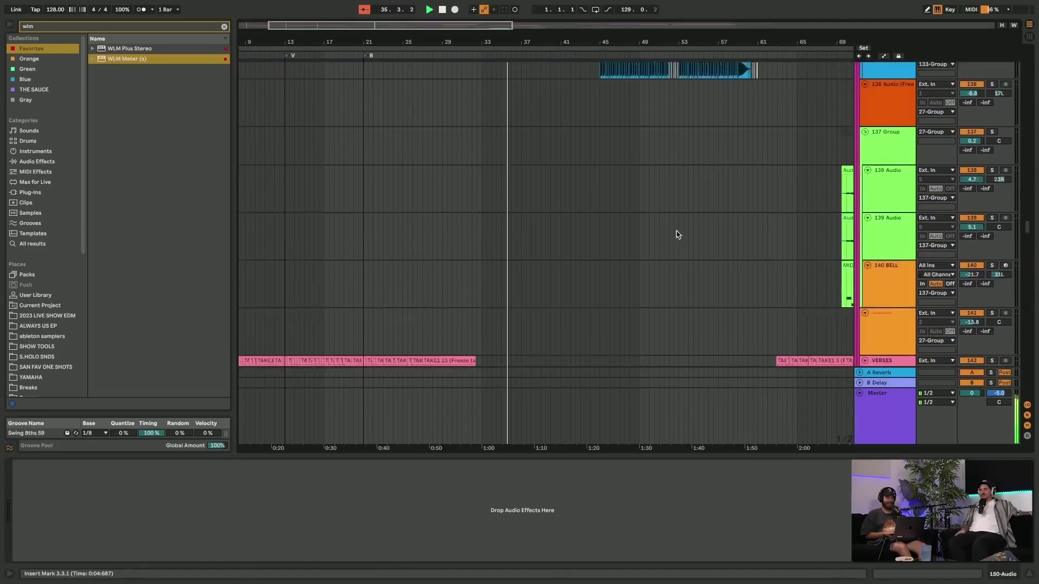
scroll(678, 234, up, 20)
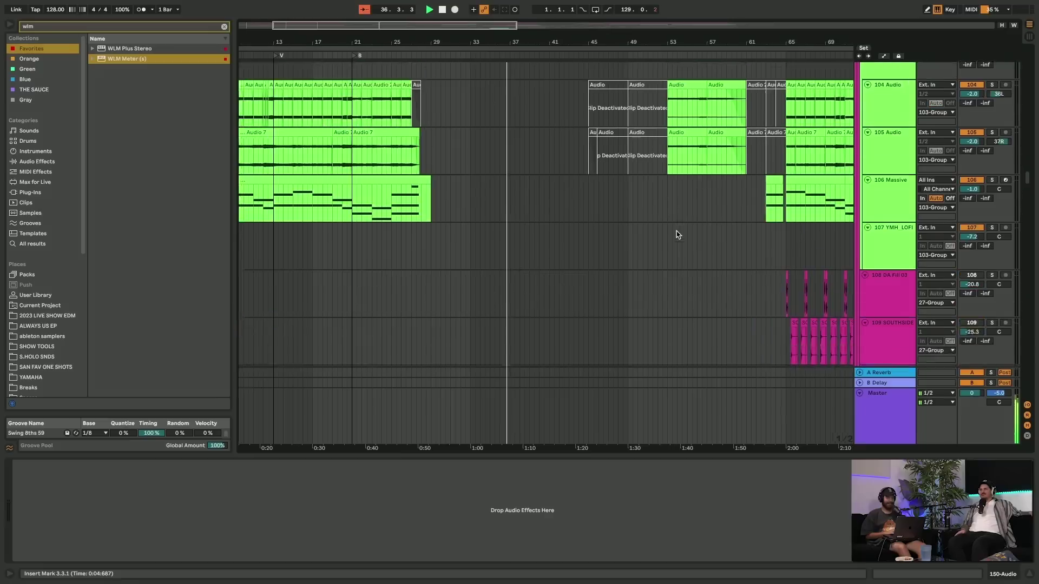
scroll(679, 234, up, 5)
scroll(678, 234, down, 3)
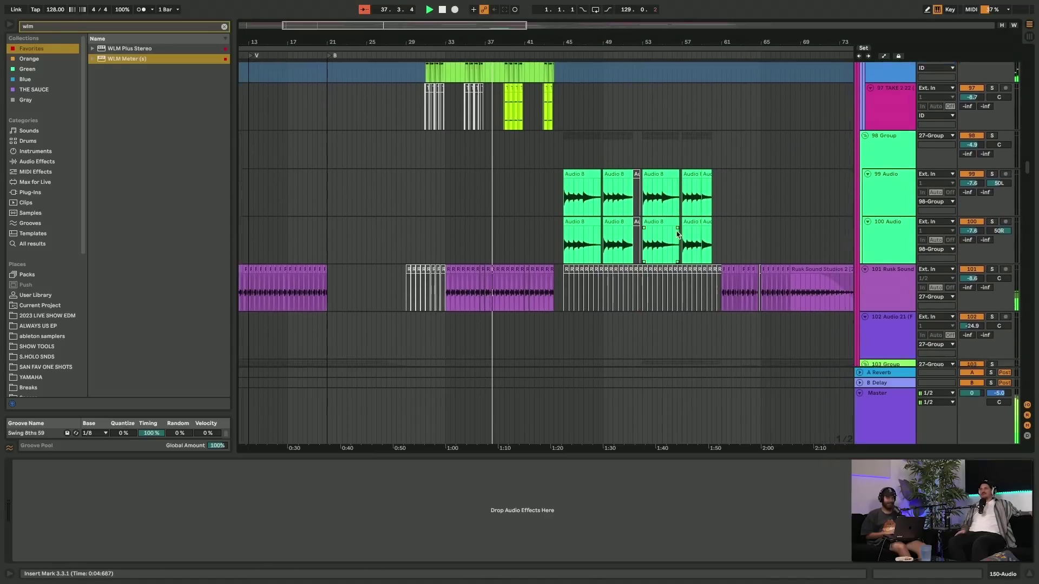
scroll(679, 235, down, 8)
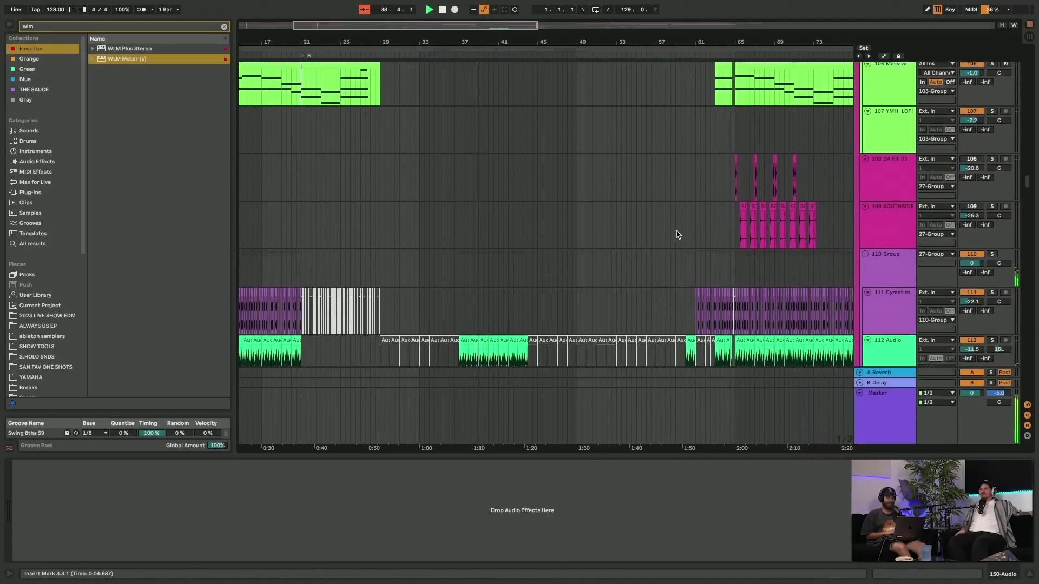
- Examine the PIANO tracks in 71 Group and the surrounding percussion and sweep tracks as playback runs into the drop at bar 45
scroll(678, 234, up, 20)
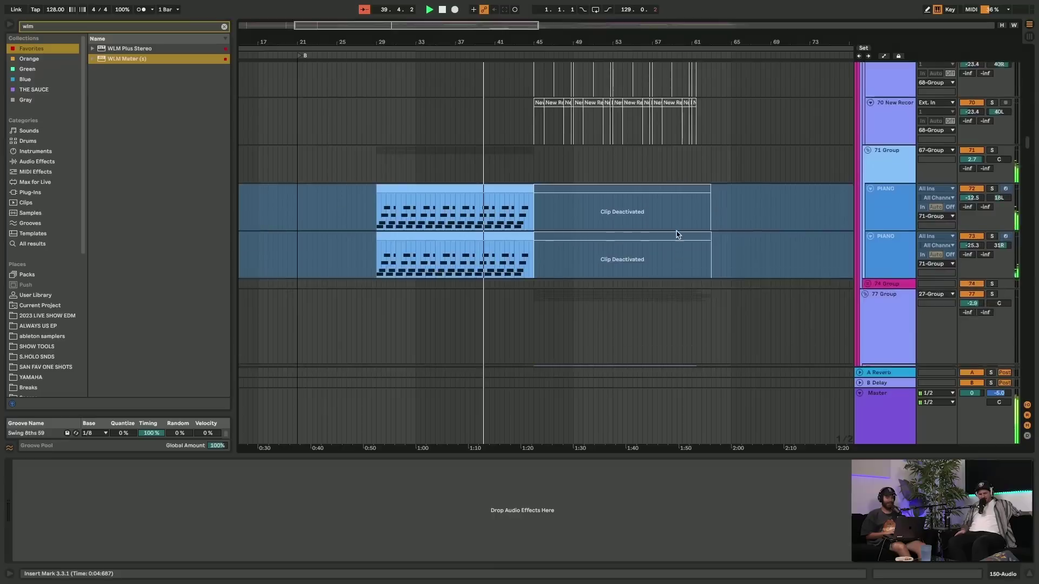
scroll(679, 234, down, 1)
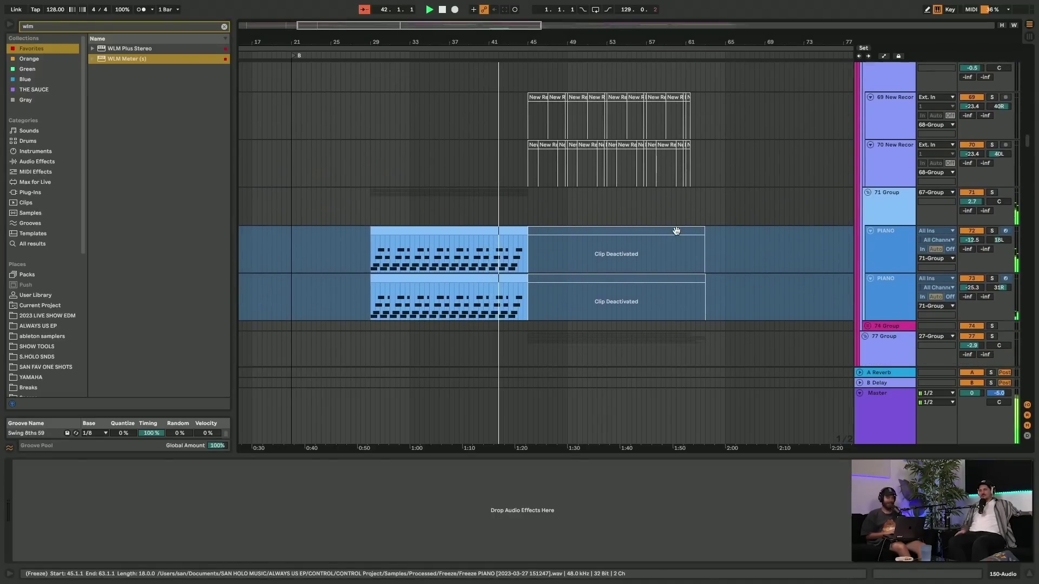
scroll(677, 231, up, 15)
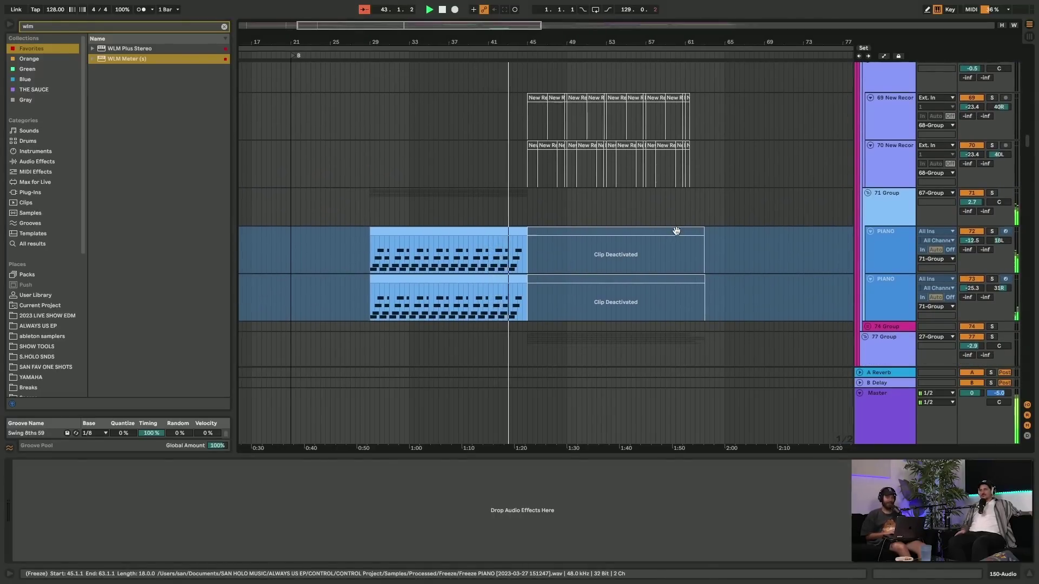
scroll(677, 235, up, 15)
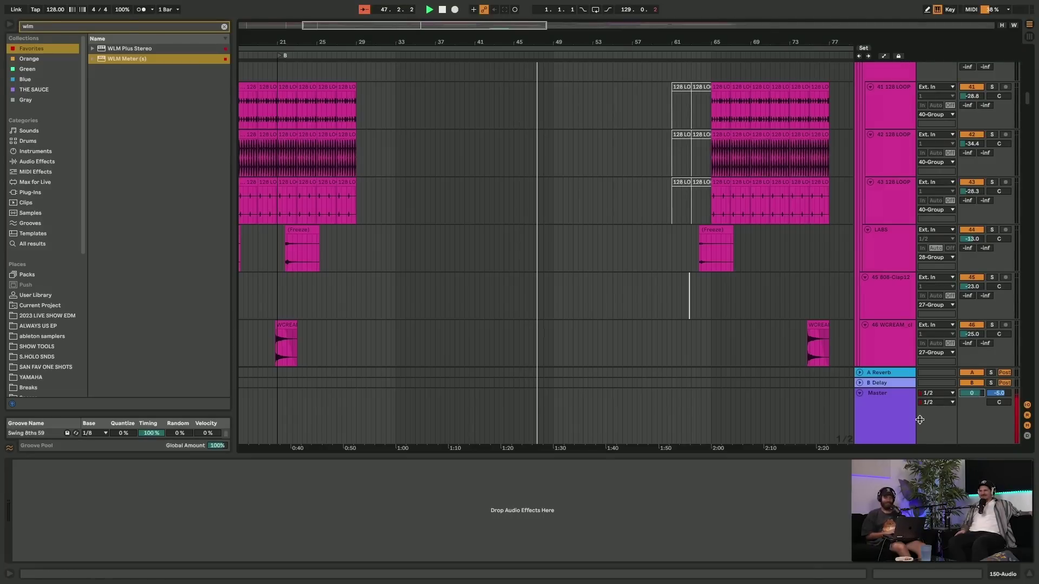
scroll(682, 158, down, 8)
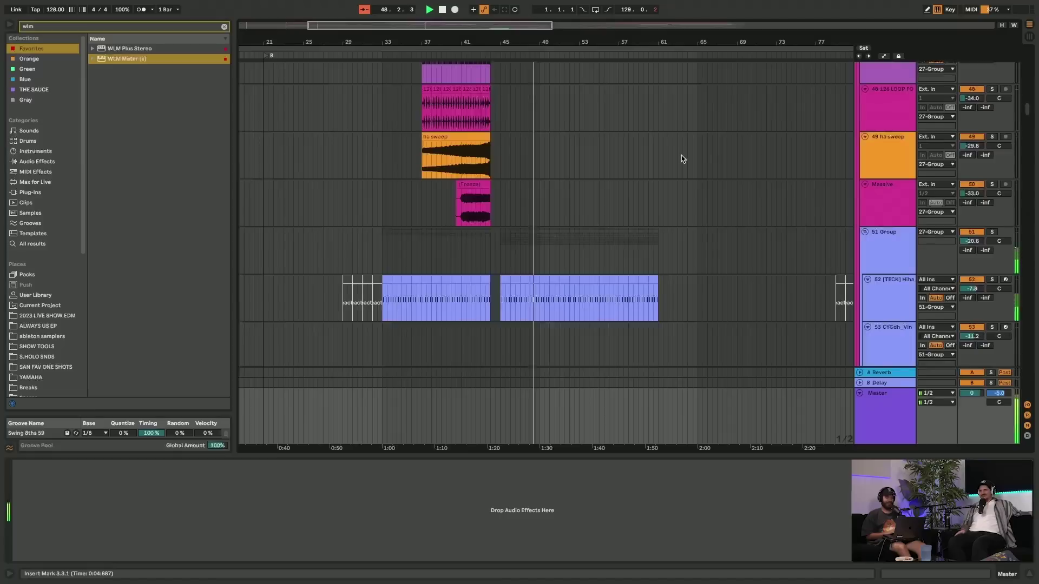
scroll(681, 159, down, 20)
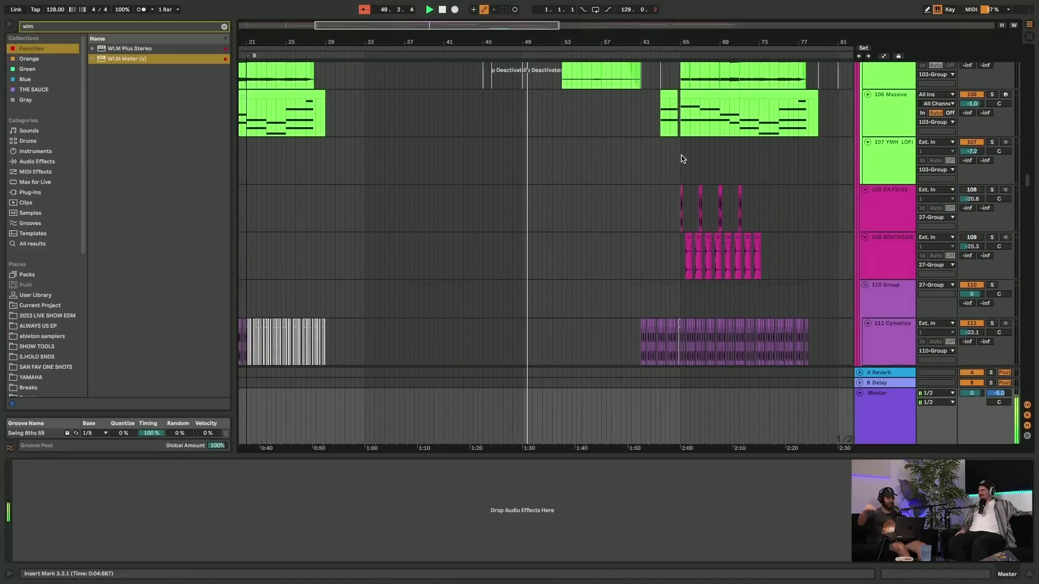
scroll(683, 163, right, 10)
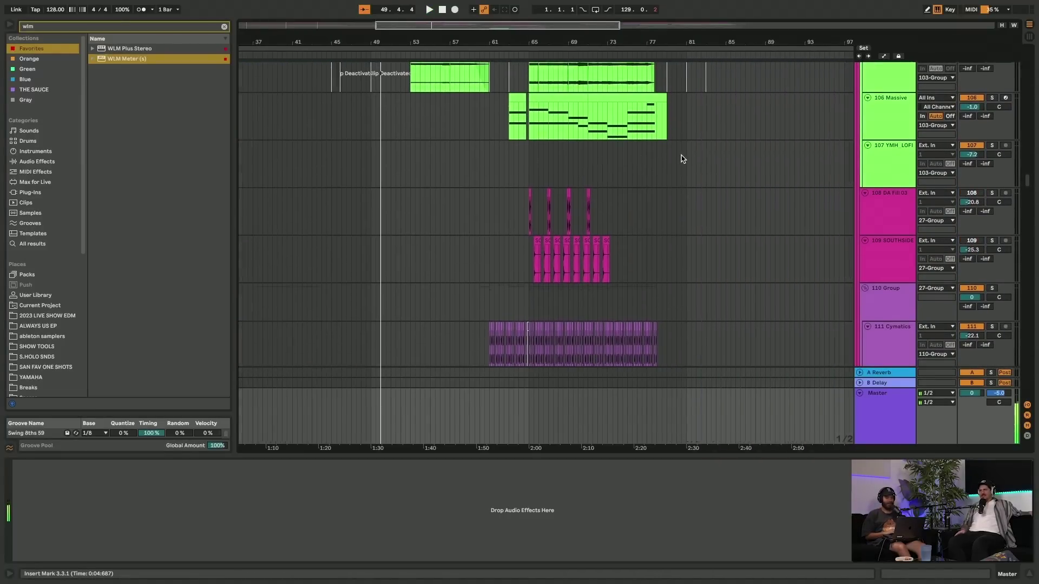
- Play the song from 94.1.1 and compare the 99 Audio and 100 Audio clips there with those at bar 45
scroll(686, 190, up, 6)
click(688, 216)
key(space)
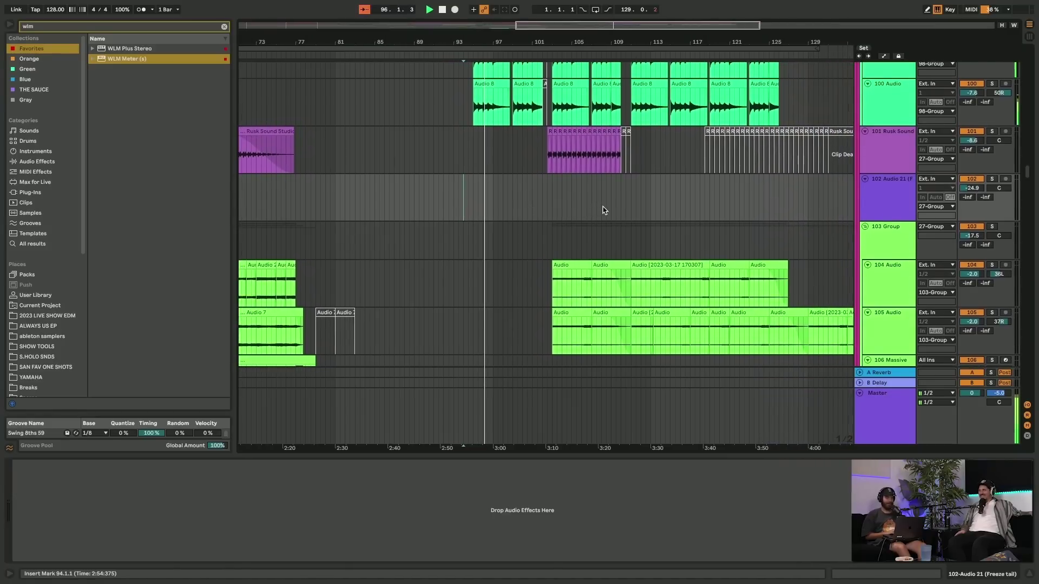
scroll(604, 210, up, 3)
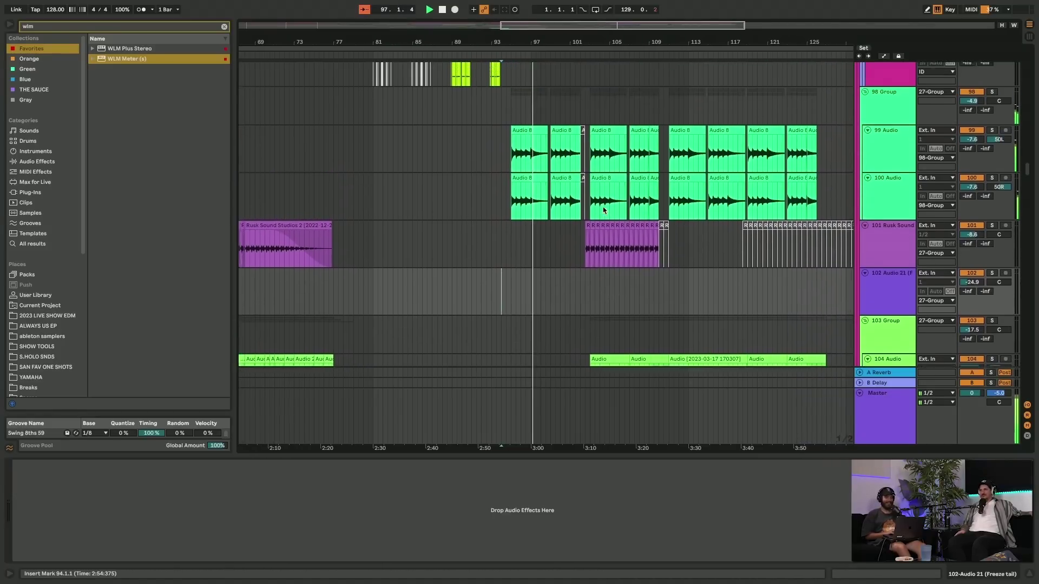
scroll(604, 211, up, 6)
scroll(605, 210, left, 15)
scroll(605, 211, down, 8)
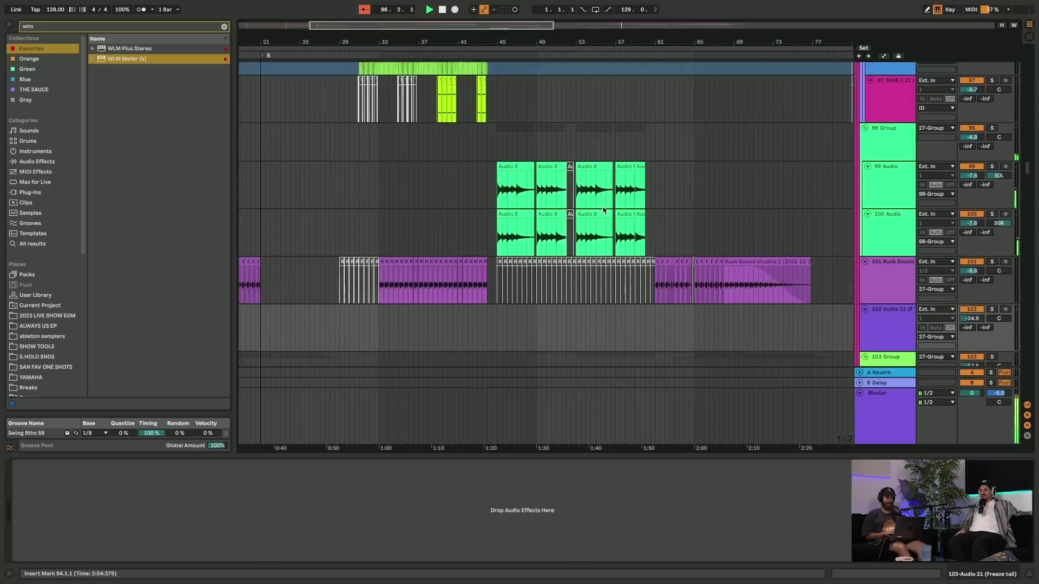
scroll(604, 211, up, 2)
scroll(605, 210, right, 5)
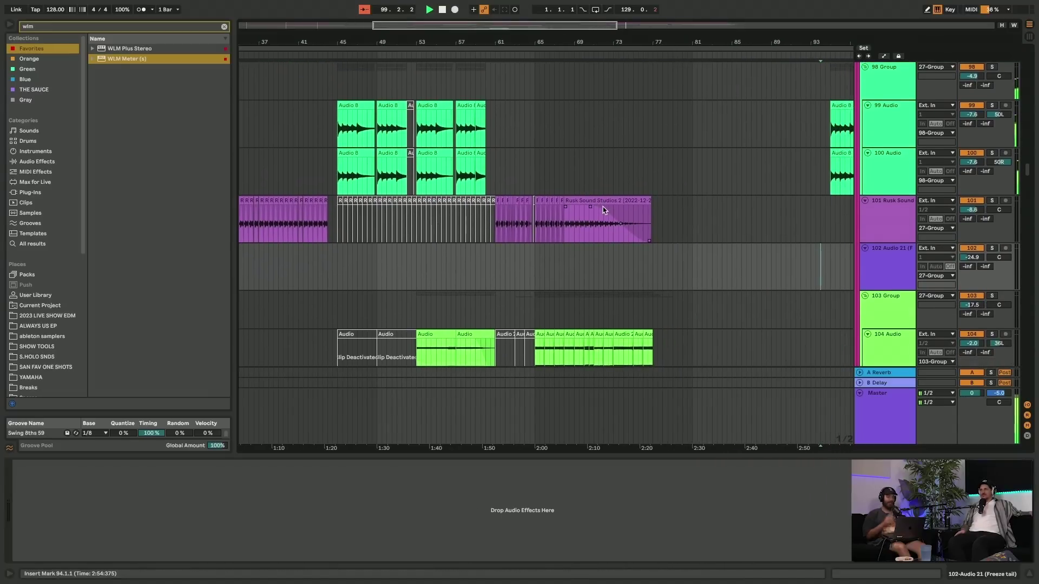
scroll(605, 211, right, 8)
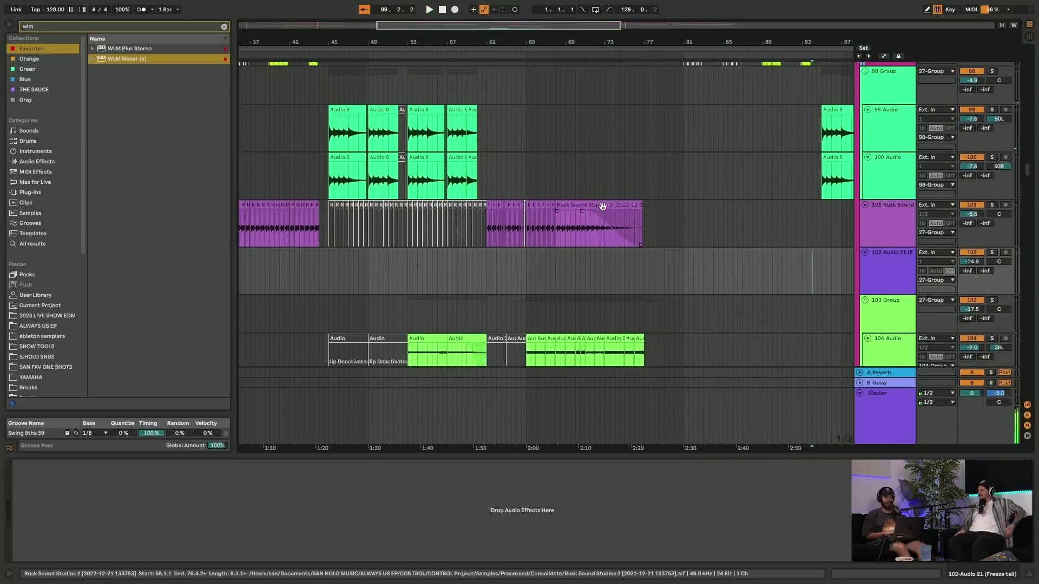
- Look up the arrangement through the LABS, crash, snare and sweep tracks to the main groups, with playback stopped
scroll(605, 210, up, 5)
scroll(605, 209, up, 3)
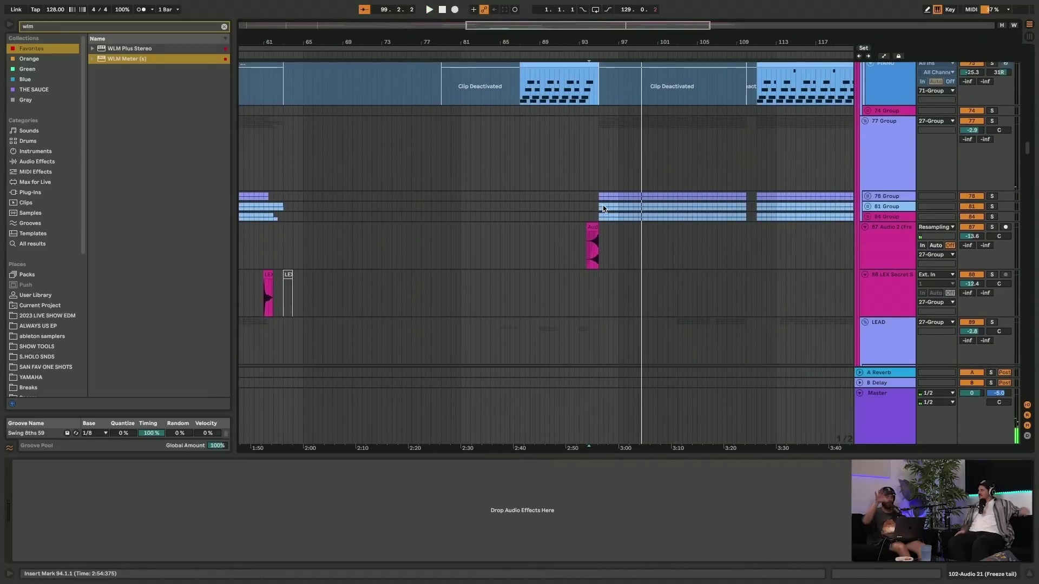
scroll(604, 209, up, 10)
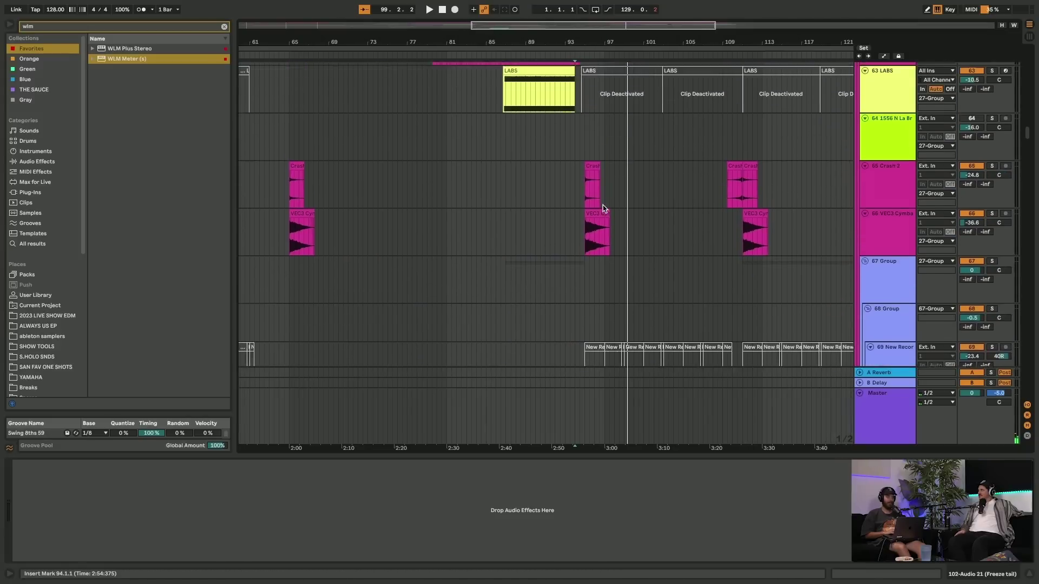
scroll(604, 209, up, 15)
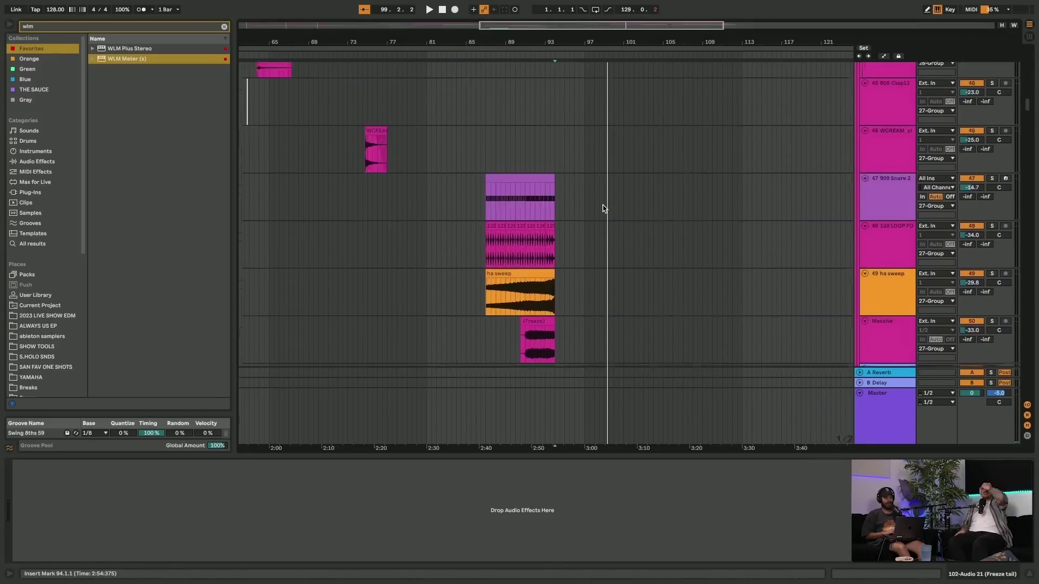
scroll(604, 209, up, 8)
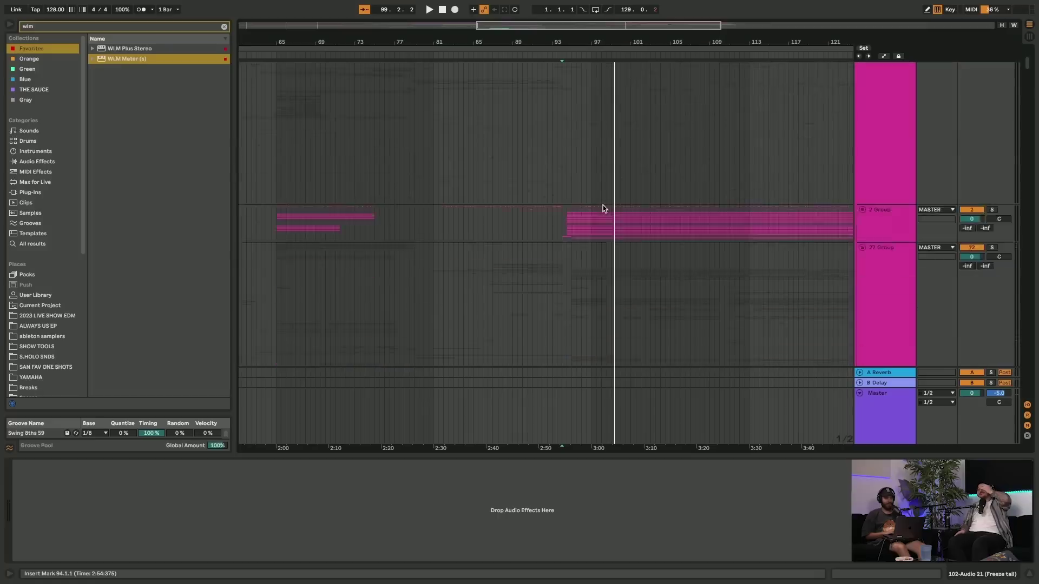
scroll(604, 209, up, 4)
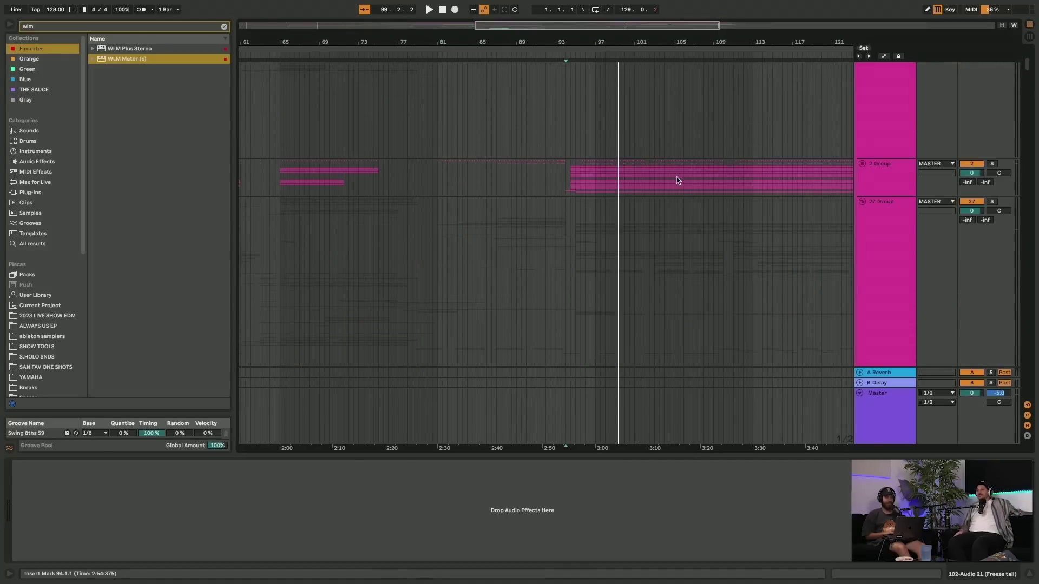
- Unfreeze the first PIANO track in 71 Group and play both PIANO tracks soloed from bar 29
scroll(678, 180, down, 15)
scroll(678, 180, left, 10)
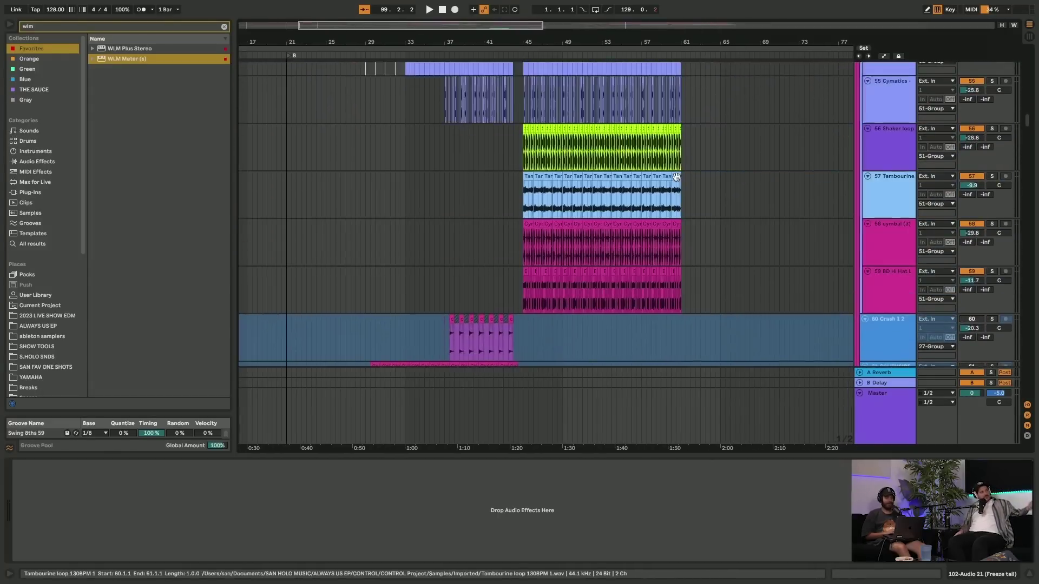
scroll(676, 177, down, 10)
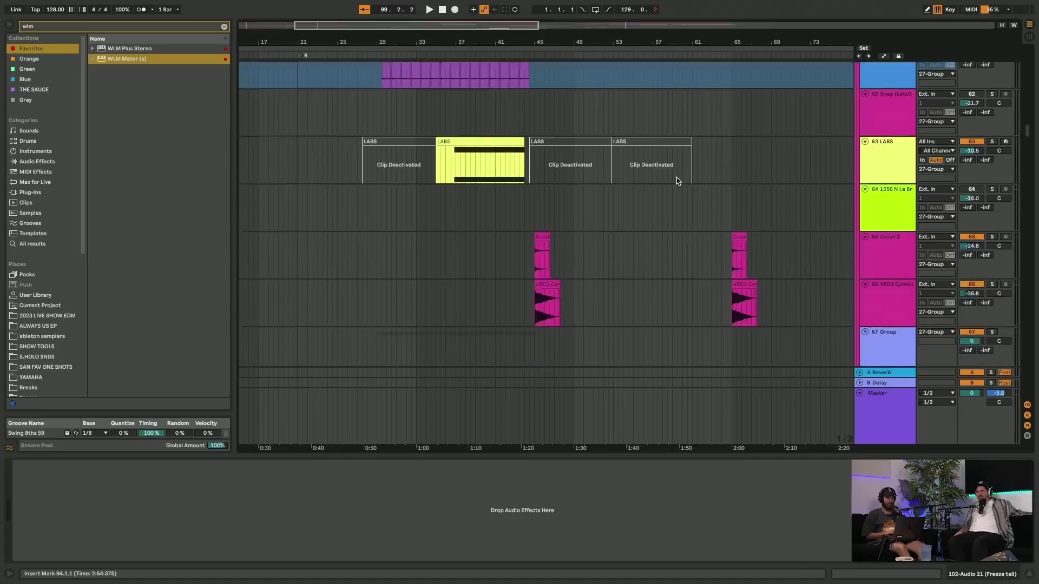
scroll(676, 180, up, 3)
scroll(416, 200, down, 10)
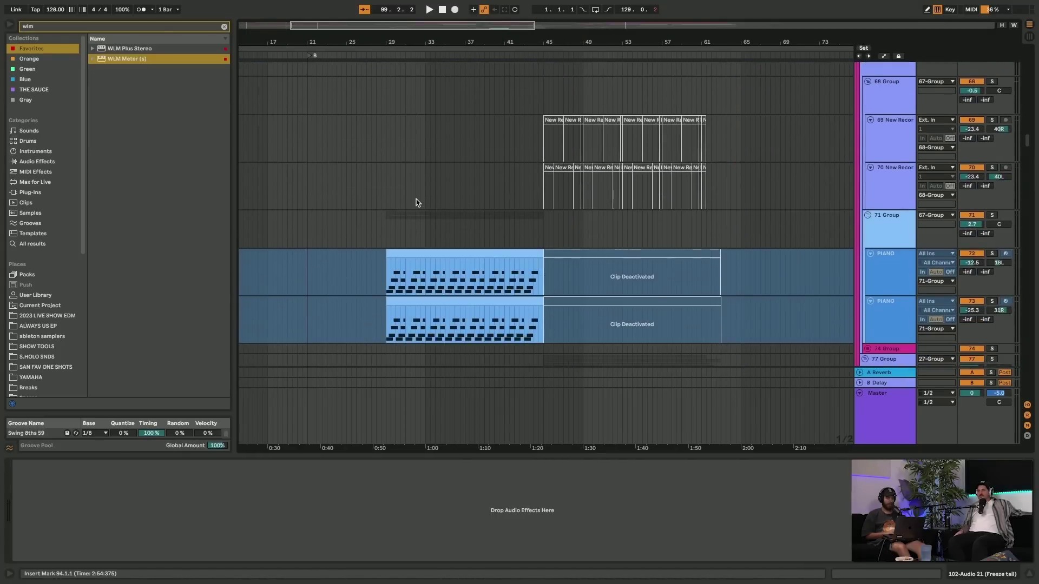
click(381, 203)
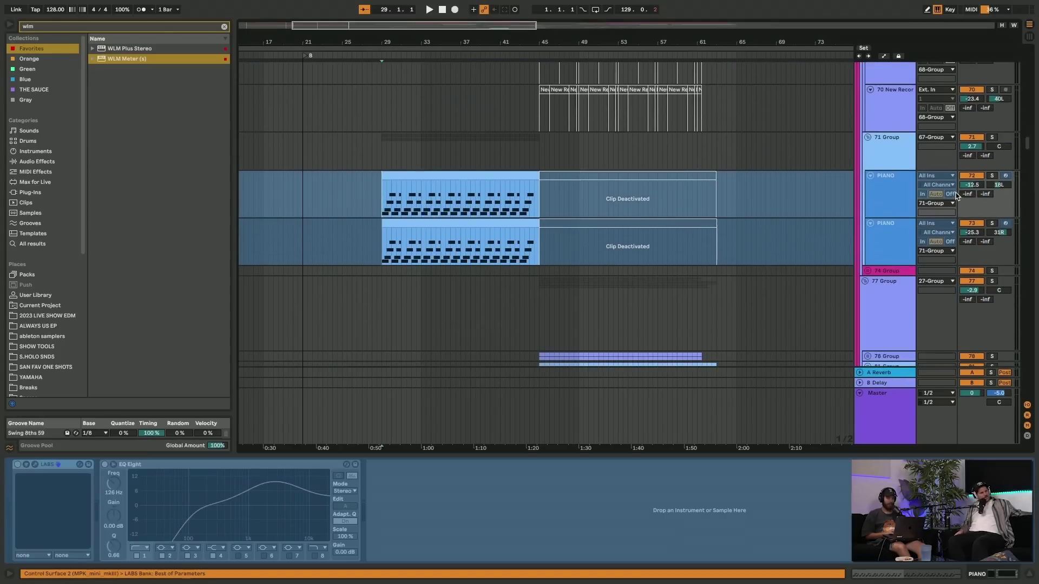
right_click(867, 196)
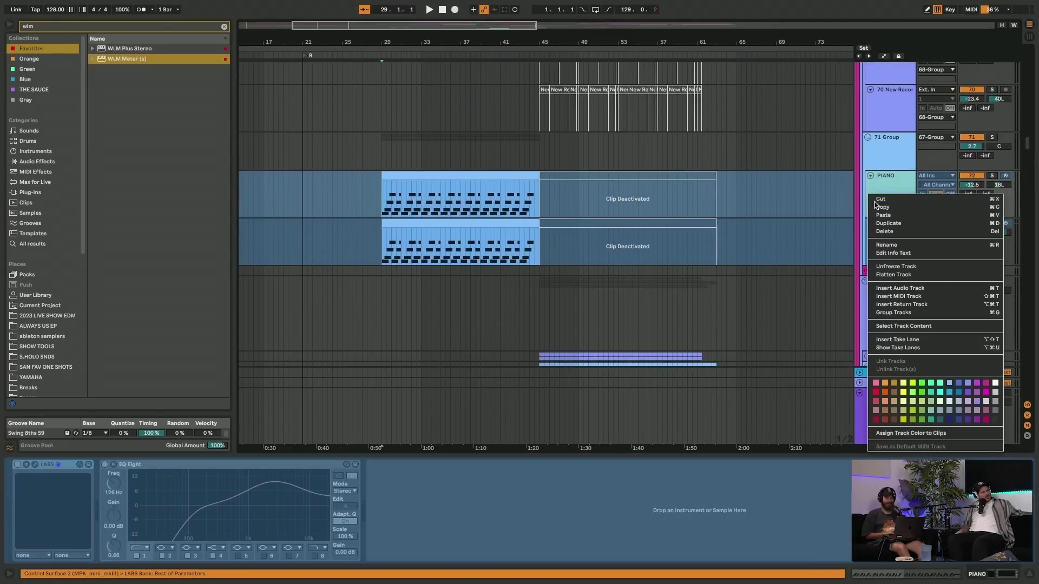
click(895, 267)
click(992, 176)
key(space)
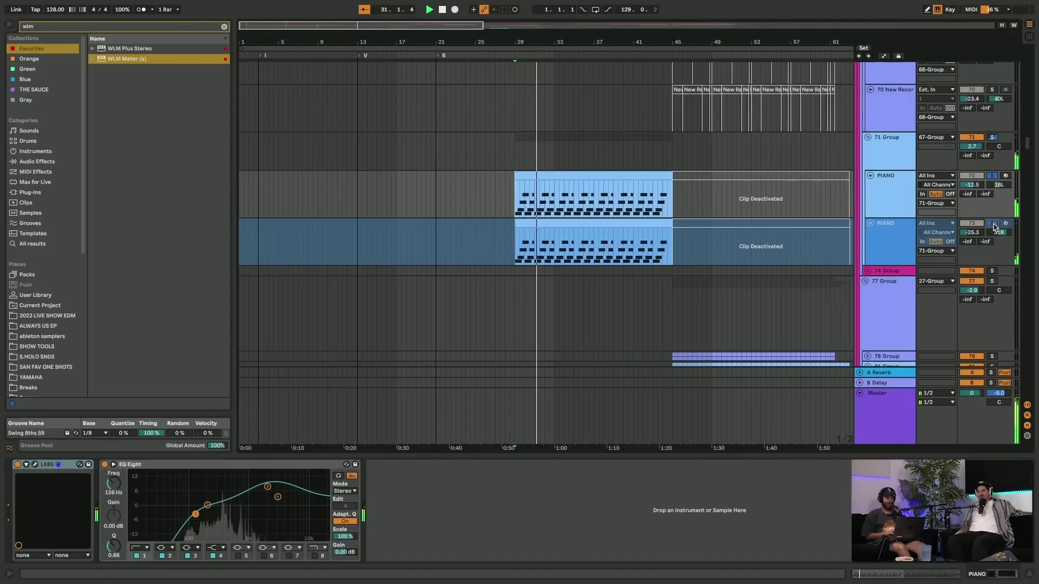
- View the PIANO track's Soft Piano preset in its LABS instrument during playback, and close the plug-in window
scroll(720, 173, right, 4)
scroll(721, 173, down, 1)
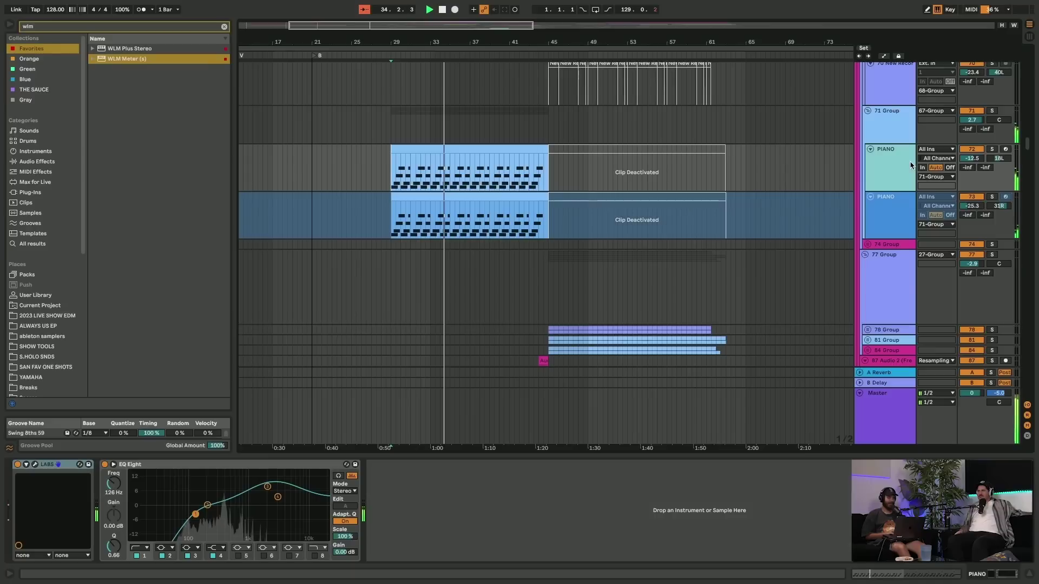
click(35, 465)
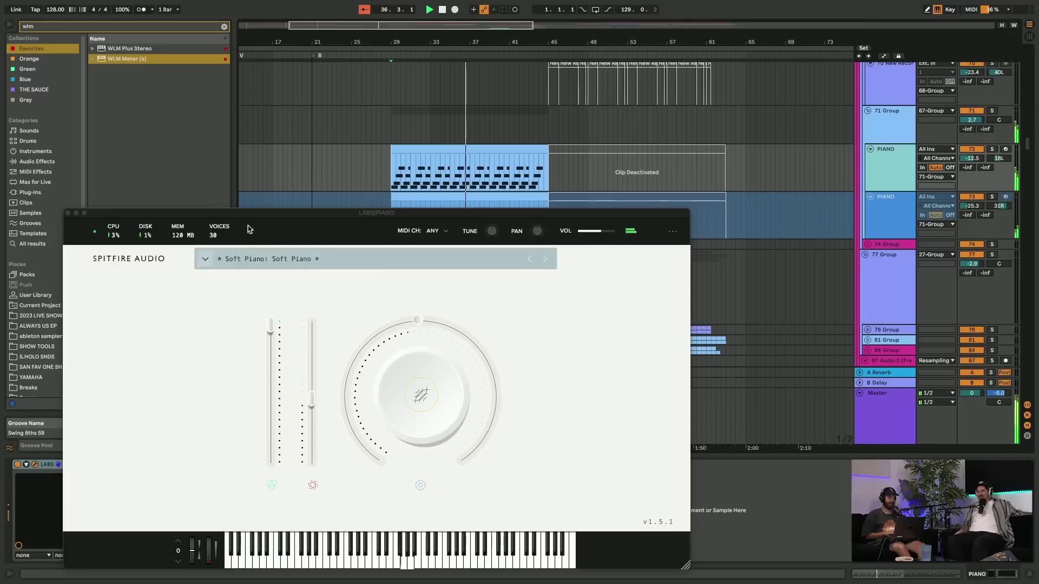
click(68, 214)
- Unfold 78 Group inside 77 Group and play 81 Group soloed from bar 45
scroll(903, 266, down, 3)
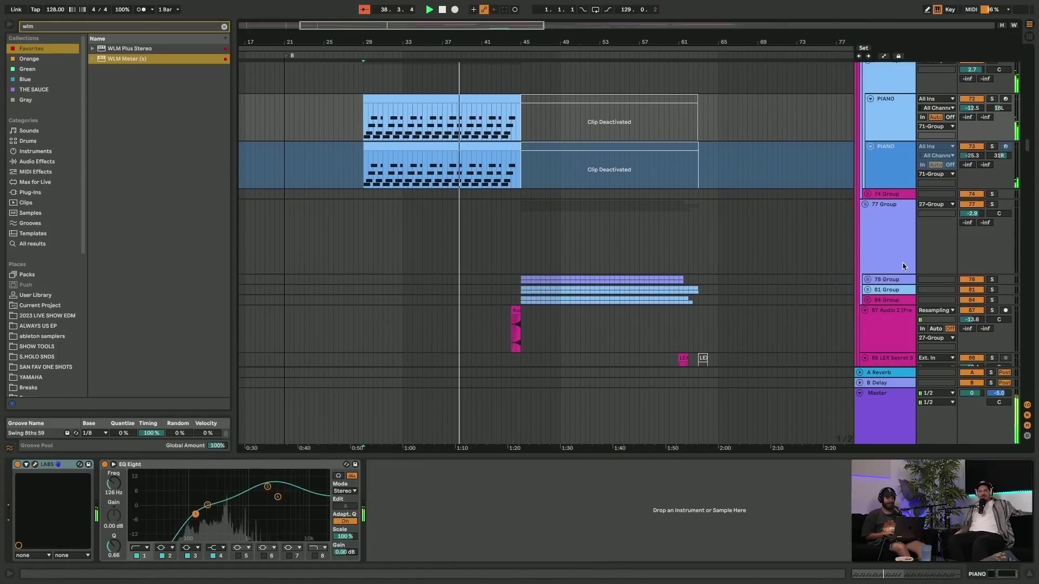
alt+click(867, 281)
scroll(773, 262, down, 10)
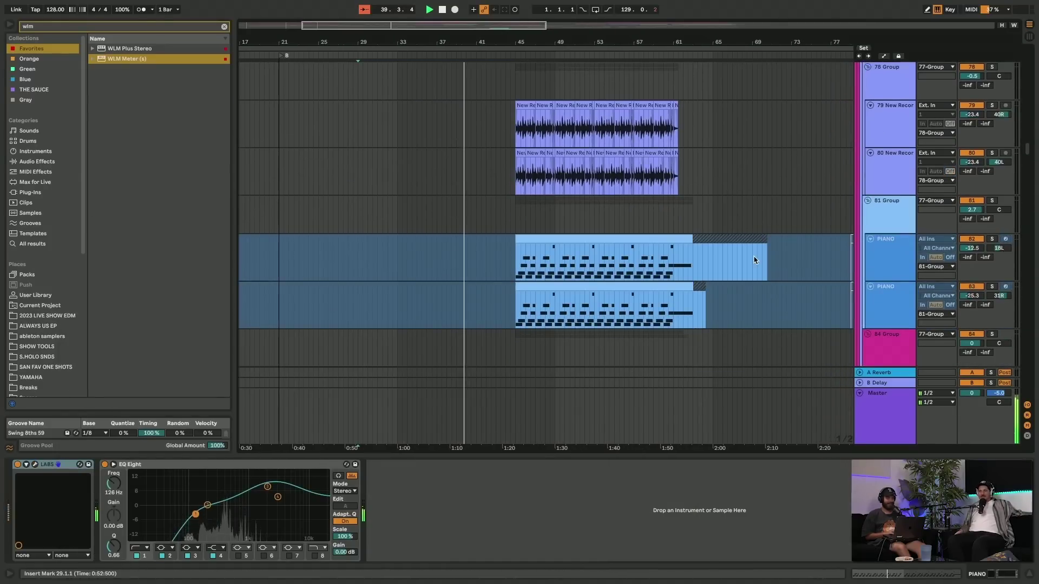
click(518, 209)
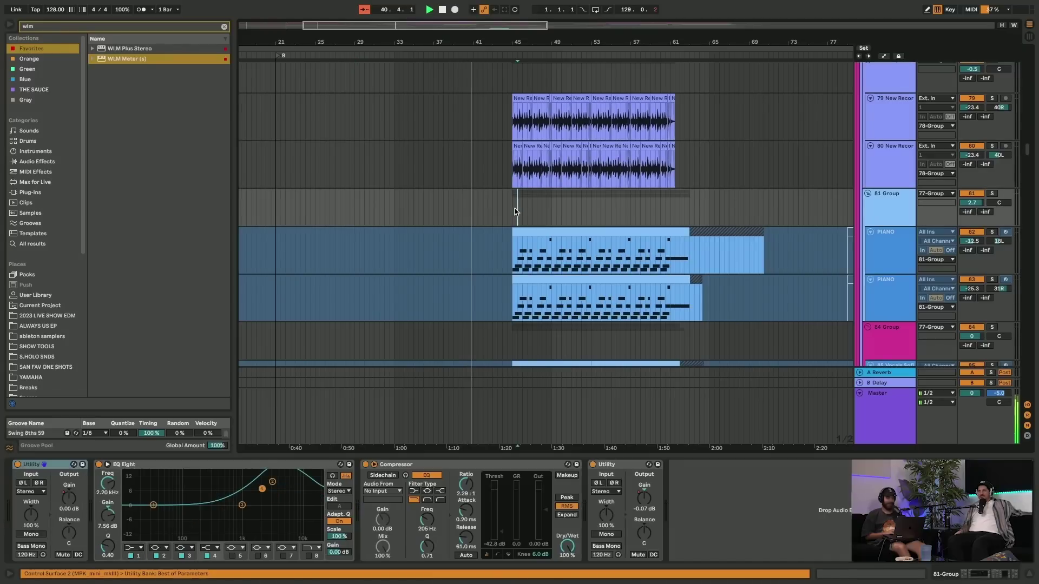
click(992, 194)
key(space)
- Add 84 Group and 78 Group to the soloed piano group during playback
scroll(833, 247, down, 3)
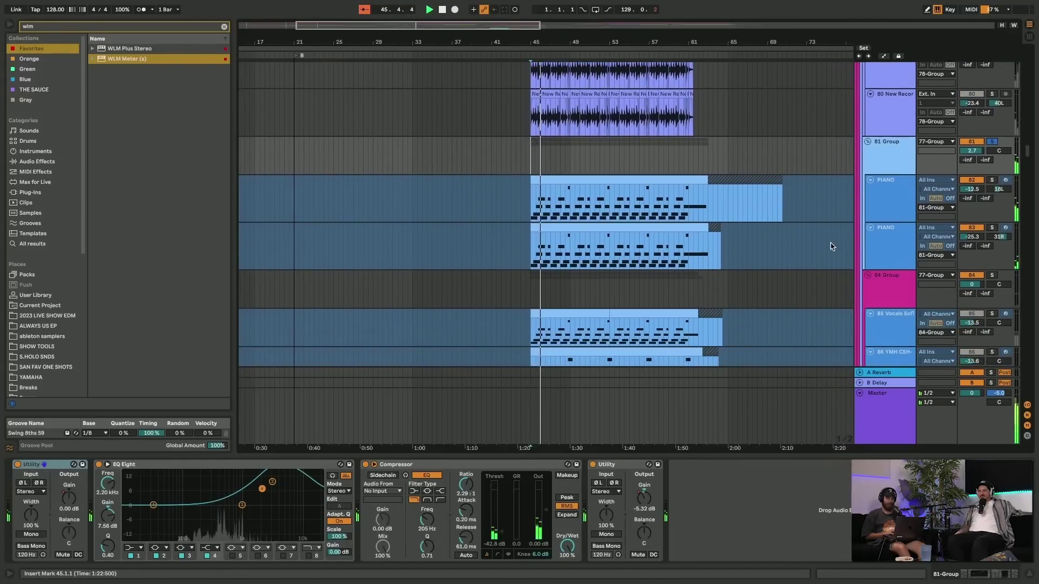
click(992, 275)
scroll(992, 277, down, 2)
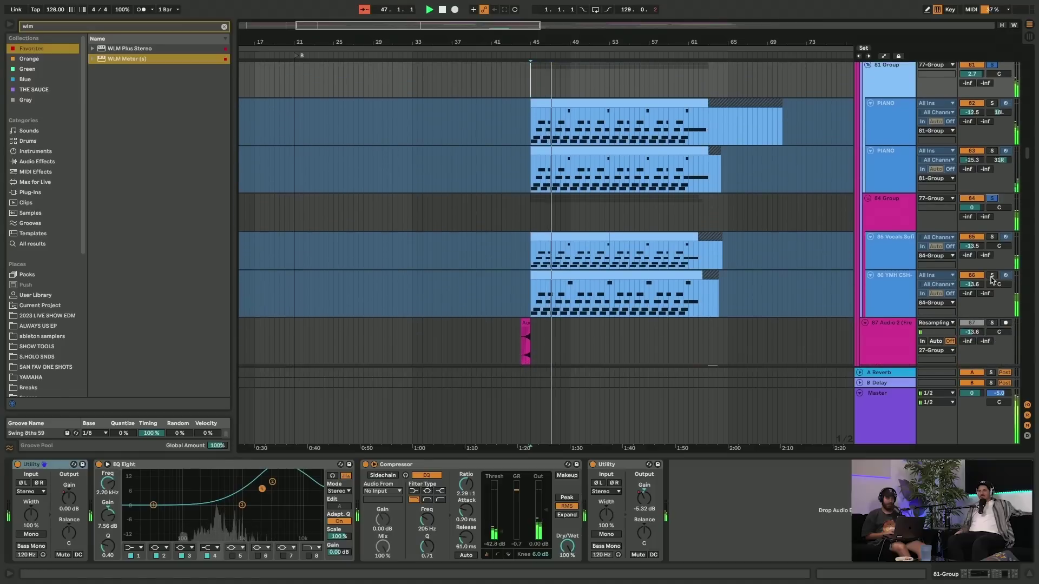
scroll(996, 244, up, 4)
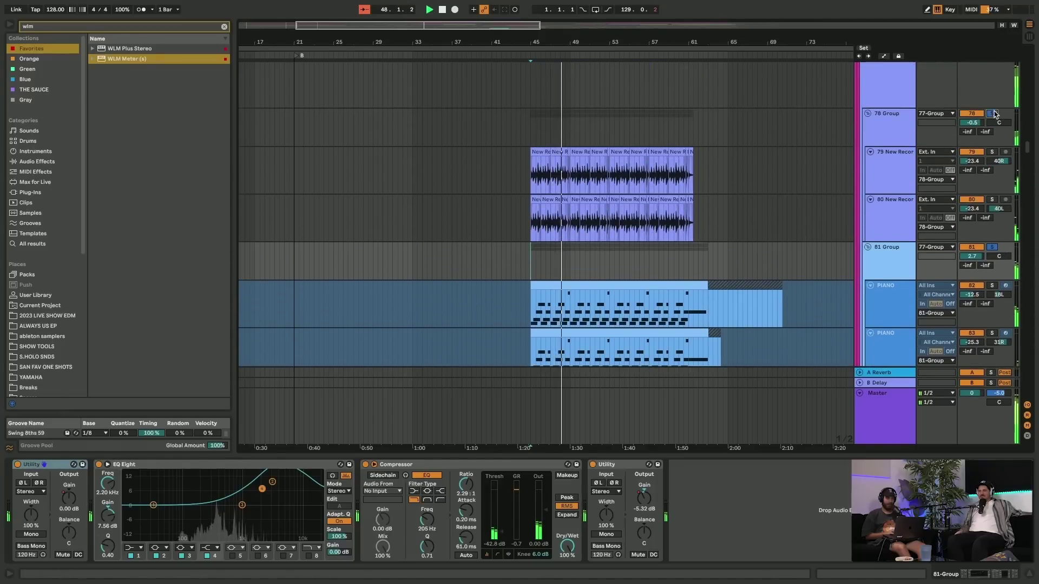
- Solo 98 Group along with the other soloed groups and play them from 45.1.1
scroll(840, 155, down, 15)
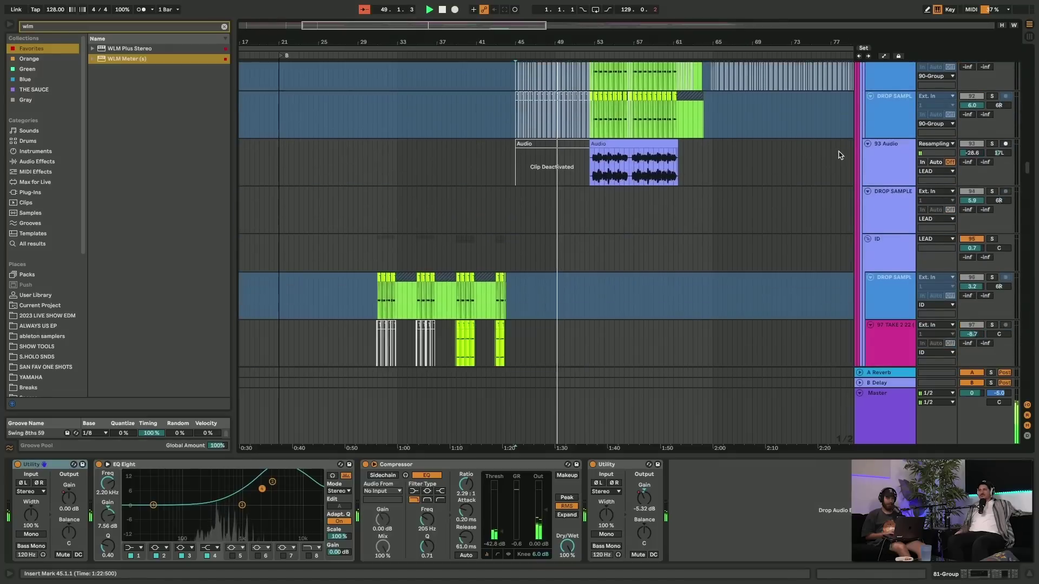
scroll(839, 155, down, 2)
scroll(881, 145, up, 1)
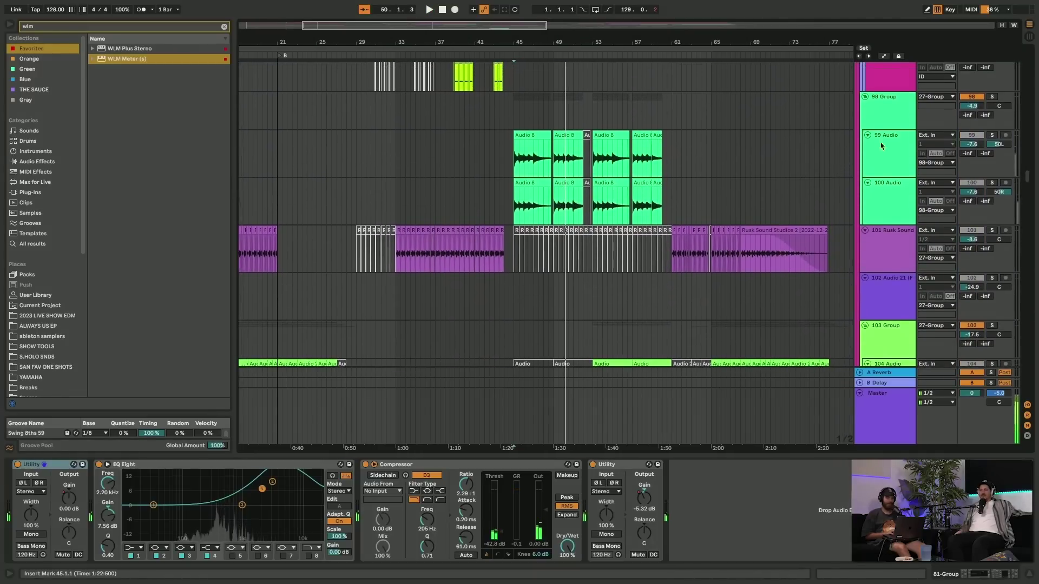
click(991, 105)
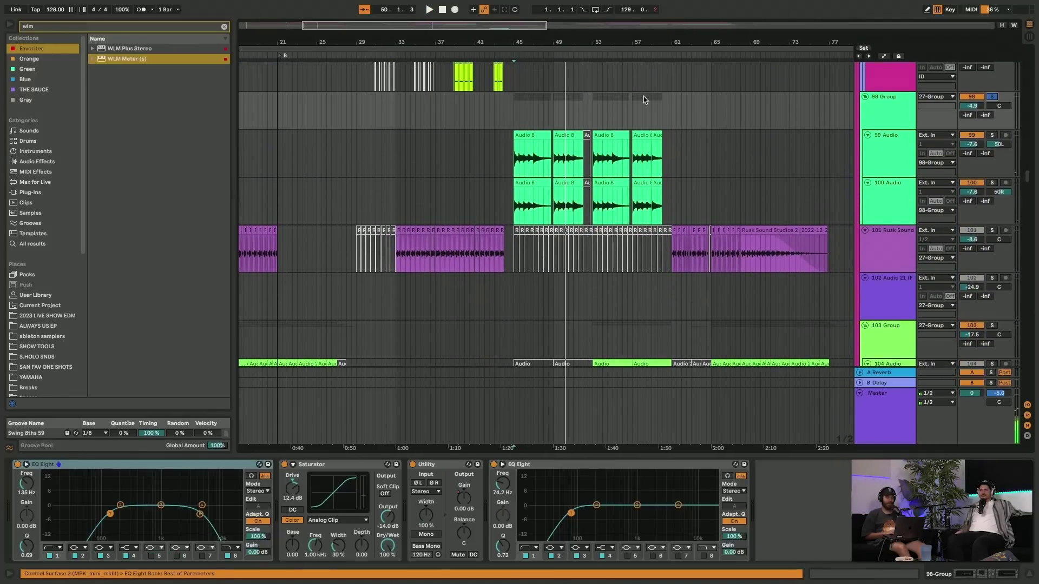
click(513, 119)
key(space)
- Look through the drum, crash, piano and lead tracks while listening to the soloed layers from bar 45
scroll(578, 202, up, 20)
scroll(577, 202, down, 12)
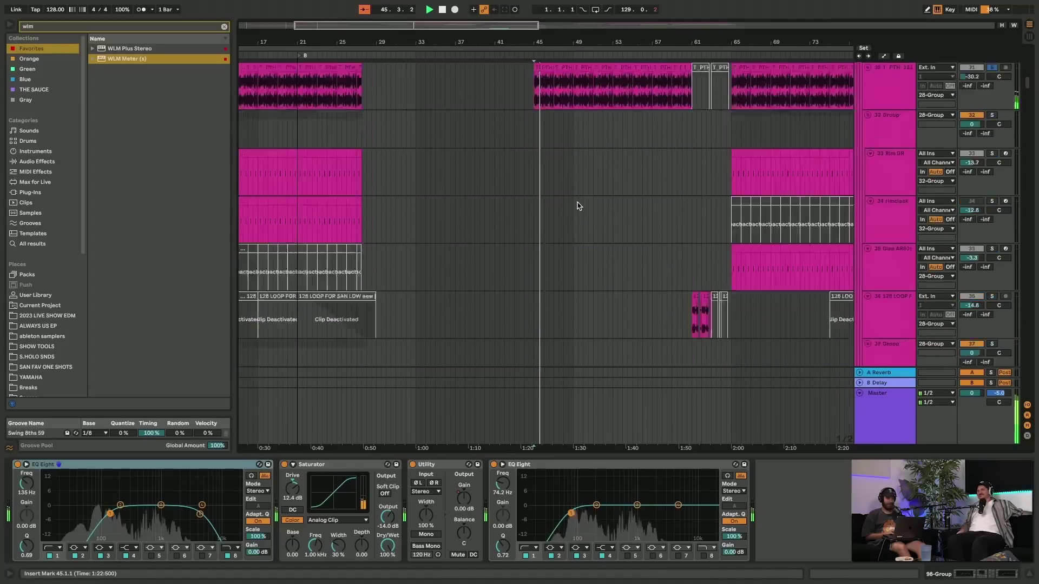
scroll(578, 206, down, 10)
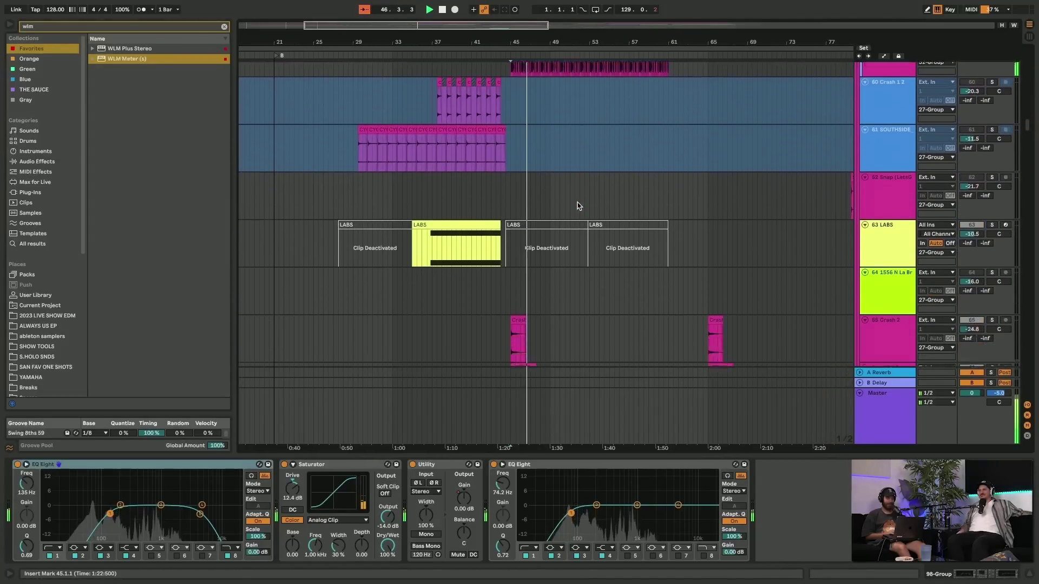
scroll(578, 205, down, 8)
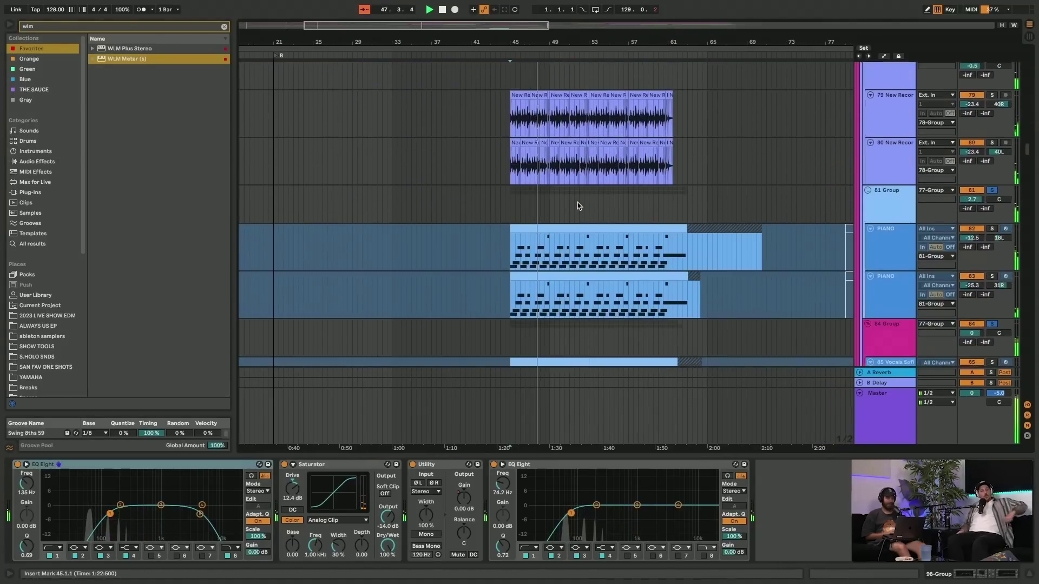
scroll(578, 206, down, 2)
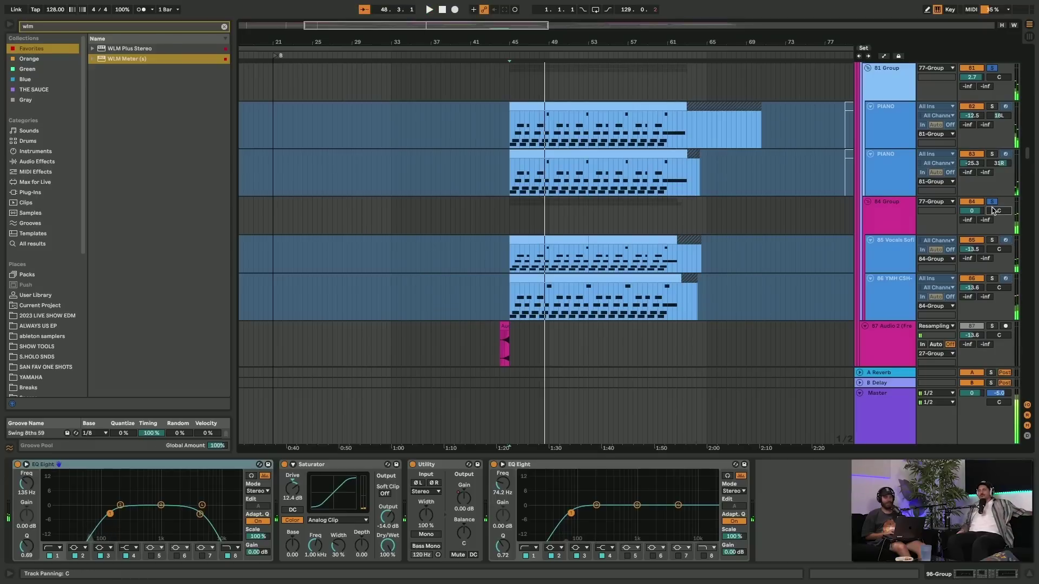
scroll(625, 221, down, 8)
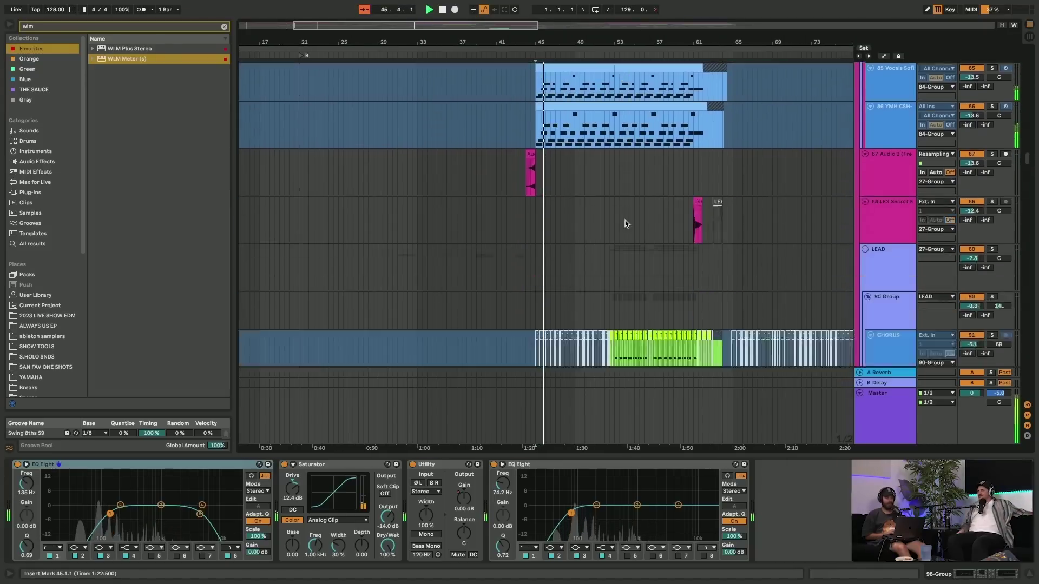
scroll(625, 221, down, 6)
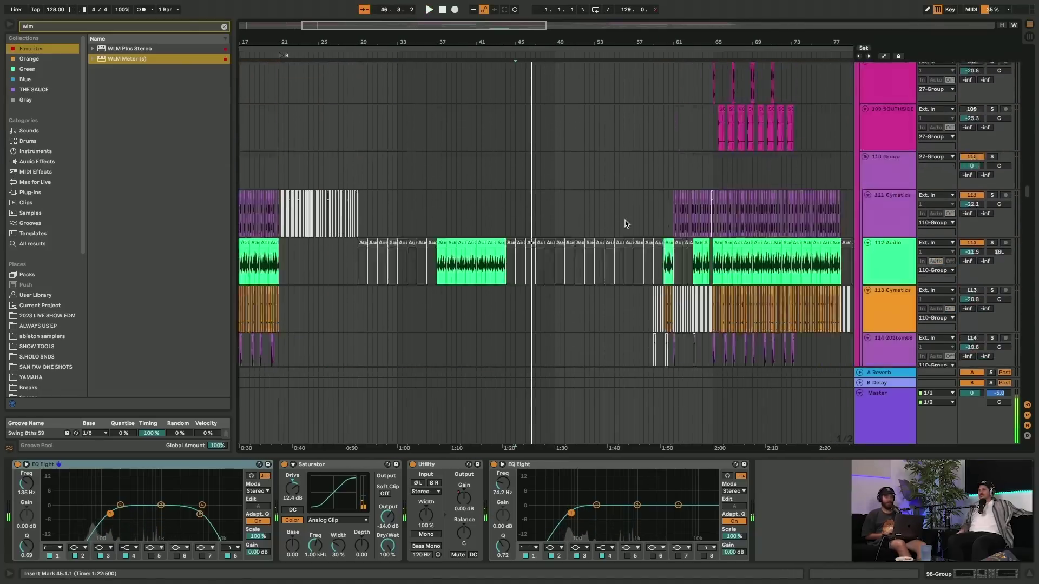
- Clear the group solos and play the song from 60.3.1
scroll(625, 224, up, 6)
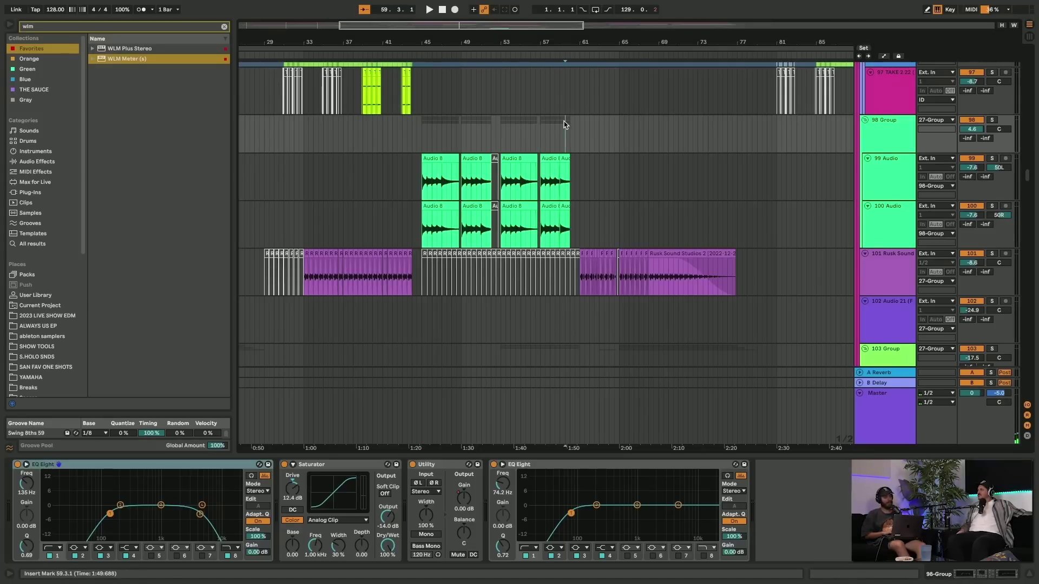
scroll(564, 124, right, 2)
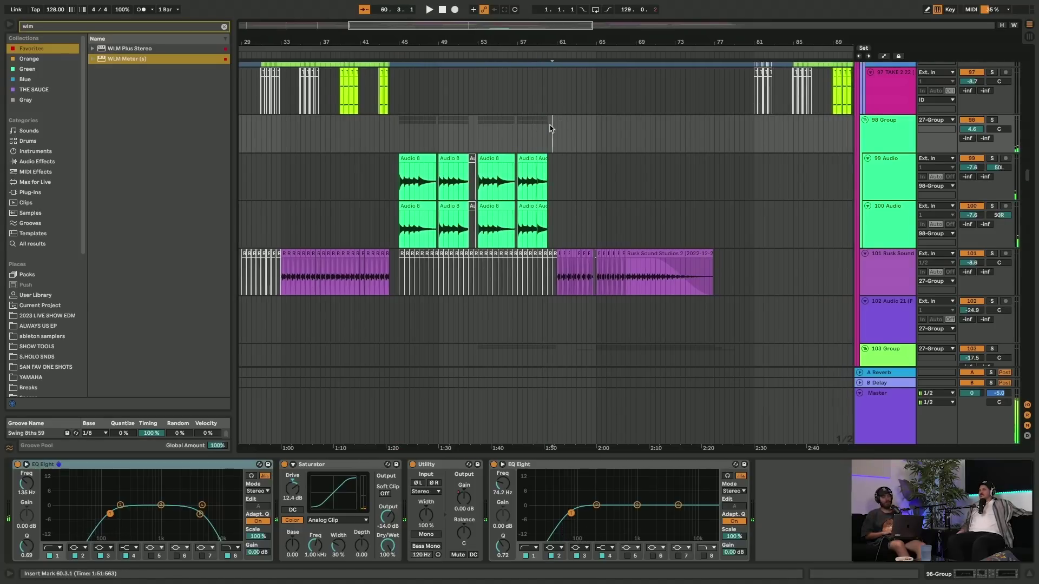
key(space)
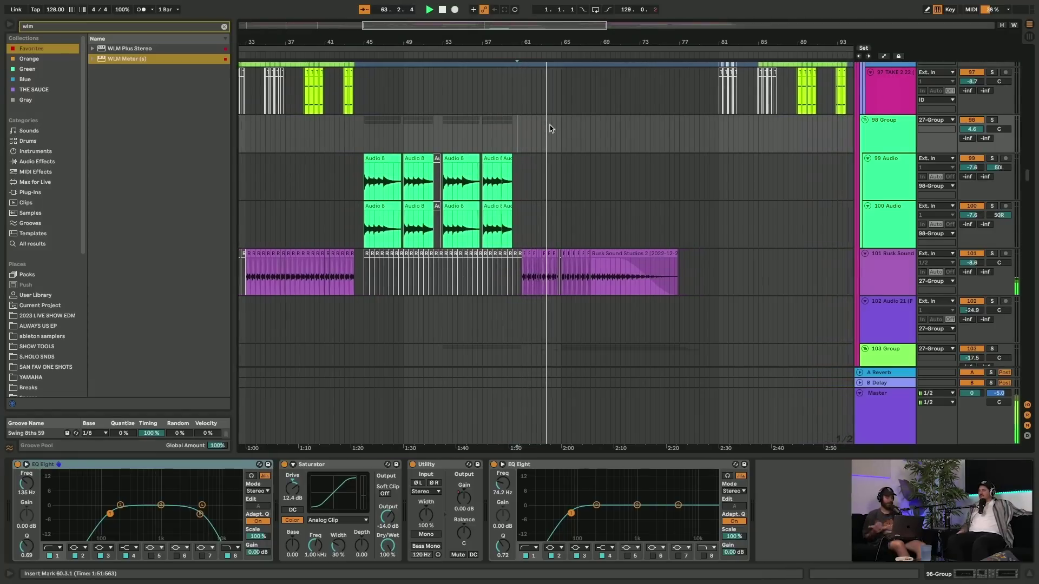
- Look through the arrangement from the LEAD group past the verse vocals, 203 Group and YMH tracks to the RUT group during playback
scroll(550, 128, up, 15)
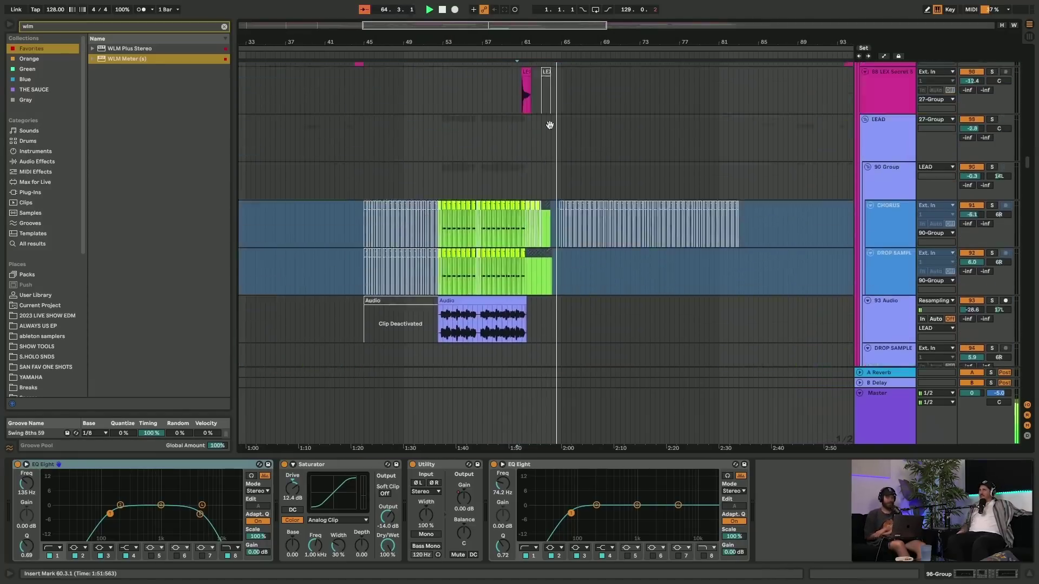
scroll(549, 128, down, 20)
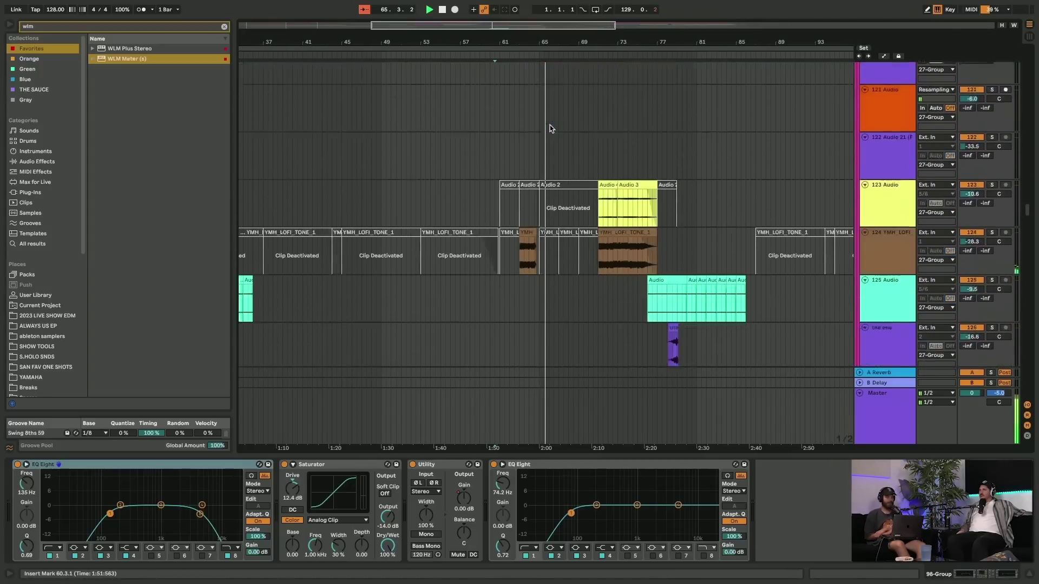
scroll(550, 129, down, 20)
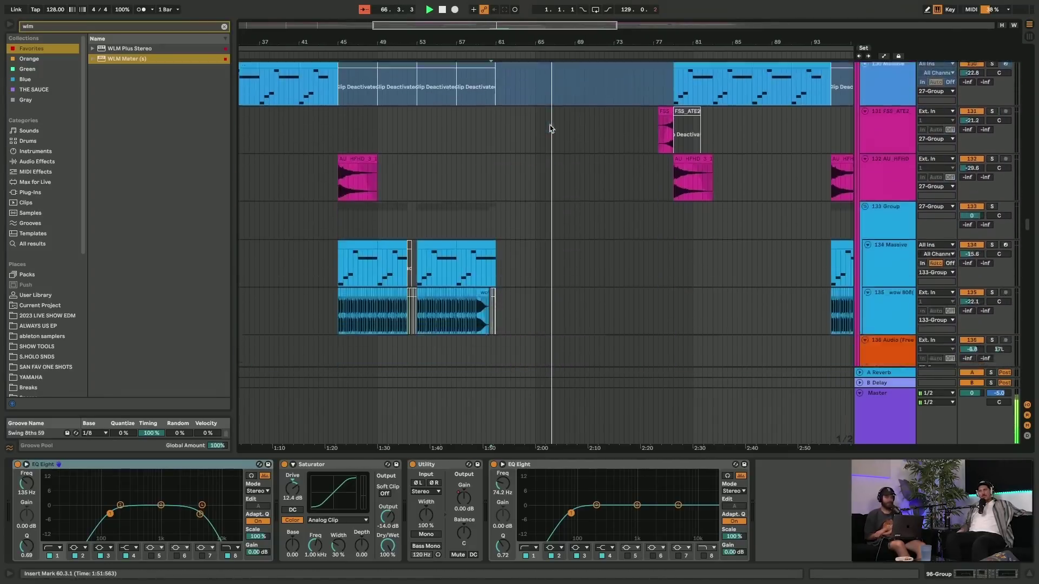
scroll(550, 129, down, 3)
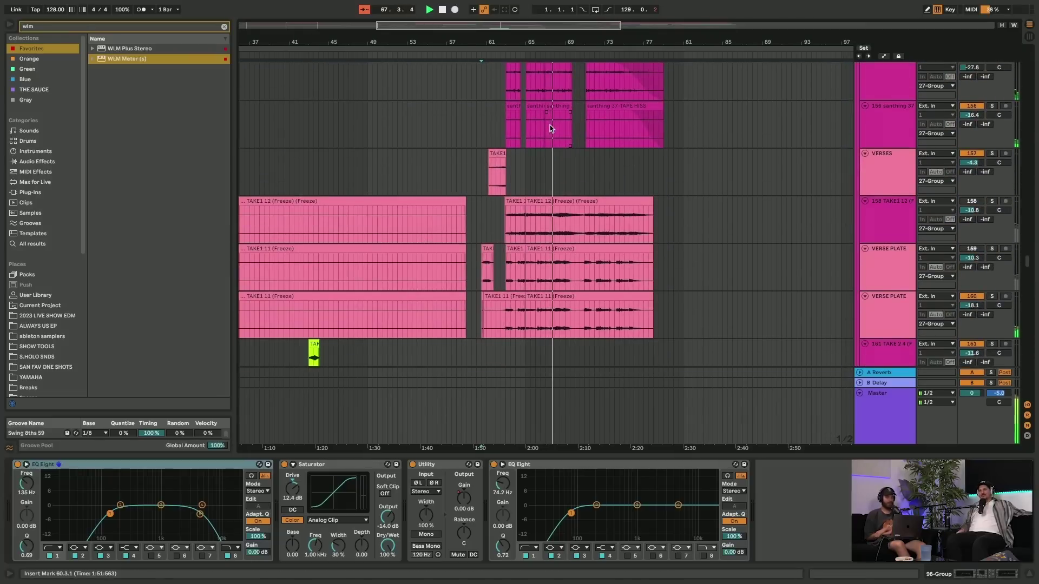
scroll(550, 128, down, 20)
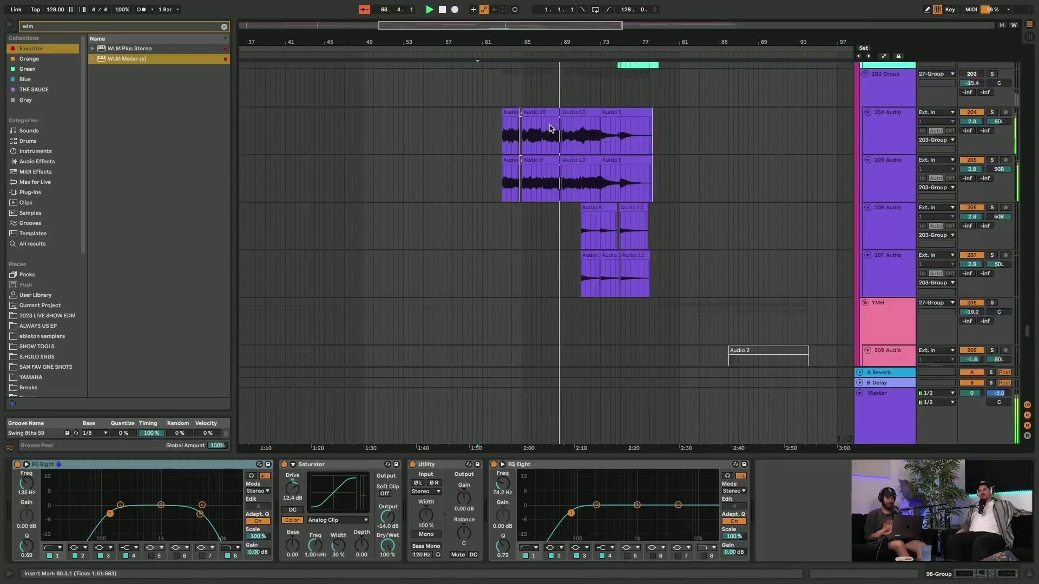
scroll(550, 128, up, 10)
scroll(550, 128, down, 10)
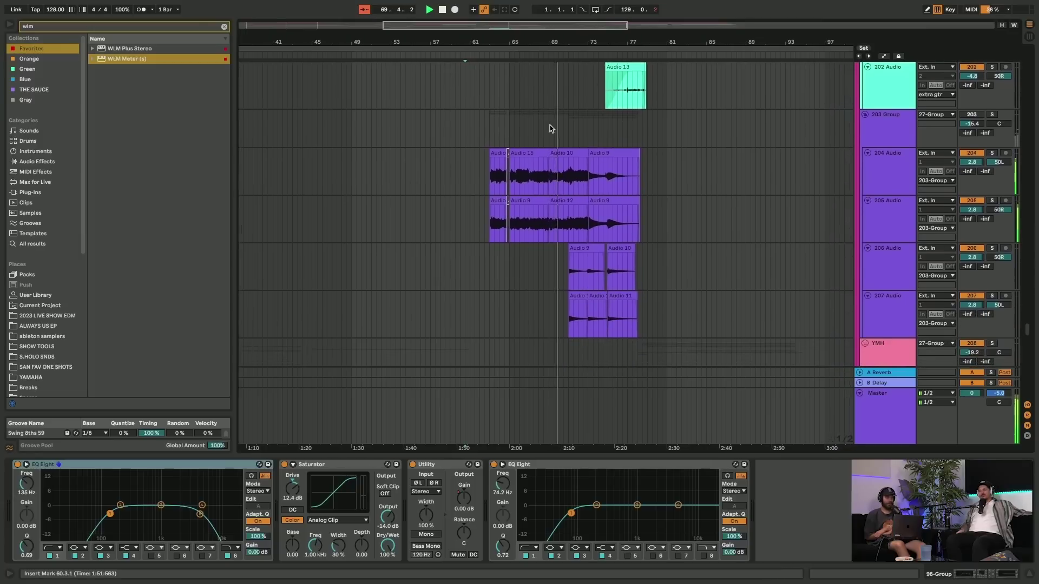
scroll(550, 128, down, 5)
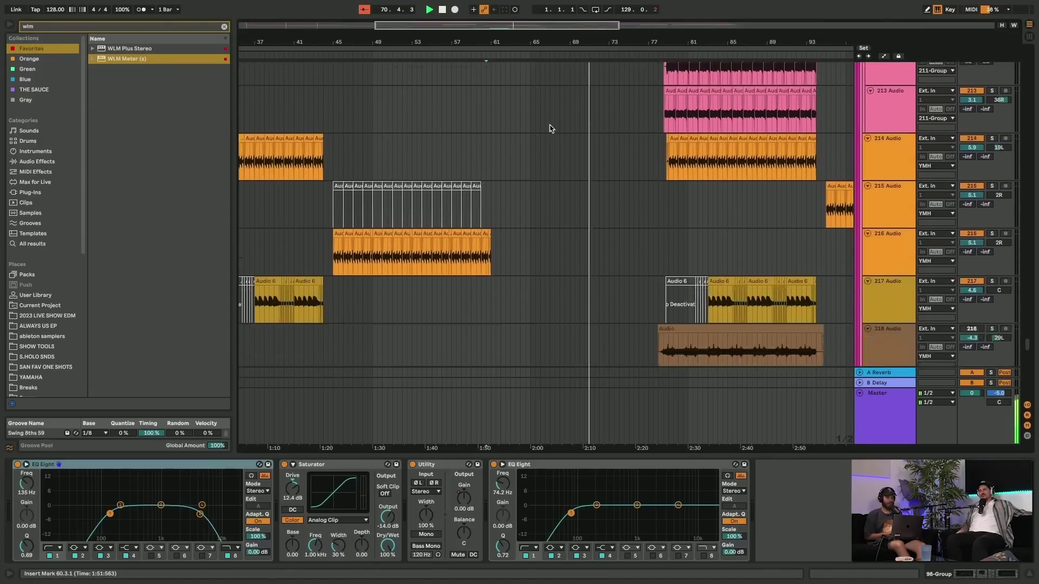
scroll(550, 128, down, 7)
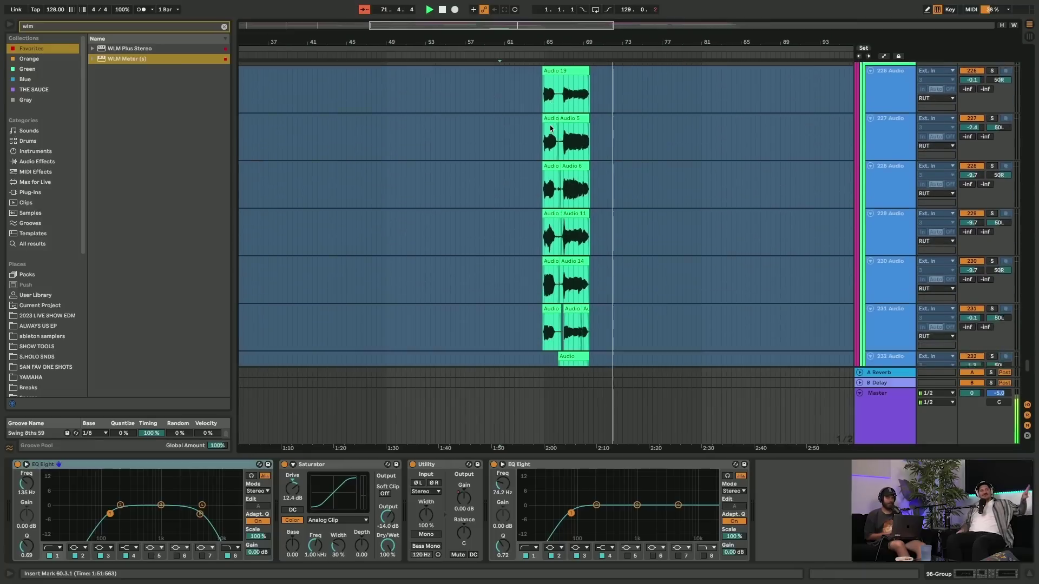
- Stop playback and place the insert marker at 65.1.1 on the RUT group, where its choir clips start
scroll(550, 129, up, 5)
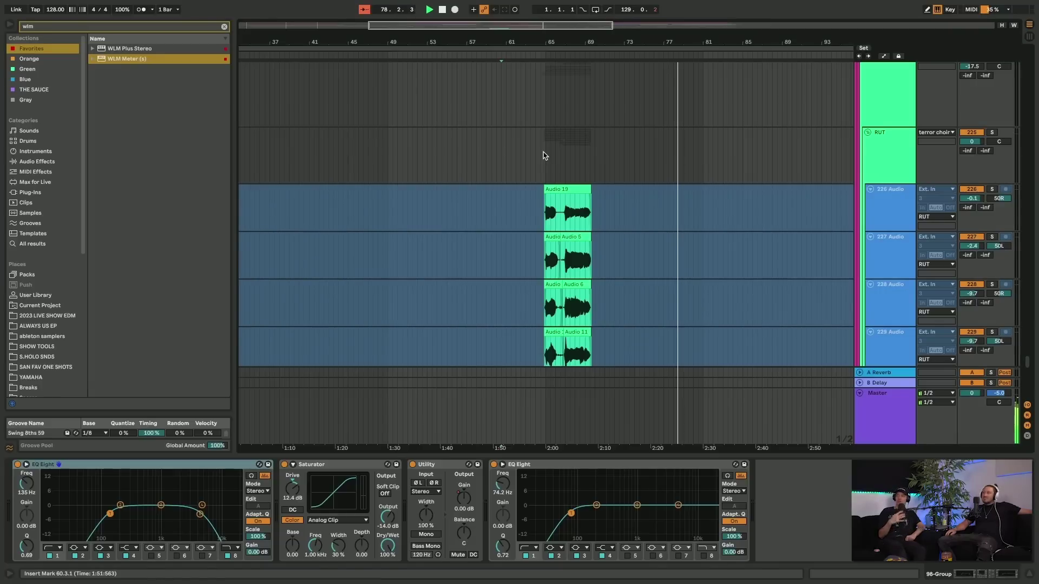
click(544, 155)
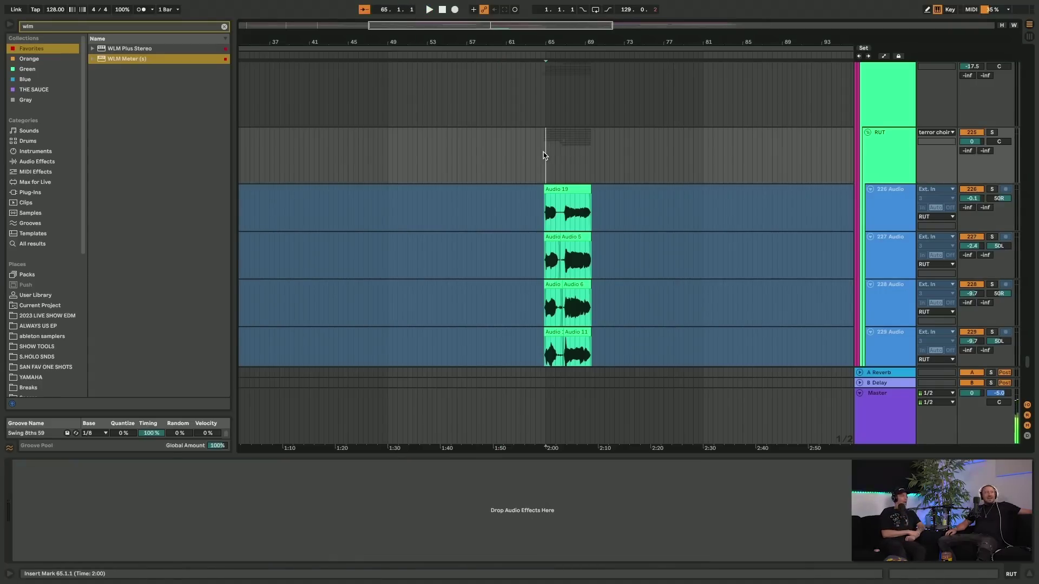
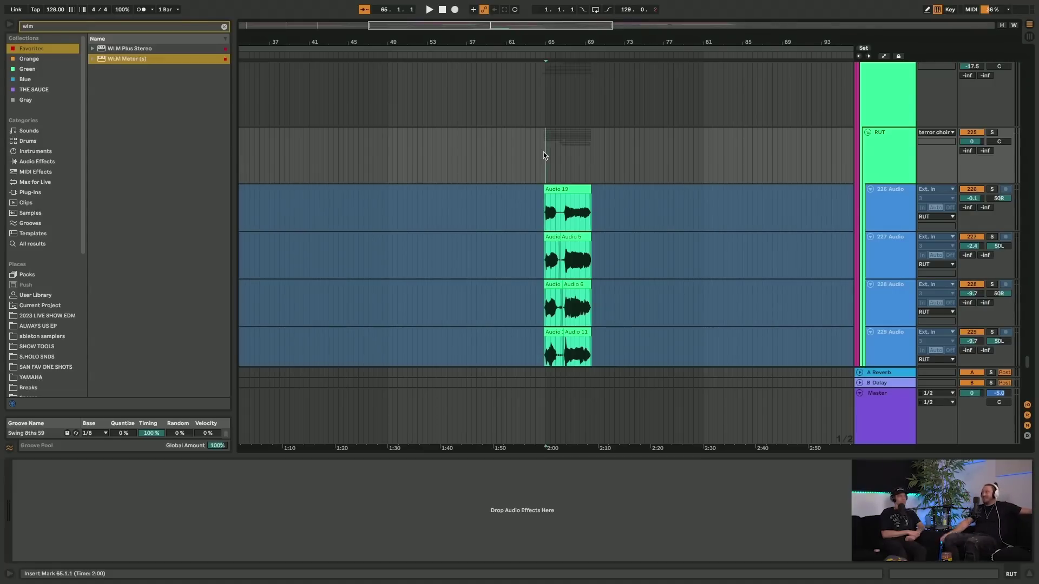
- Play the song from about bar 49, ahead of the RUT group's choir clips
scroll(394, 197, left, 1)
click(381, 194)
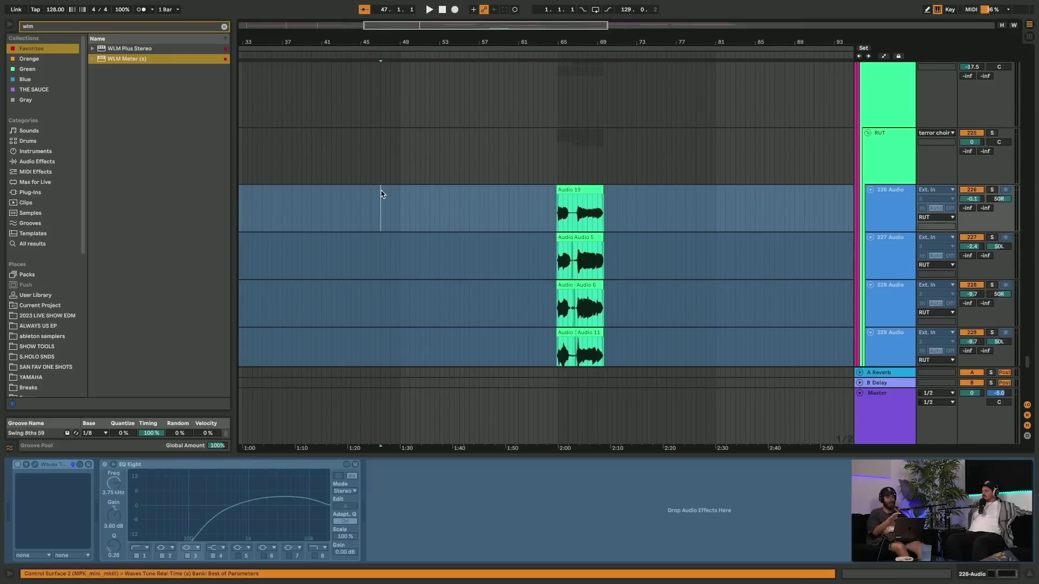
click(398, 180)
key(space)
- Restart playback from 61.3.1 on the RUT group and stop just before the choir clips begin
click(673, 146)
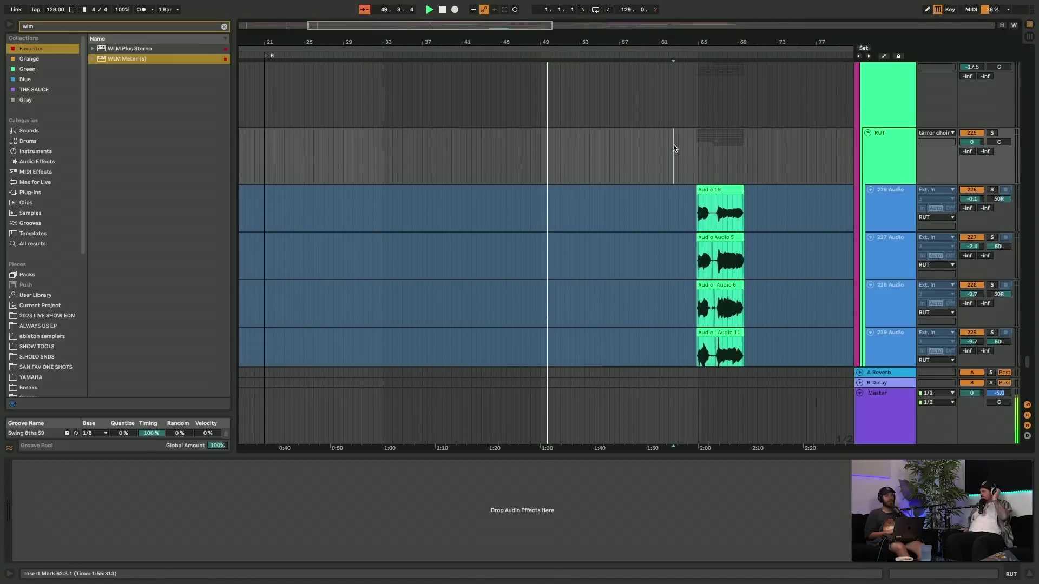
key(space)
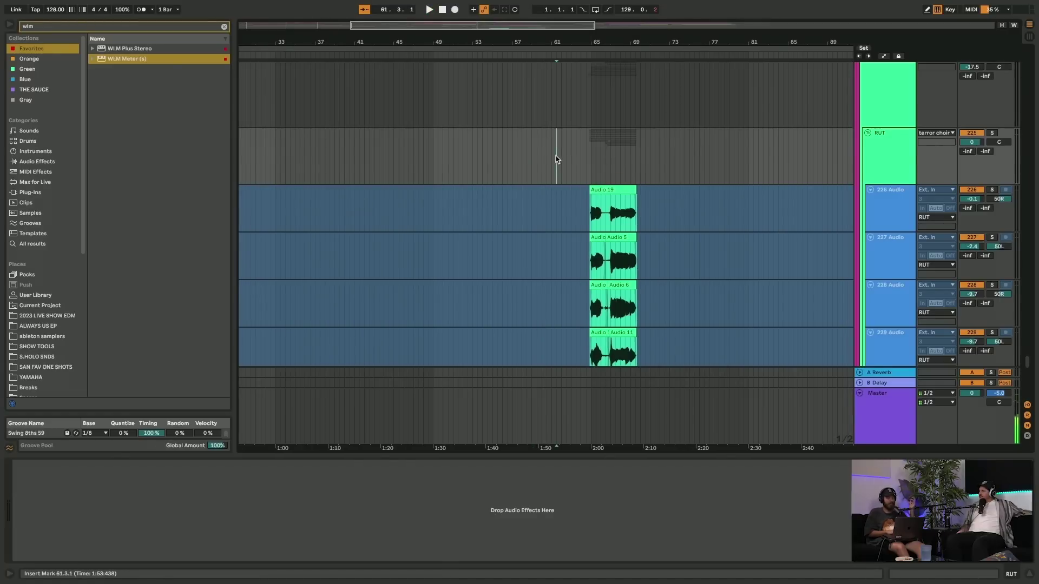
key(space)
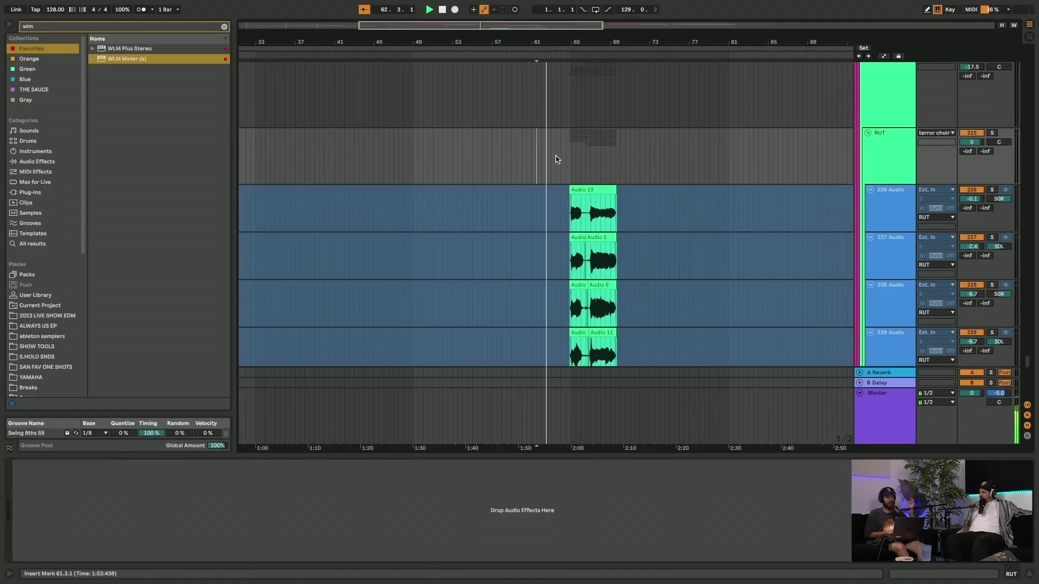
scroll(557, 159, left, 5)
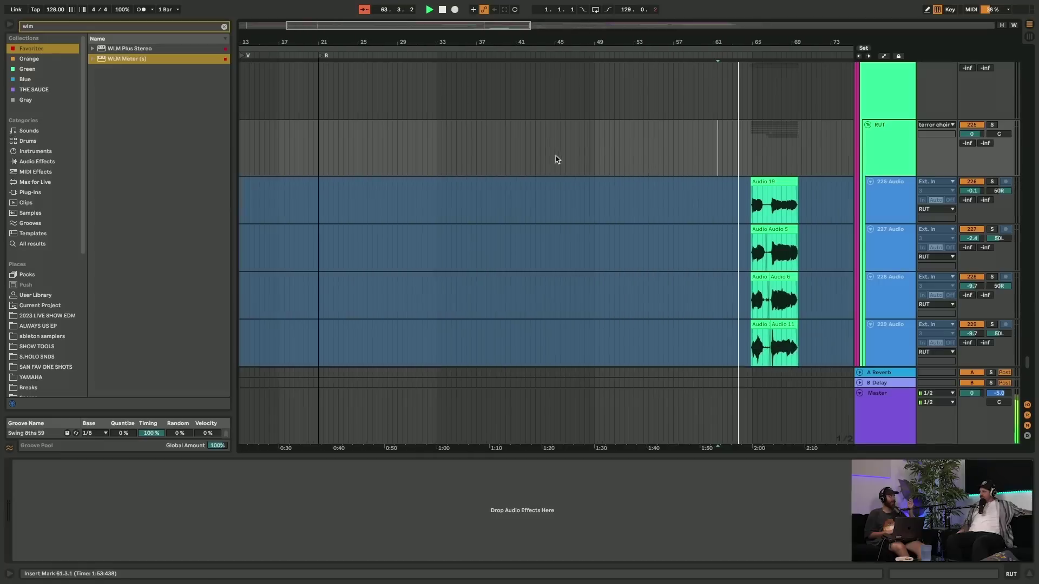
scroll(558, 159, right, 5)
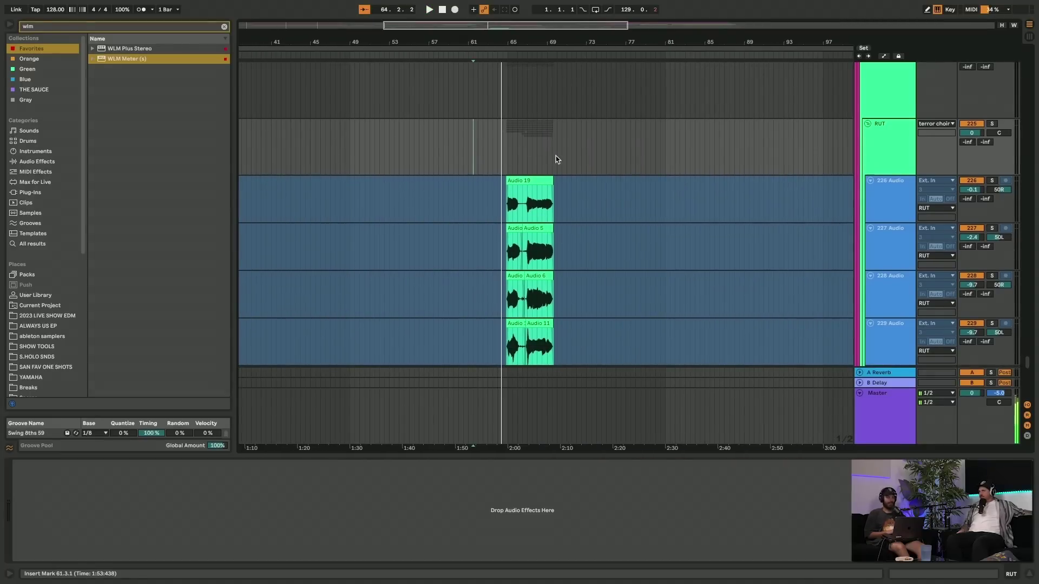
key(space)
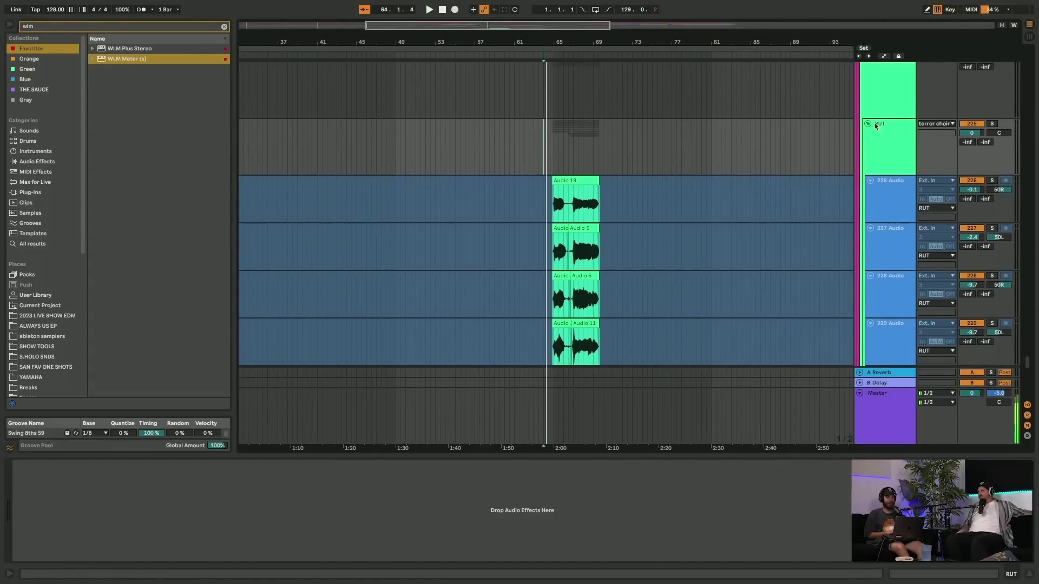
- Solo the RUT group inside the terror choir group and play its choir clips from 64.3.1
scroll(871, 126, up, 1)
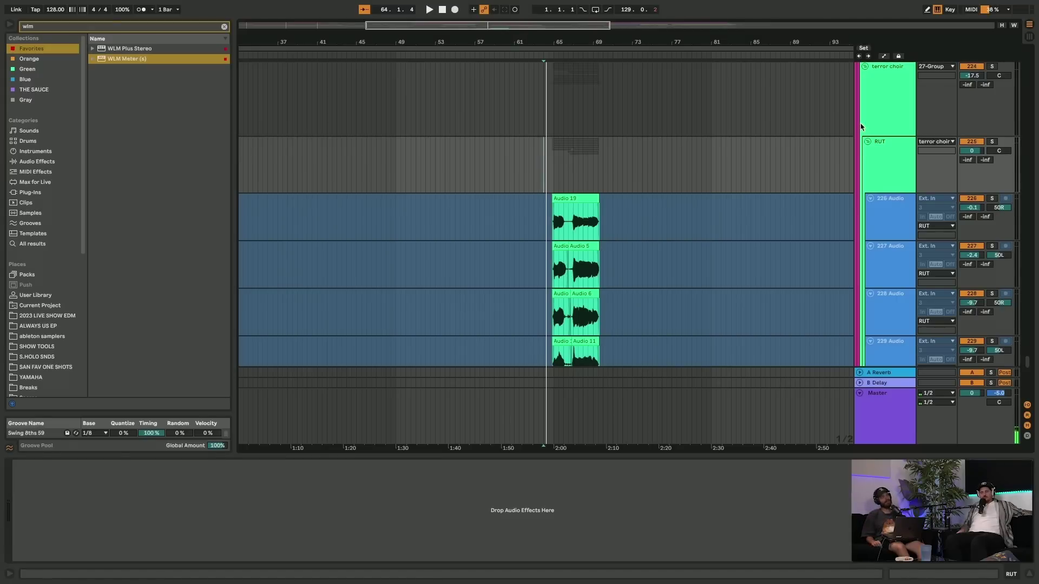
scroll(810, 132, up, 20)
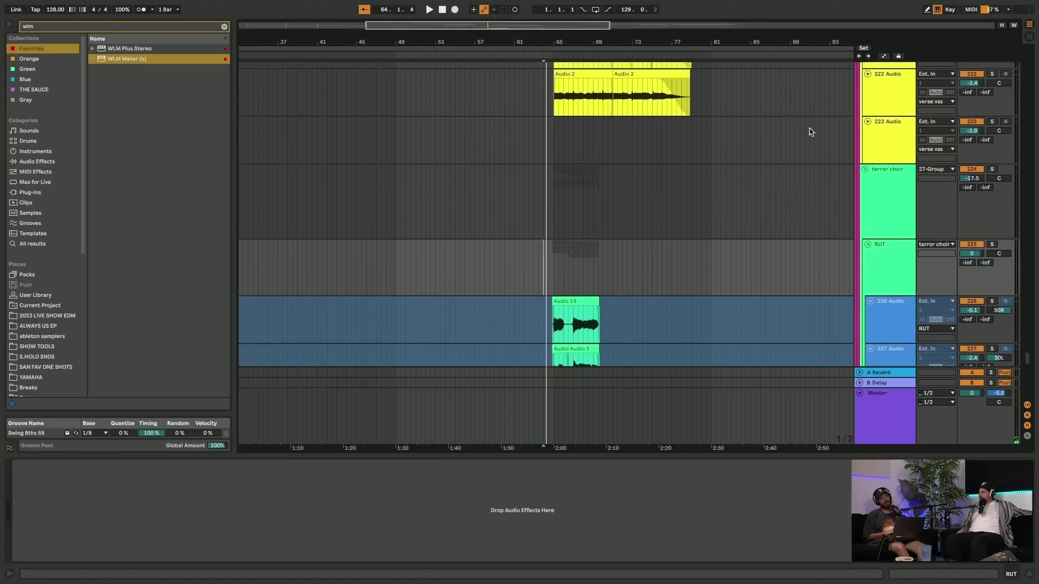
scroll(761, 136, up, 5)
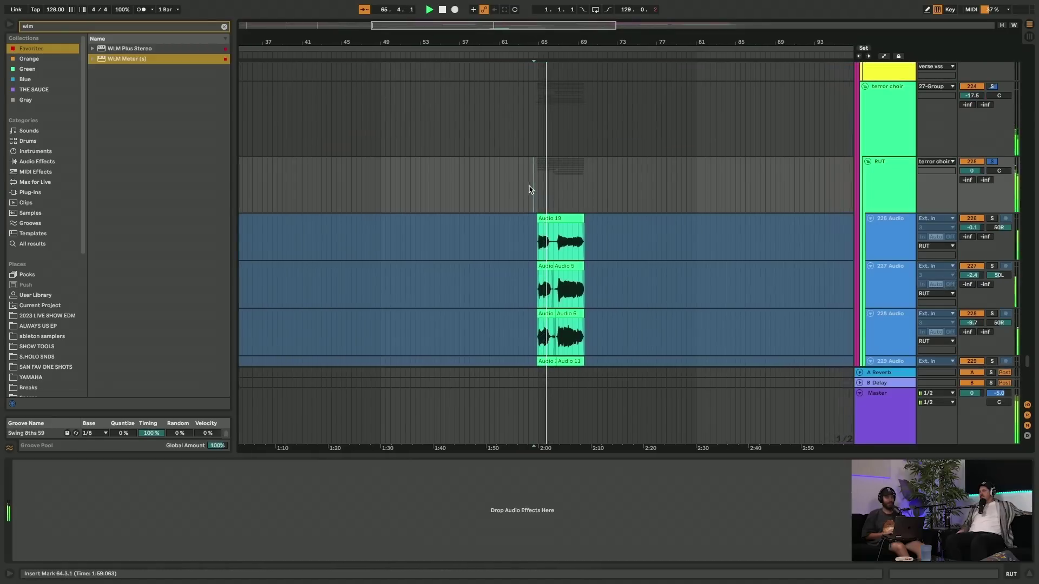
scroll(807, 225, down, 5)
scroll(809, 225, up, 5)
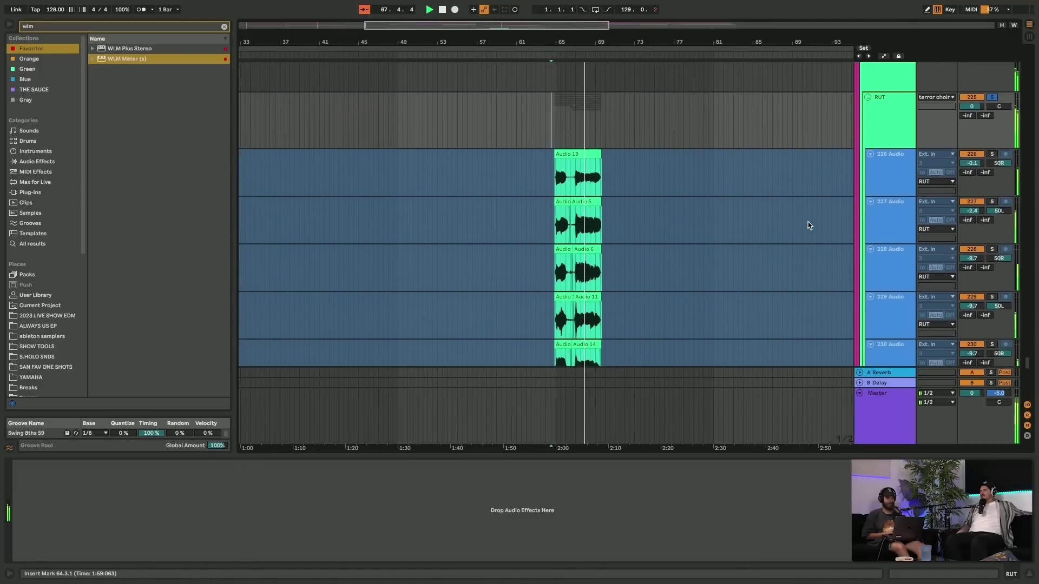
- Bring the ADEO and SAN choir groups into solo while playing from 64.3.1, and stop after their clips end
scroll(744, 187, down, 8)
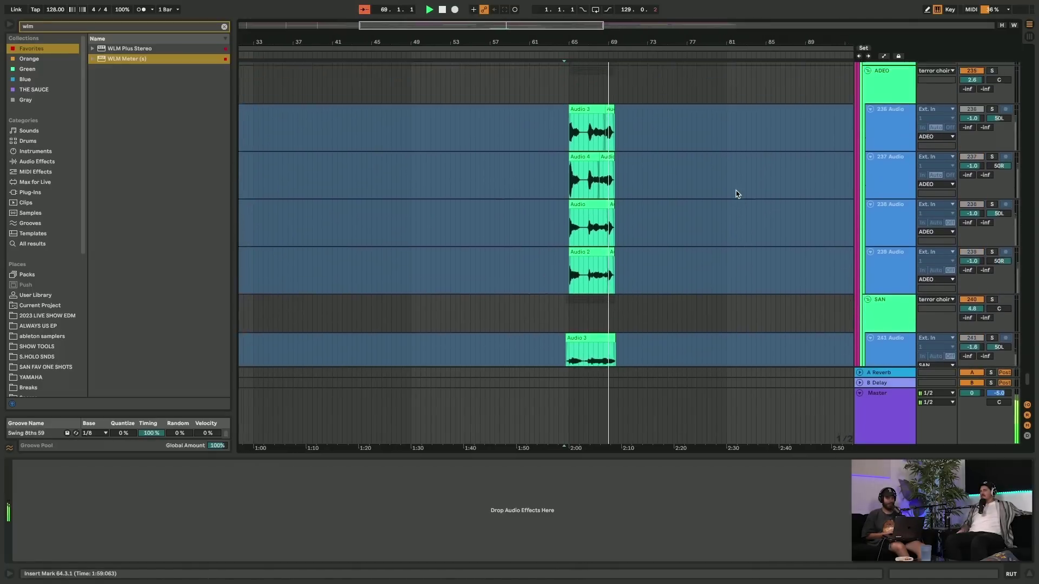
scroll(738, 195, up, 4)
key(space)
key(space)
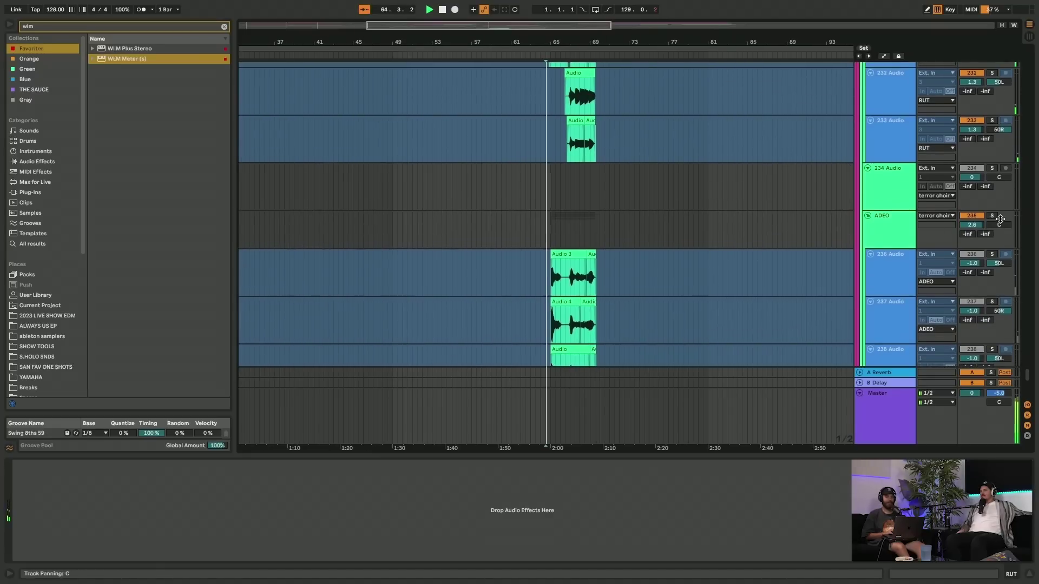
scroll(731, 229, down, 7)
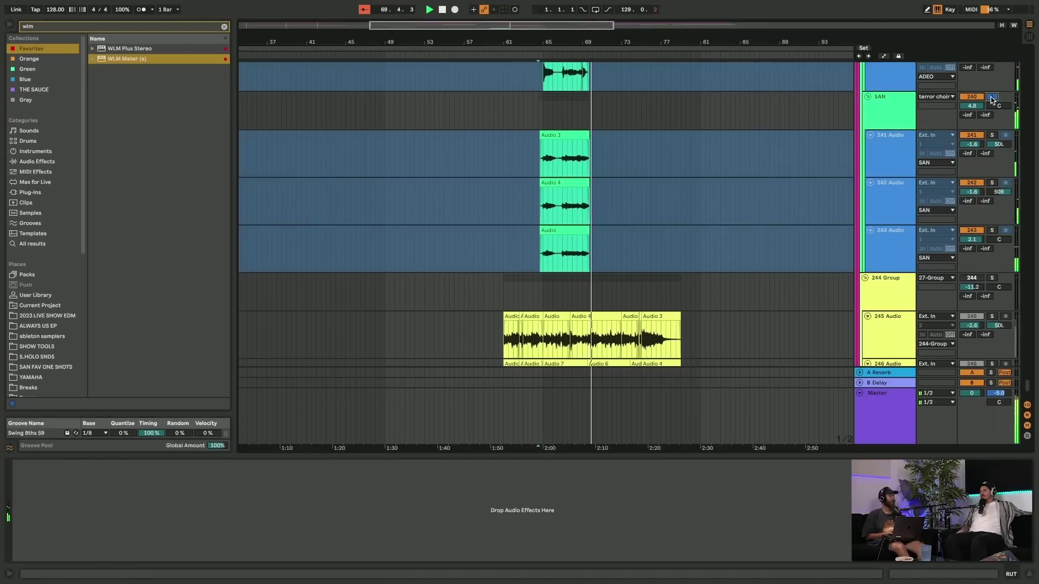
scroll(743, 102, up, 5)
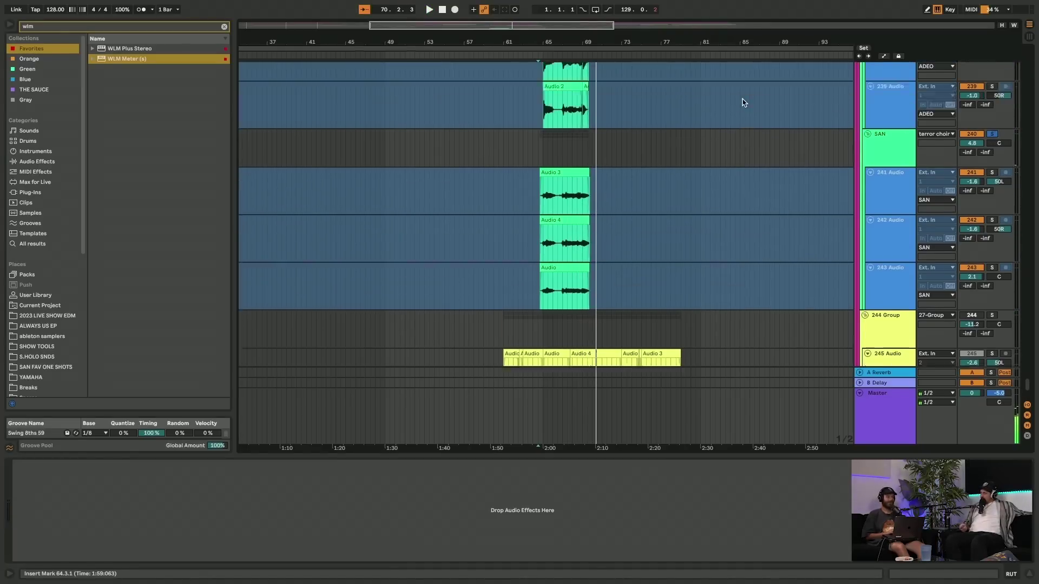
- Solo only the ADEO group and play its choir clips from 65.1.1
click(550, 98)
scroll(550, 97, up, 3)
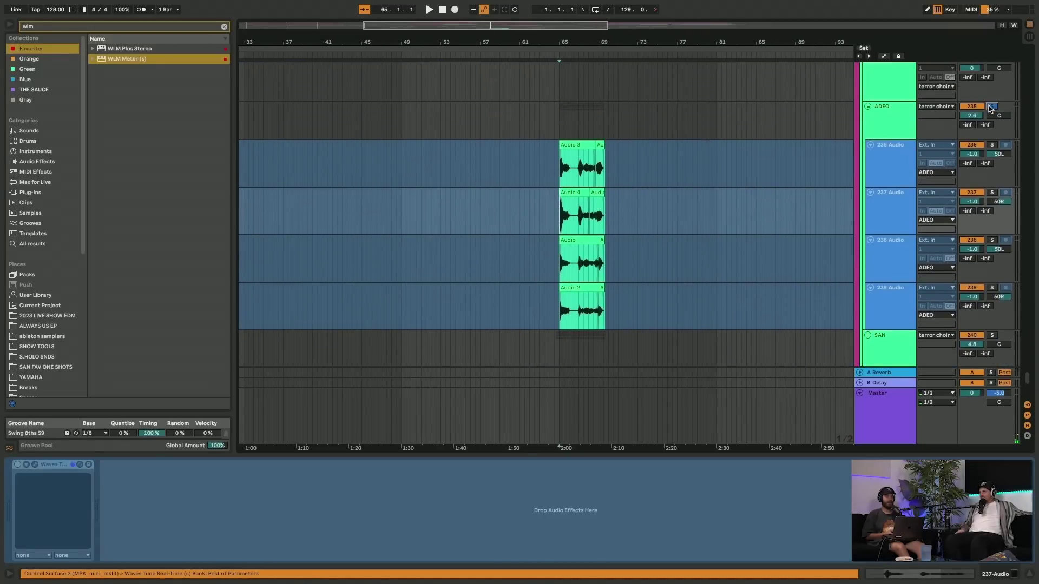
key(space)
scroll(803, 211, down, 5)
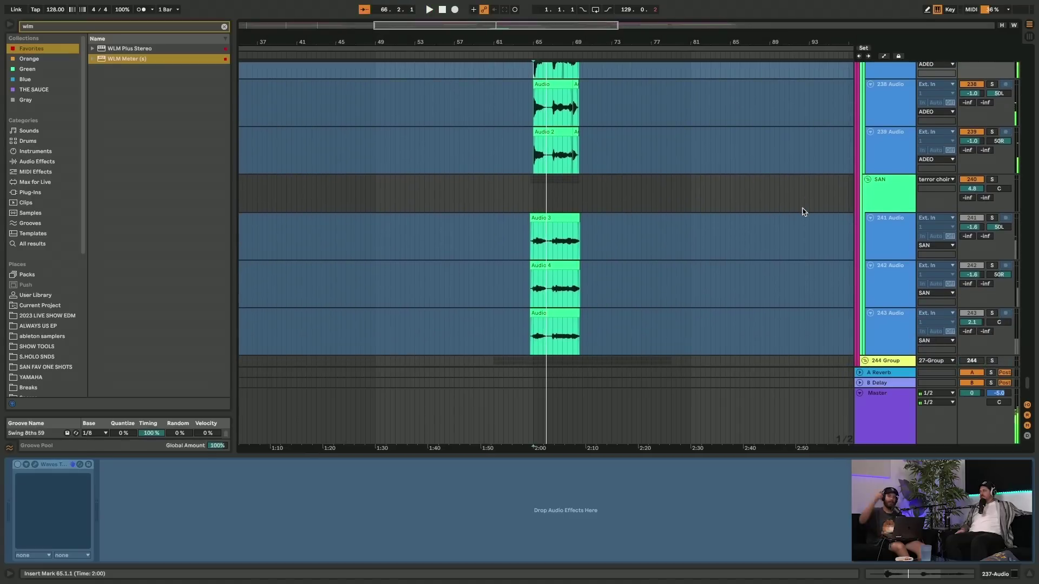
key(space)
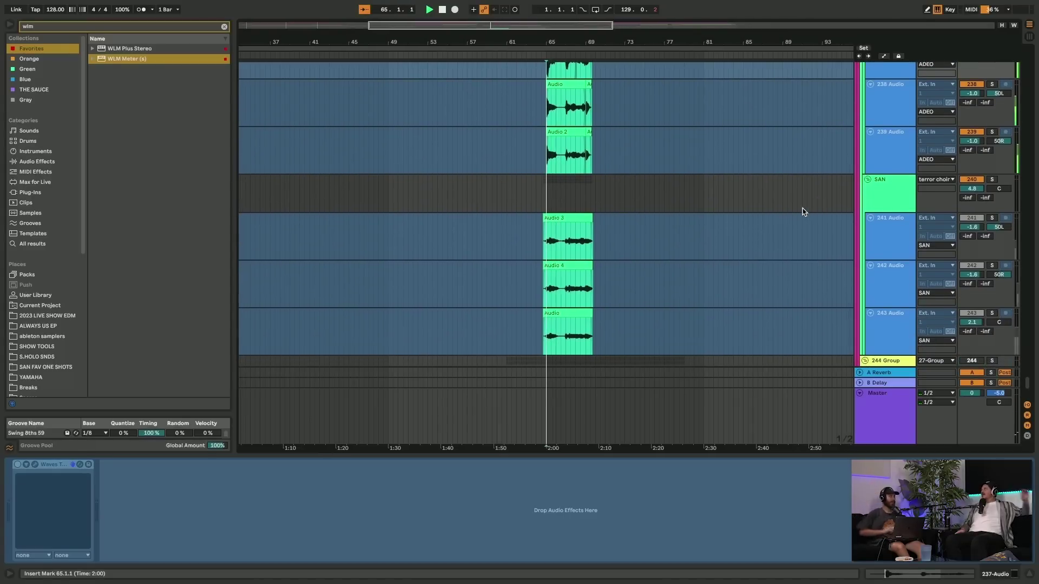
- Solo the SAN group, replay its choir clips from 65.1.1 and set the group's volume to 6.0 dB
click(993, 179)
key(space)
key(space)
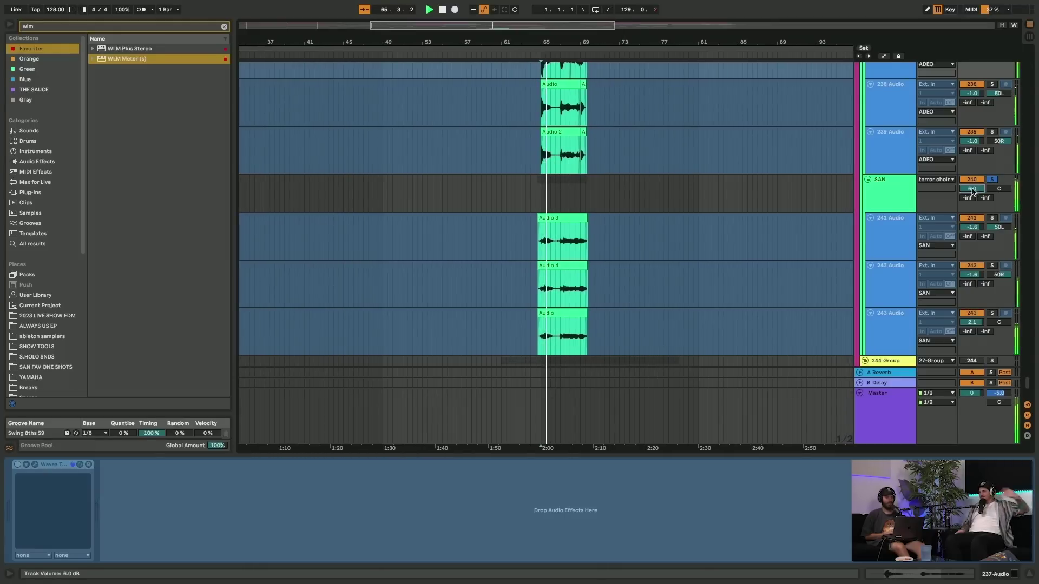
- Return to the RUT group, solo it and play its stacked choir clips from 65.1.1
scroll(740, 167, up, 10)
scroll(740, 168, up, 6)
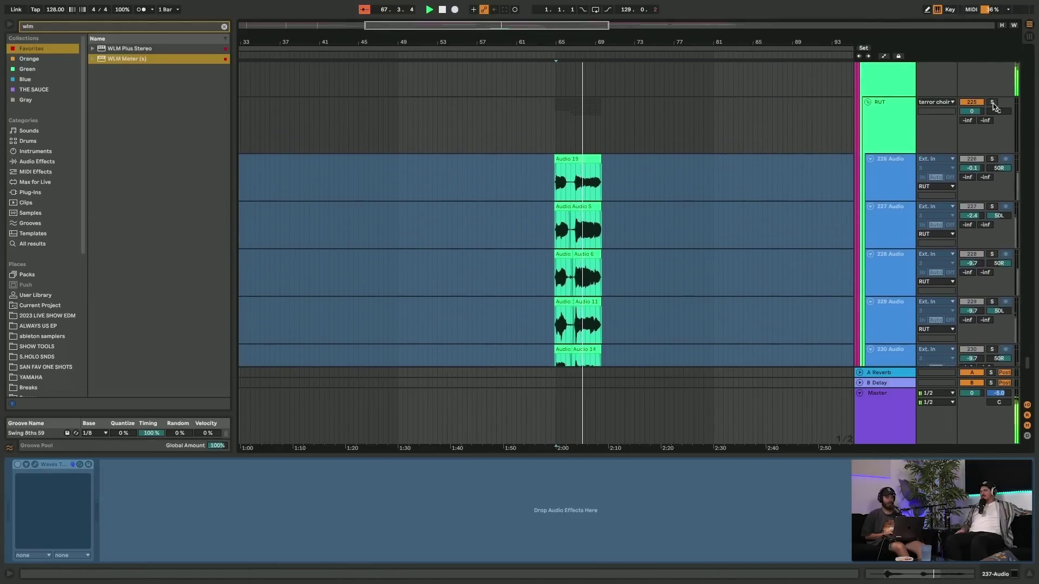
click(554, 137)
key(space)
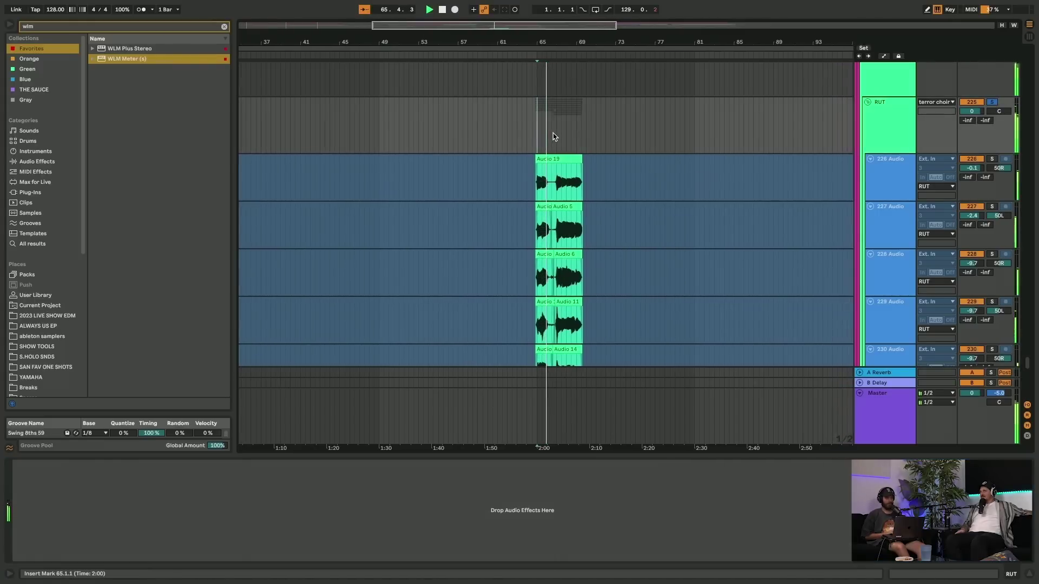
- Look over the RUT choir tracks and open the terror choir group's effects chain of Reverb, EQ Eight and Utility
scroll(554, 136, up, 4)
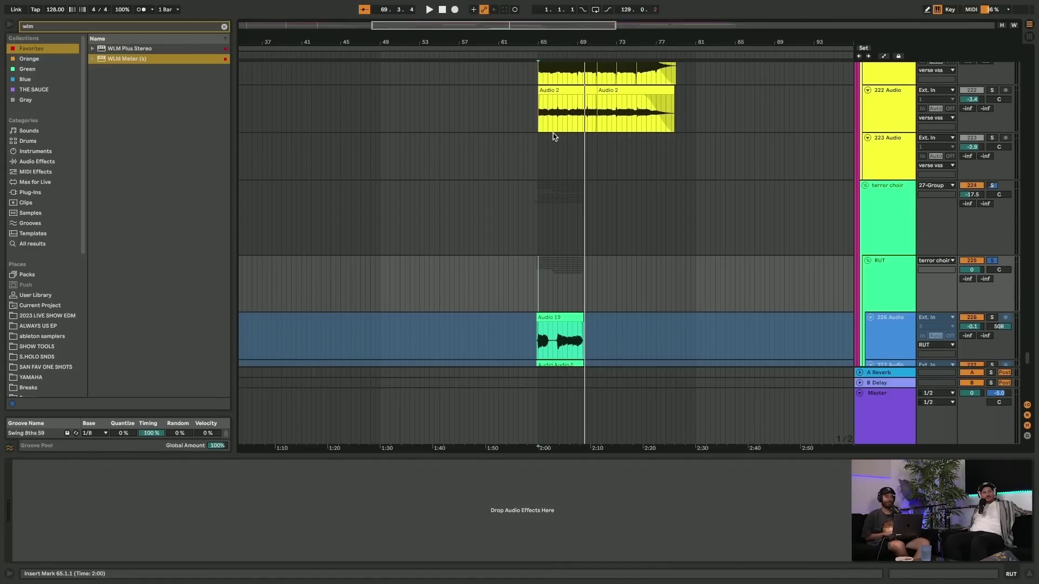
scroll(553, 136, down, 3)
scroll(553, 137, down, 3)
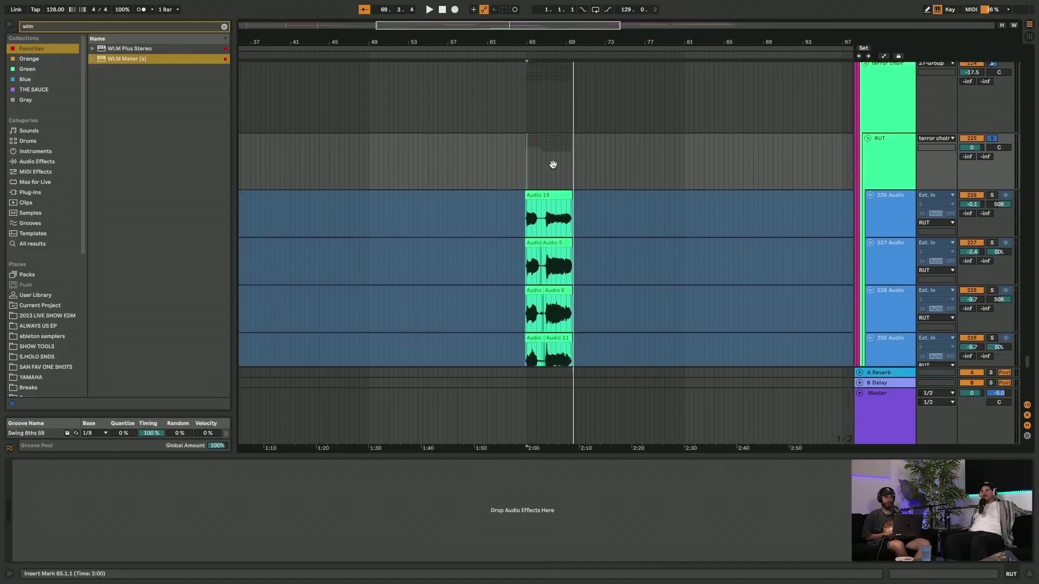
click(525, 184)
scroll(526, 182, down, 2)
scroll(526, 182, up, 2)
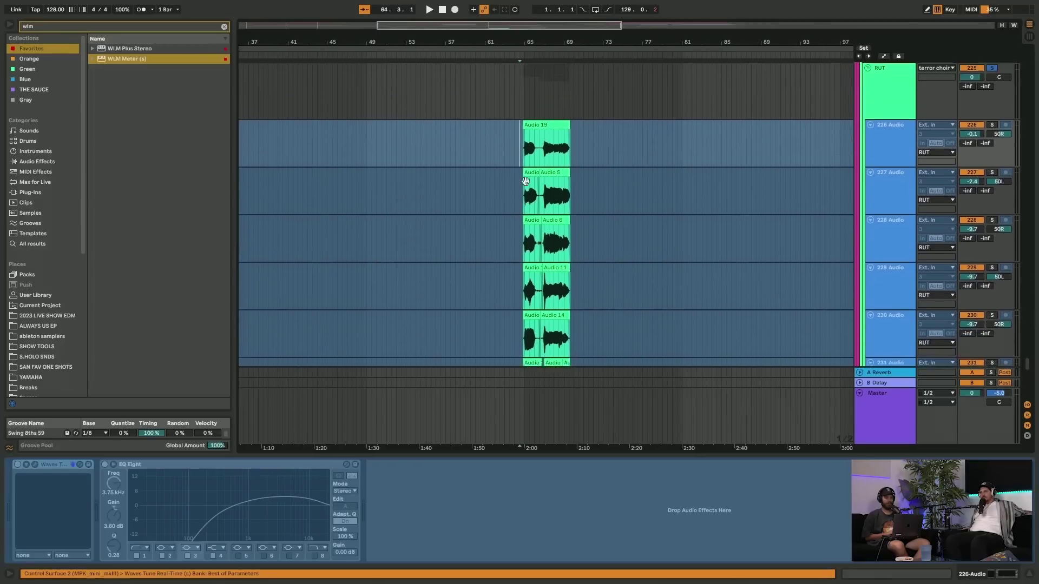
scroll(946, 107, up, 2)
scroll(946, 107, down, 2)
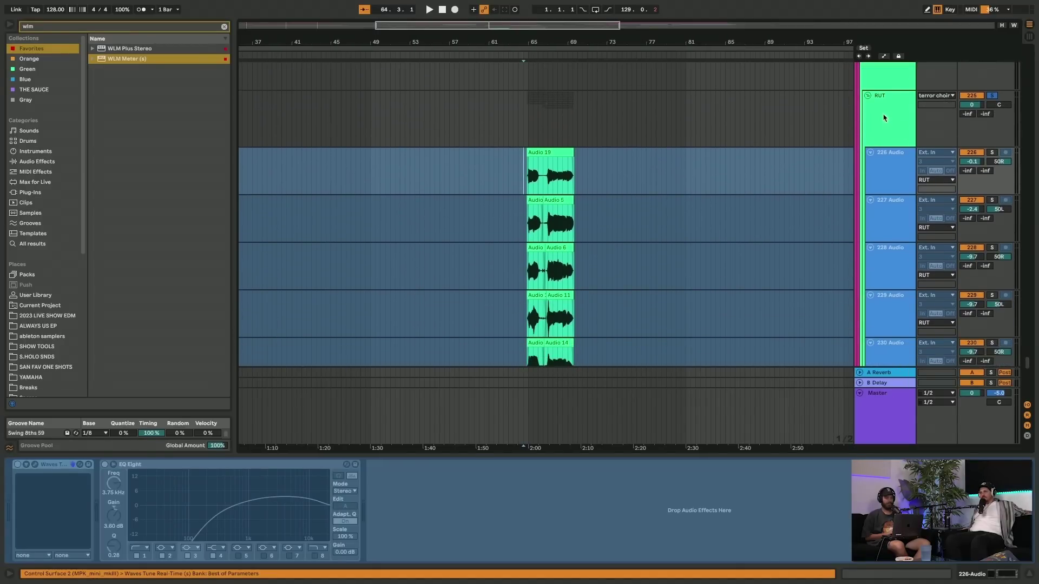
scroll(885, 118, up, 3)
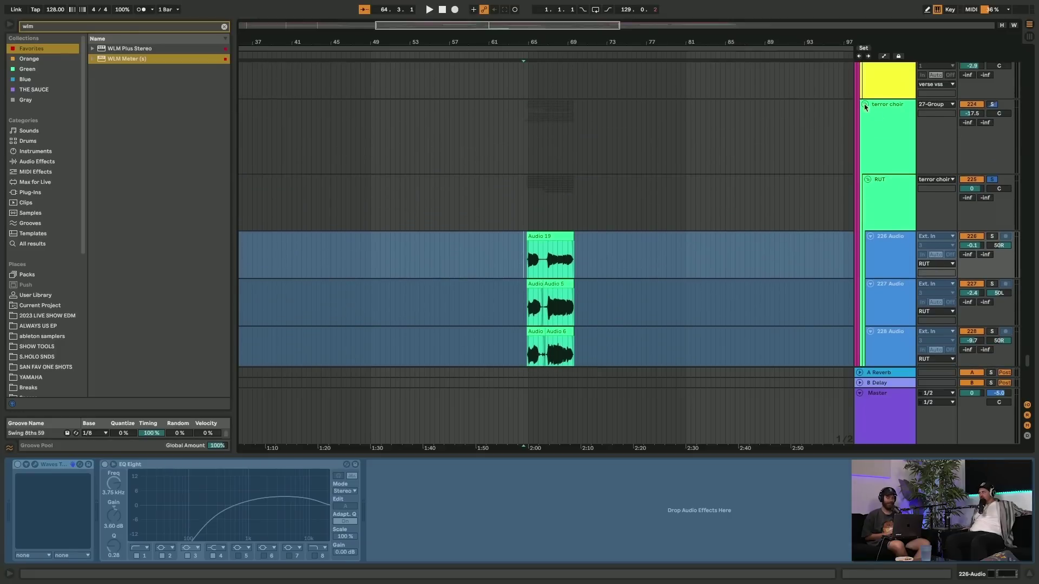
click(894, 109)
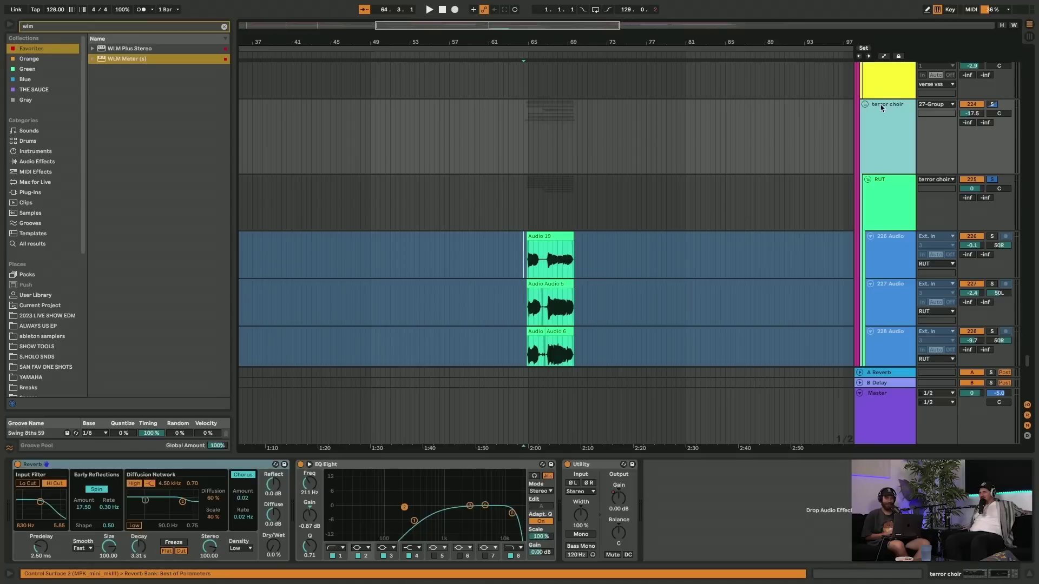
- Solo the 226 Audio track in the RUT group and play it from 65.1.1
scroll(728, 127, down, 4)
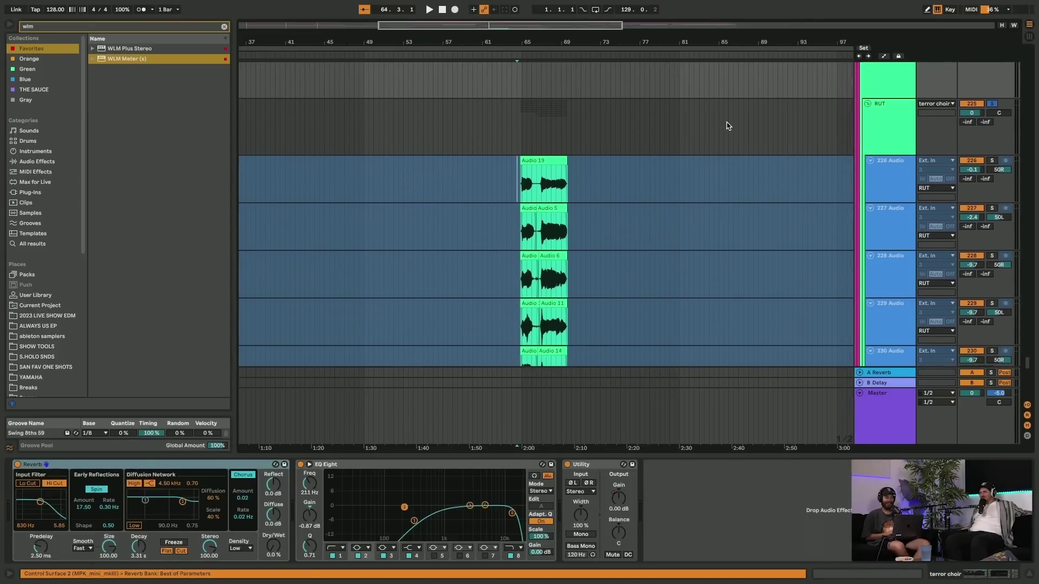
click(515, 160)
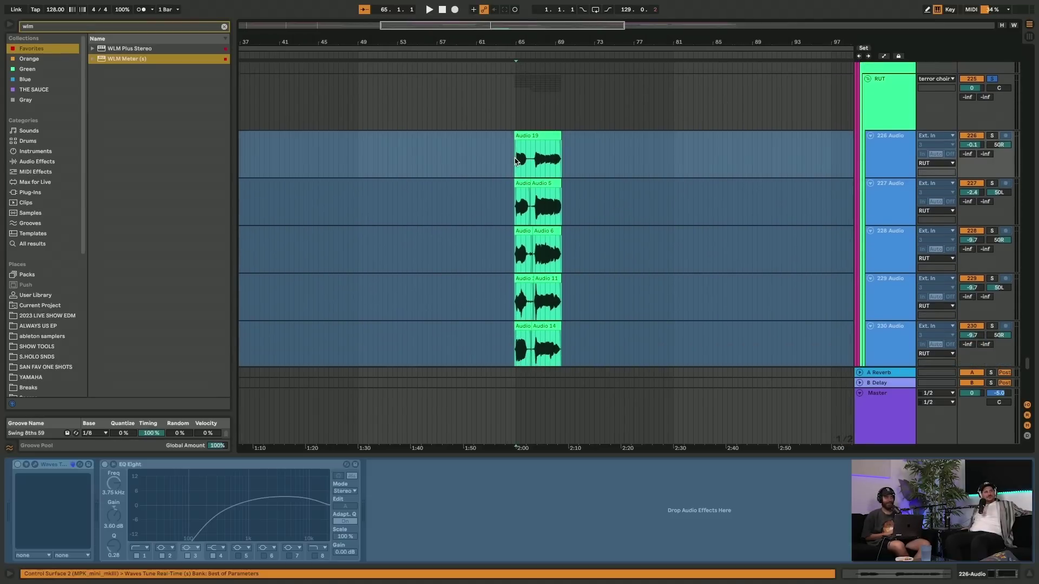
scroll(611, 163, down, 2)
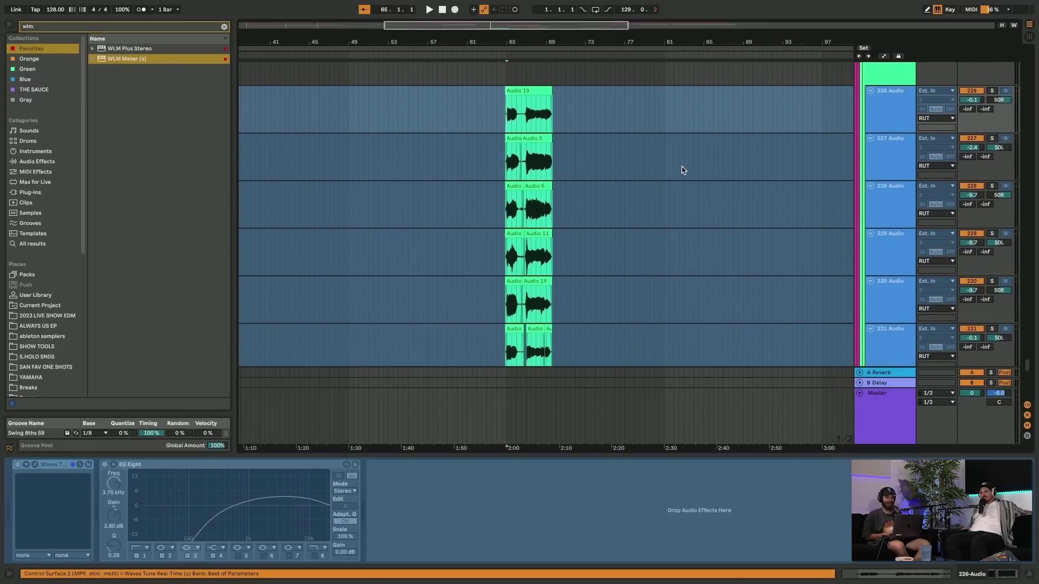
click(899, 112)
click(992, 90)
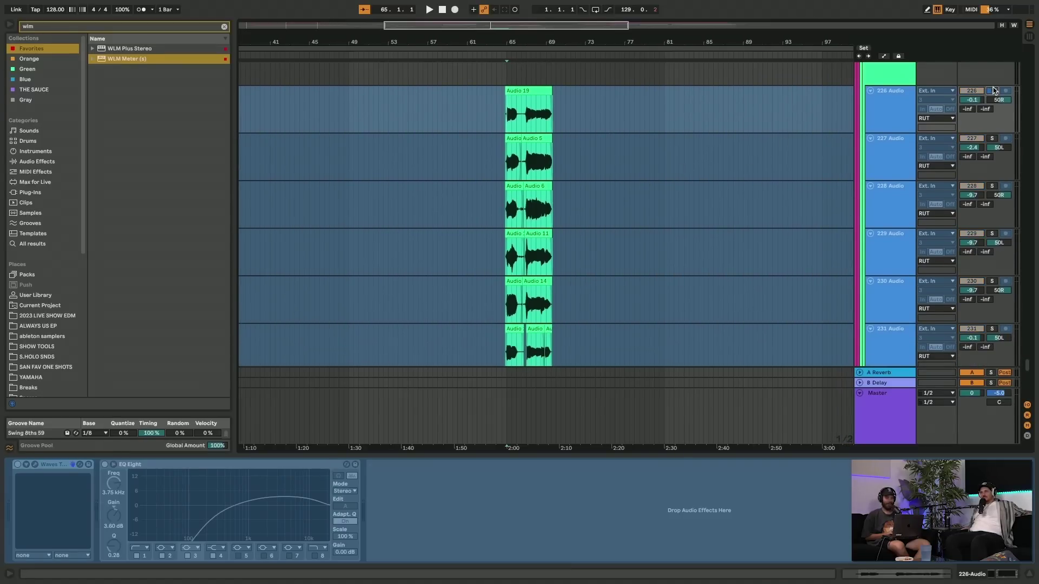
key(space)
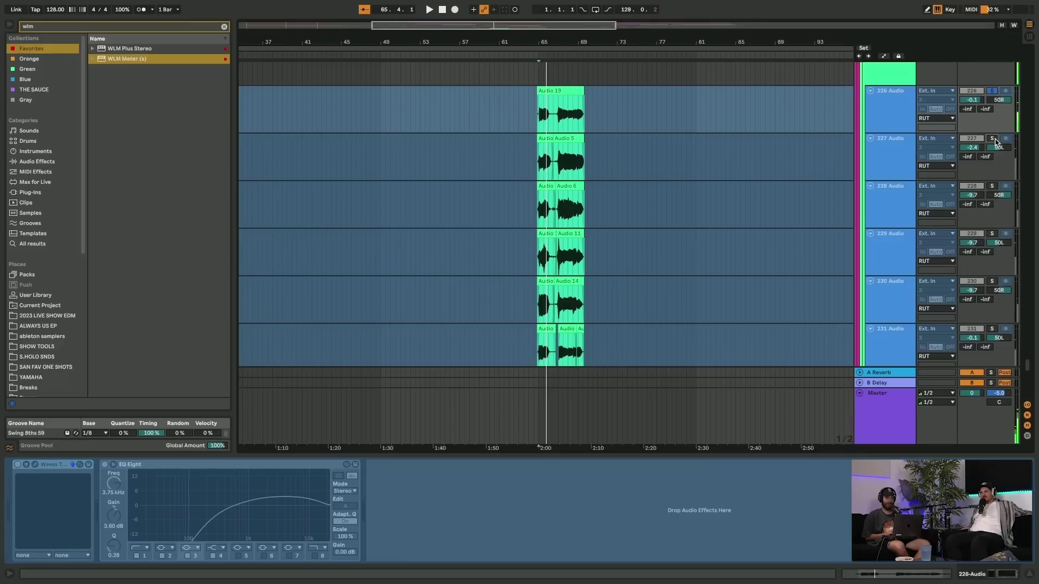
- Solo the 227 Audio and 228 Audio tracks in turn and restart playback from 65.1.1
click(993, 139)
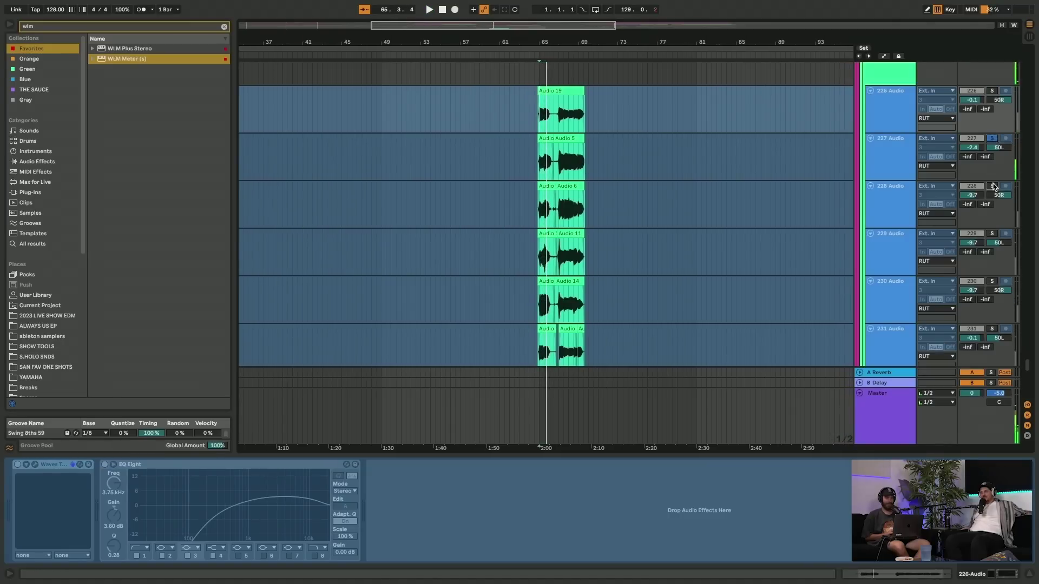
click(993, 186)
key(space)
scroll(995, 187, down, 3)
key(space)
- Solo the 229 Audio and 230 Audio tracks in turn, and clear the track solo to hear the stacked choir
click(992, 165)
key(space)
scroll(992, 164, down, 2)
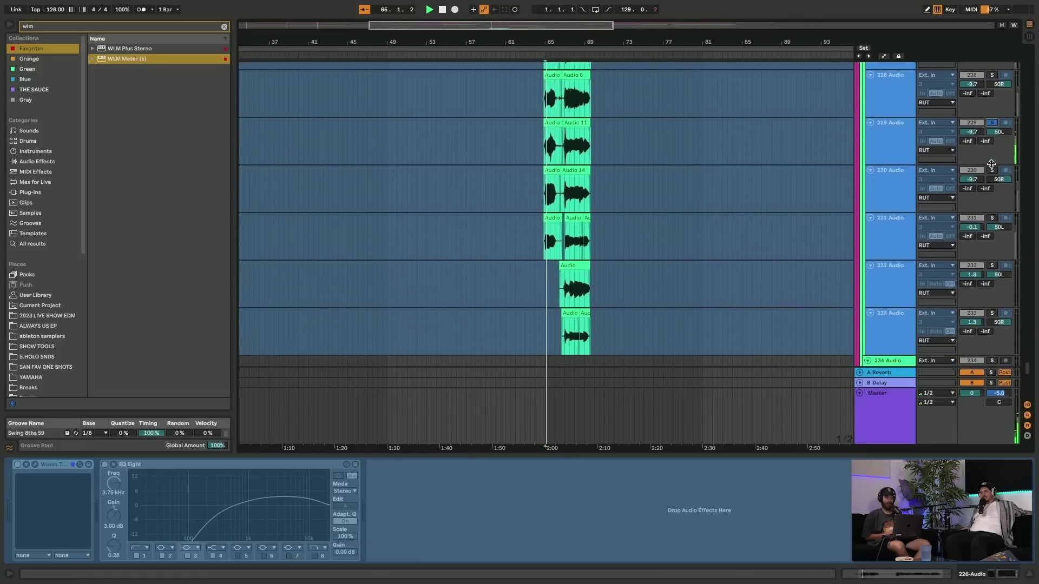
click(992, 170)
click(992, 170)
scroll(692, 156, down, 3)
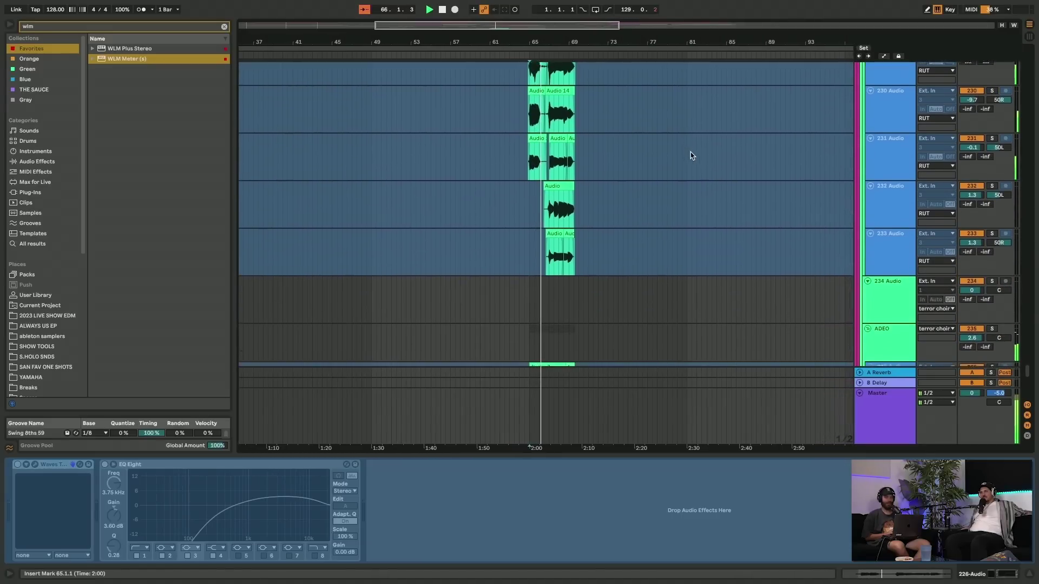
- Solo the bipolar track below the choir groups and play its first Rusk Sound Studios 2 clip from 1.1.1
scroll(690, 156, down, 8)
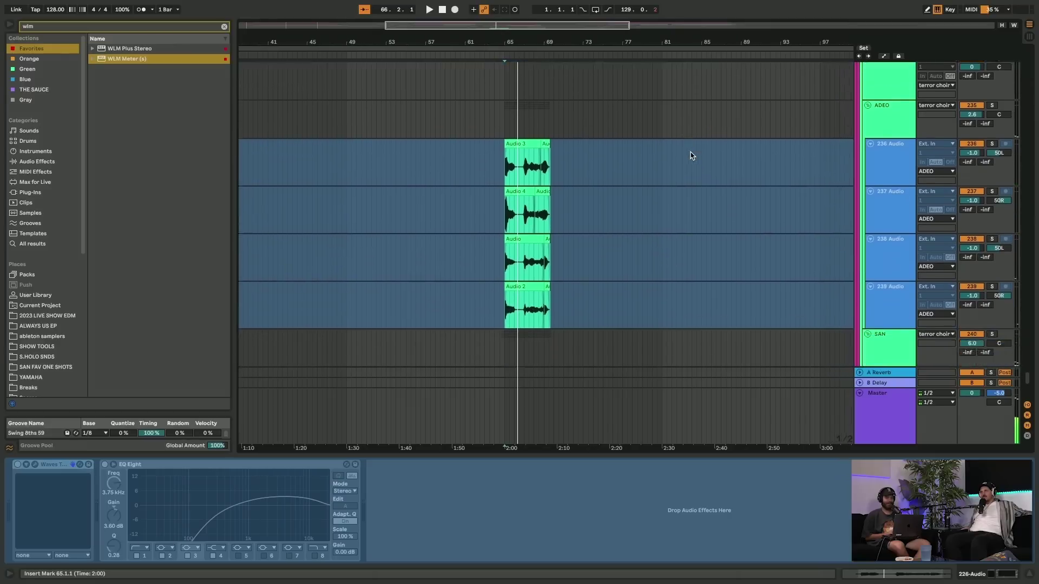
scroll(690, 156, down, 7)
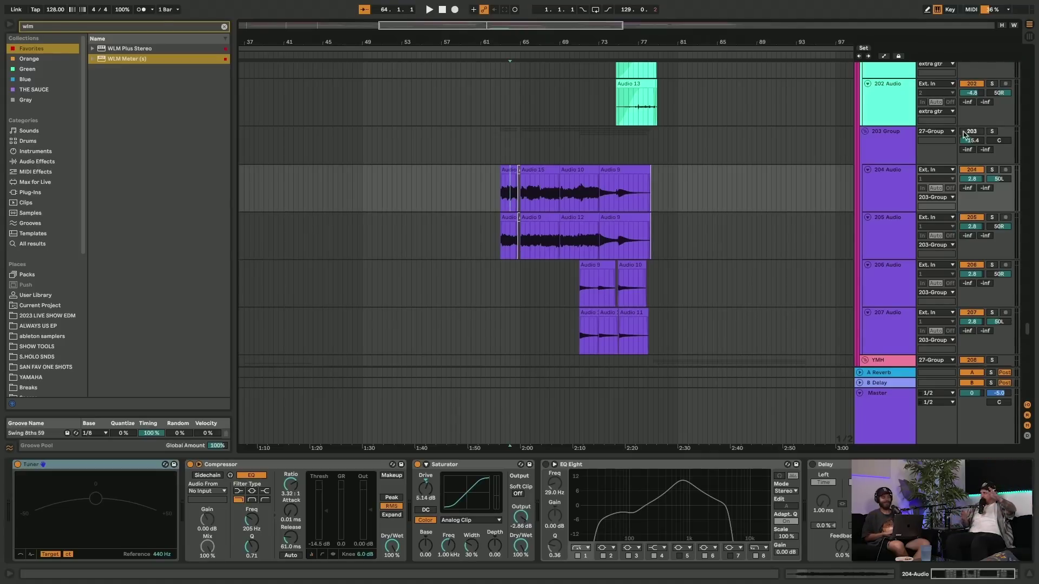
scroll(550, 257, down, 20)
scroll(549, 257, left, 15)
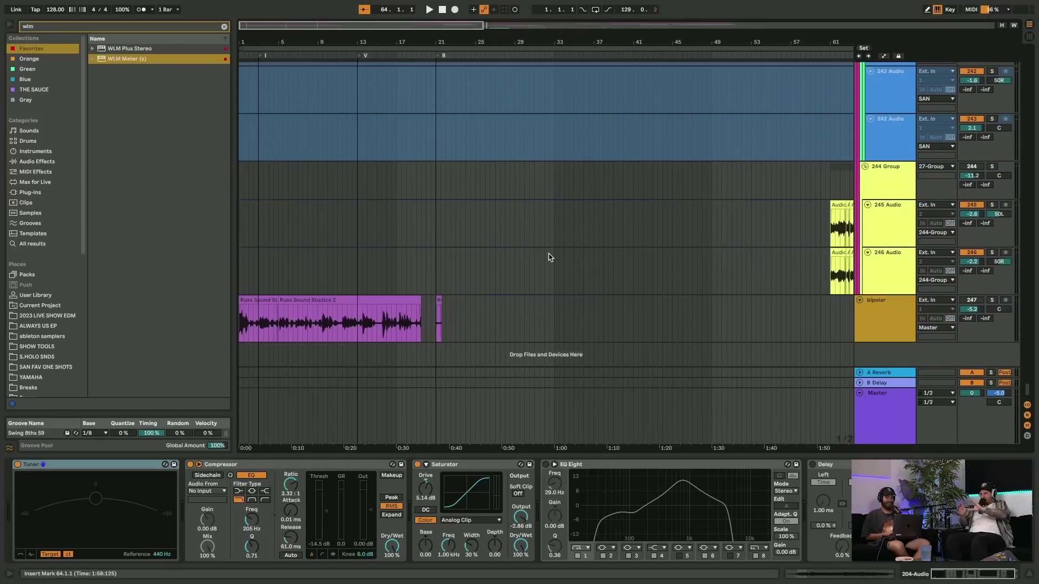
drag(240, 43, 287, 213)
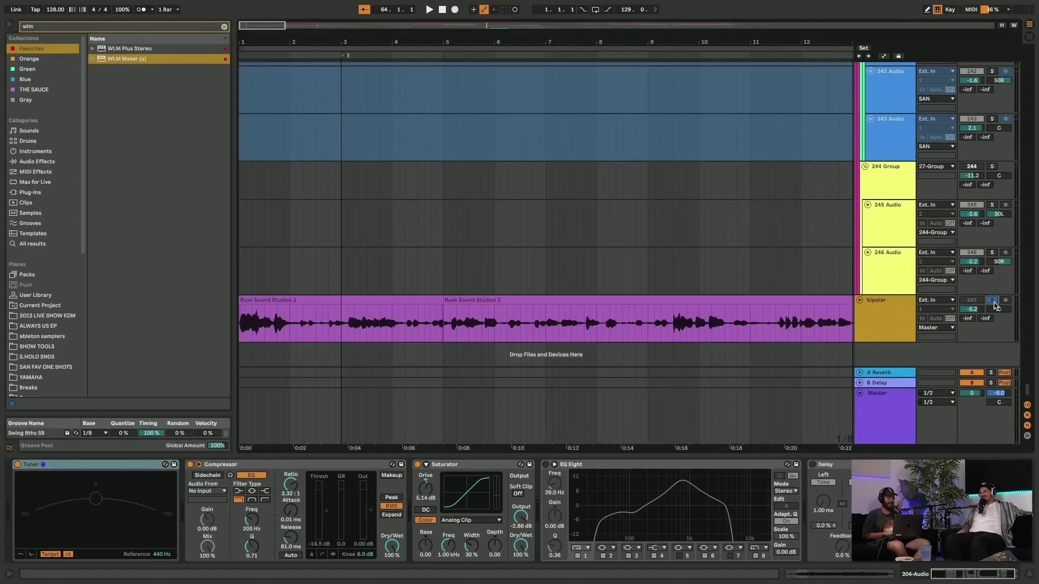
key(space)
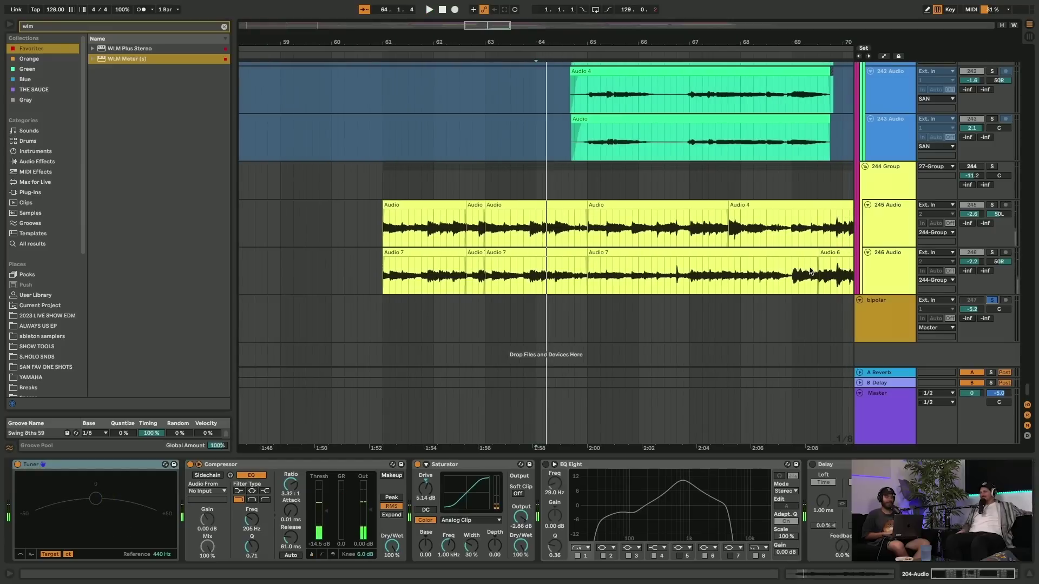
scroll(666, 278, left, 20)
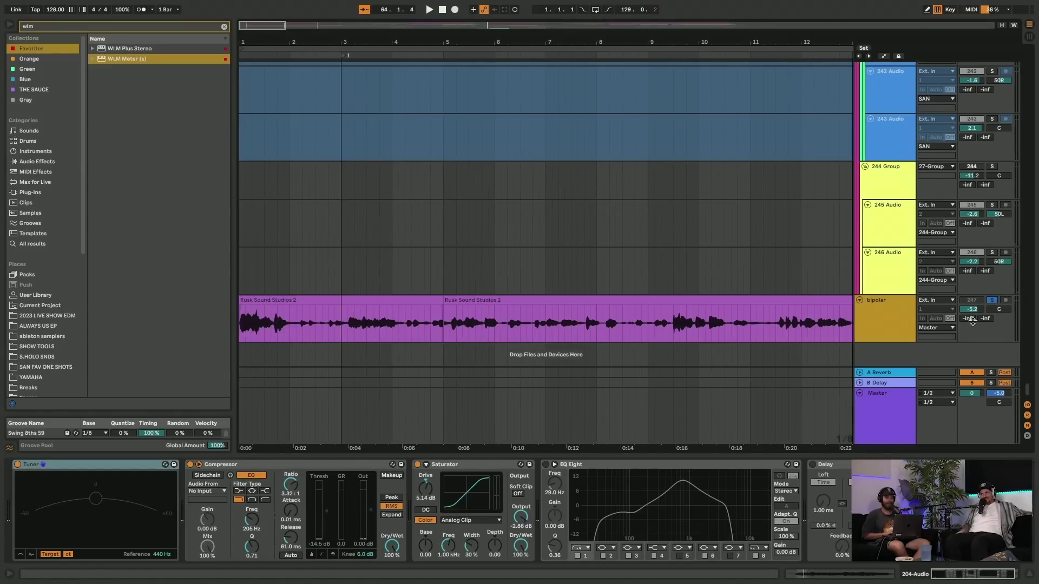
click(313, 300)
key(space)
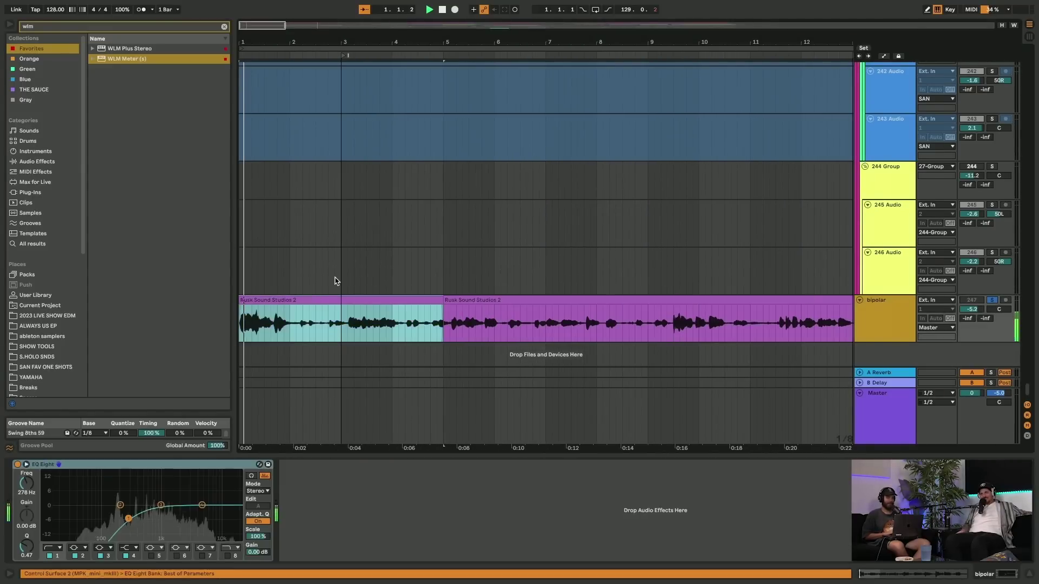
- Raise the bipolar track's volume to 2.1 dB, toggle its solo for comparison, and replay the clip from bar 1
drag(969, 311, 970, 298)
key(XF86AudioRaiseVolume)
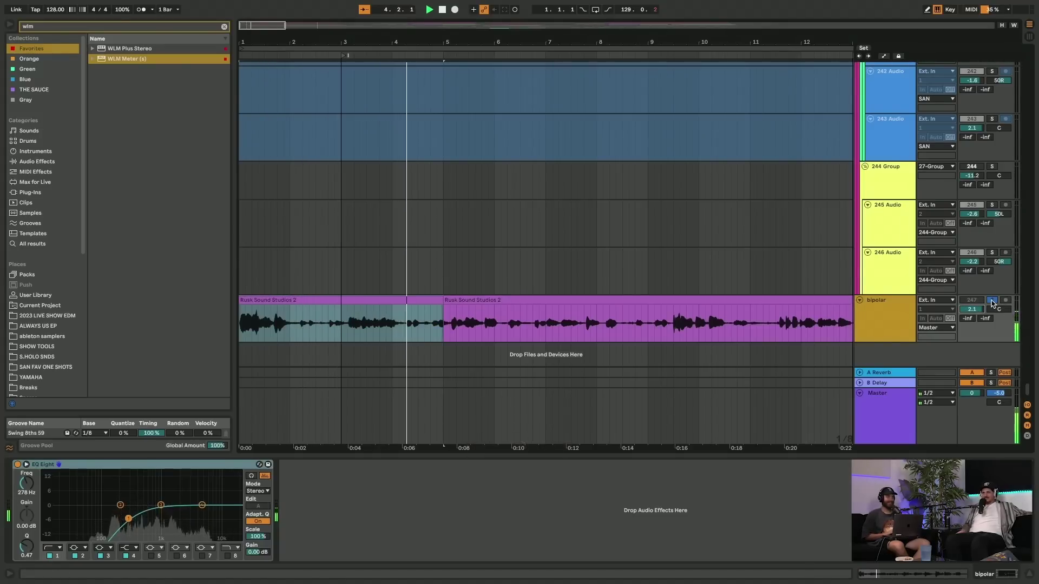
click(992, 302)
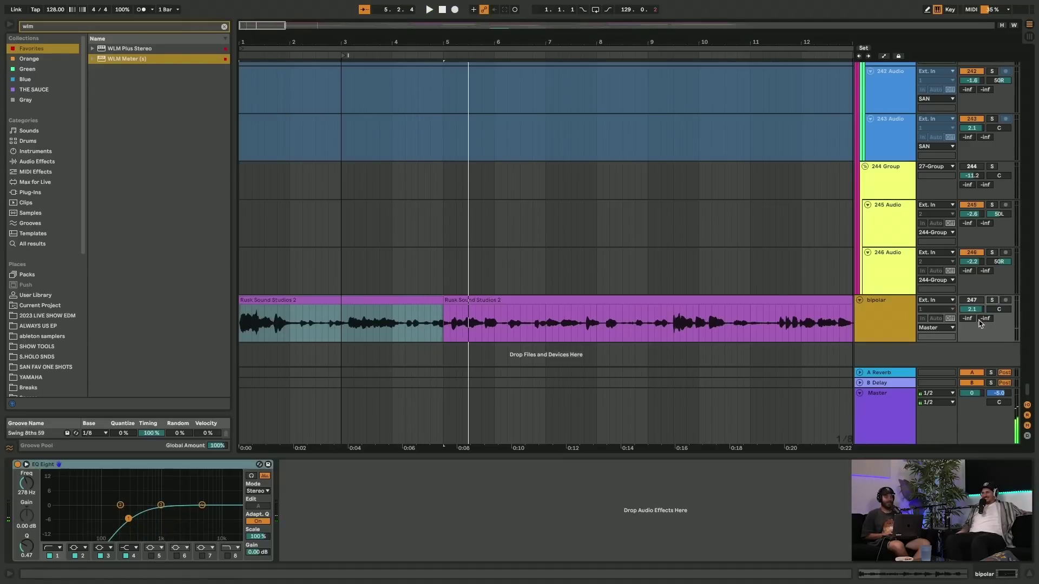
key(space)
- Solo the 101 Rusk Sound track and play it from the deactivated clip just before bar 5
scroll(421, 229, up, 20)
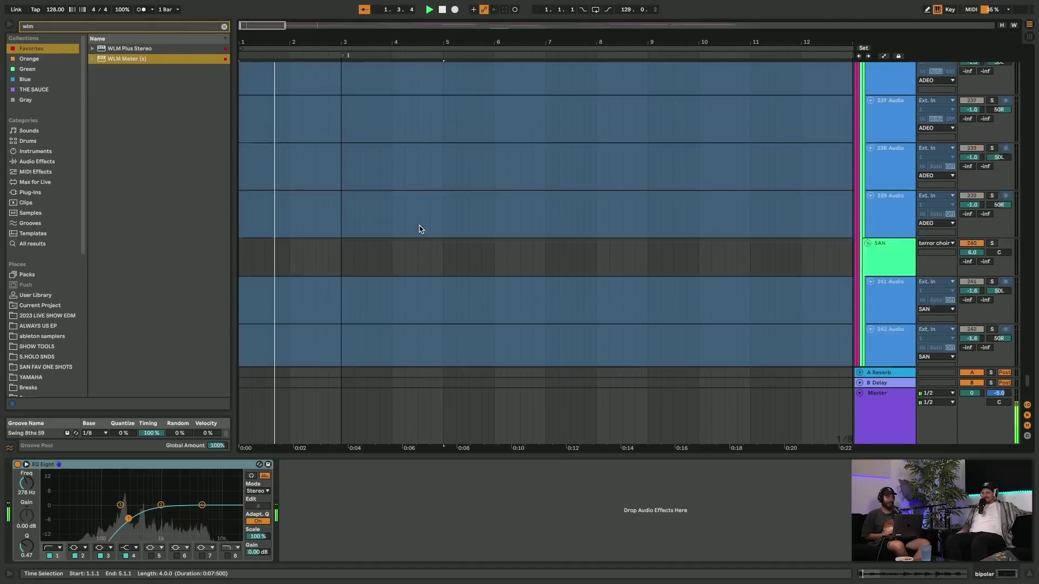
scroll(421, 228, up, 20)
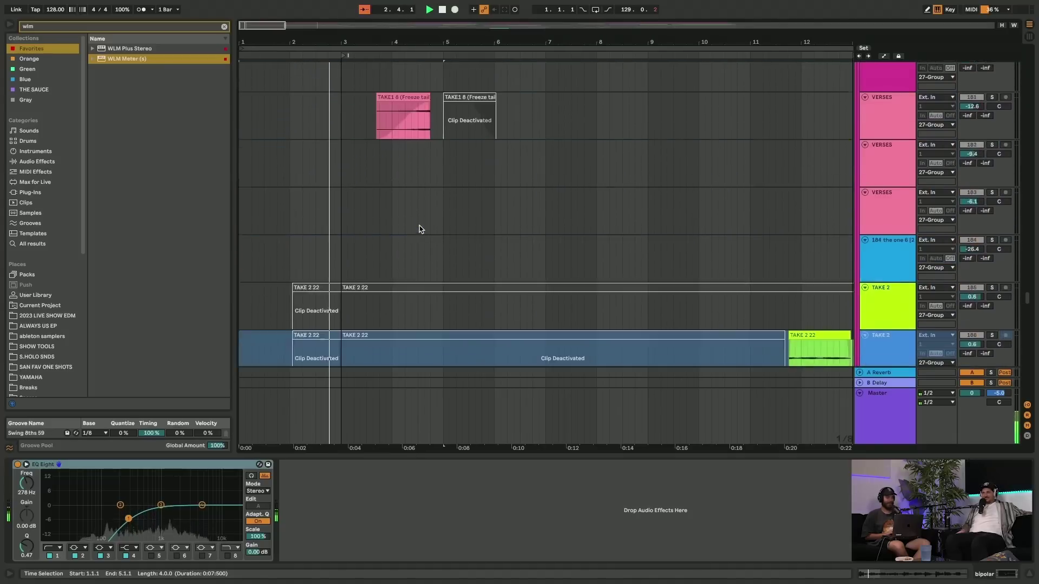
scroll(420, 228, up, 20)
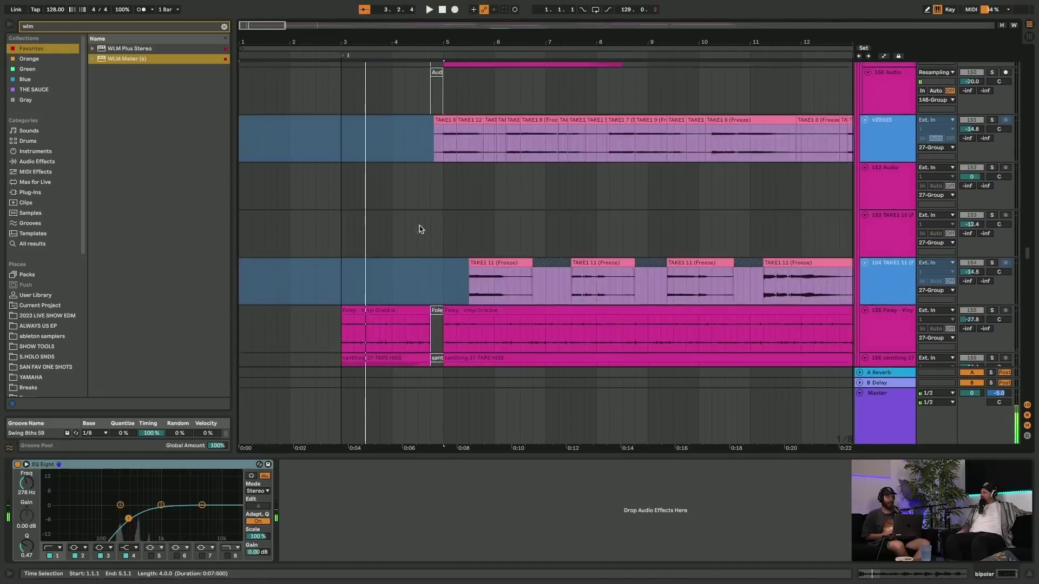
scroll(420, 228, up, 18)
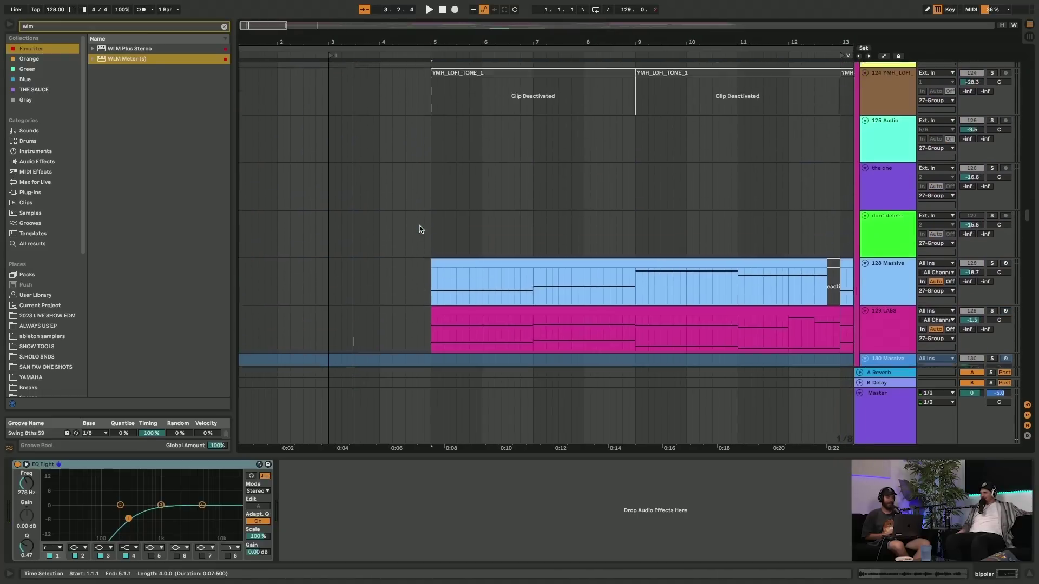
scroll(420, 227, up, 8)
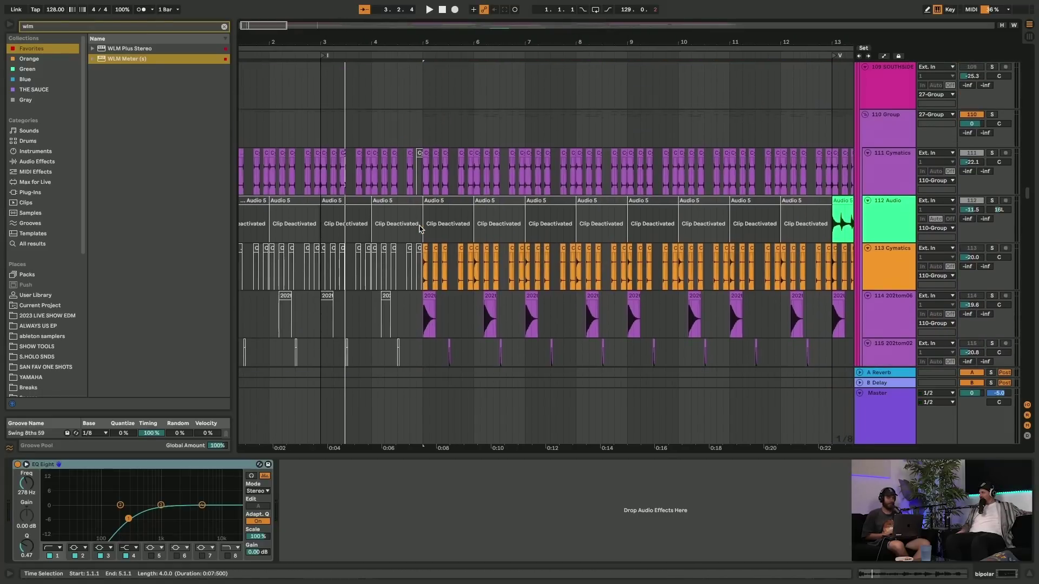
scroll(420, 228, up, 10)
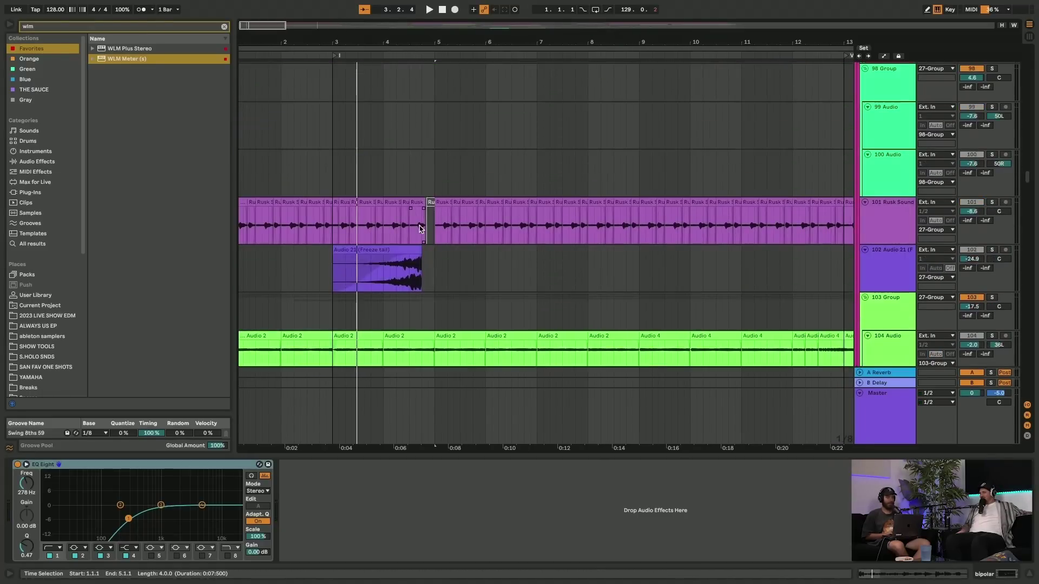
click(429, 213)
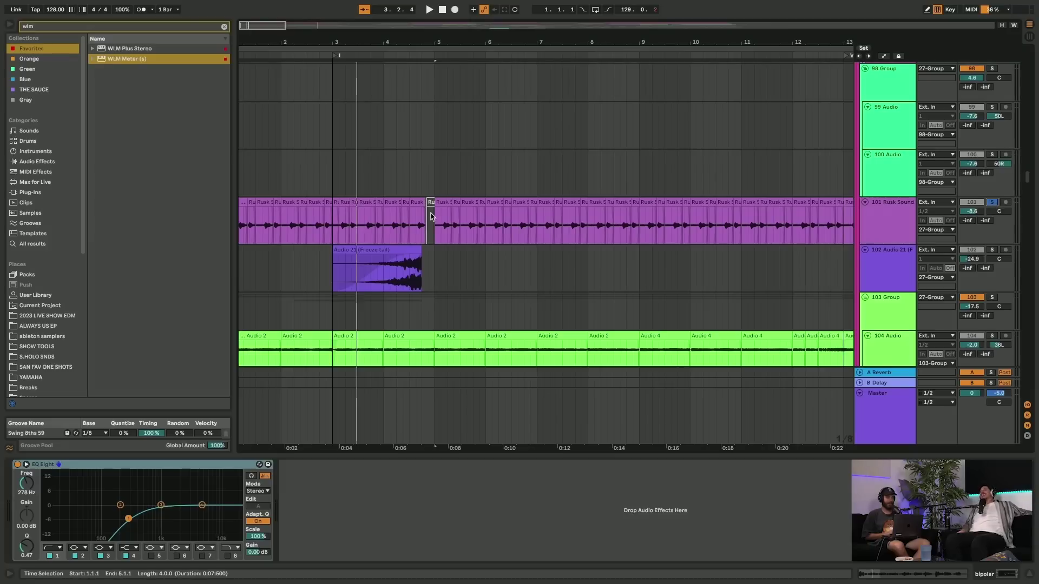
key(space)
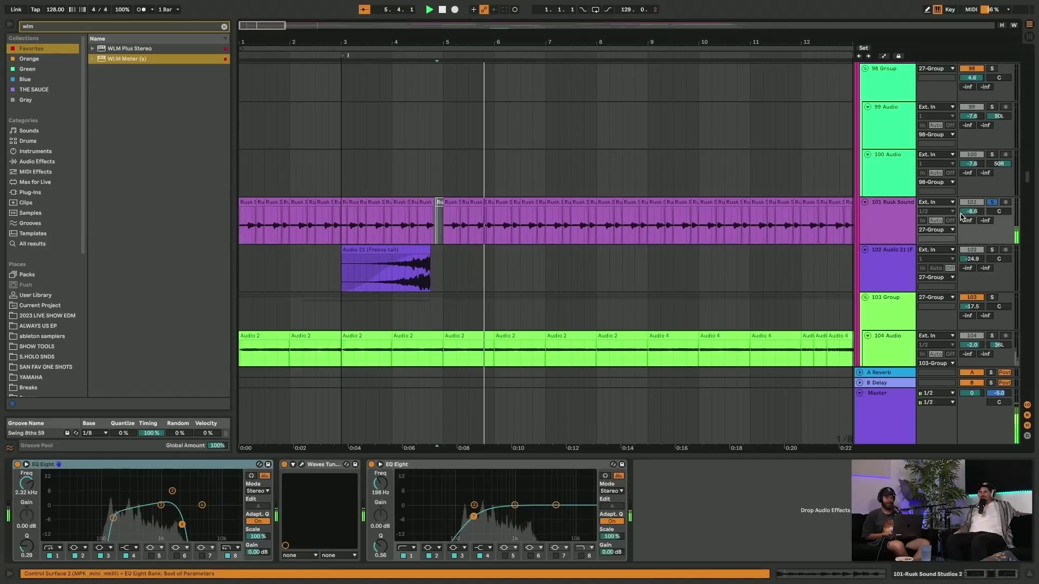
- Raise the 101 Rusk Sound track's volume to 1.7 dB, add 103 Group to the solo, and restart playback from 4.4.3
drag(972, 212, 972, 208)
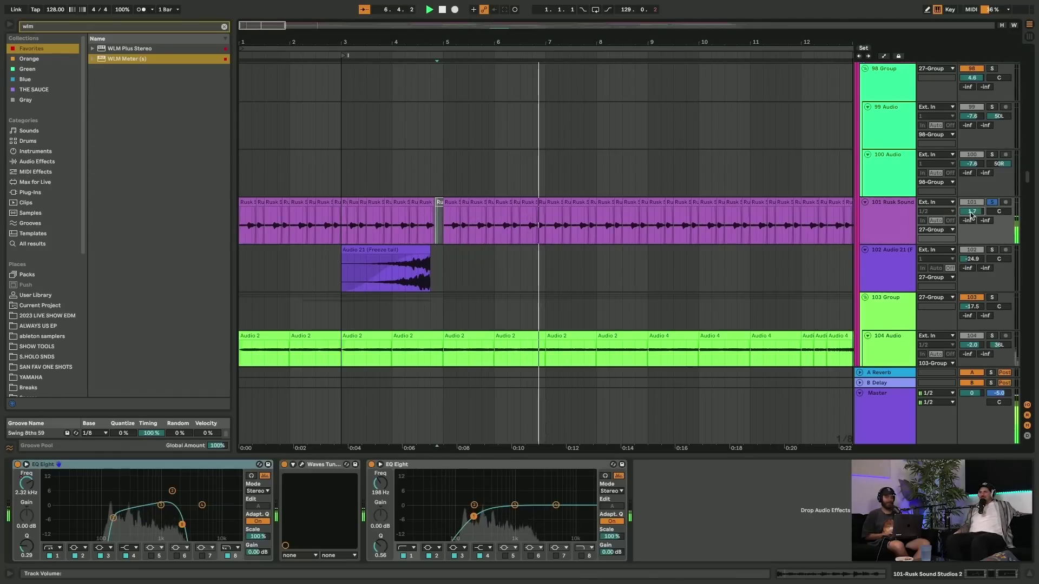
scroll(758, 236, up, 1)
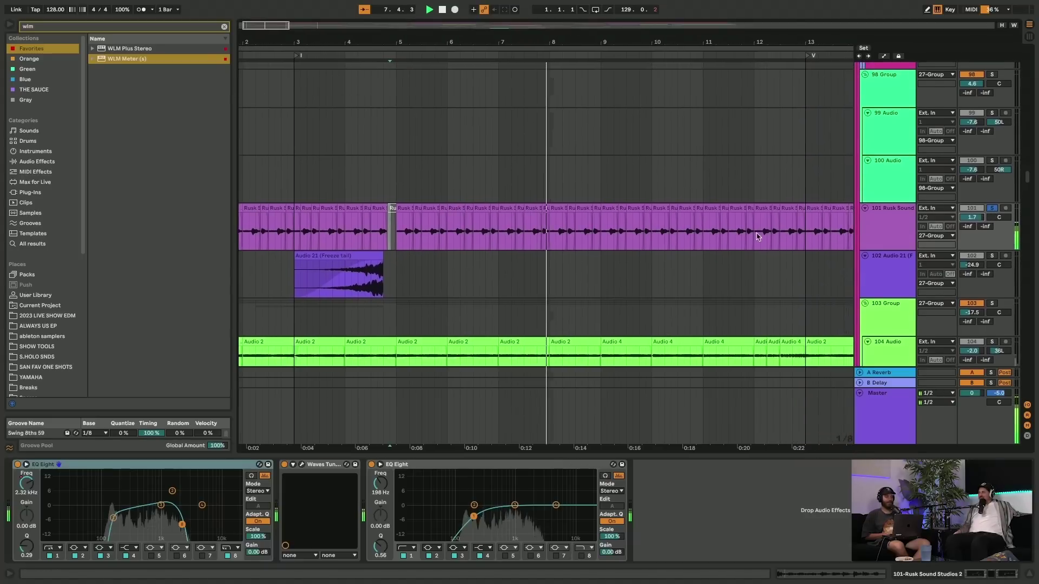
scroll(757, 236, down, 3)
click(994, 243)
key(space)
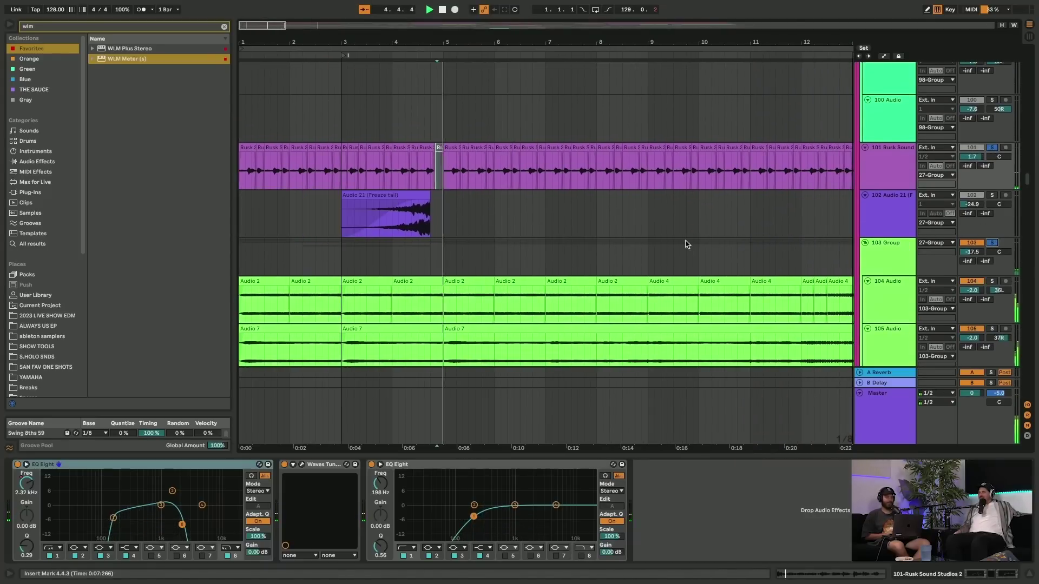
- Add the 111 Cymatics, 113 Cymatics, 128 Massive and 129 LABS tracks to the solo during playback
scroll(674, 244, down, 20)
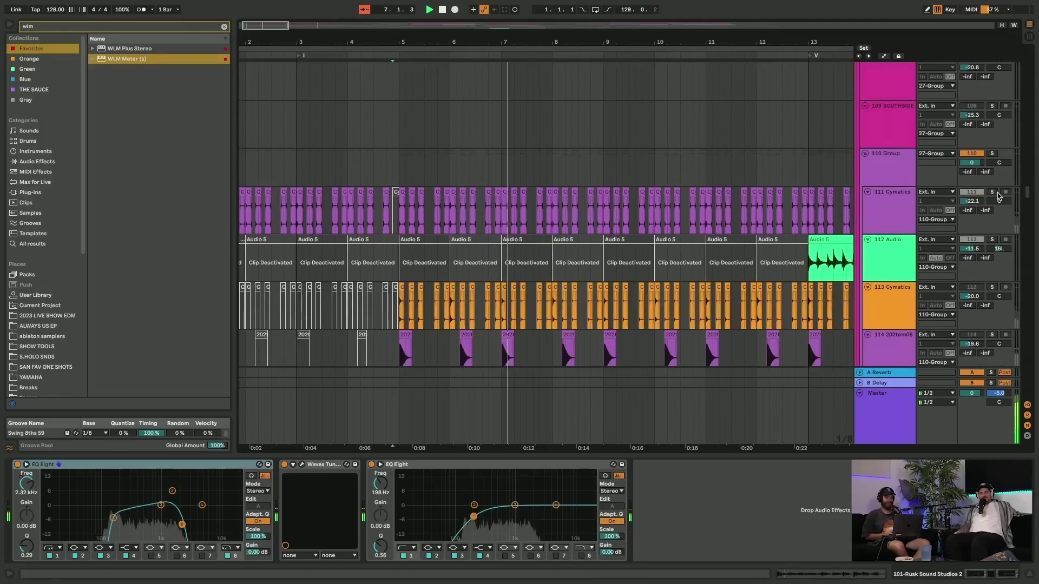
scroll(812, 222, down, 2)
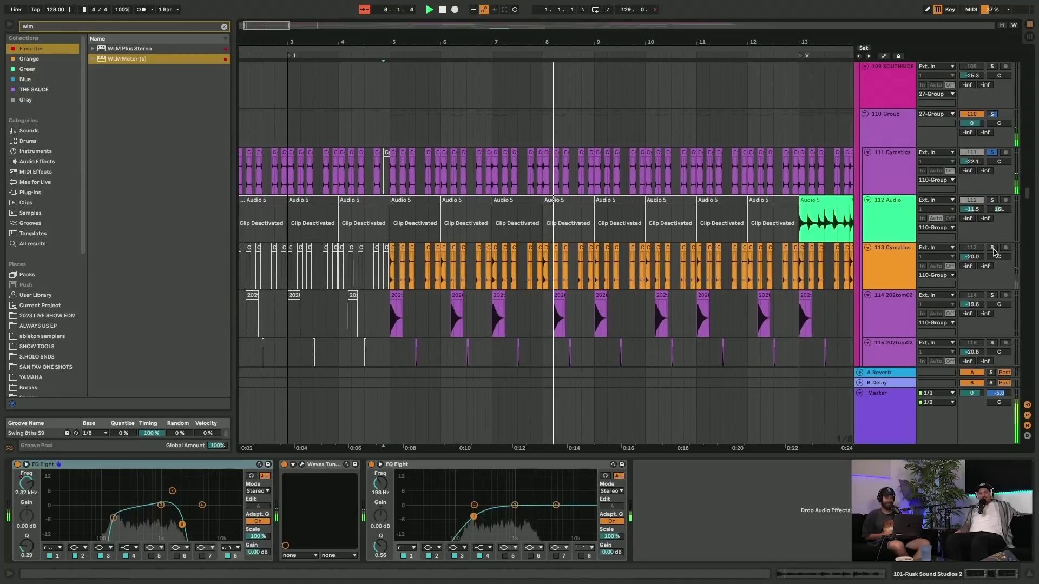
scroll(857, 231, down, 3)
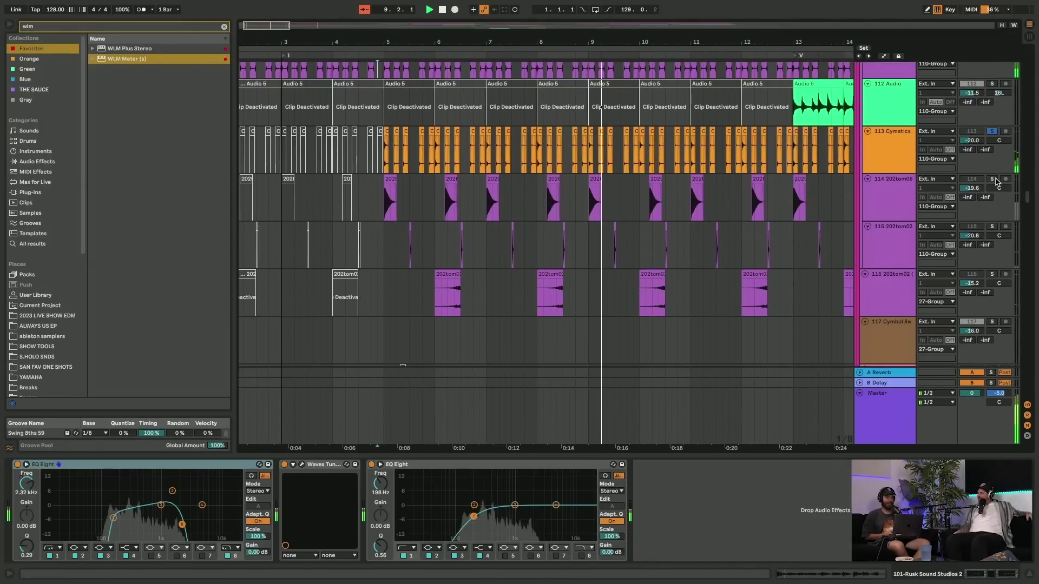
scroll(623, 215, down, 8)
scroll(624, 216, down, 10)
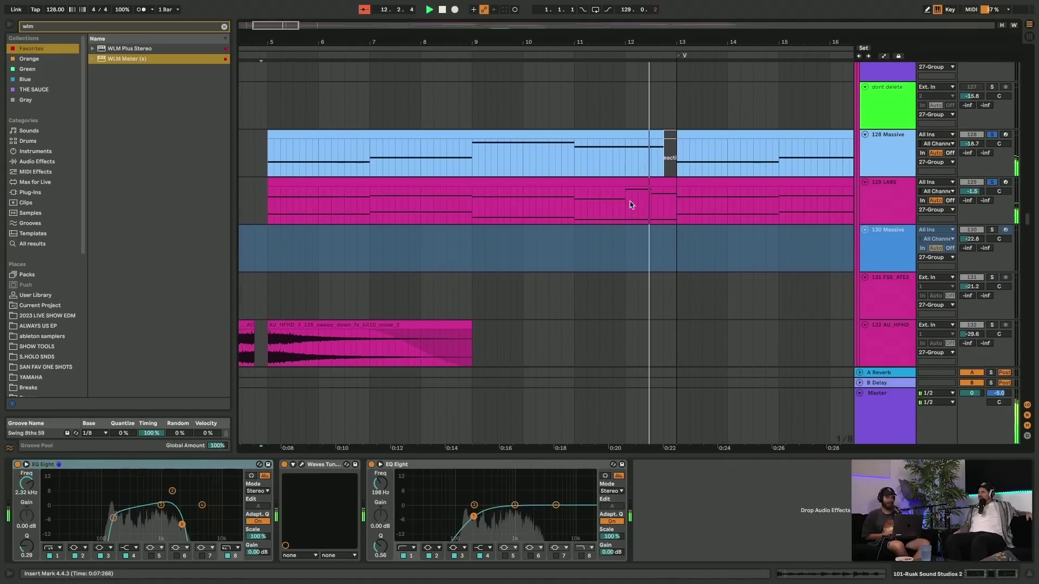
- Listen to the soloed intro layers while looking over the tracks from 133 Group up to the PIANO tracks
scroll(631, 203, down, 10)
scroll(631, 205, up, 20)
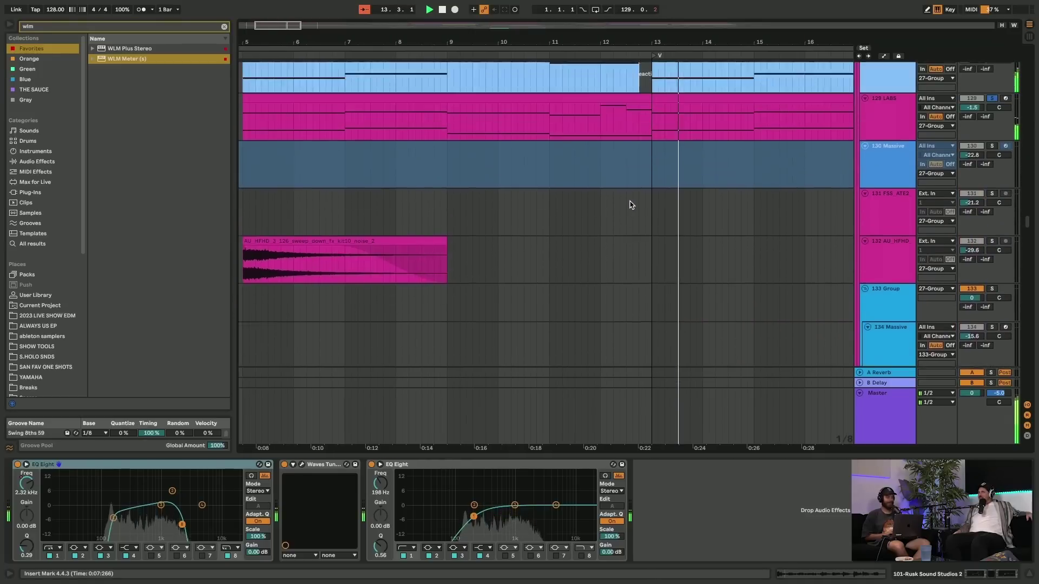
scroll(631, 205, up, 10)
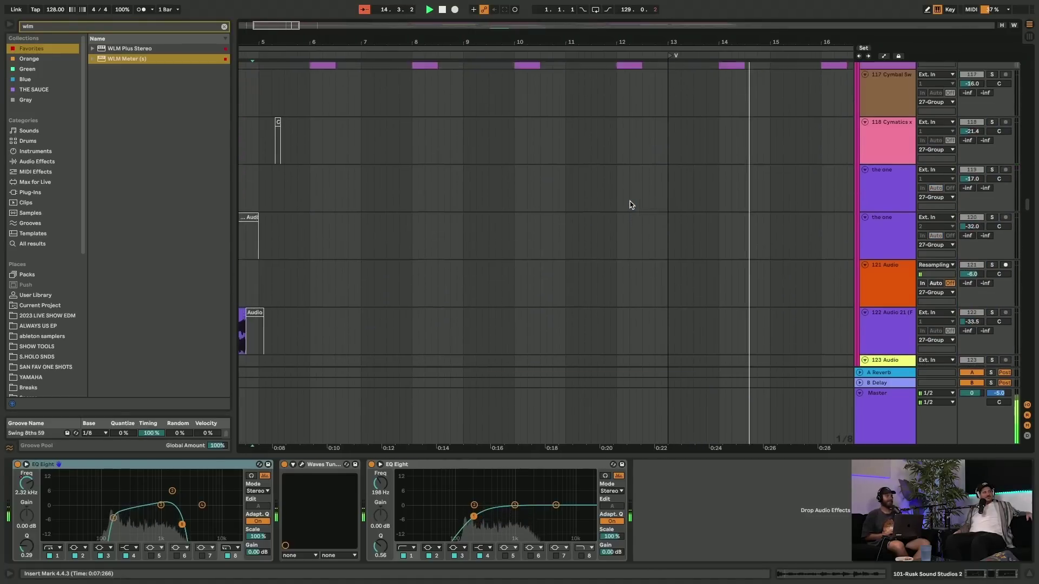
scroll(631, 205, up, 12)
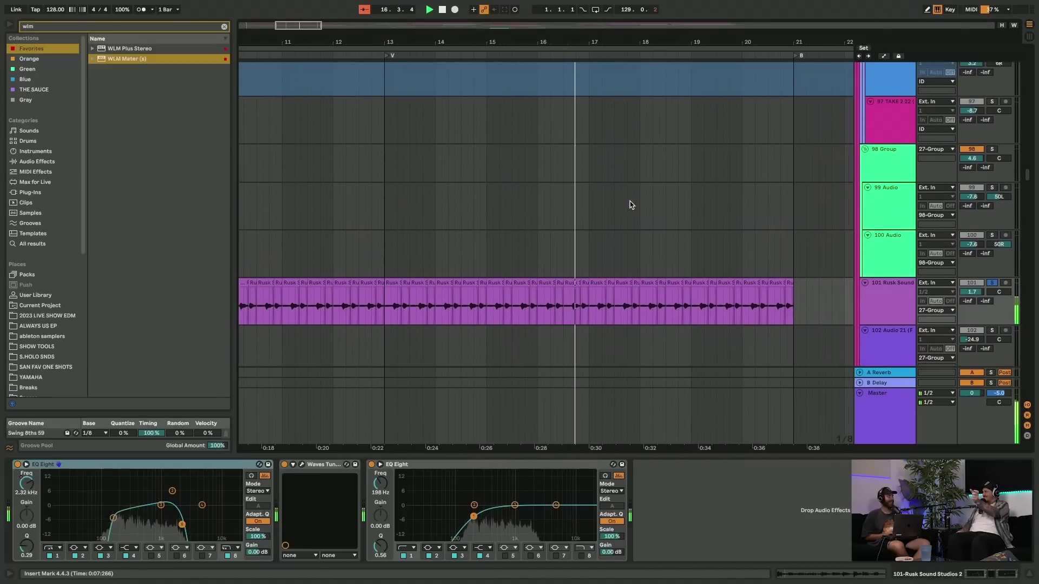
scroll(631, 205, left, 5)
scroll(631, 204, left, 5)
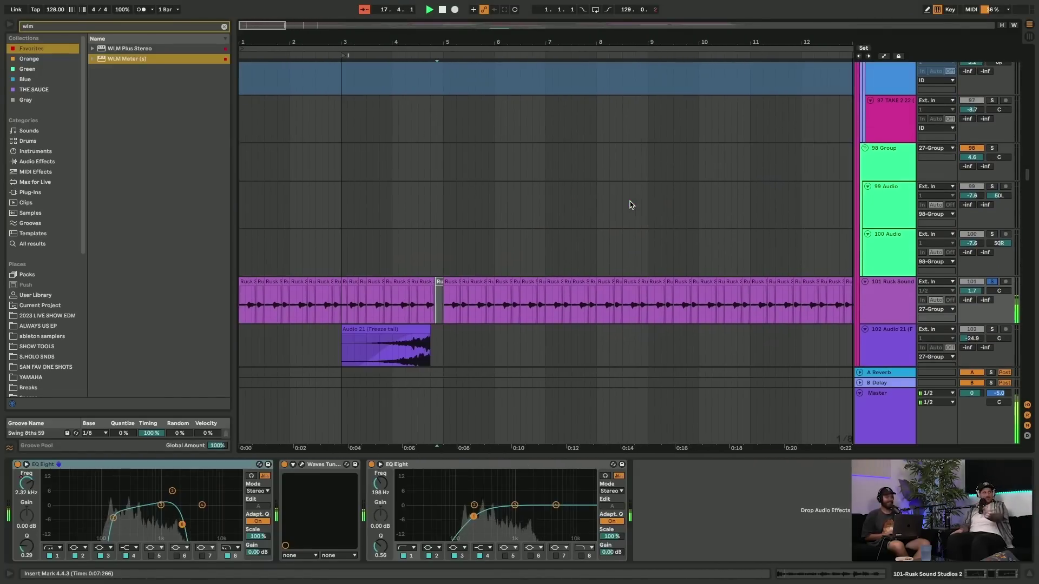
scroll(281, 125, down, 5)
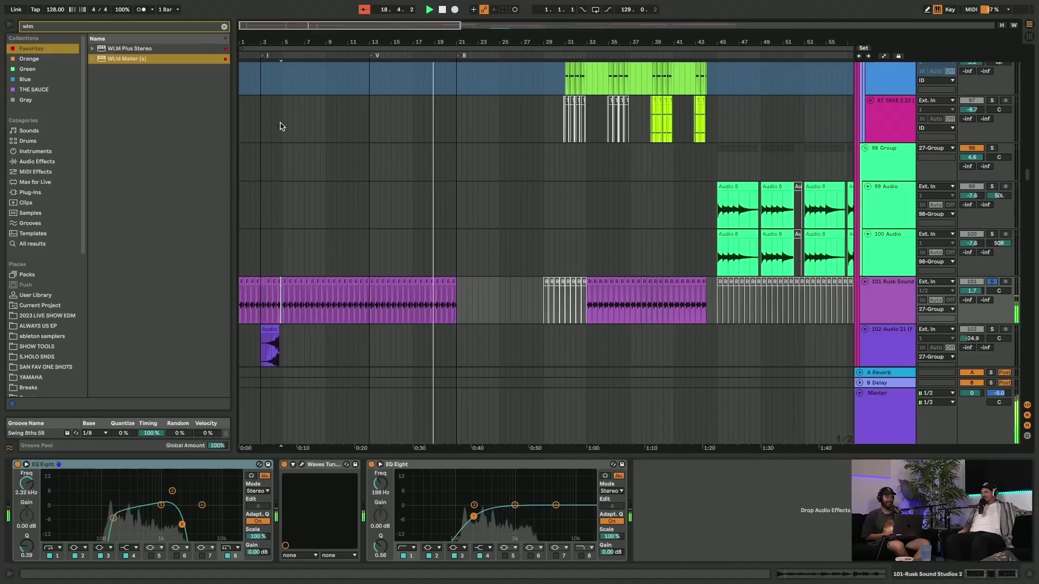
scroll(272, 164, up, 15)
scroll(271, 163, up, 5)
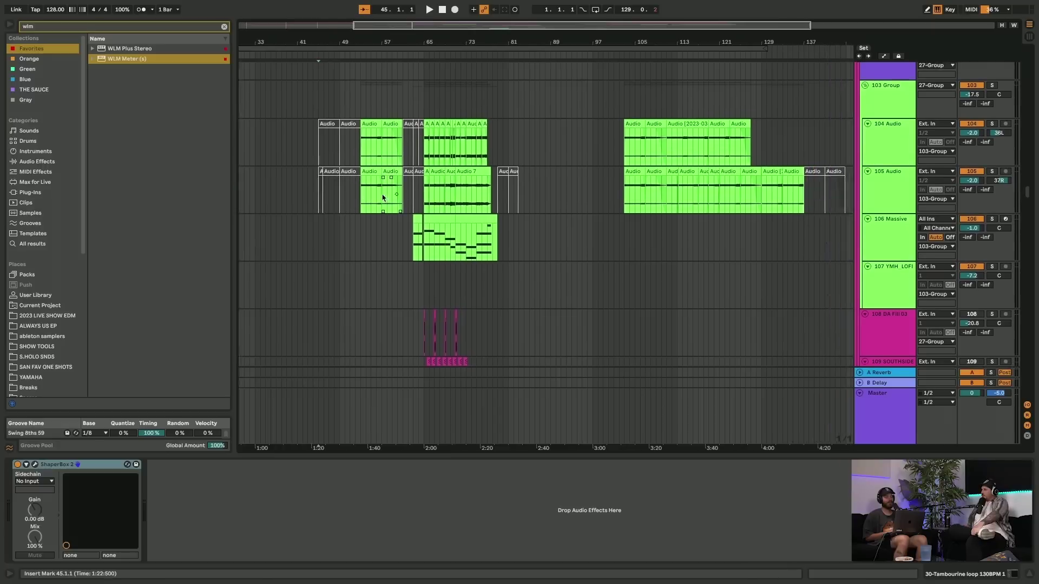
- Solo the 104 Audio track in 103 Group and play it from 3.1.1
scroll(385, 197, right, 3)
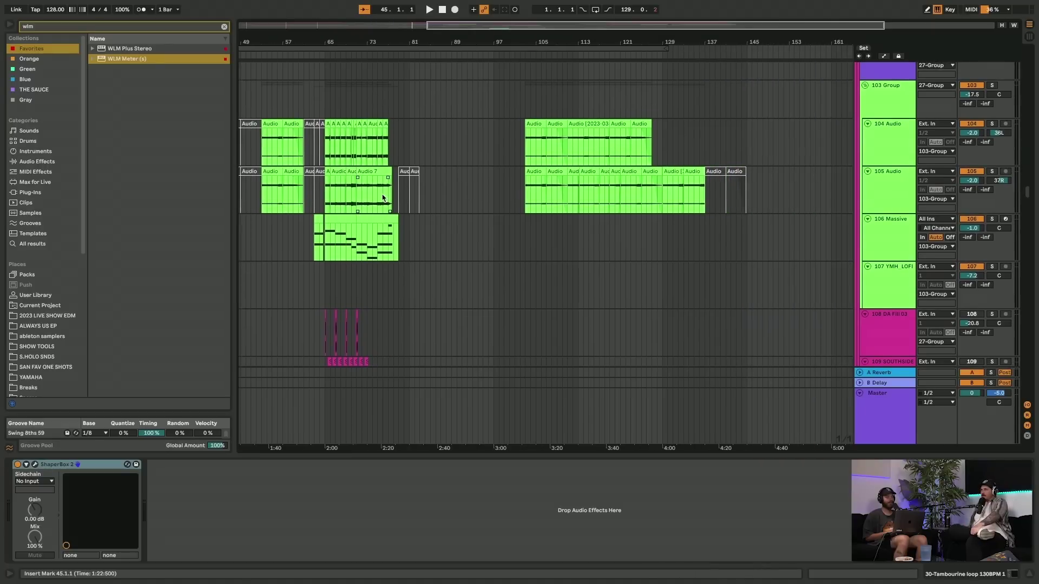
scroll(384, 198, down, 10)
scroll(383, 199, left, 5)
scroll(382, 198, up, 13)
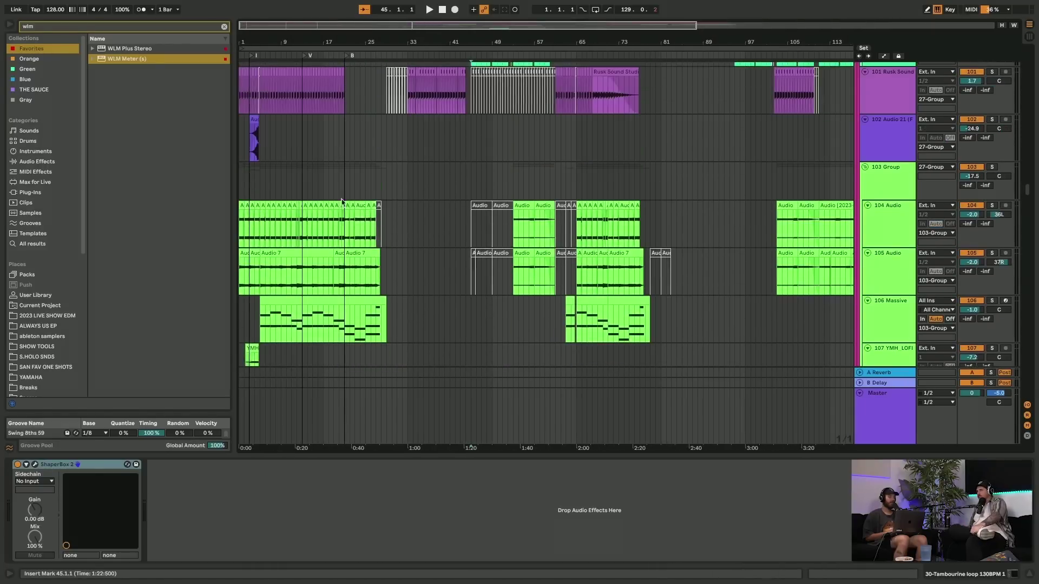
click(249, 228)
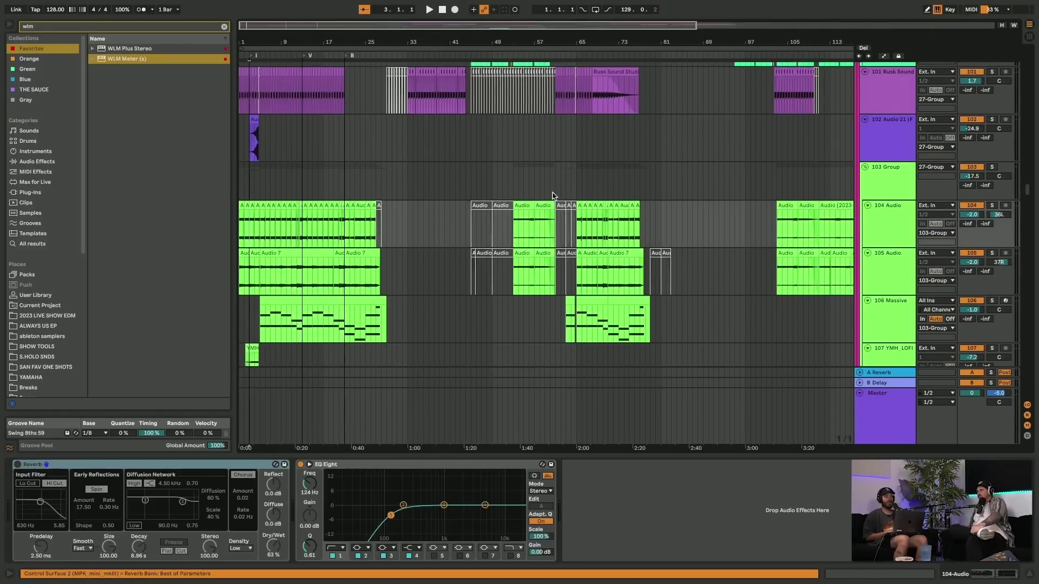
click(993, 206)
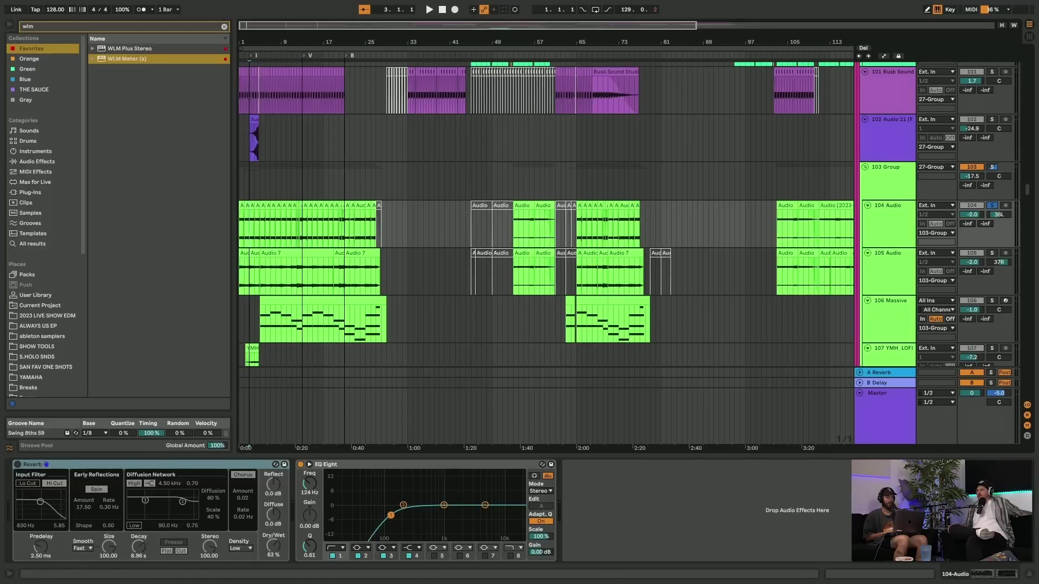
drag(303, 42, 495, 229)
key(space)
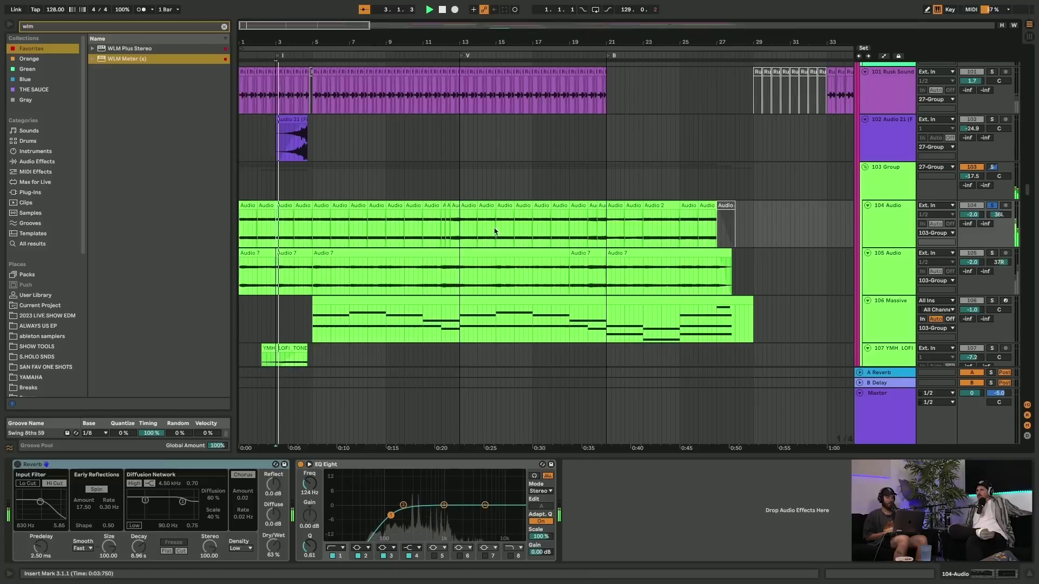
- Add the 105 Audio track to the solo and inspect the device chains on 106 Massive, 105 Audio and 104 Audio
click(993, 253)
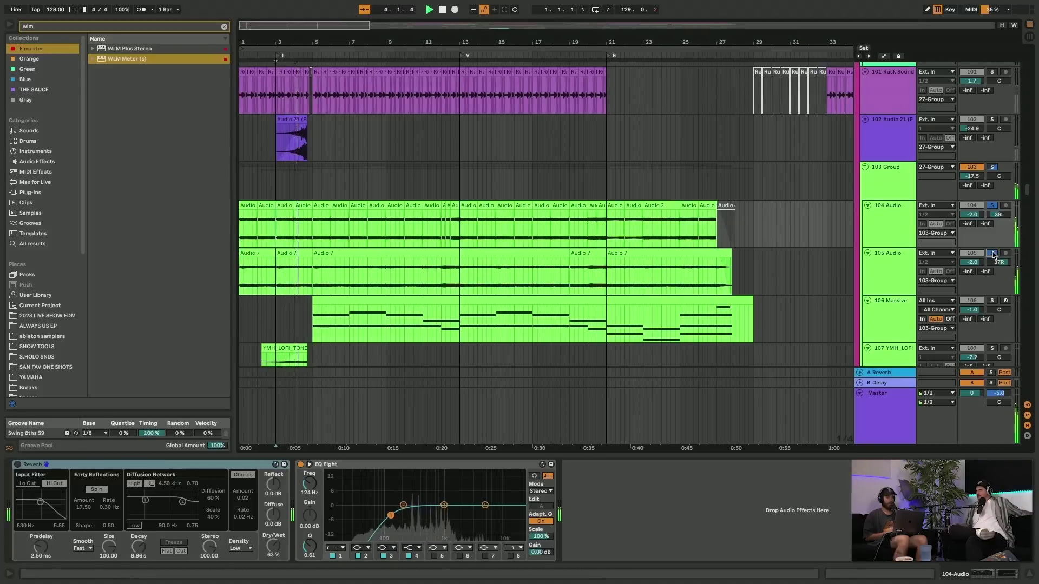
click(908, 315)
scroll(855, 259, down, 2)
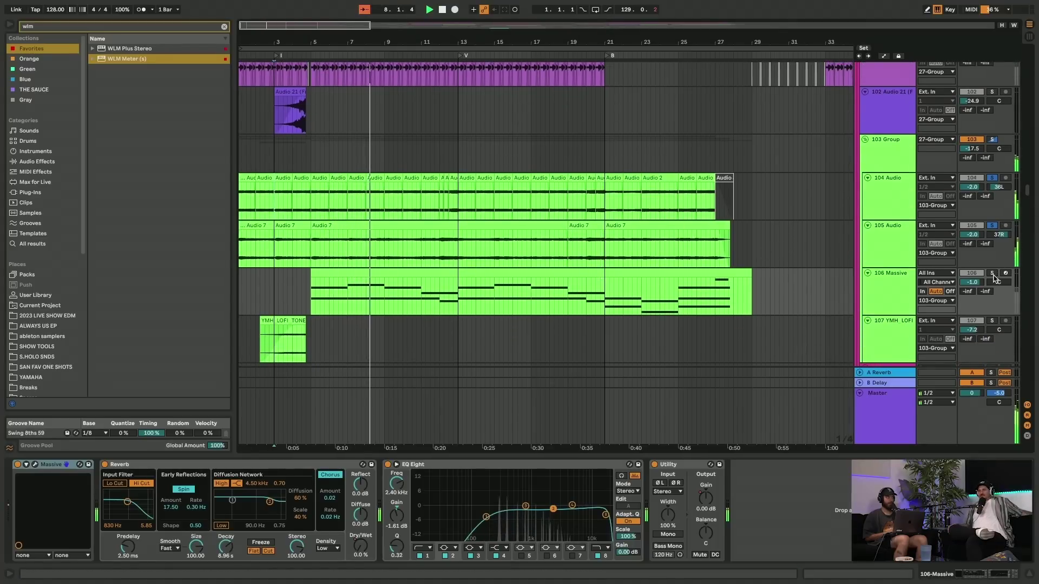
click(896, 227)
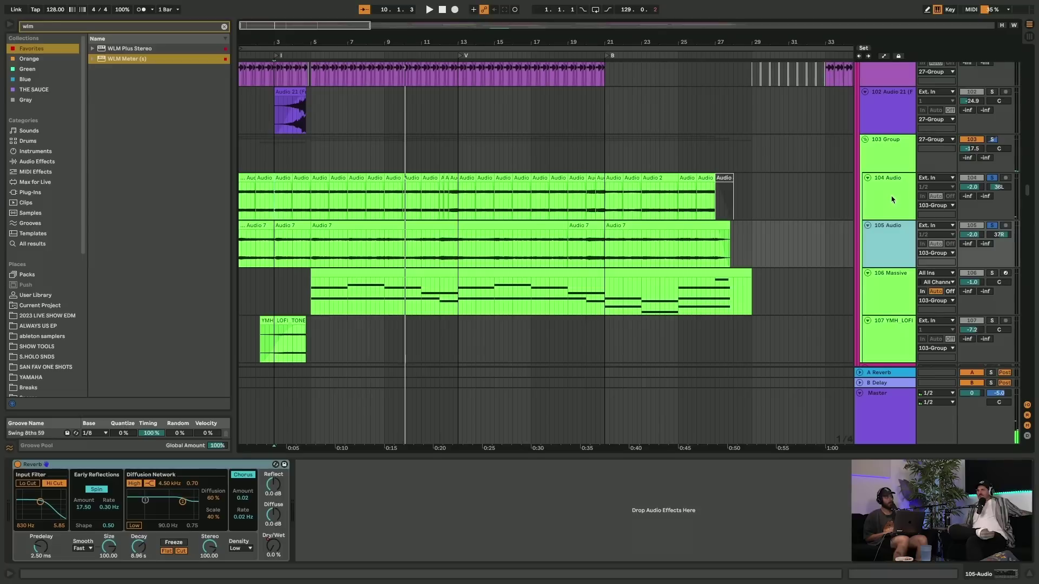
click(328, 200)
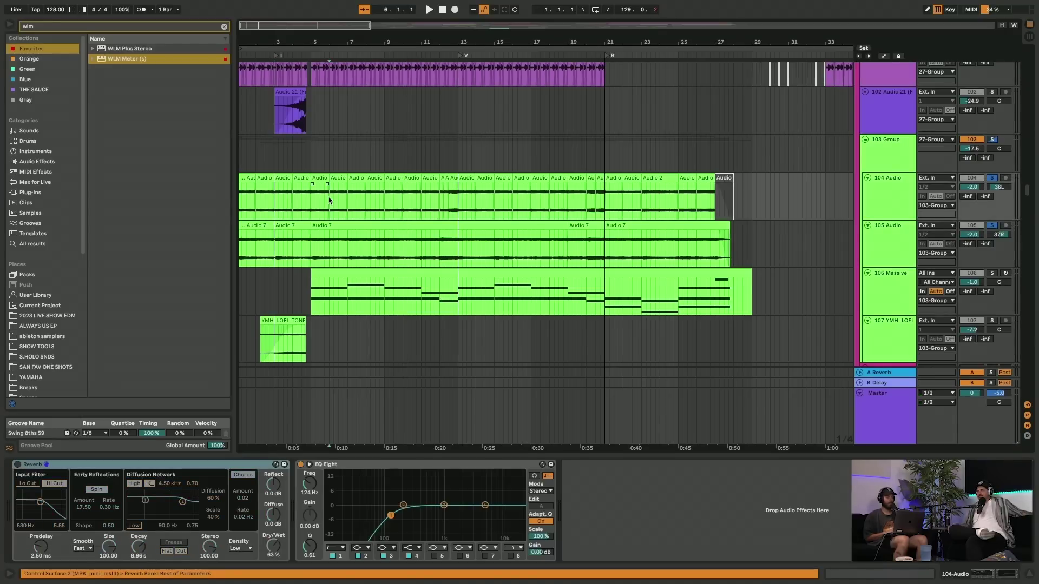
- Locate the transition sounds at the end of the song, solo the 171 Audio track and play it from 127.1.1
scroll(328, 200, right, 20)
scroll(329, 200, up, 2)
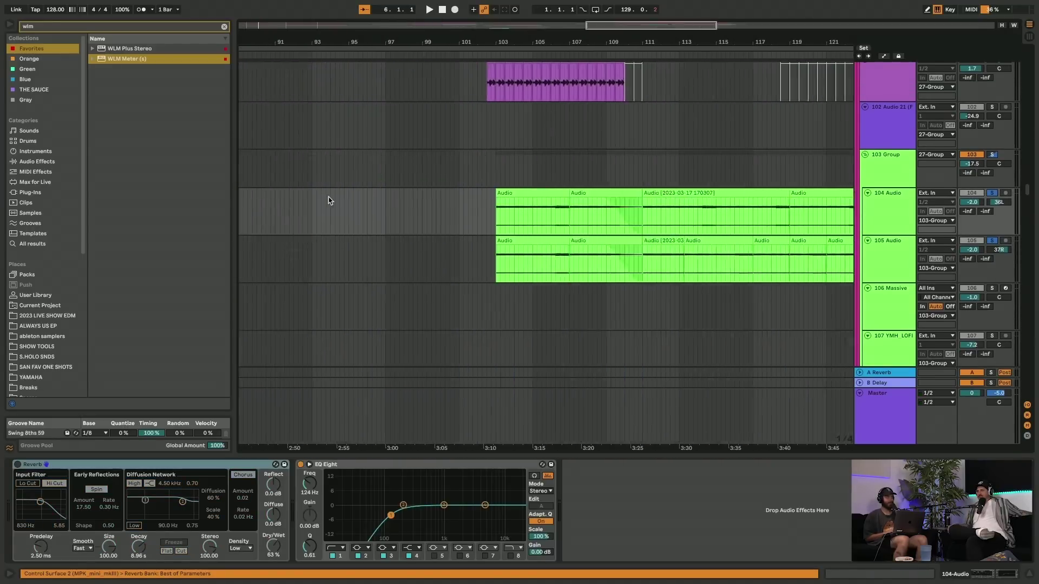
scroll(329, 200, up, 5)
scroll(329, 200, left, 12)
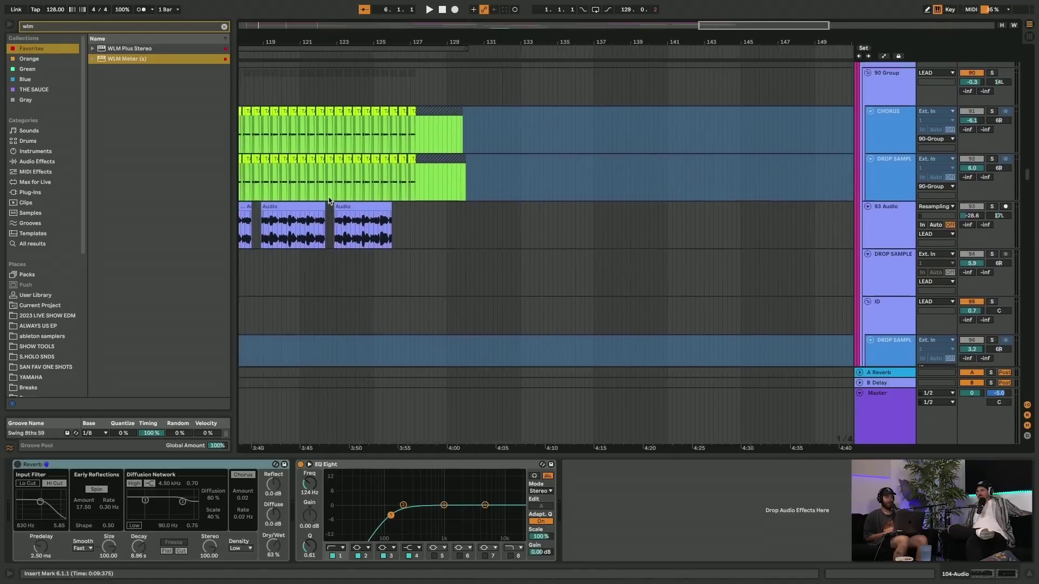
click(968, 128)
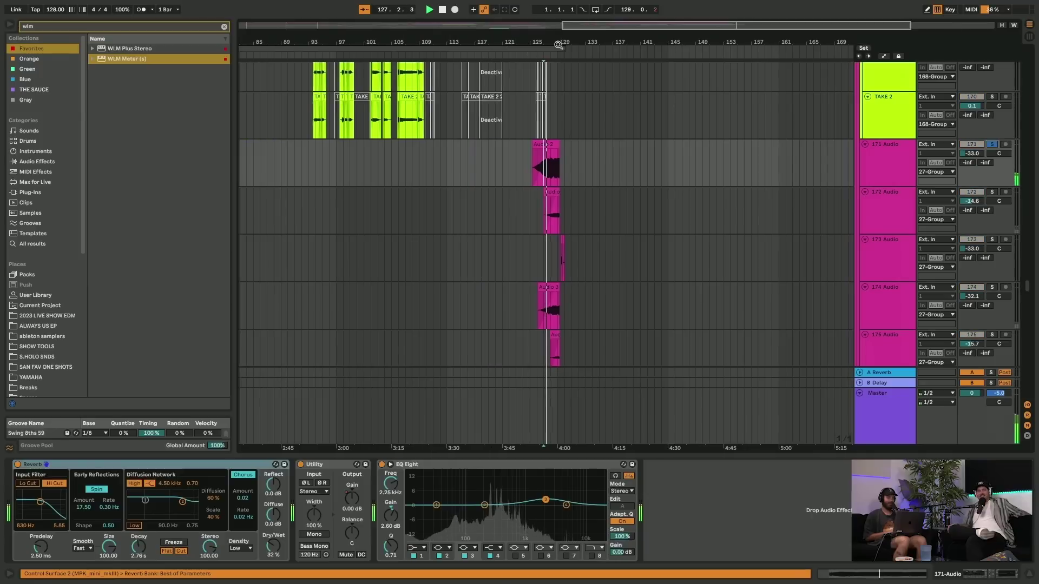
- Add the 172, 174 and 176 Audio tracks to the solo and restart playback within the 176 Audio clip just after bar 127
drag(558, 41, 558, 70)
super+click(992, 192)
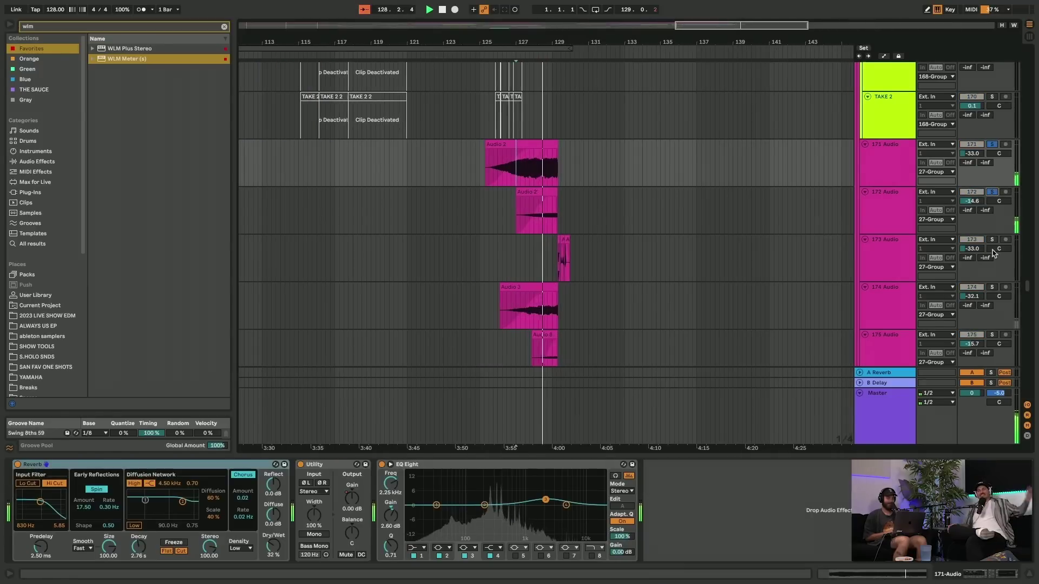
click(992, 287)
scroll(677, 288, down, 3)
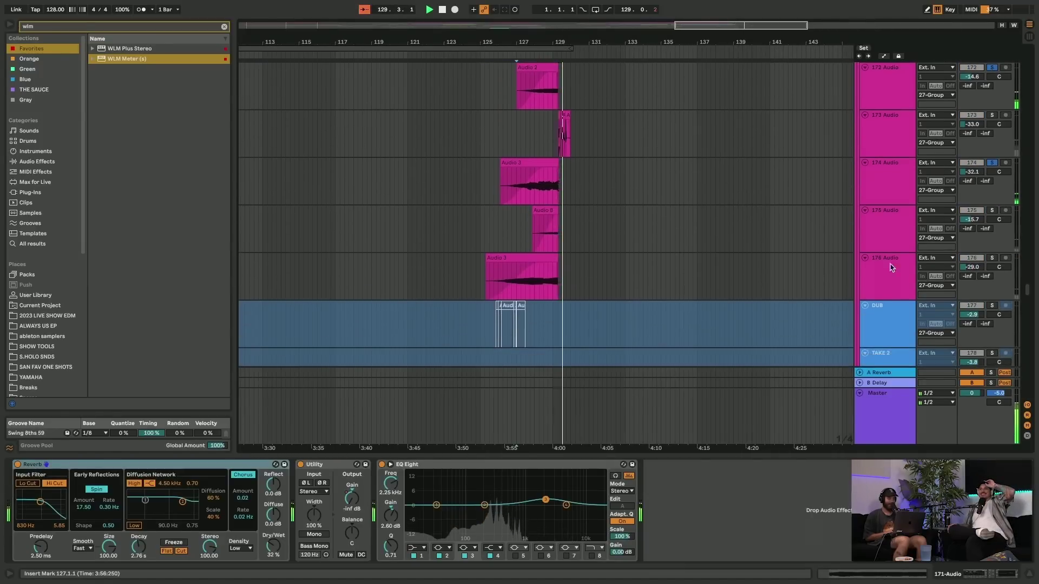
click(528, 288)
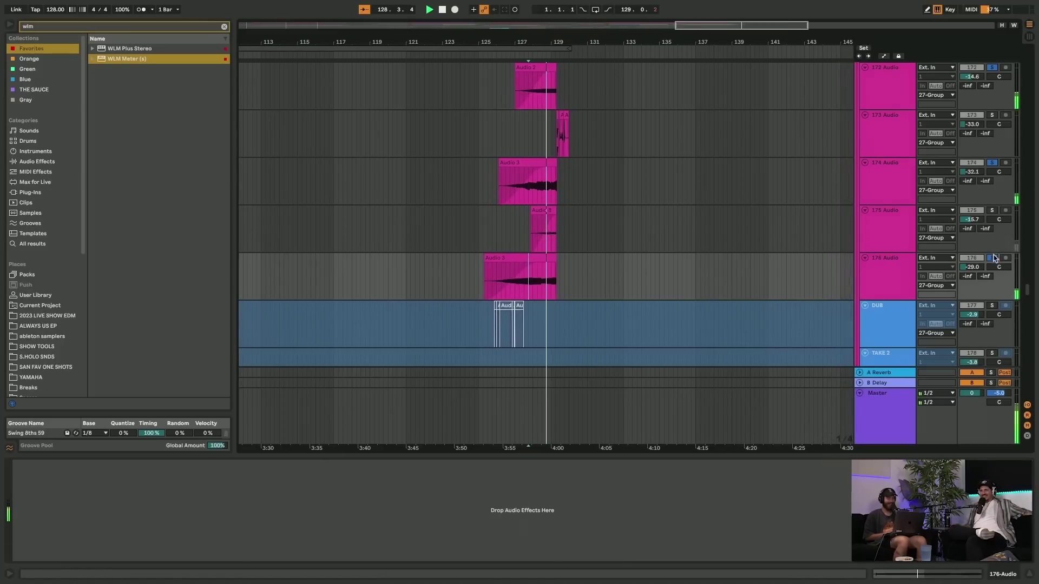